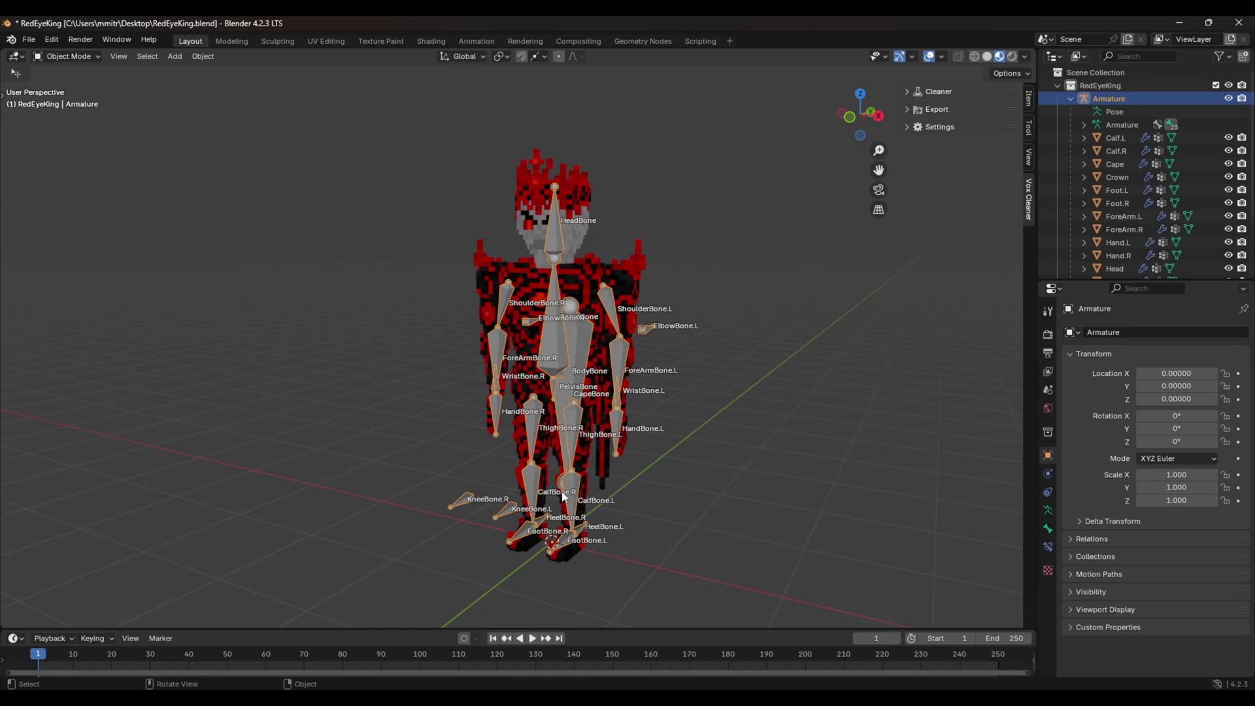
- Open the Animation workspace and bring the whole armature into view in the main viewport
middle_click_drag(610, 466, 655, 436)
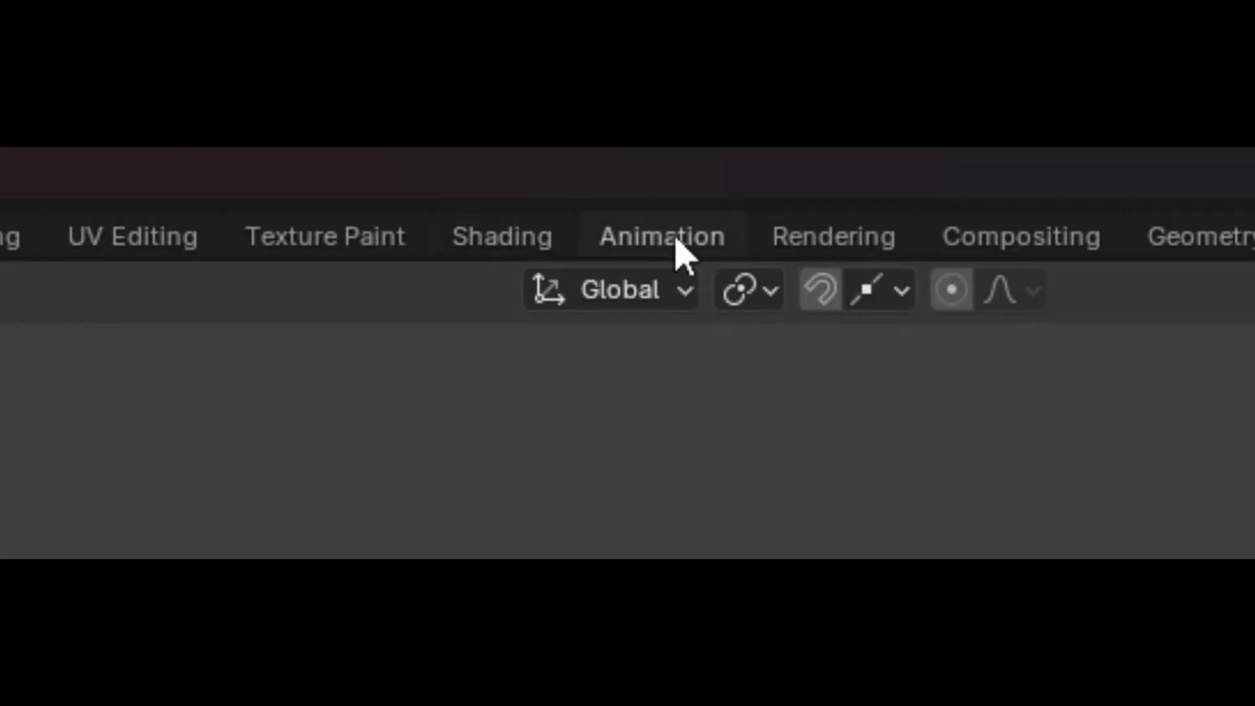
left_click(672, 243)
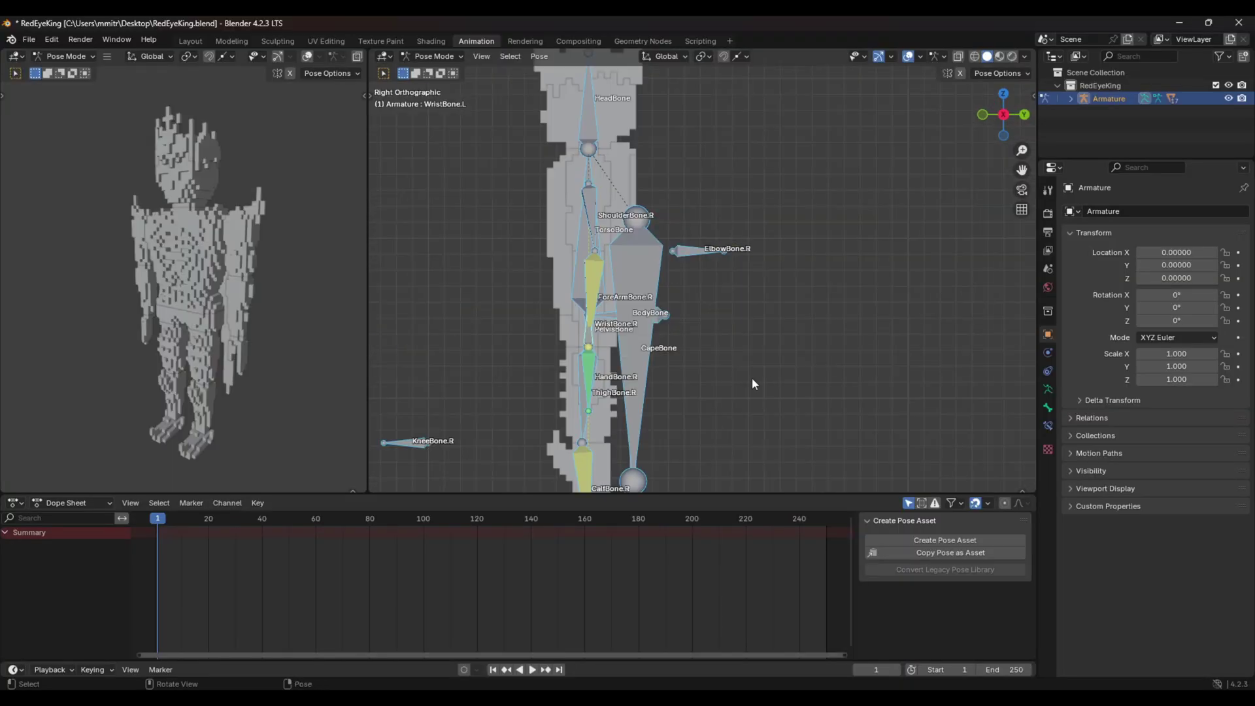
middle_click_drag(752, 378, 780, 395)
scroll(780, 395, "down", 2)
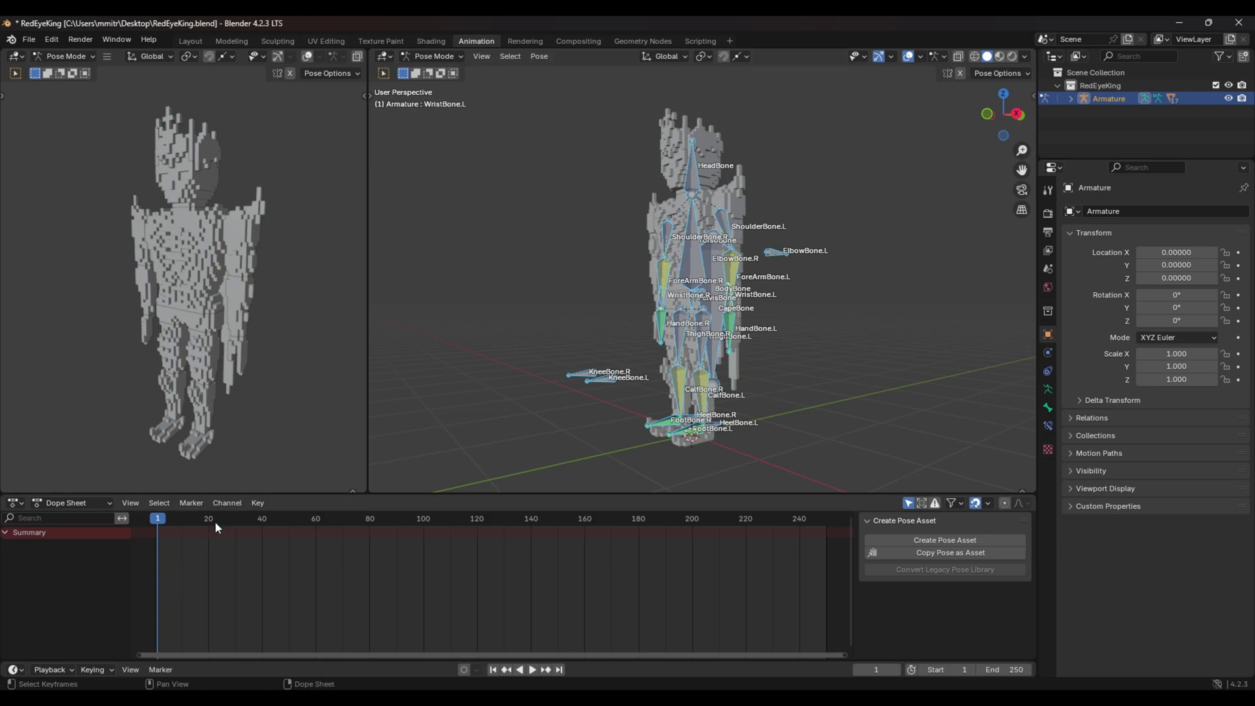
- Enlarge the Dope Sheet area and switch its mode to Action Editor
left_click_drag(255, 491, 251, 476)
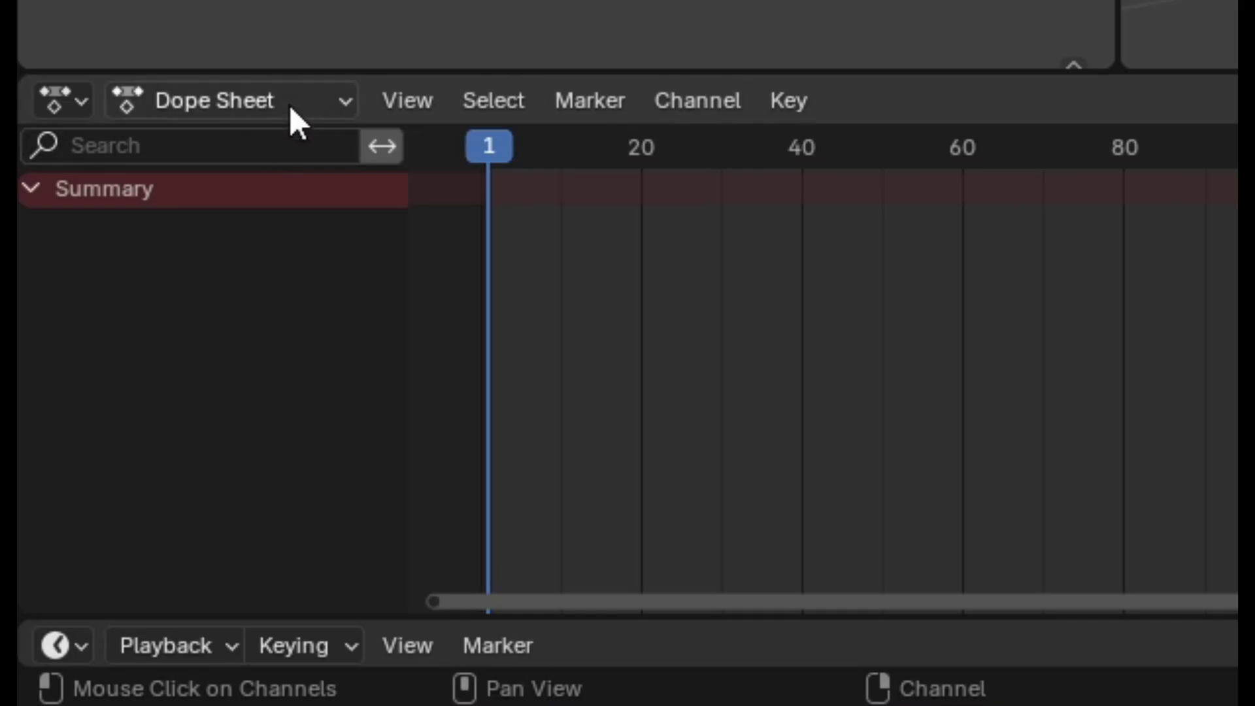
left_click(17, 487)
left_click(209, 106)
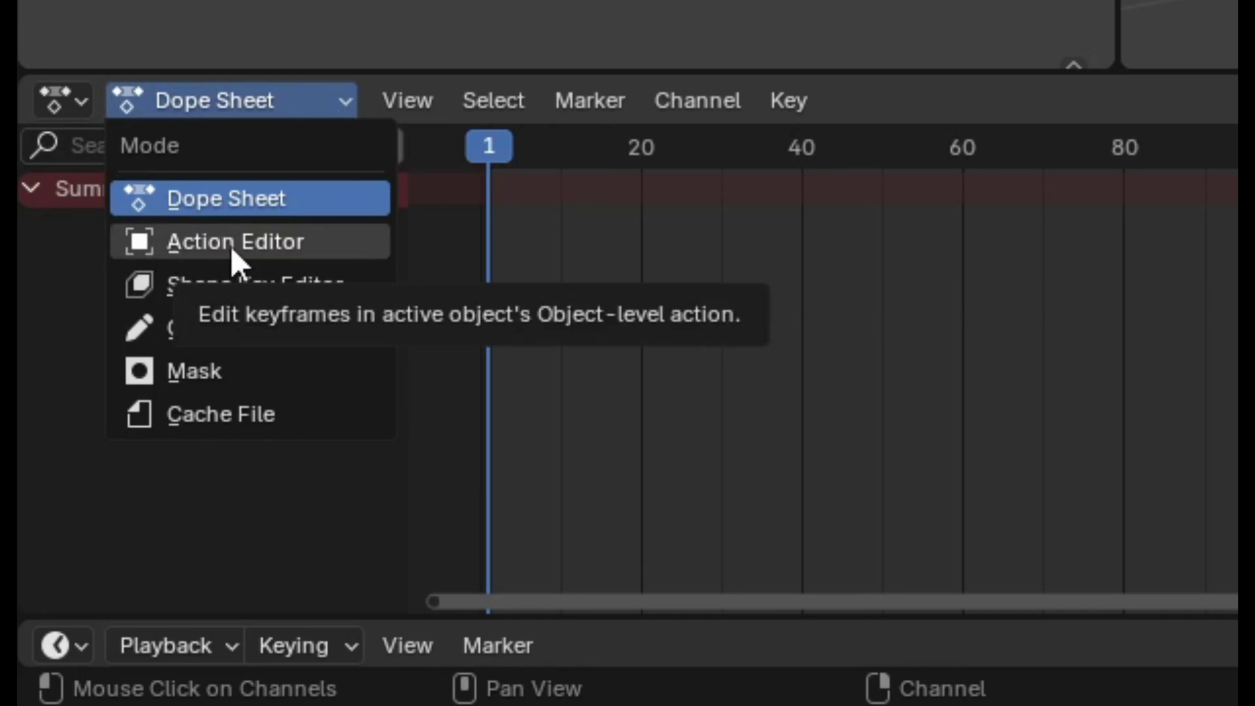
left_click(230, 241)
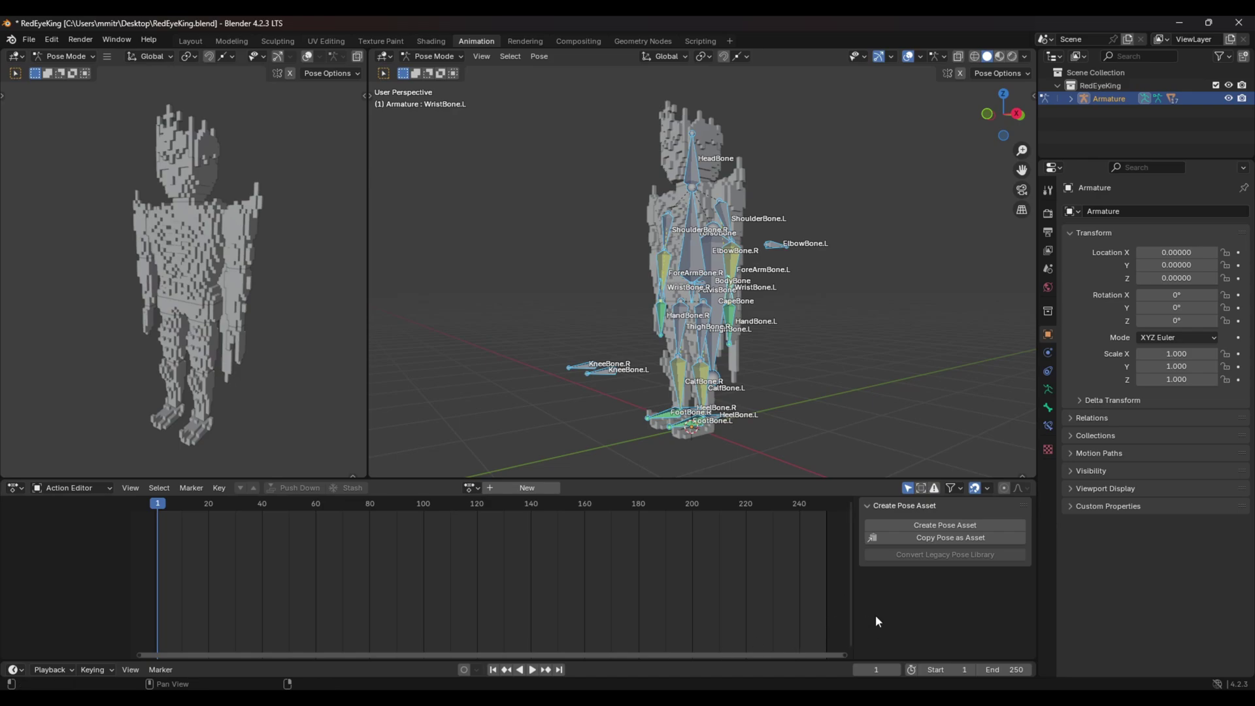
- Select all bones of the armature in Pose Mode
scroll(598, 279, "up", 3)
key("a")
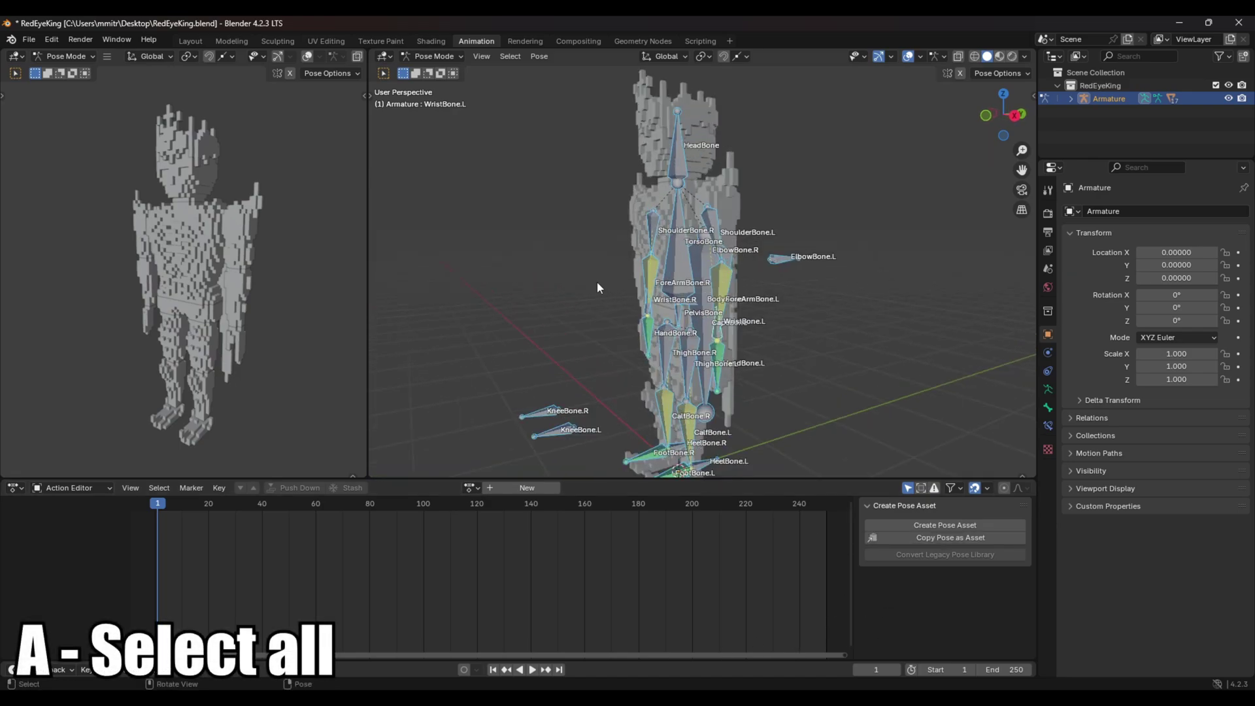
left_click(435, 55)
left_click(429, 103)
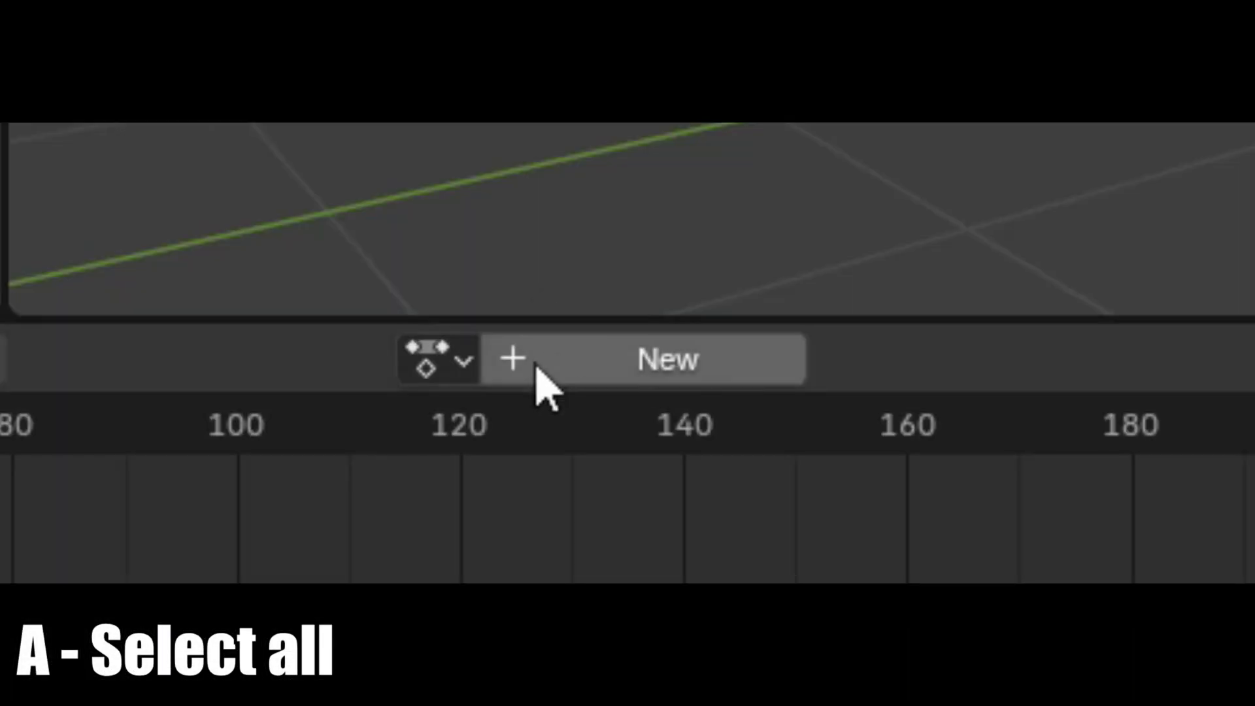
- Create a new action named Idle and protect it with a fake user
left_click(520, 369)
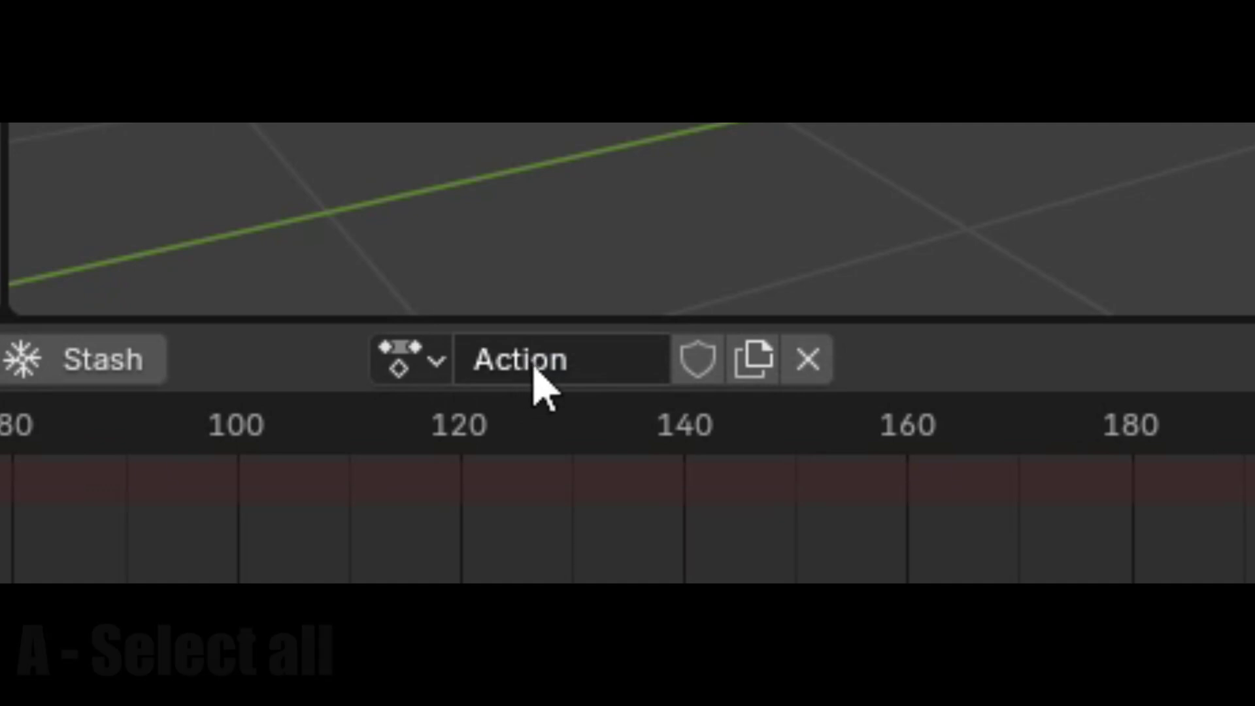
left_click(531, 385)
double_click(505, 359)
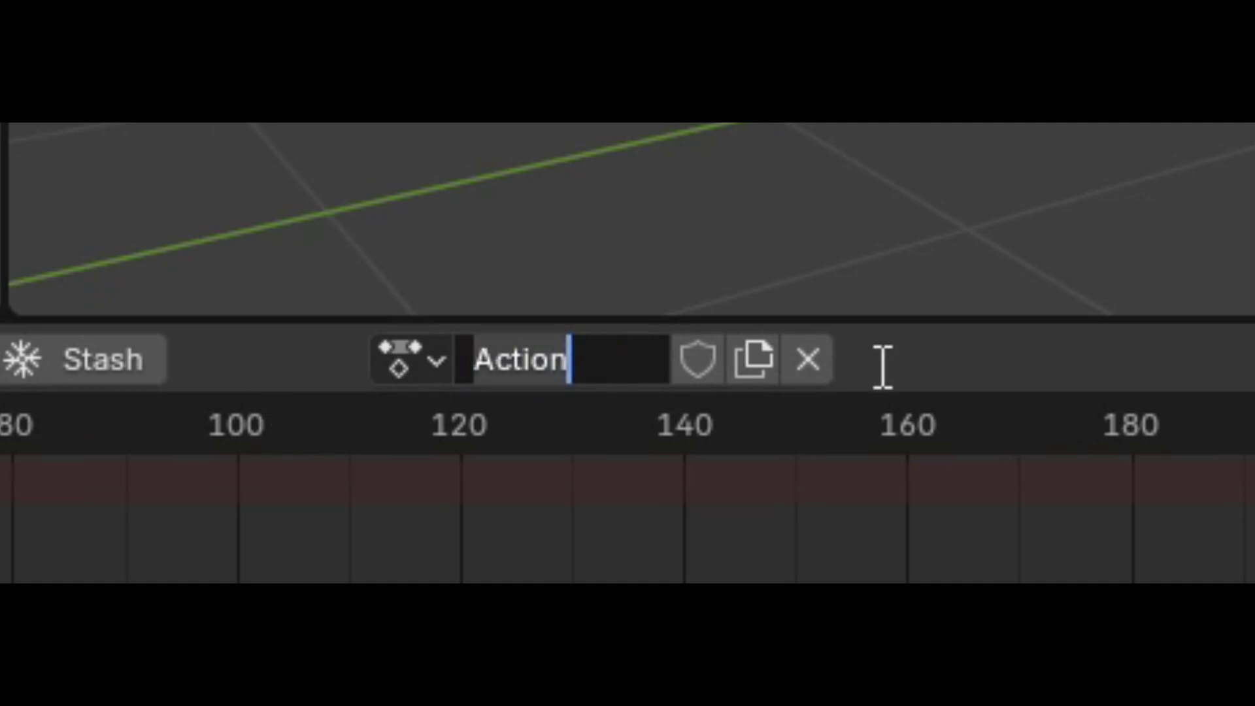
type("Idle")
key("Return")
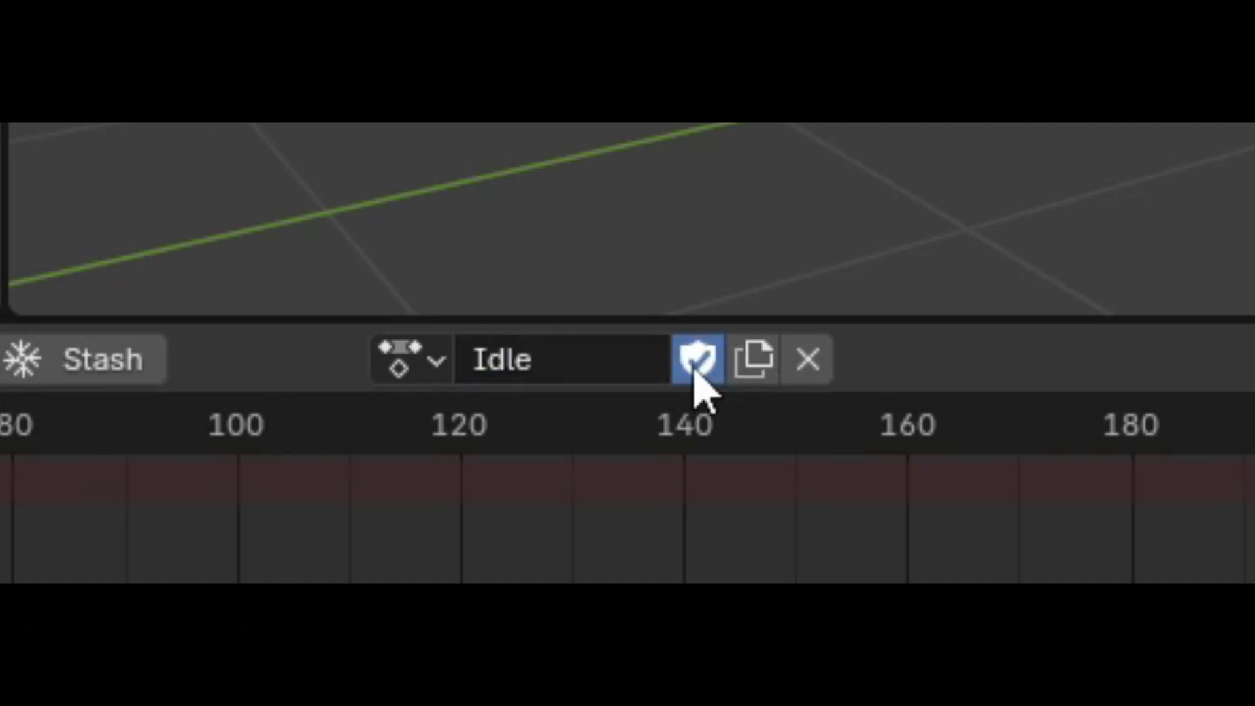
left_click(526, 358)
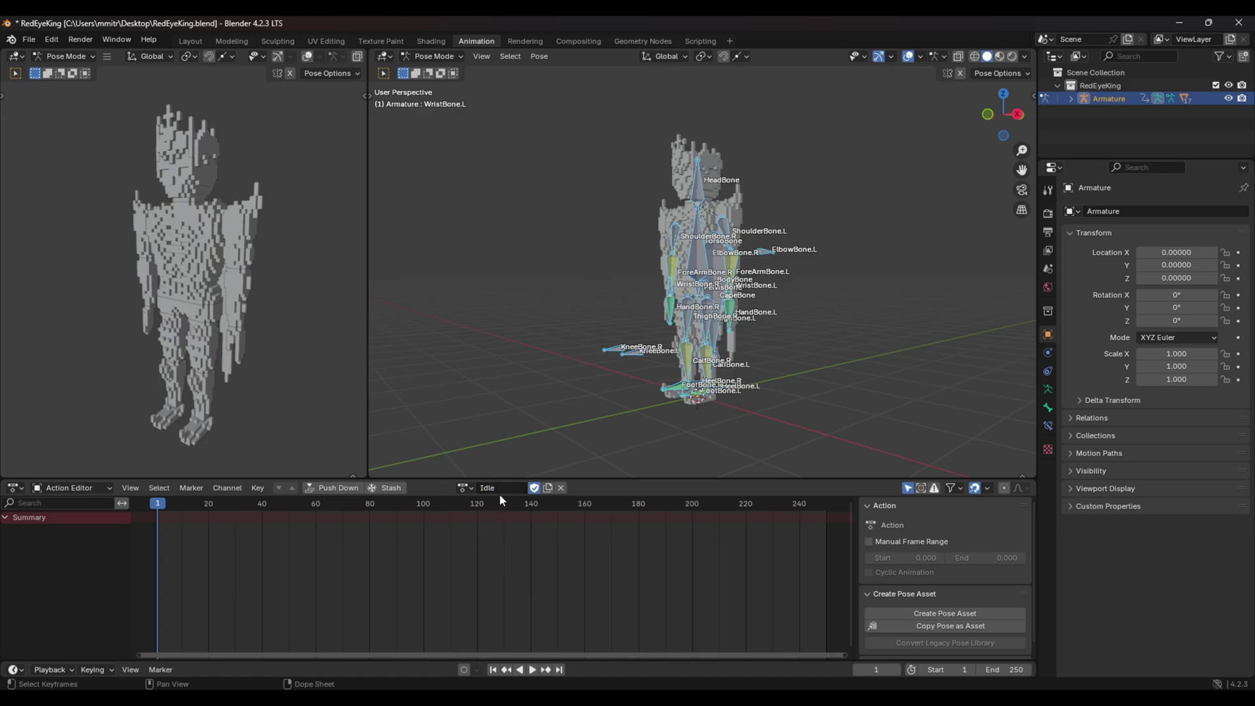
- Set the current frame to 0 and turn on Auto Keying
left_click(464, 488)
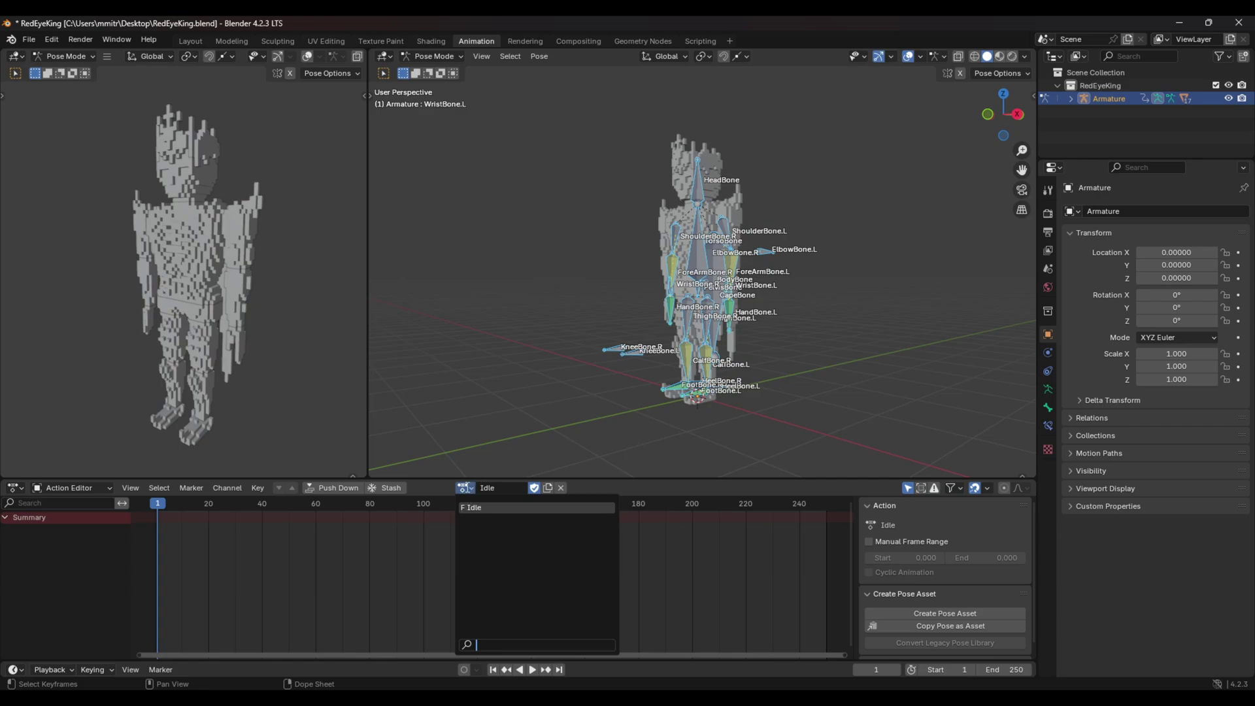
left_click(474, 492)
left_click_drag(158, 505, 251, 503)
middle_click_drag(272, 549, 316, 543)
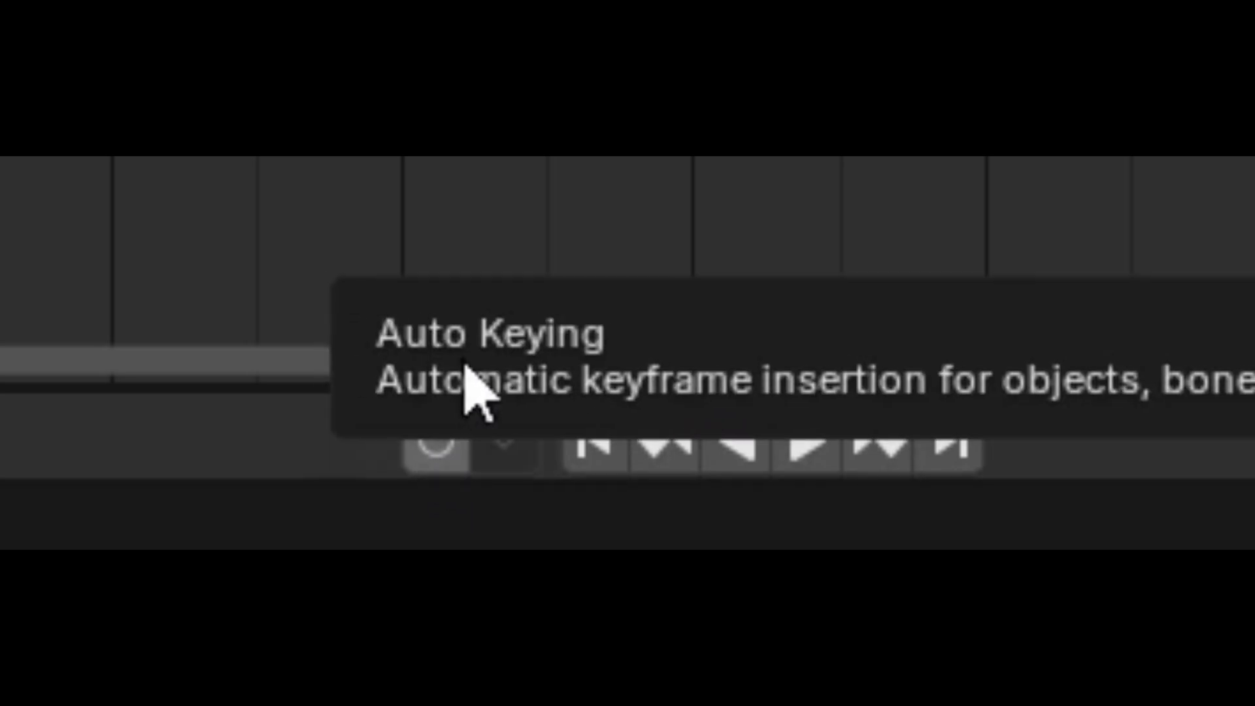
left_click(421, 432)
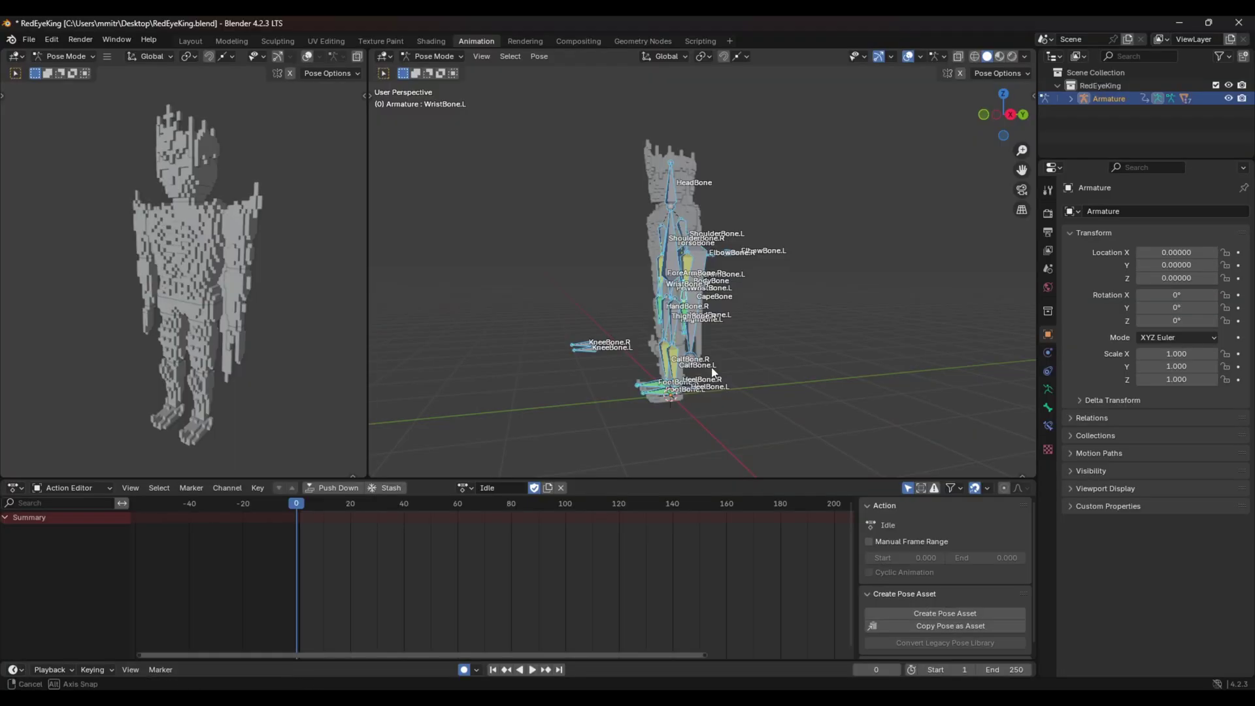
middle_click_drag(711, 372, 750, 353)
scroll(751, 324, "up", 4)
scroll(753, 322, "down", 2)
scroll(613, 333, "up", 3)
left_click(594, 327)
left_click(612, 340)
scroll(653, 353, "down", 2)
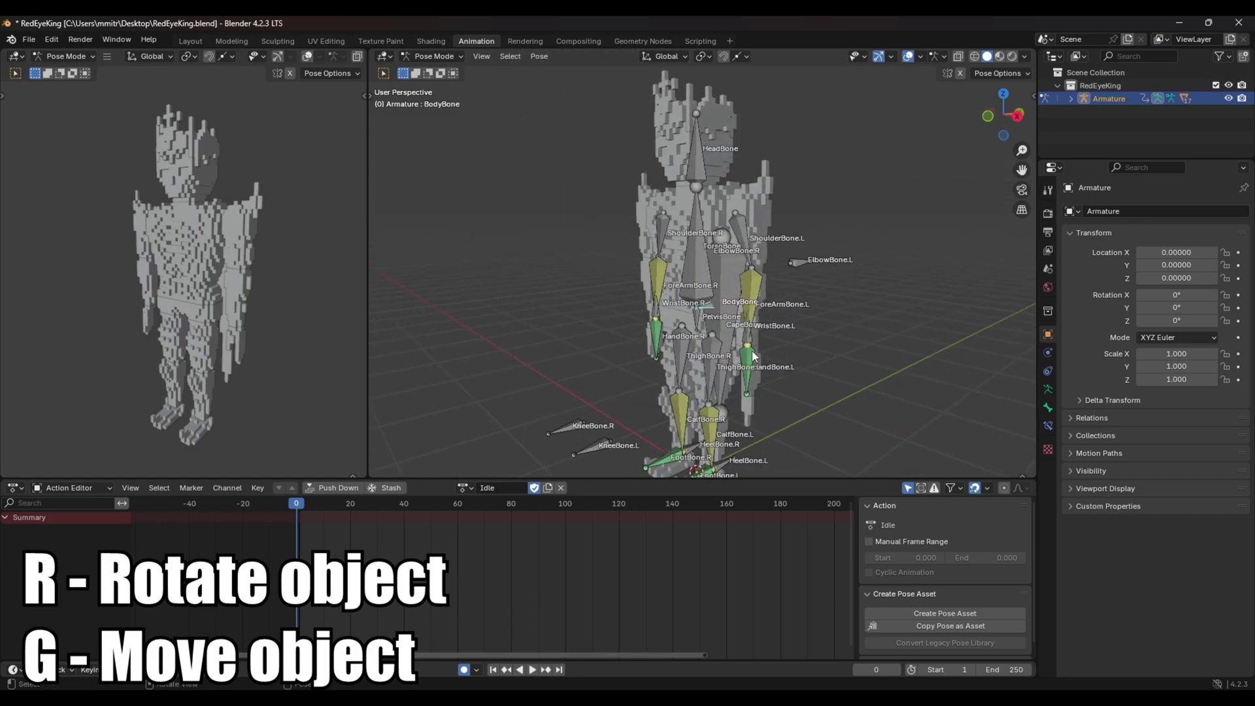
key("g")
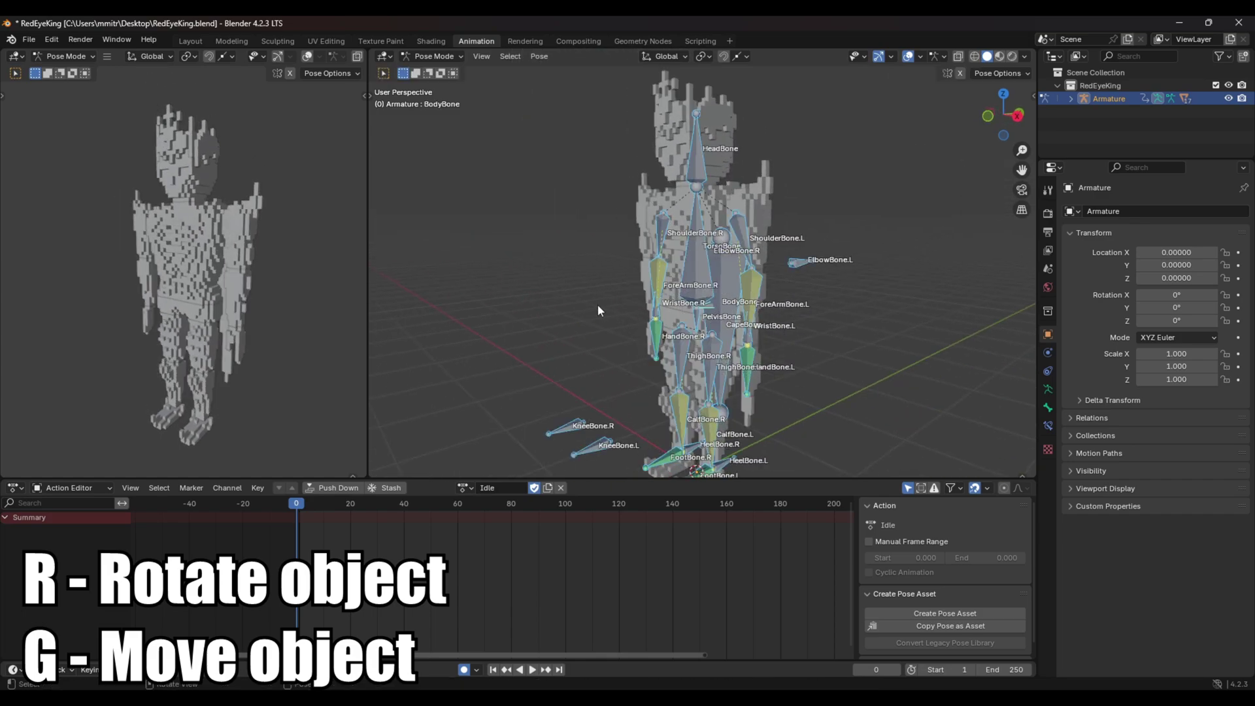
- Insert keyframes for all bones at frame 0 and set the scene frame range from 0 to 150
scroll(597, 303, "down", 1)
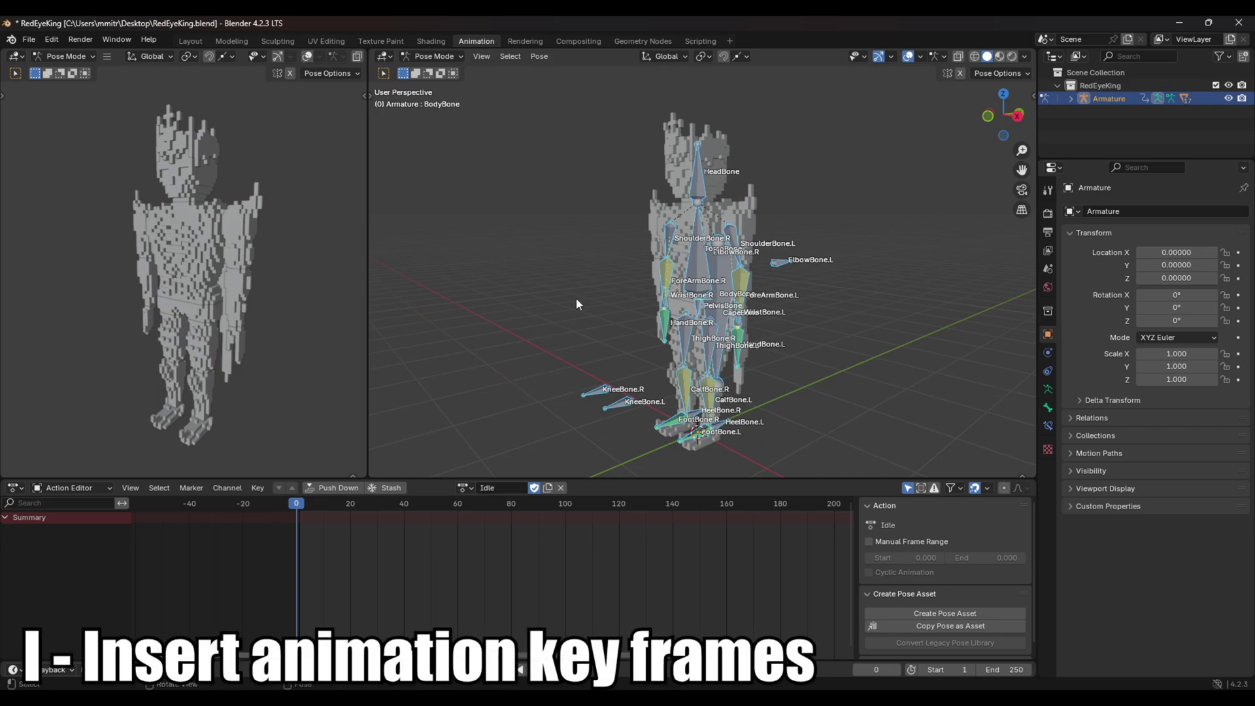
key("i")
middle_click_drag(523, 334, 686, 300)
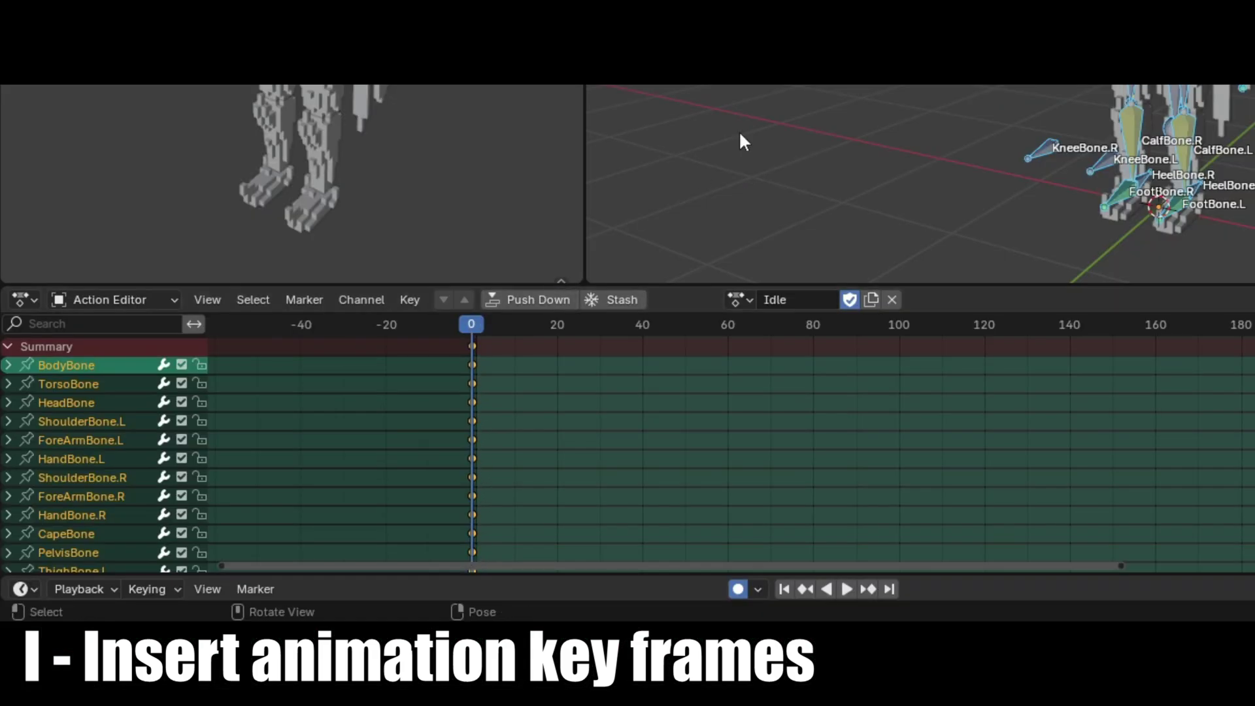
middle_click_drag(743, 142, 919, 280)
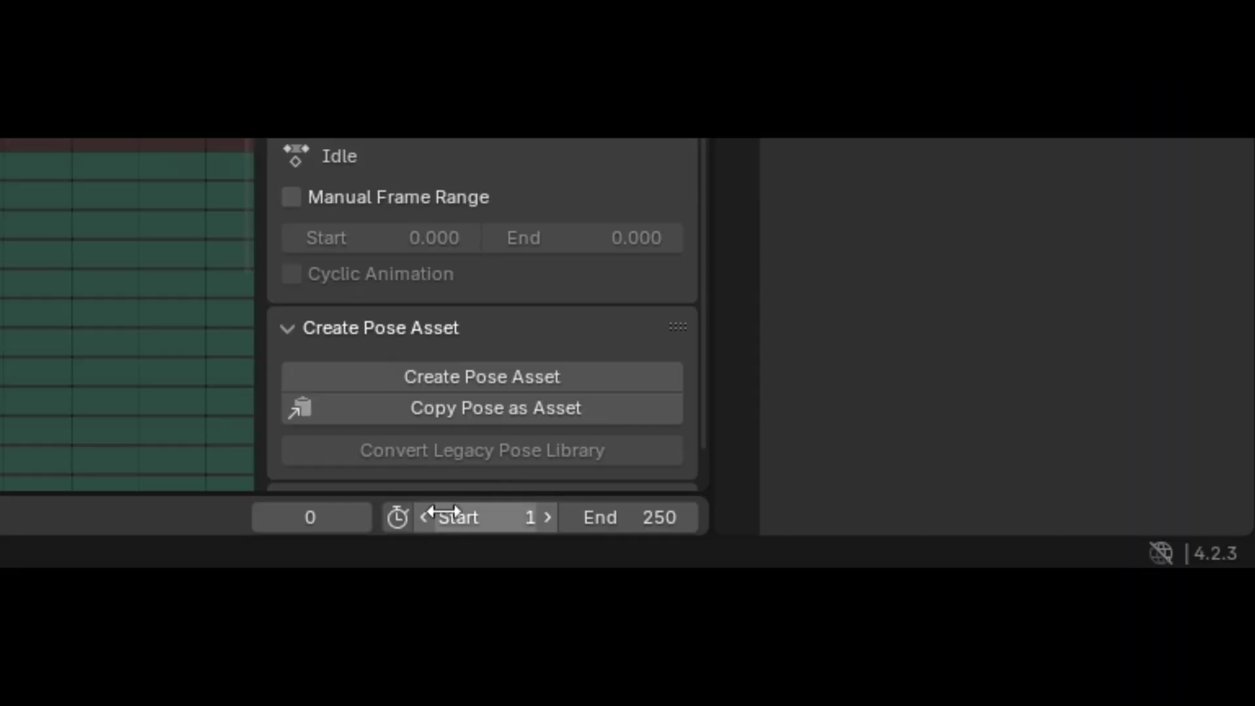
left_click(426, 516)
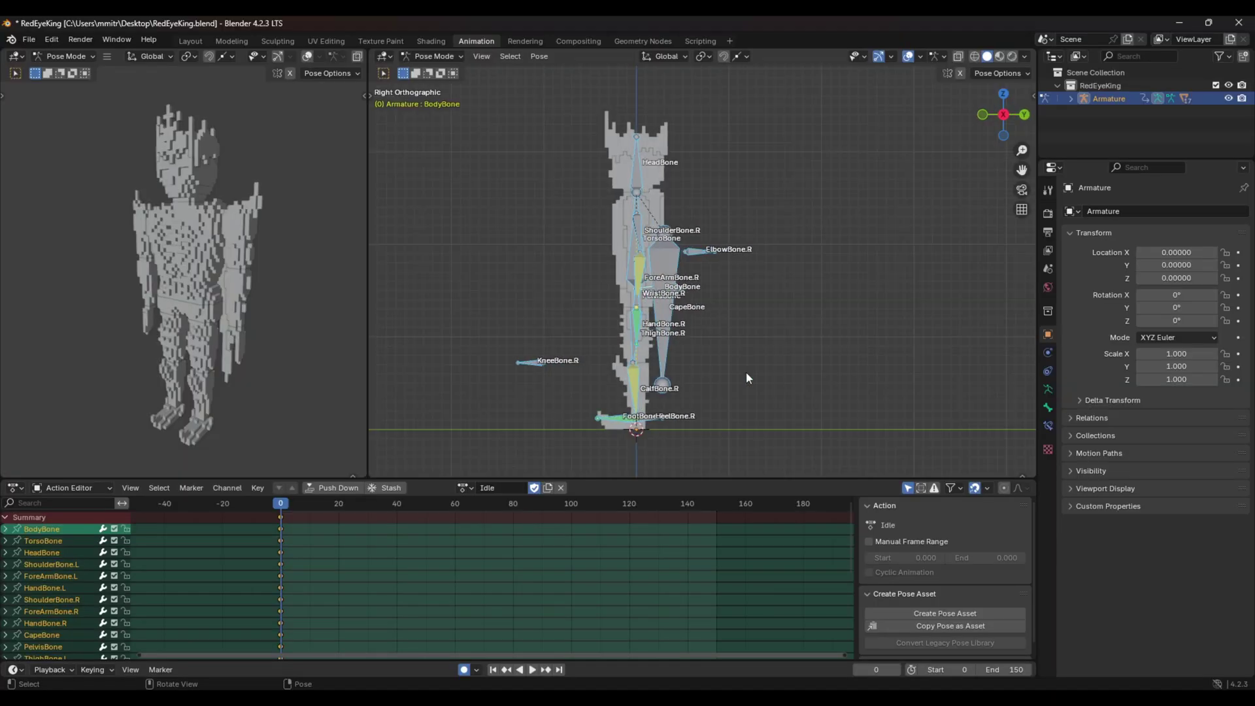
- Move KneeBone.R and KneeBone.L outward, away from the body's centre line, at frame 0
scroll(745, 371, "up", 5)
scroll(637, 347, "down", 2)
scroll(609, 347, "up", 3)
scroll(609, 347, "down", 3)
middle_click_drag(608, 359, 703, 229)
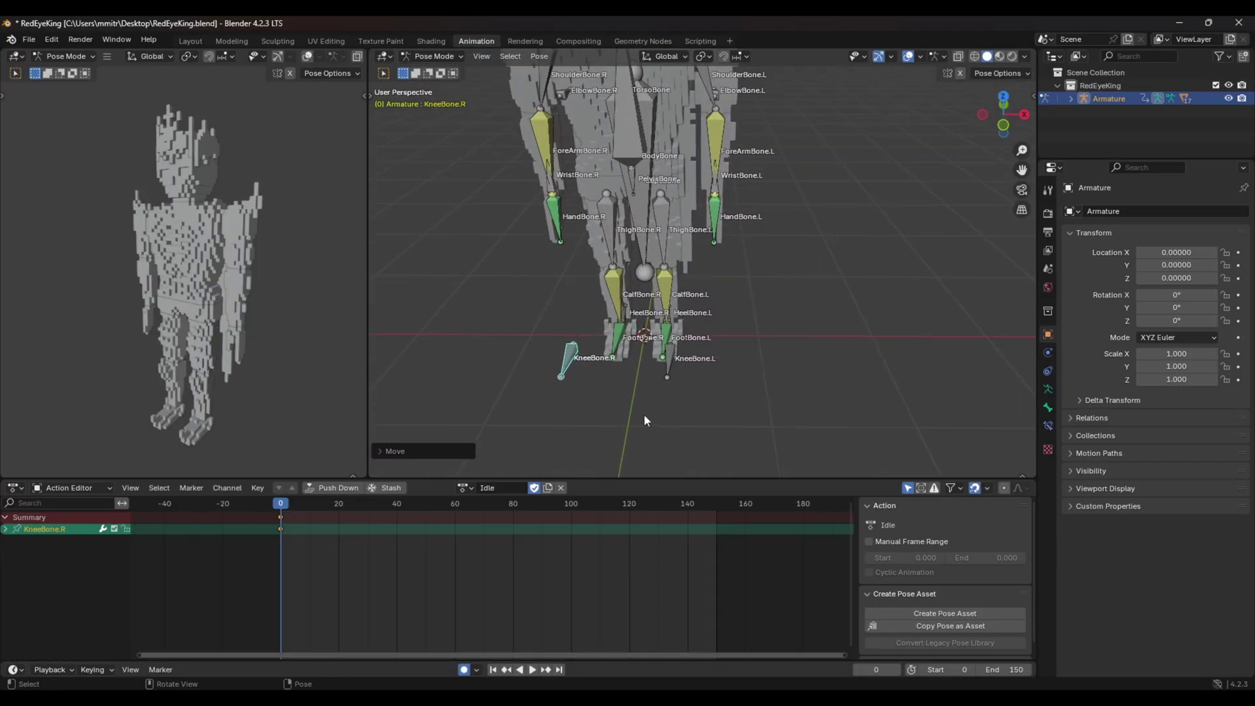
key("KP_1")
middle_click_drag(703, 209, 562, 265)
scroll(677, 261, "up", 2)
left_click(721, 258)
key("KP_3")
key("KP_1")
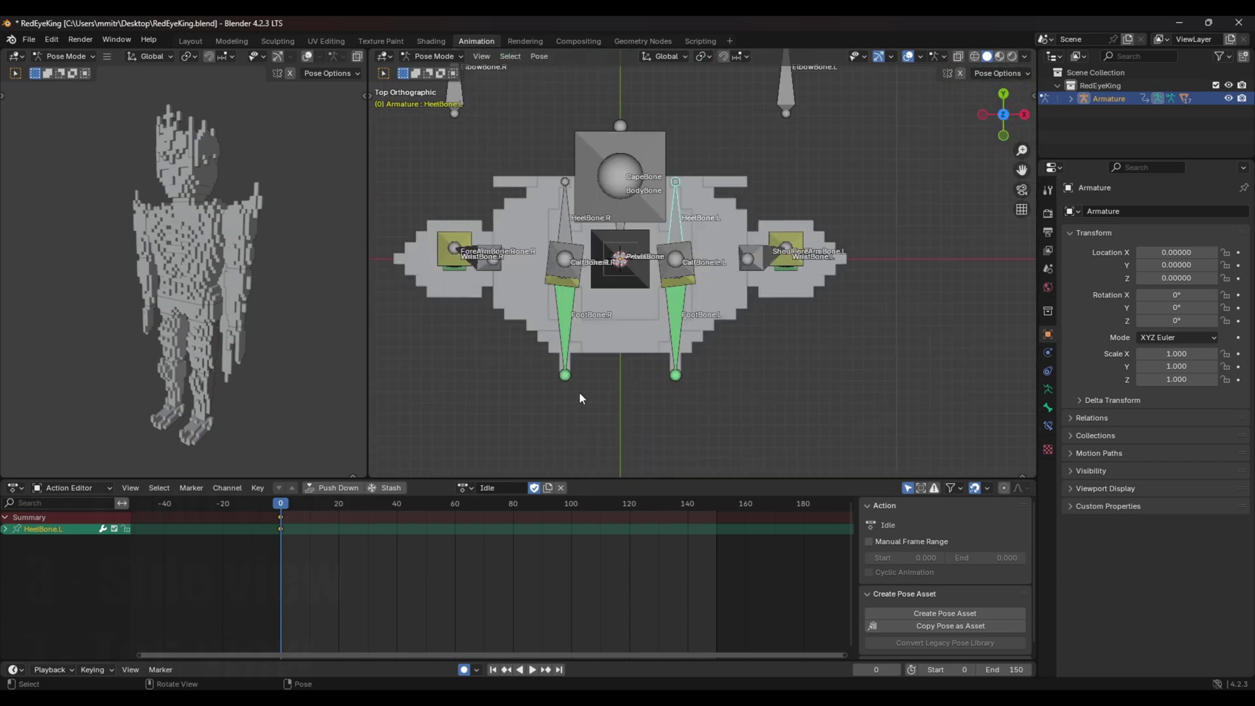
- Examine the armature's leg bones in the front, side and top orthographic views
scroll(659, 284, "up", 4)
key("KP_3")
key("KP_7")
key("KP_1")
key("KP_7")
key("KP_3")
key("KP_1")
key("KP_3")
key("KP_1")
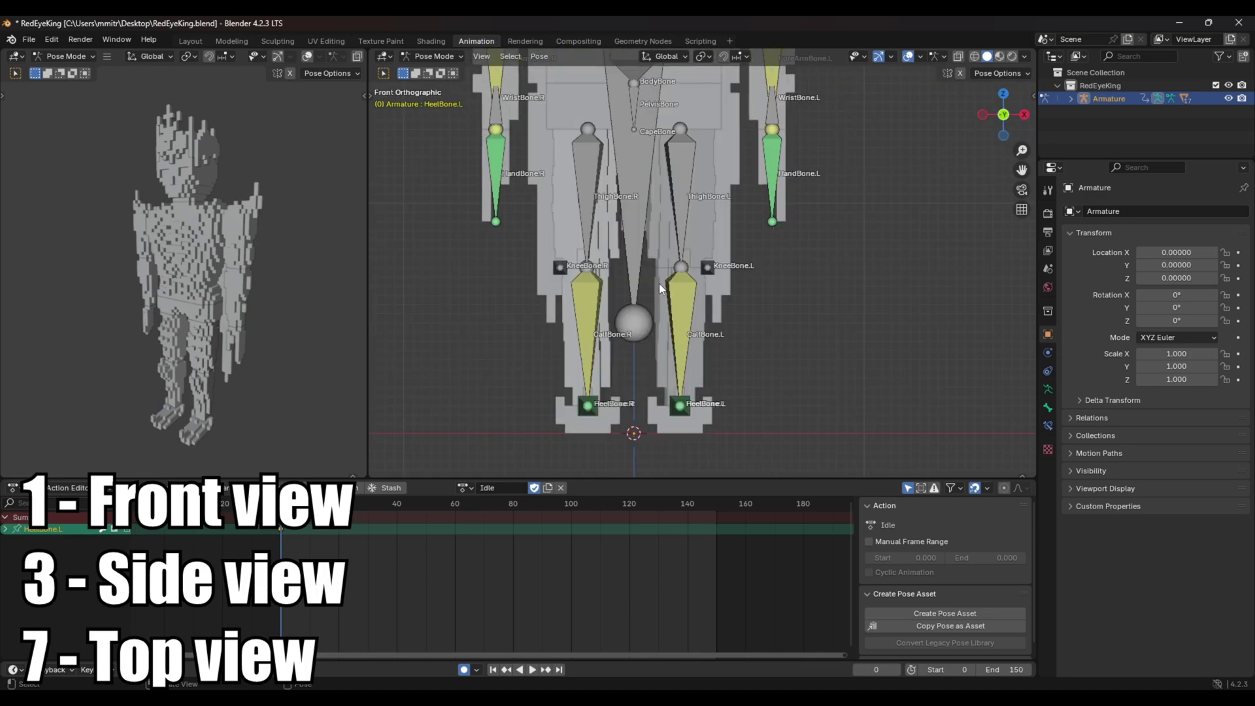
- Set the small character preview viewport to Material Preview shading
key("z")
key("2")
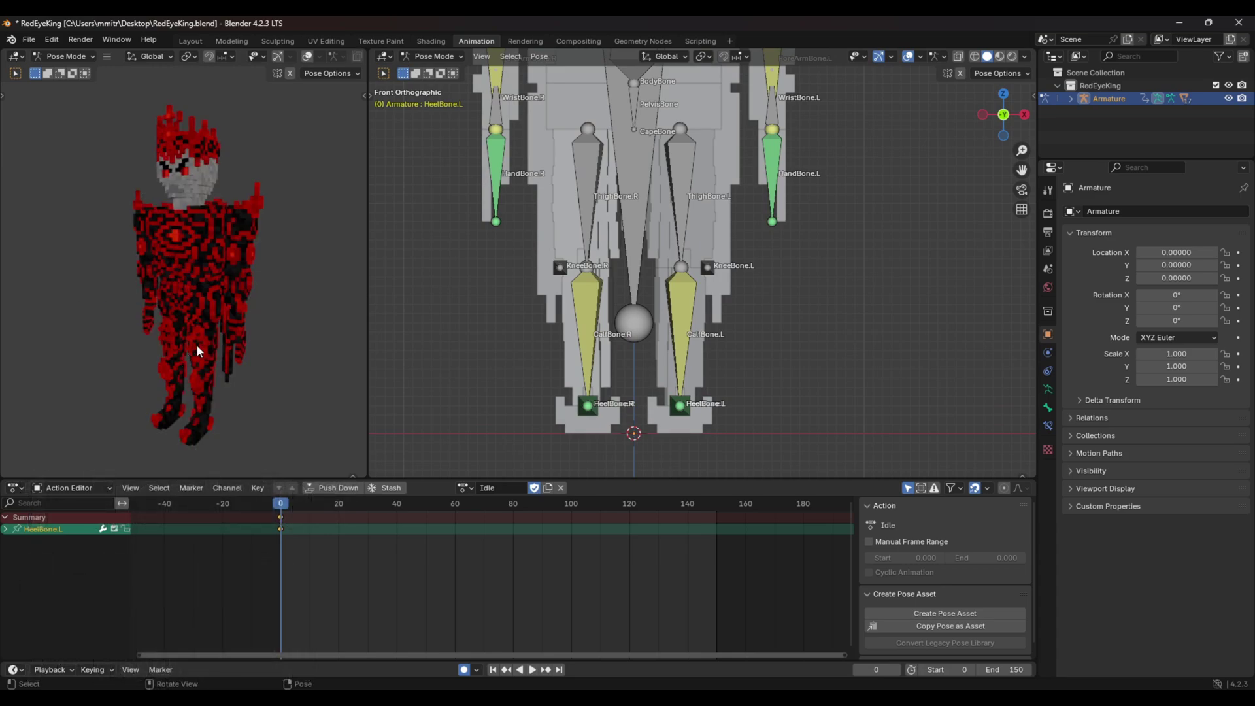
- In top view, move HeelBone.L outward about 0.12, then shift HeelBone.R outward and forward and rotate it 15°
key("KP_7")
key("g")
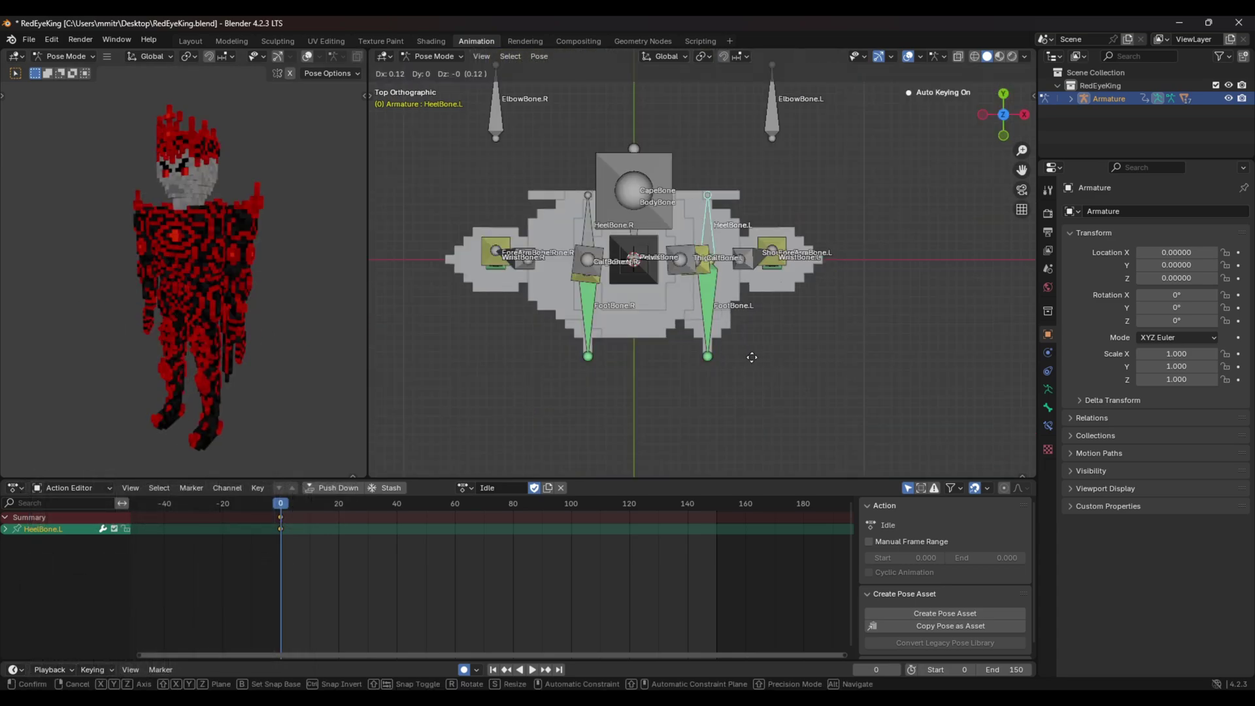
key("r")
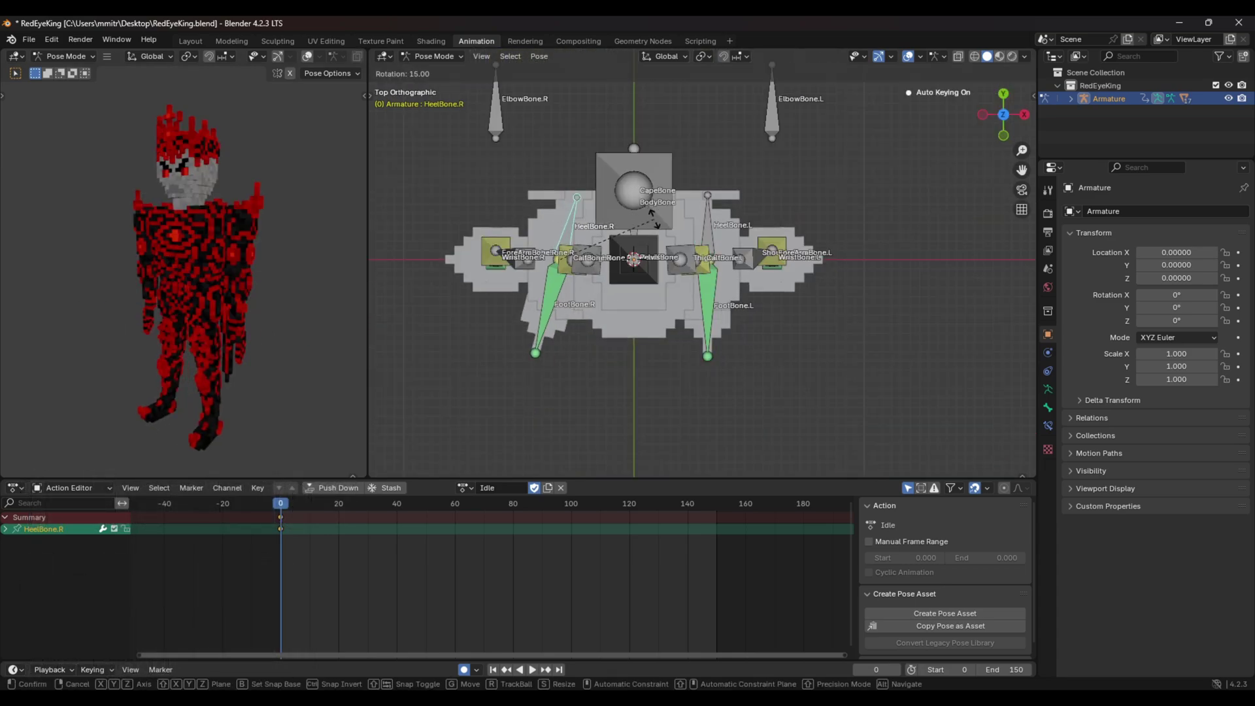
left_click(650, 213)
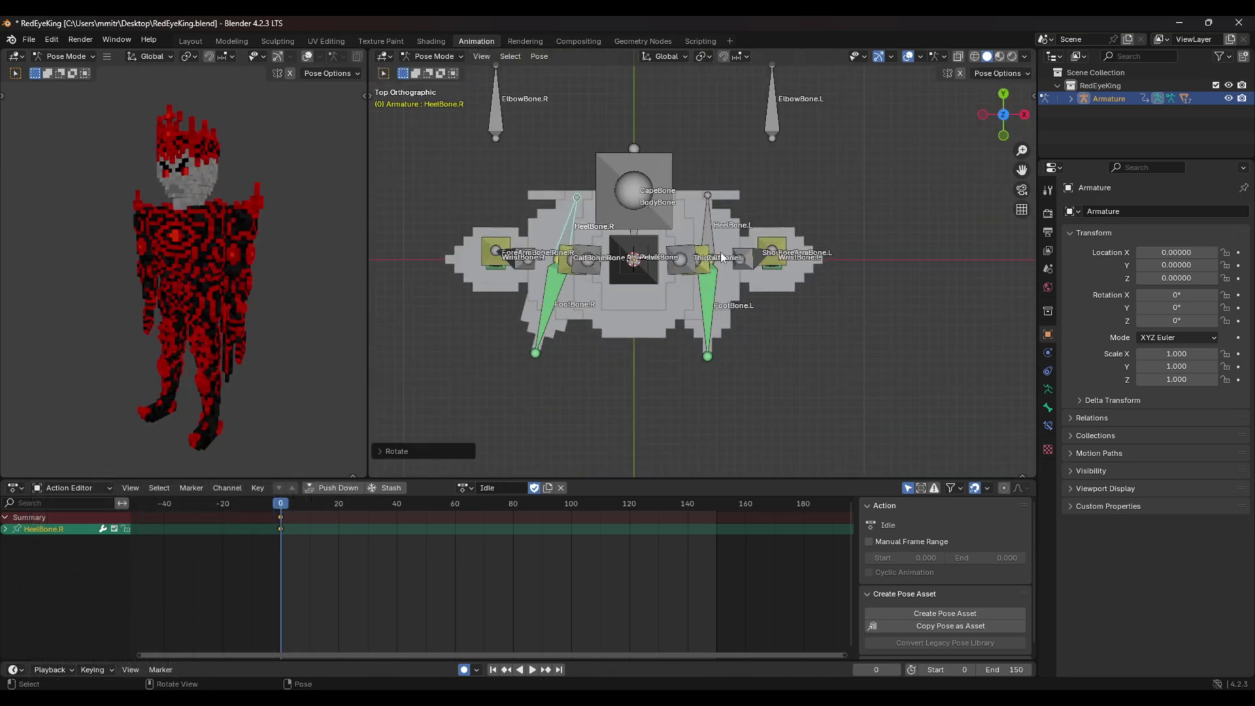
- Move HeelBone.L backward in top view to place the left foot behind the right one
left_click(710, 214)
key("g")
left_click(725, 154)
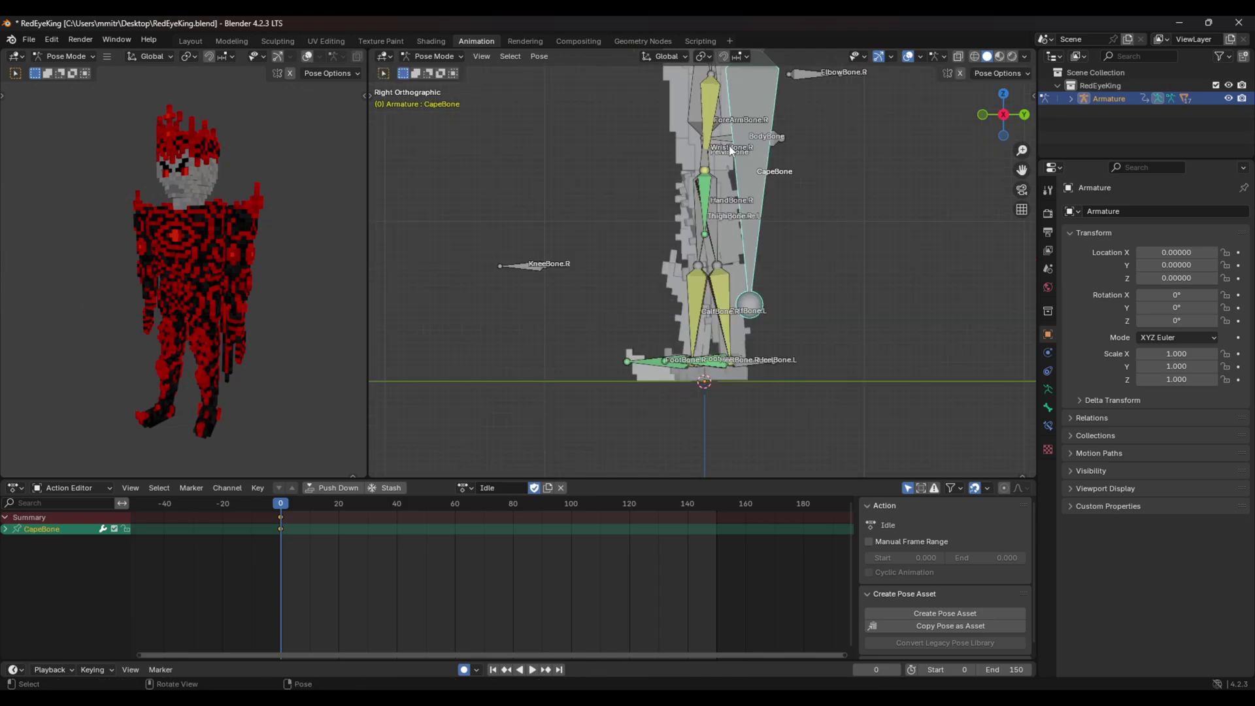
- Lower BodyBone along the global Z axis so that the knees bend
left_click(730, 141)
key("KP_1")
key("g")
key("z")
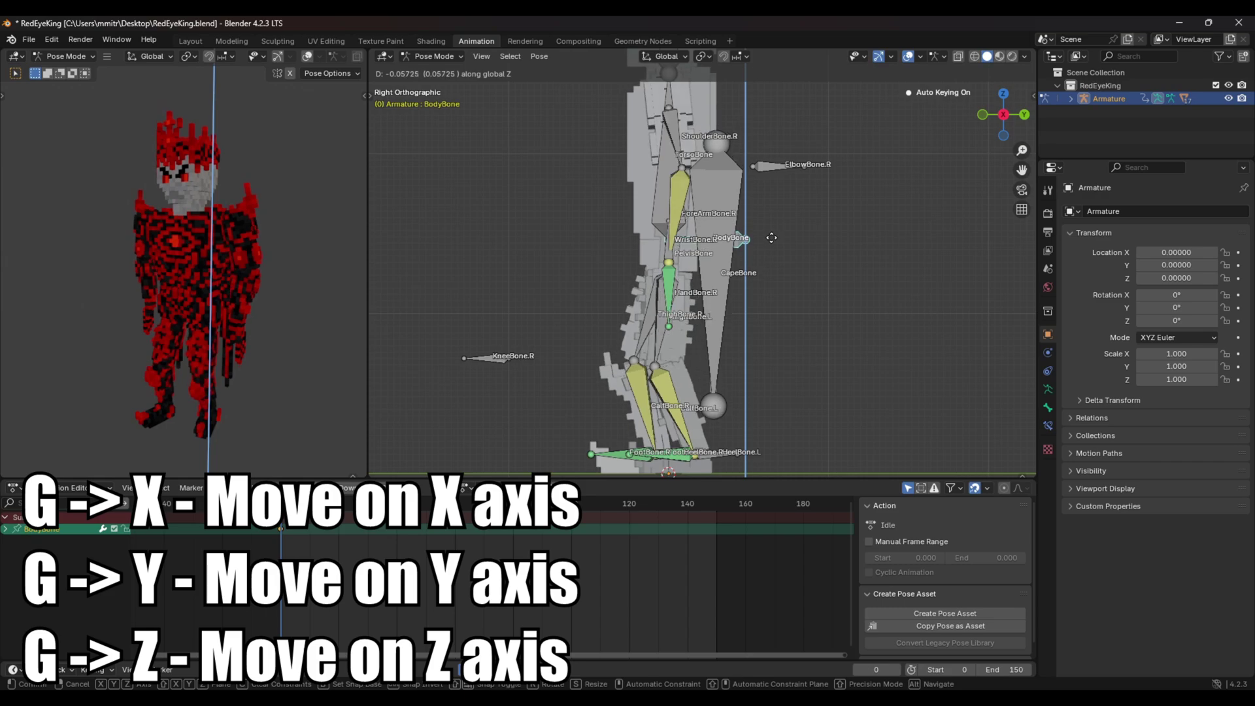
left_click(705, 384)
- Rotate WristBone.R and WristBone.L inward and reposition them to pose both arms slightly bent beside the body
key("g")
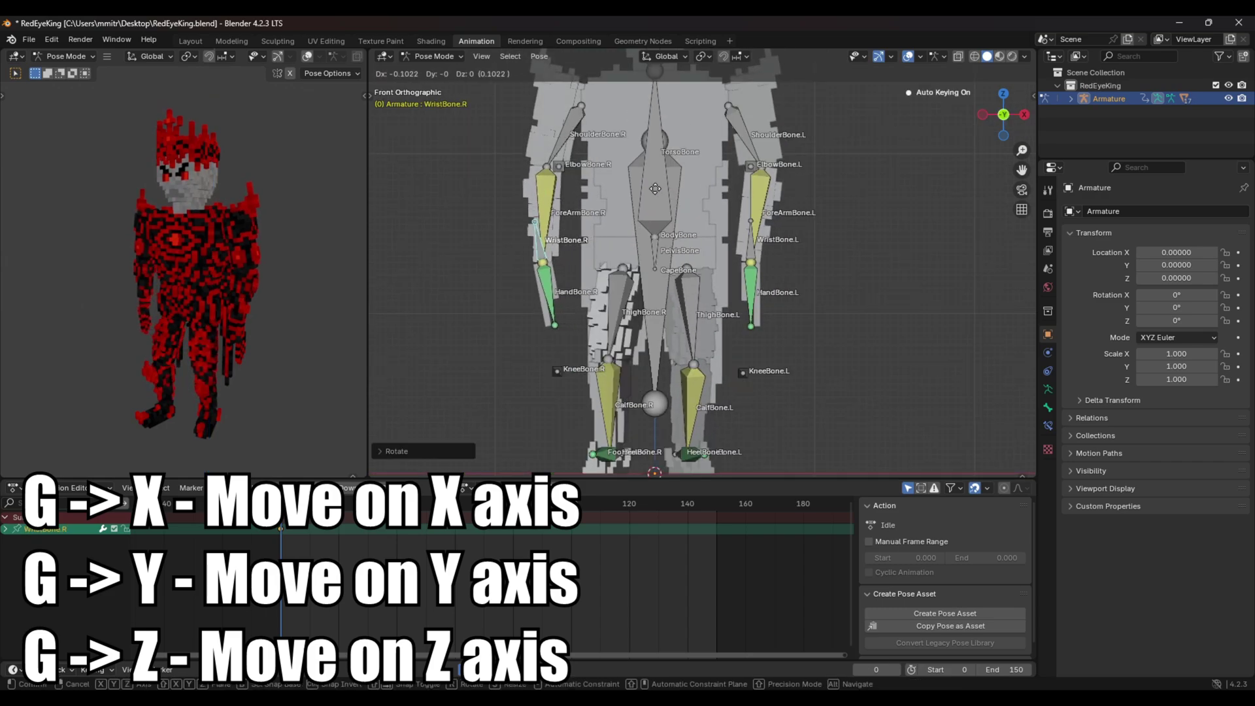
left_click(653, 189)
left_click(753, 247)
key("r")
left_click(829, 268)
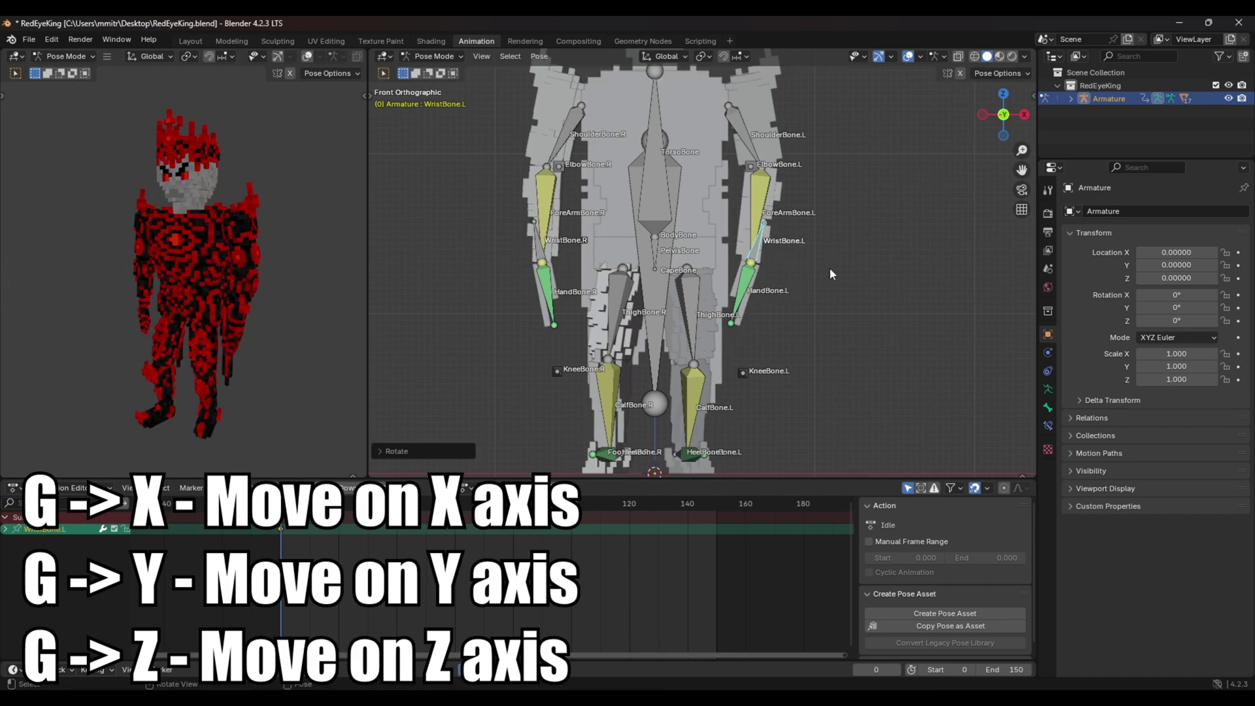
key("g")
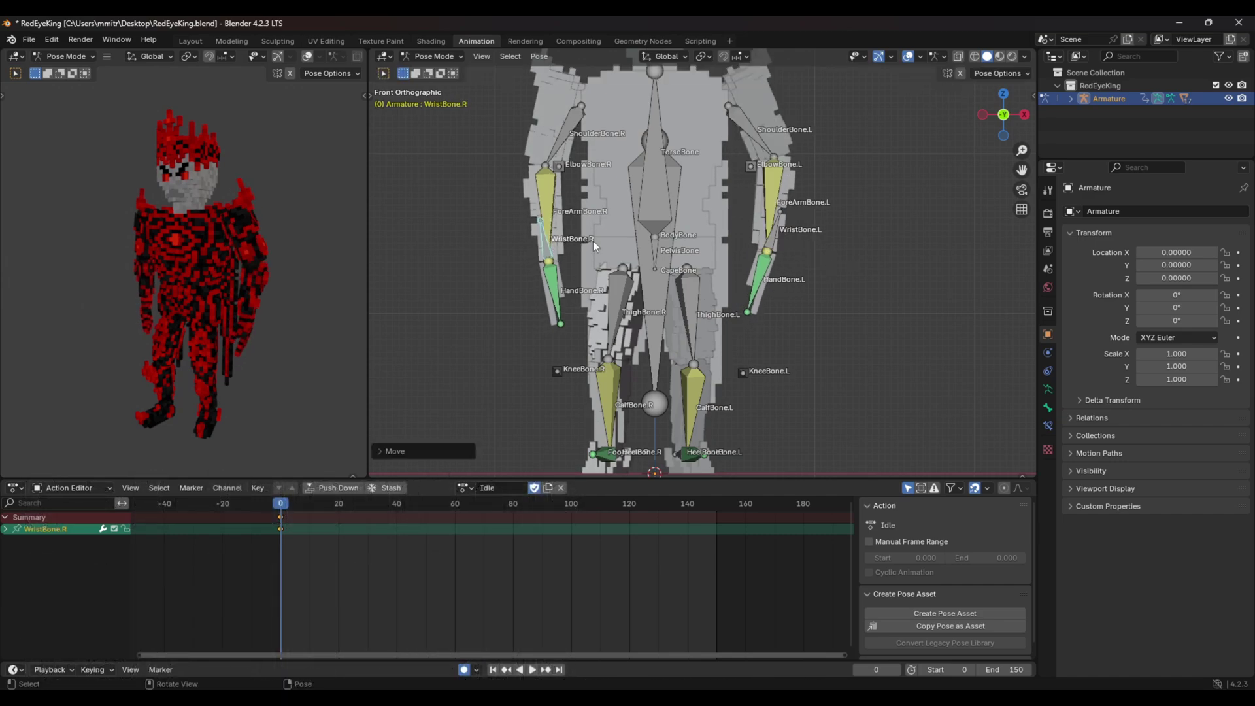
key("KP_3")
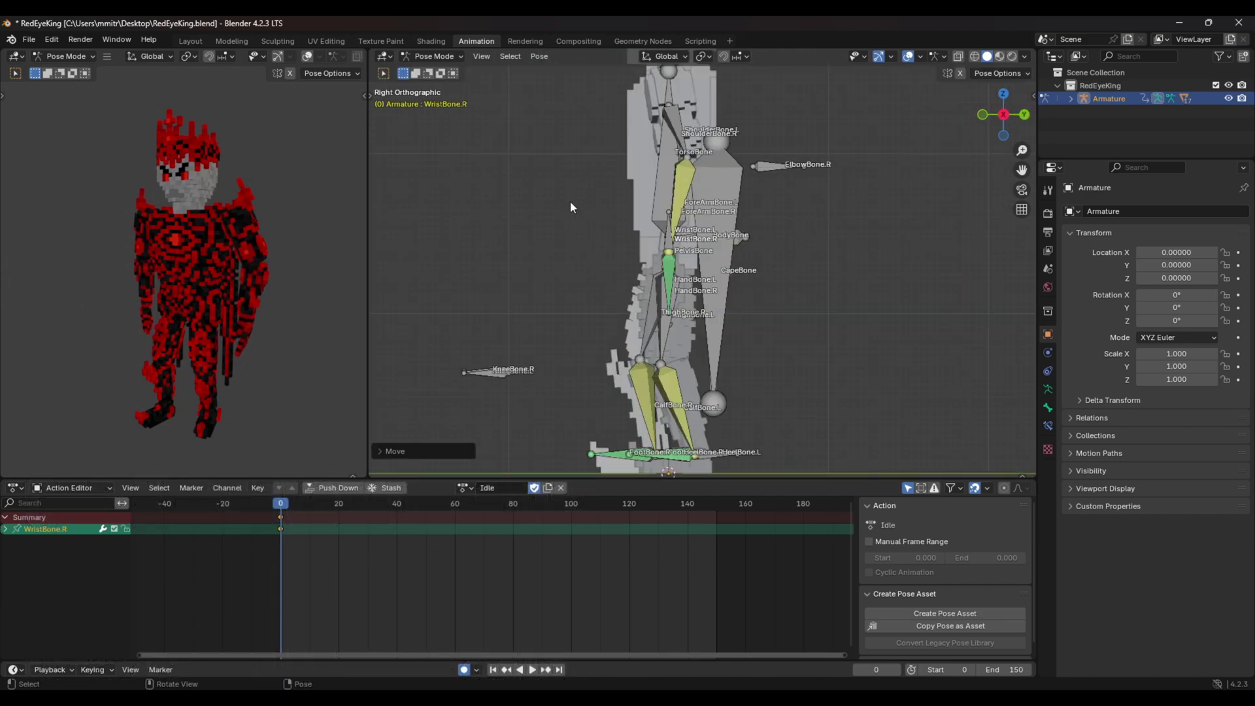
- Rotate PelvisBone slightly in top view to turn the hips with the staggered stance
middle_click_drag(896, 267, 694, 277)
left_click(697, 276)
key("KP_7")
key("r")
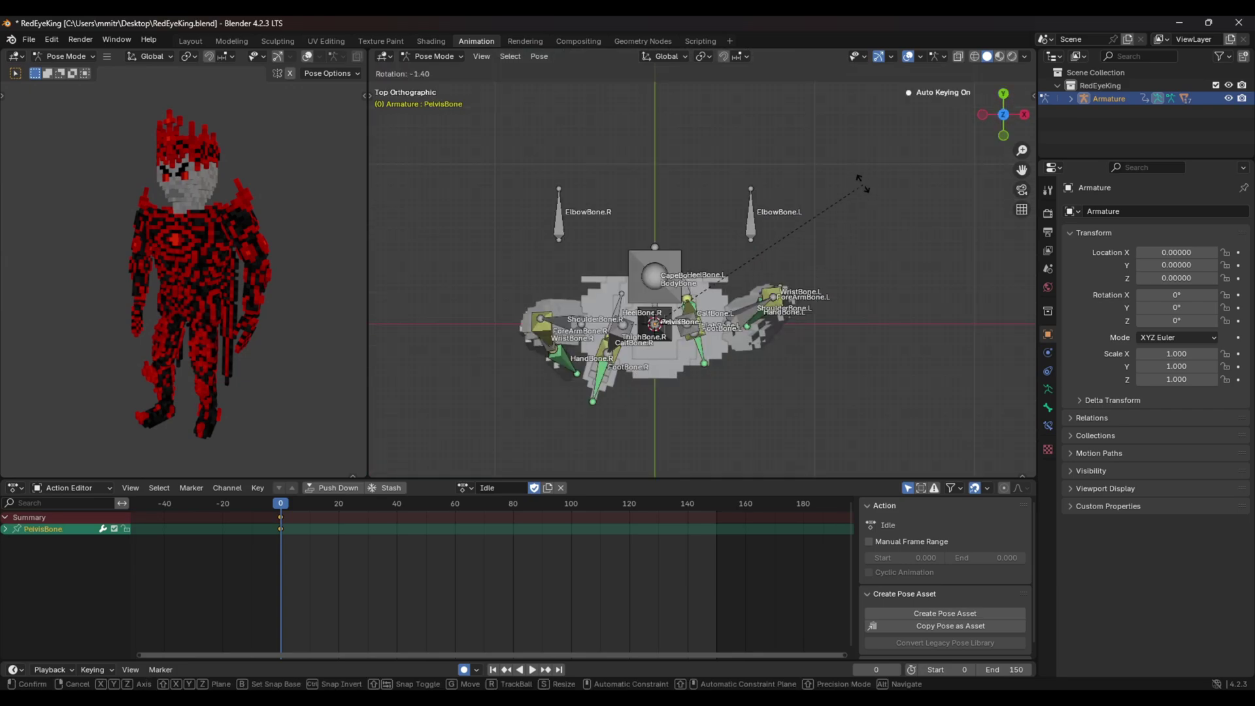
left_click(853, 175)
middle_click_drag(820, 375, 808, 305)
key("KP_1")
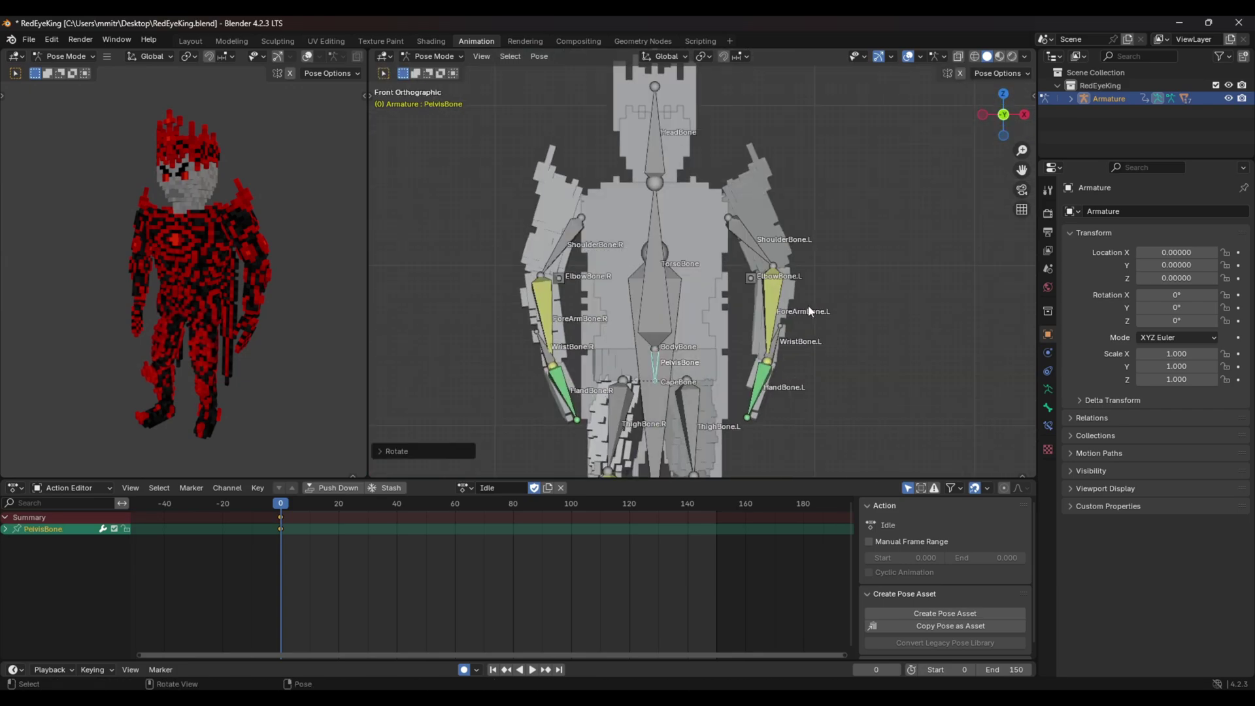
- Move HeelBone.L farther backward along the ground in side view
scroll(808, 304, "down", 1)
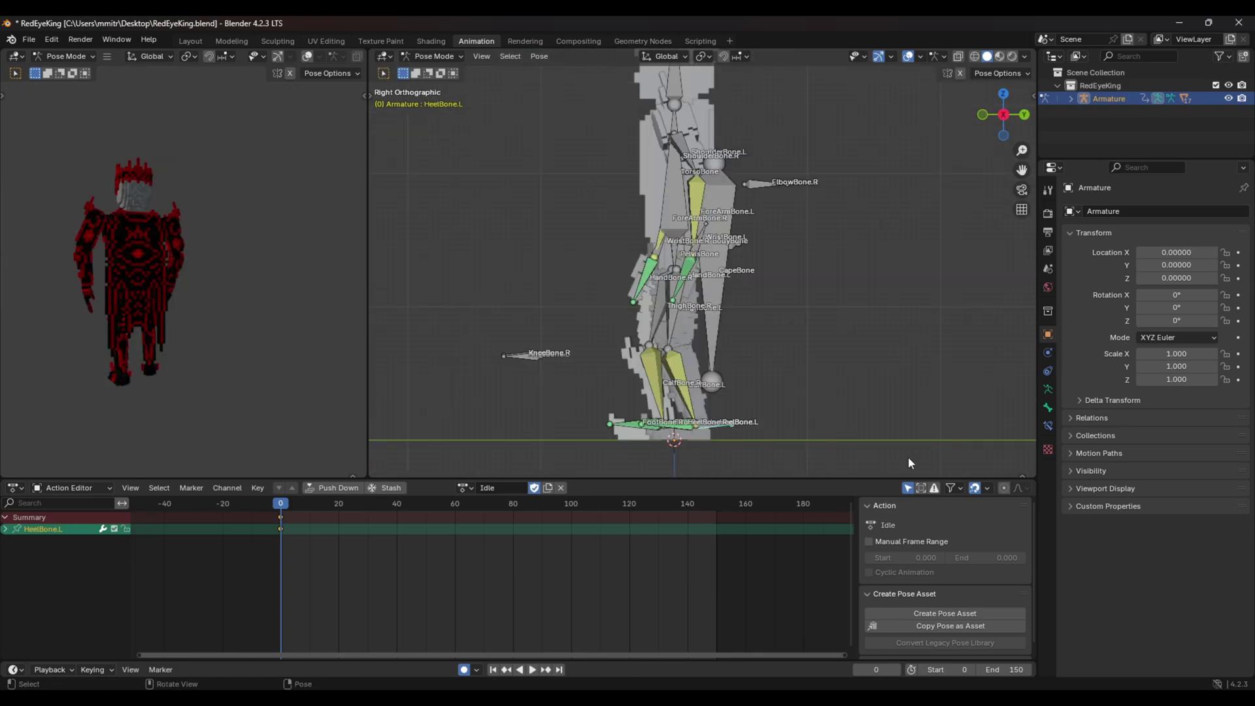
key("g")
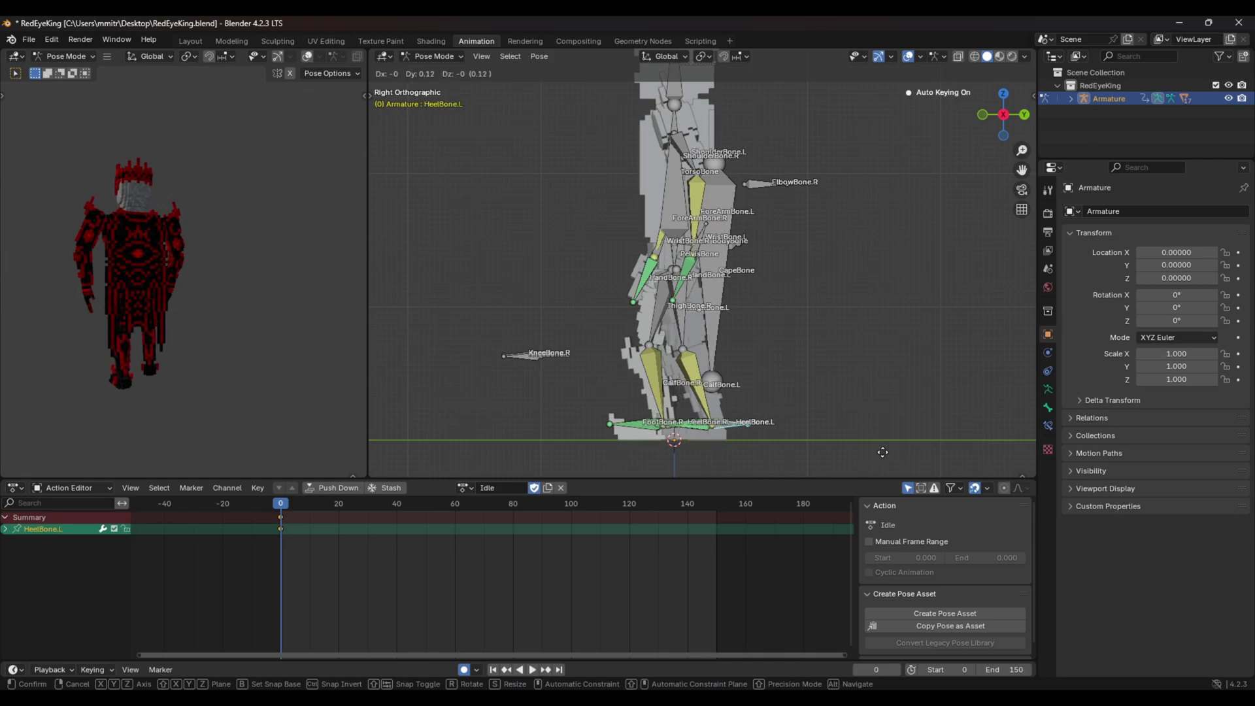
left_click(729, 482)
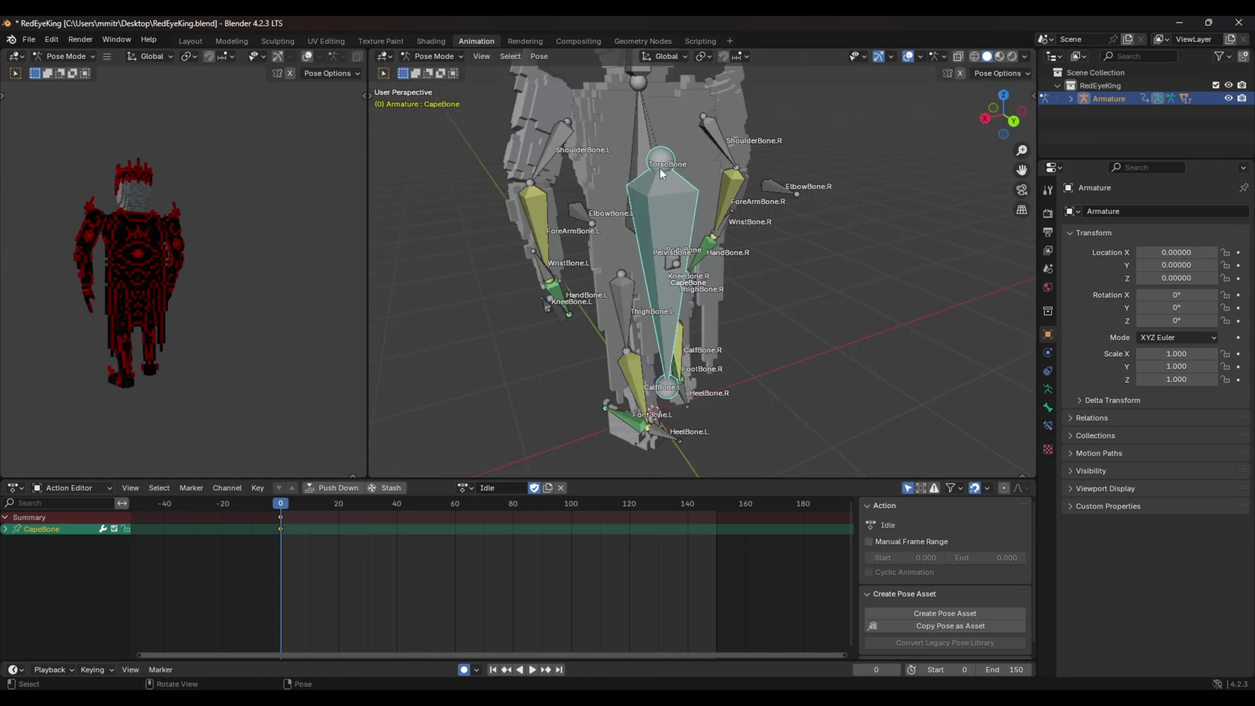
- Try twisting TorsoBone about its vertical axis by rotating it from different views
middle_click_drag(660, 167, 686, 196)
middle_click_drag(554, 140, 516, 194)
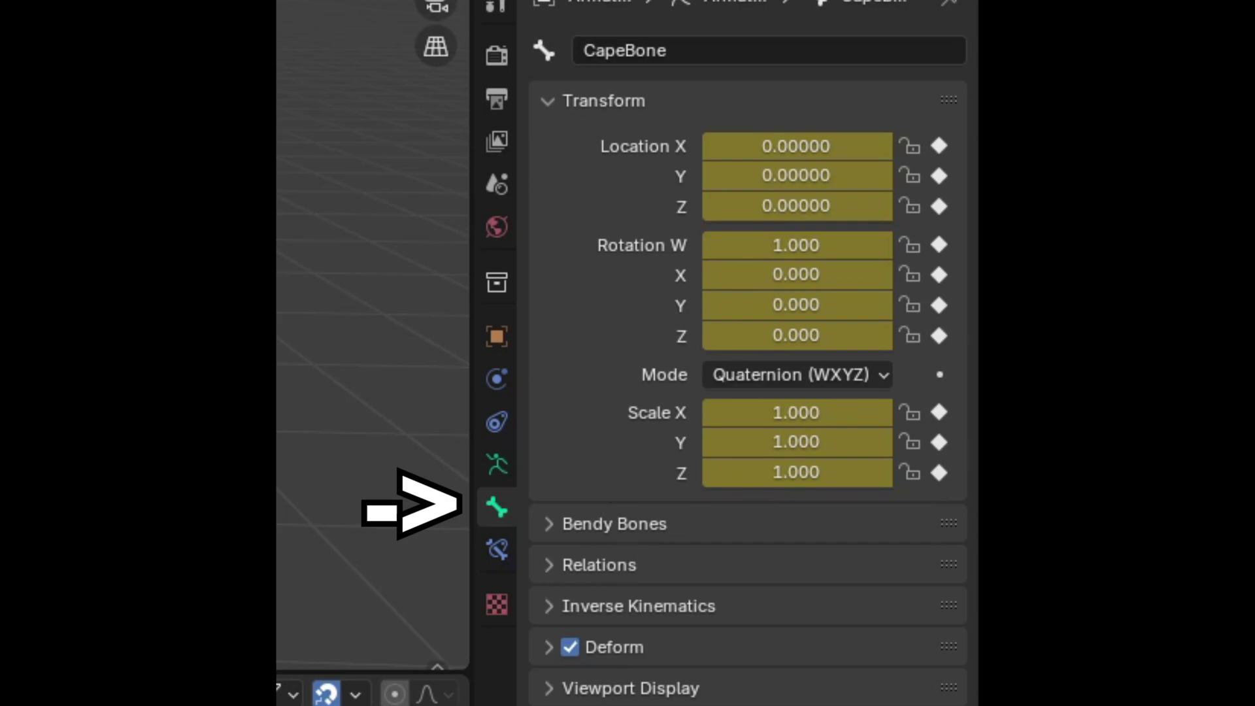
left_click(591, 302)
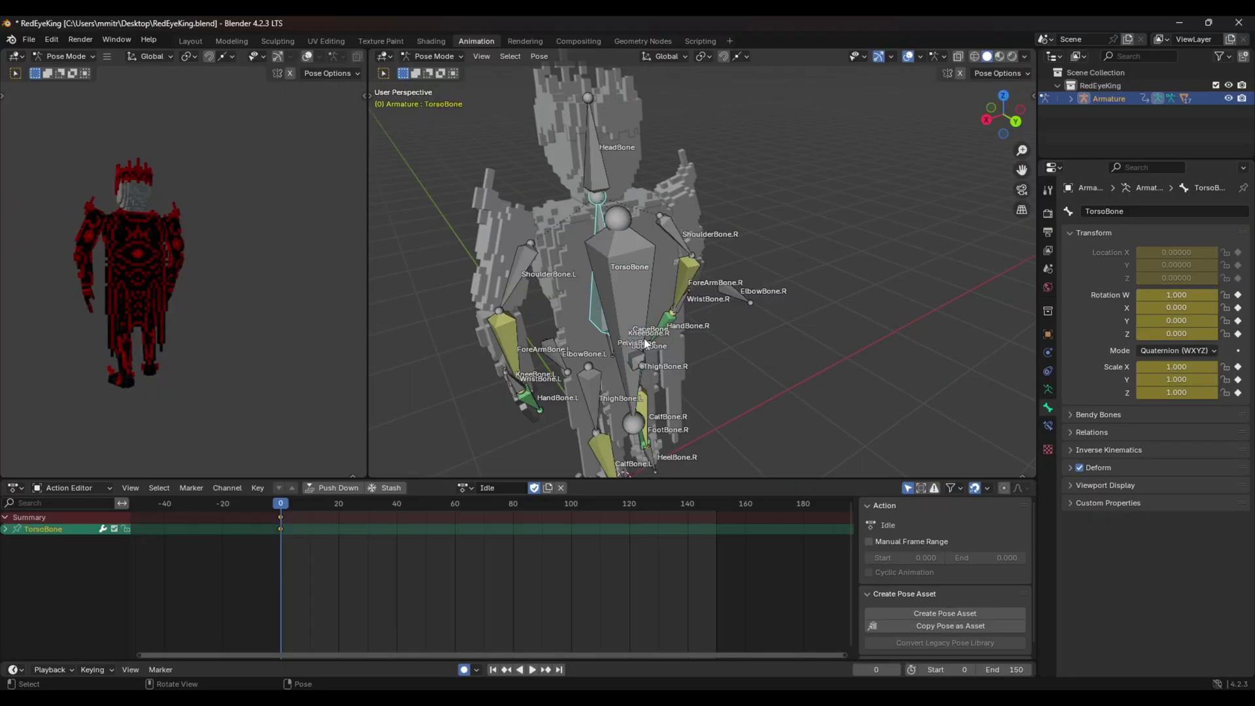
key("r")
left_click(673, 312)
middle_click_drag(673, 312, 637, 349)
key("r")
left_click(731, 180)
key("KP_1")
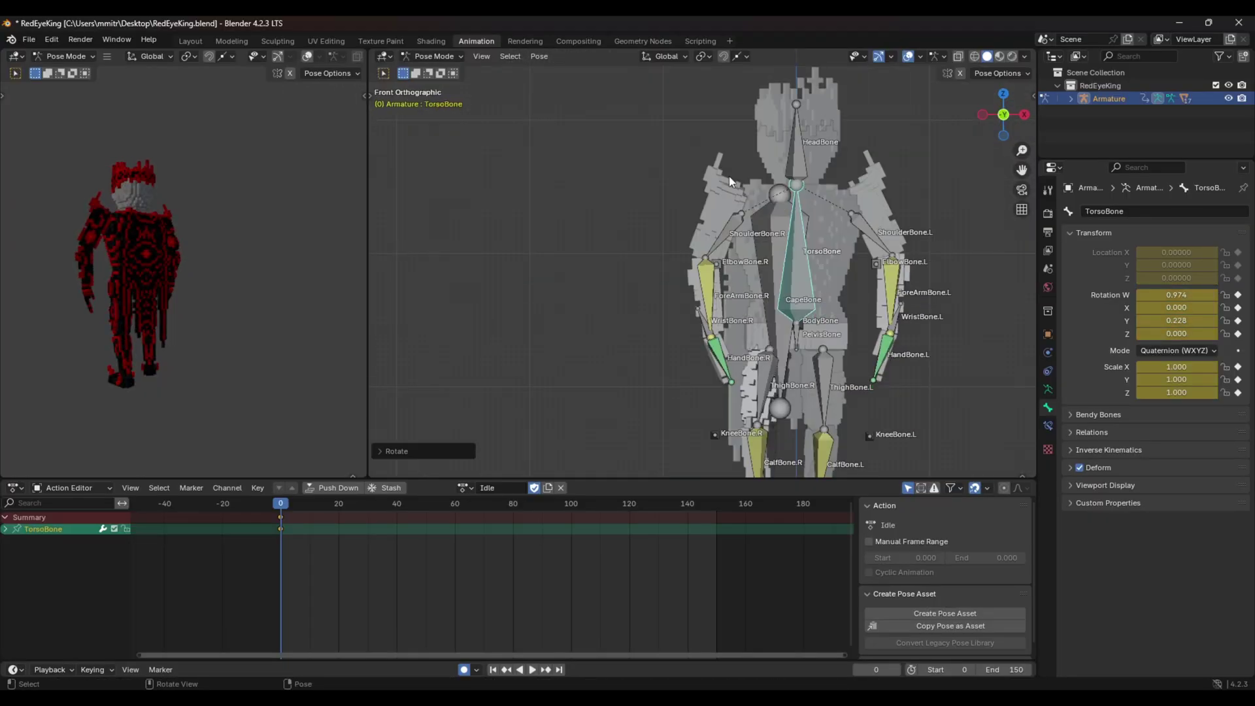
- Try rotating TorsoBone in side view and undo that rotation
key("KP_3")
key("r")
left_click(883, 162)
key("ctrl+z")
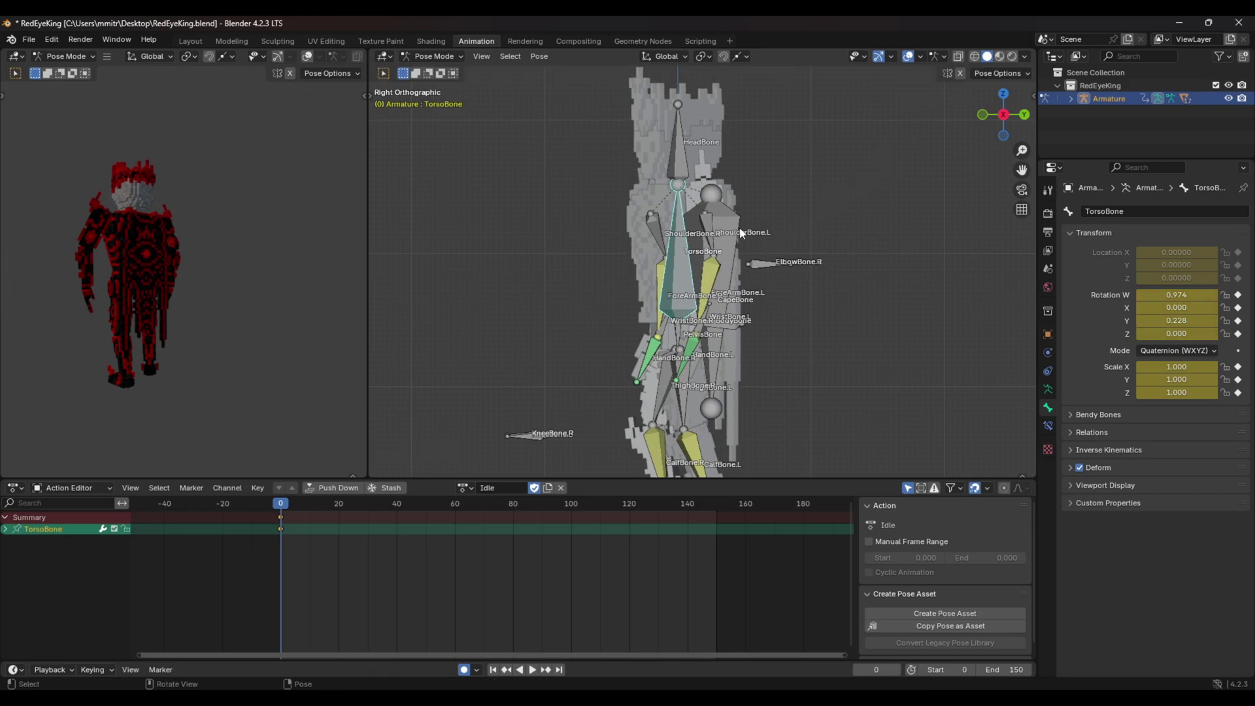
- Try rotating CapeBone in side view and varying its X rotation value between about -0.6 and -0.4
left_click(737, 228)
key("r")
left_click(916, 109)
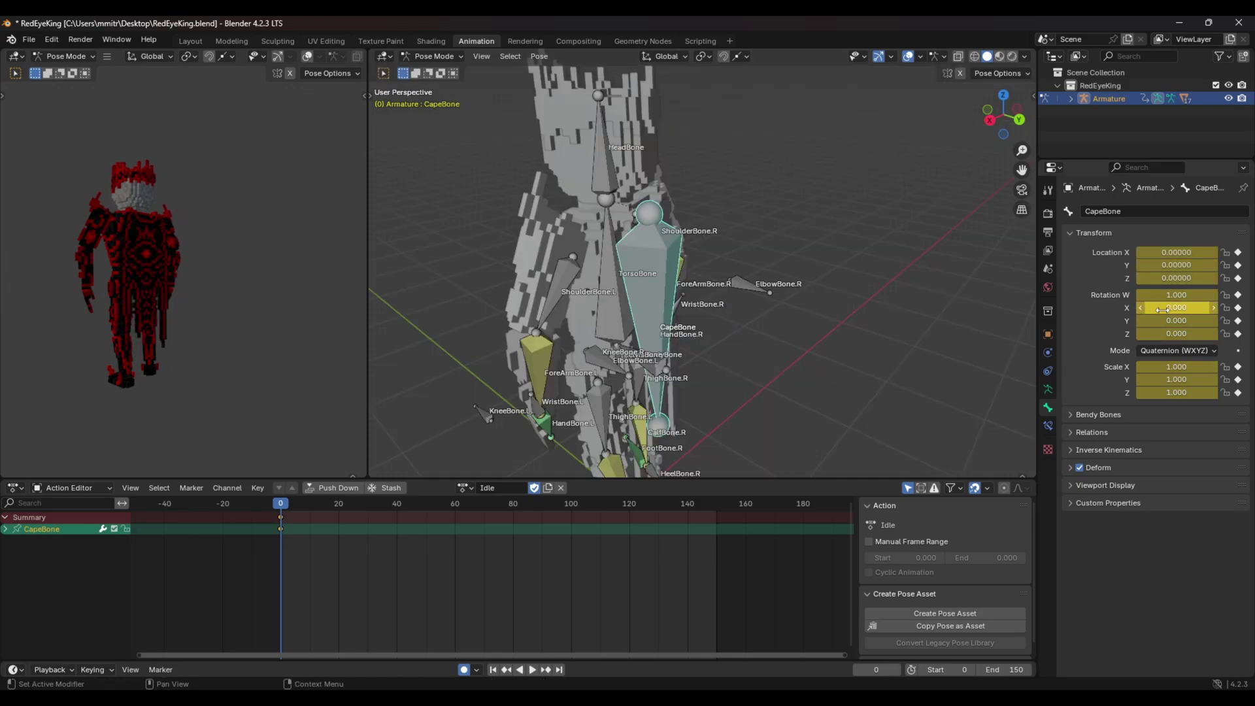
left_click_drag(1162, 308, 1123, 308)
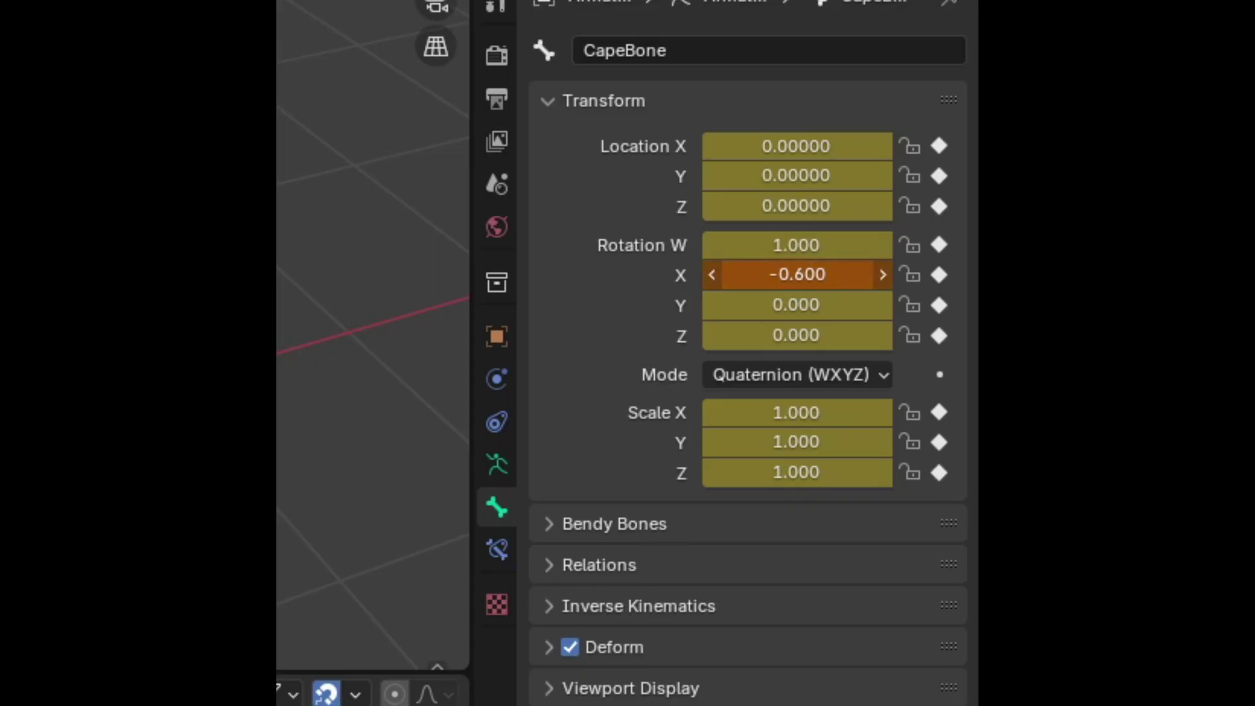
left_click_drag(797, 274, 883, 274)
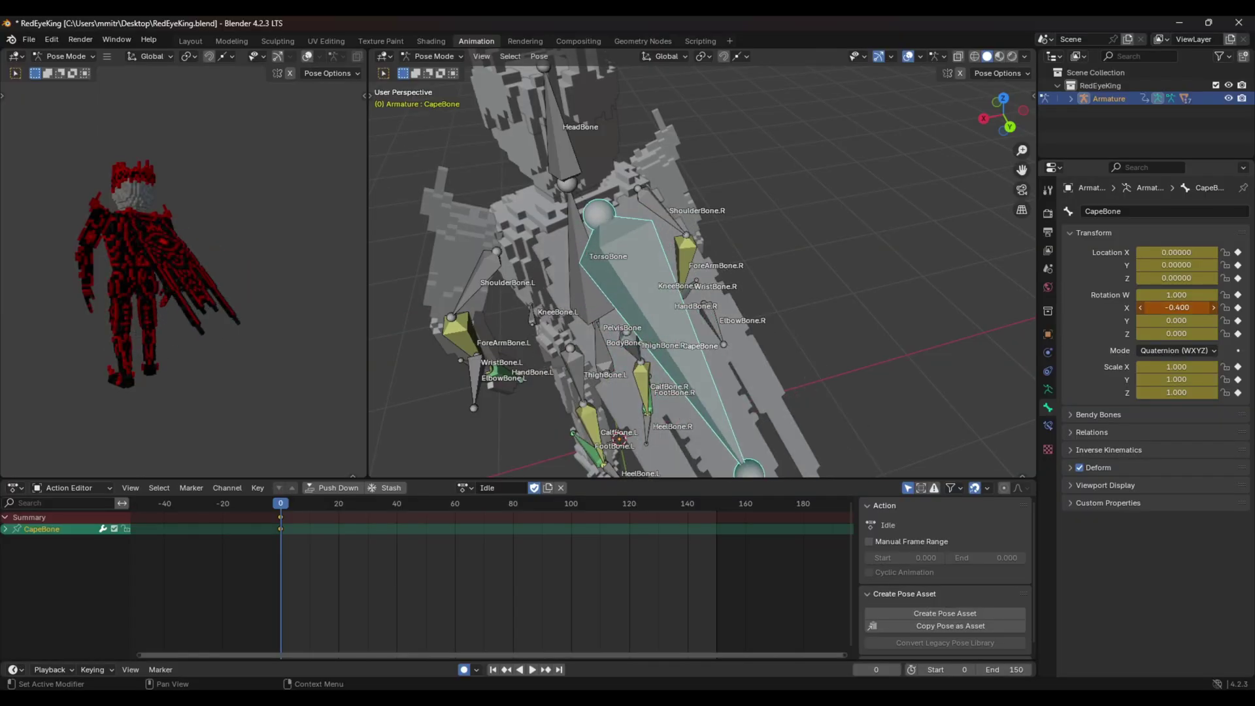
left_click_drag(1177, 308, 1124, 307)
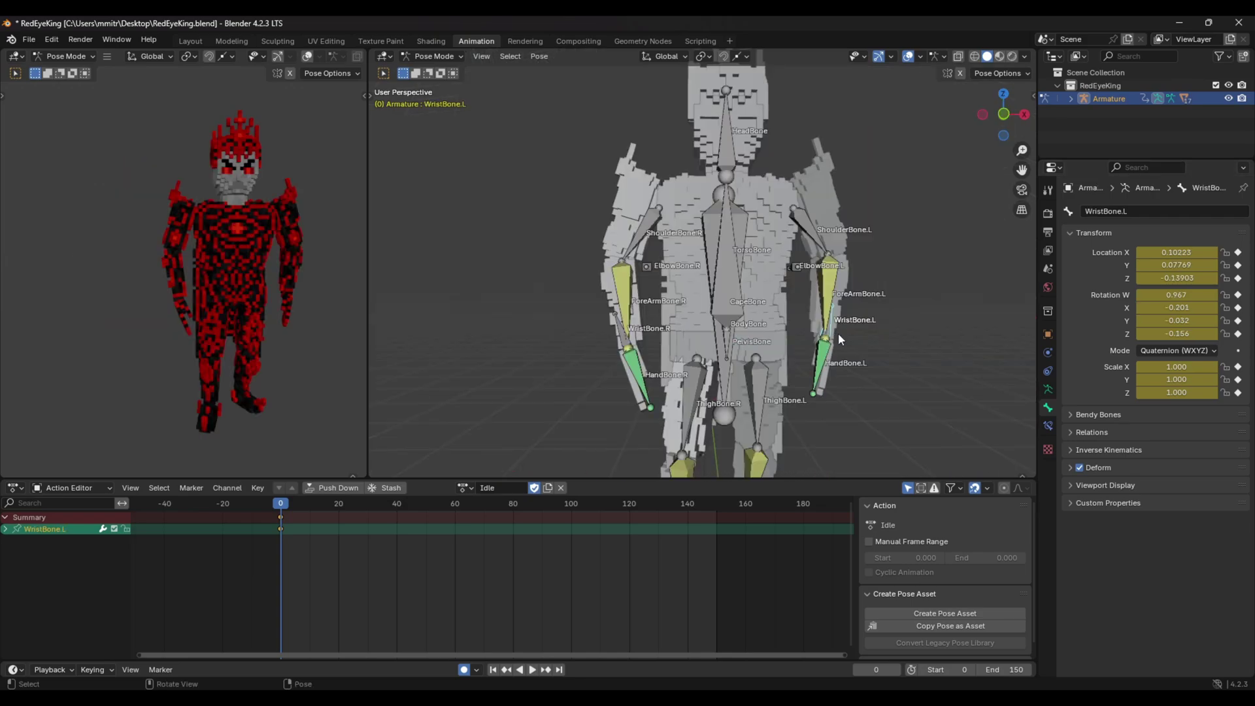
- Rotate WristBone.L slightly to refine the left hand's pose
key("r")
left_click(845, 367)
middle_click_drag(845, 367, 712, 363)
- In front view, move HeelBone.L outward along the X axis by about 0.14
scroll(723, 299, "up", 4)
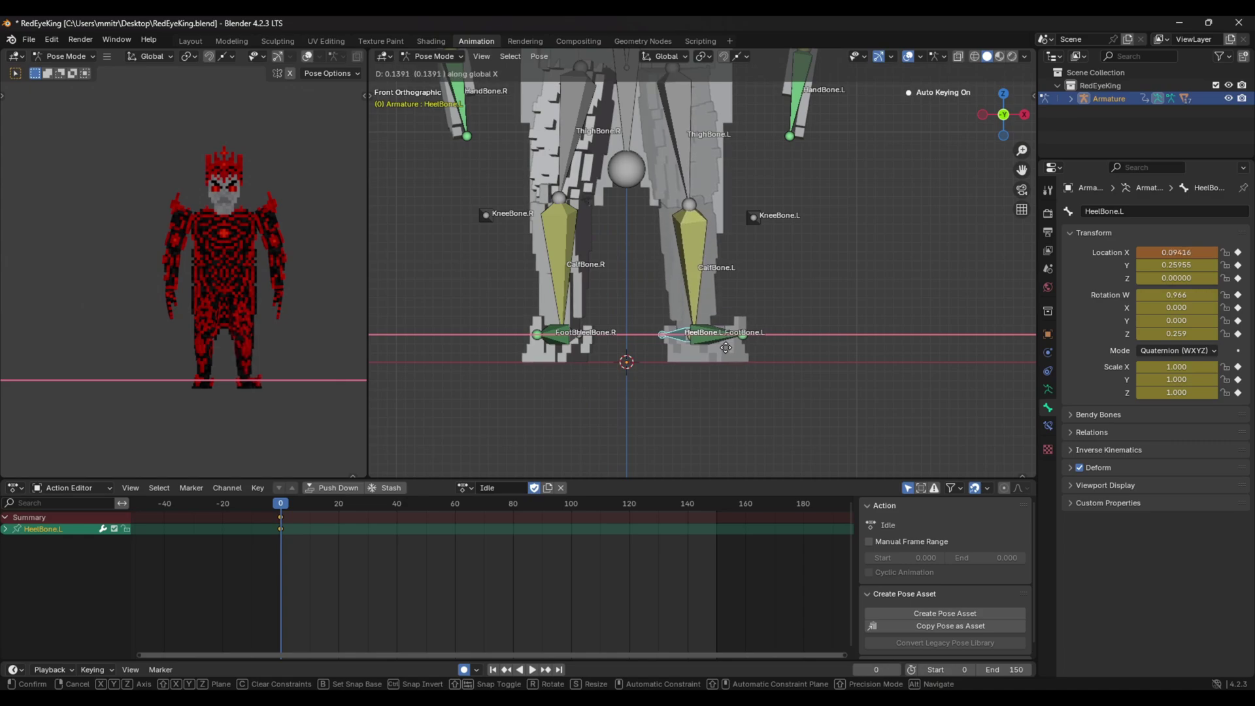
left_click(725, 347)
middle_click_drag(740, 192, 733, 191)
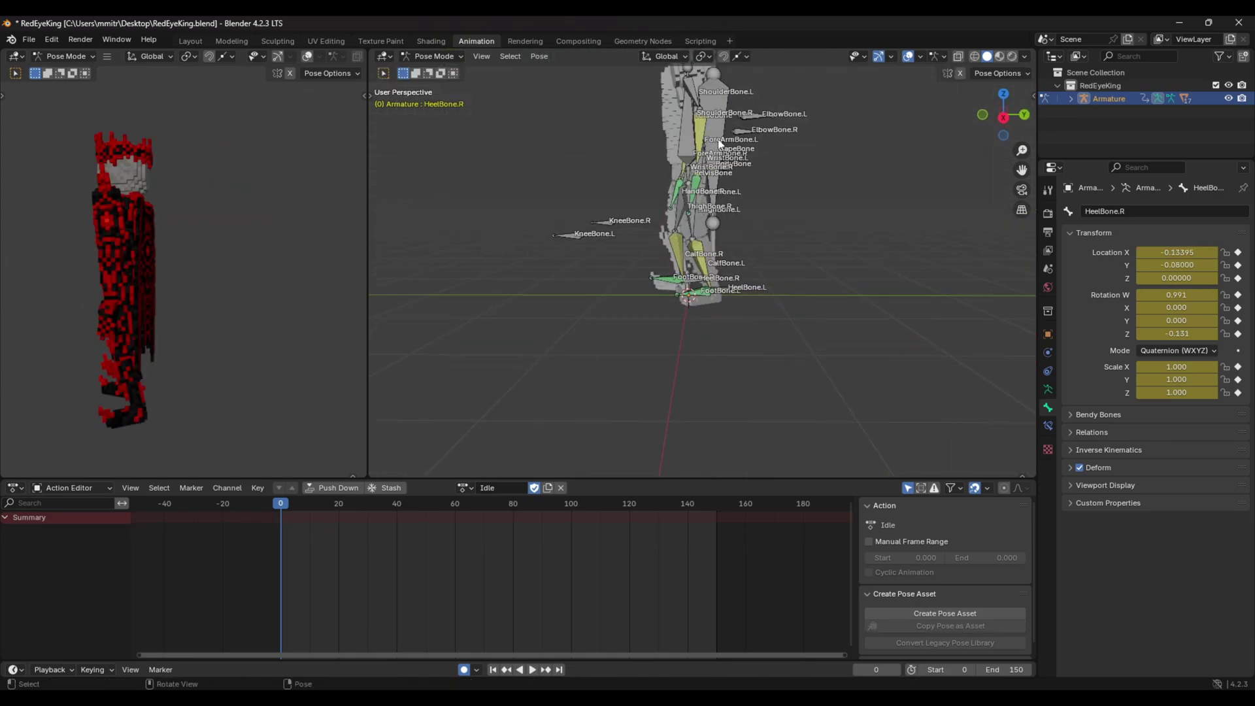
- Set CapeBone's X rotation to -0.1 at frame 0 so the cape hangs away from the legs
left_click(719, 143)
key("i")
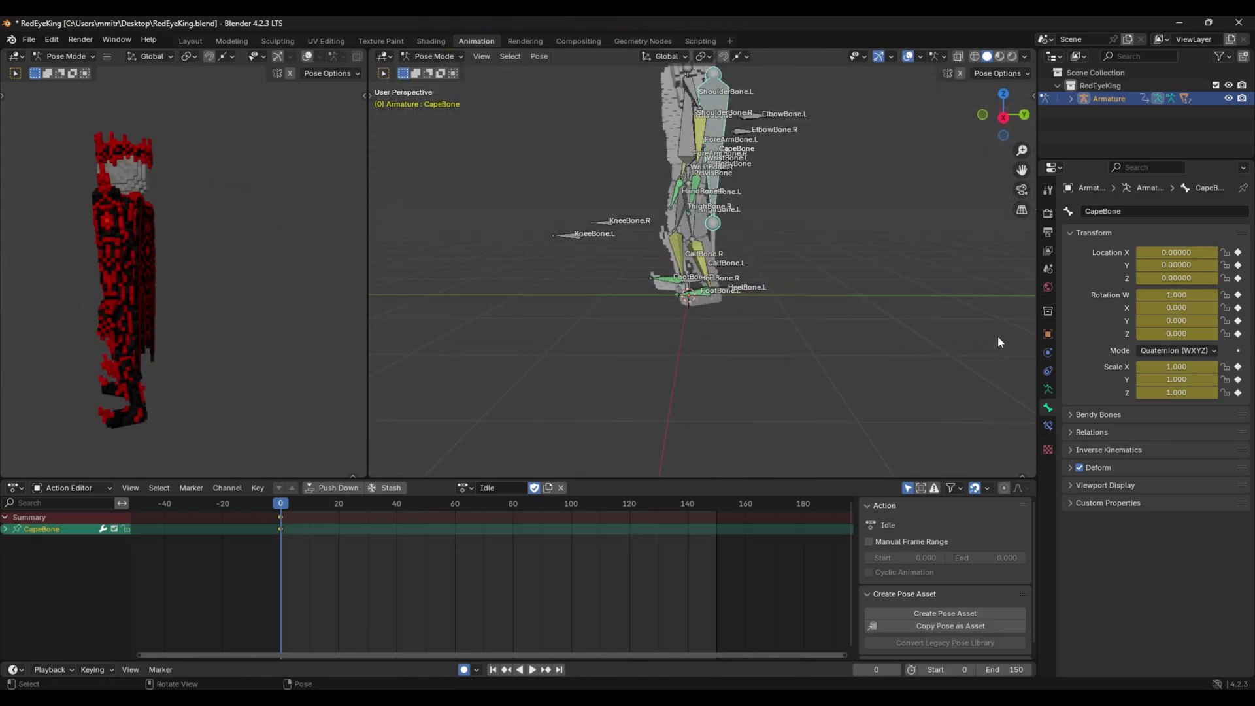
key("Return")
left_click(1167, 309)
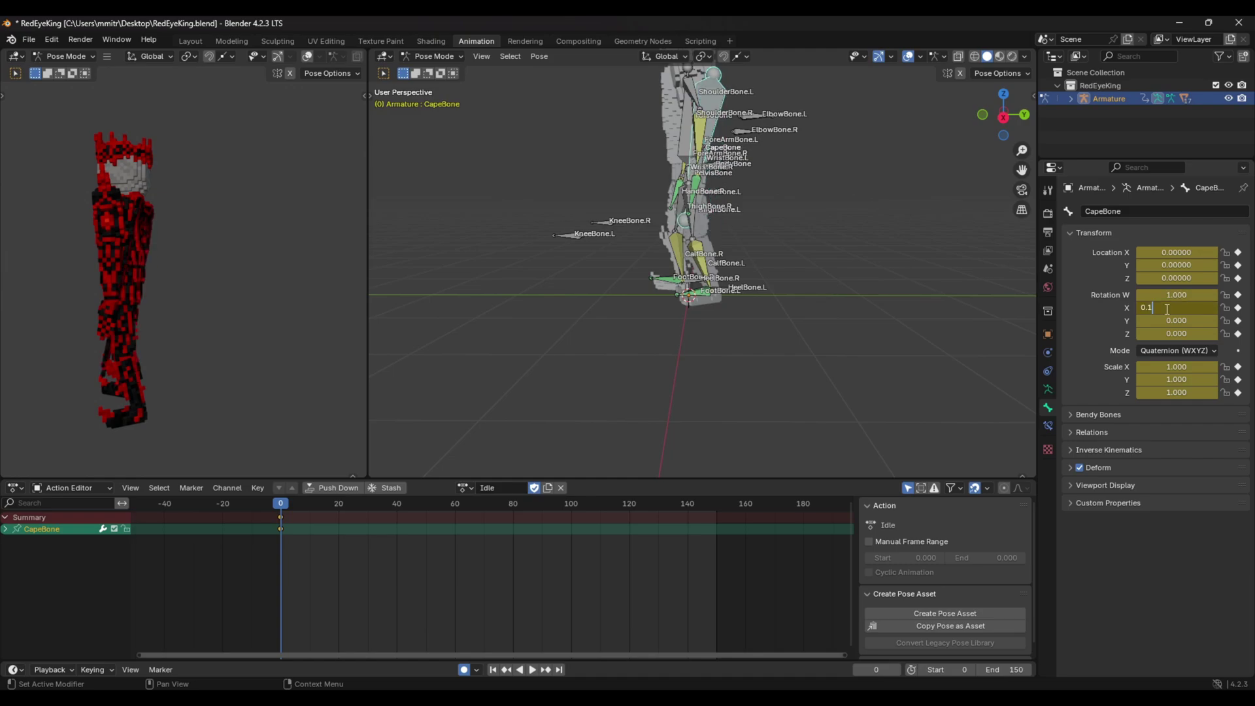
key("Return")
- Go to frame 20 and move HeelBone.R forward to a Y location of -0.16
middle_click_drag(613, 378, 693, 370)
scroll(515, 305, "up", 5)
scroll(619, 292, "down", 2)
middle_click_drag(635, 300, 563, 310)
left_click_drag(283, 505, 334, 506)
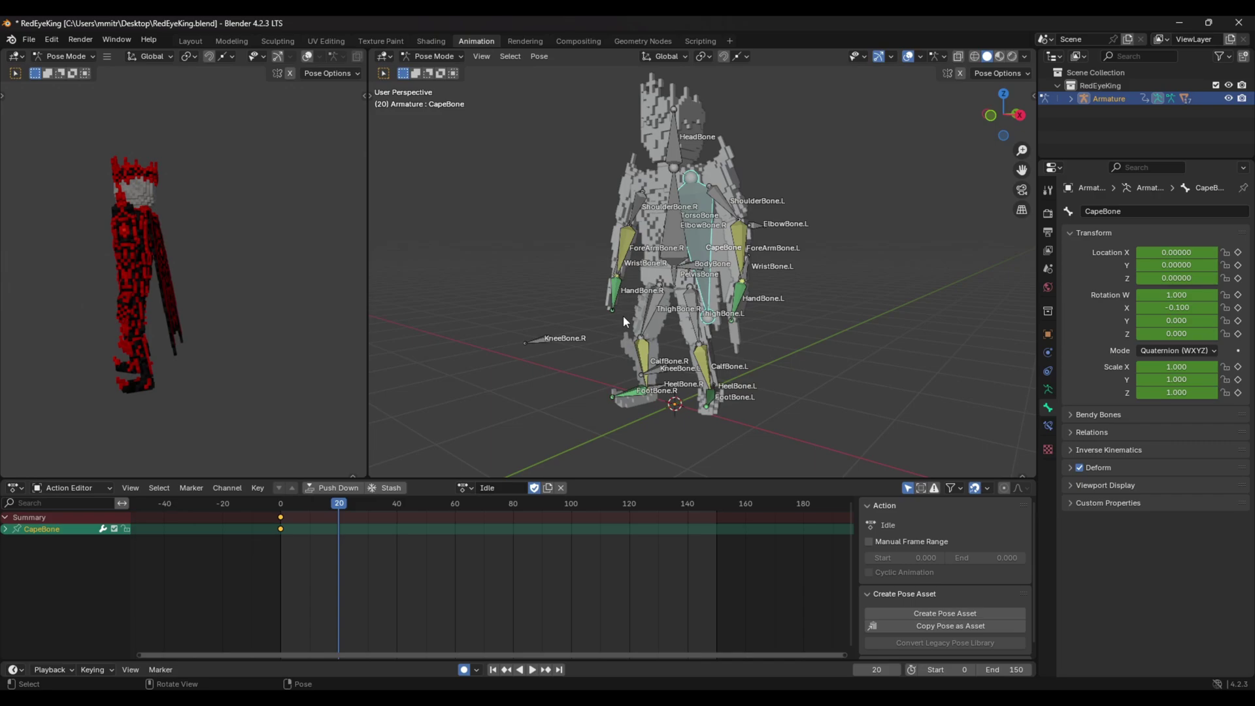
key("KP_3")
key("KP_6")
left_click(697, 269)
scroll(697, 274, "up", 2)
middle_click_drag(698, 305, 694, 290, "shift")
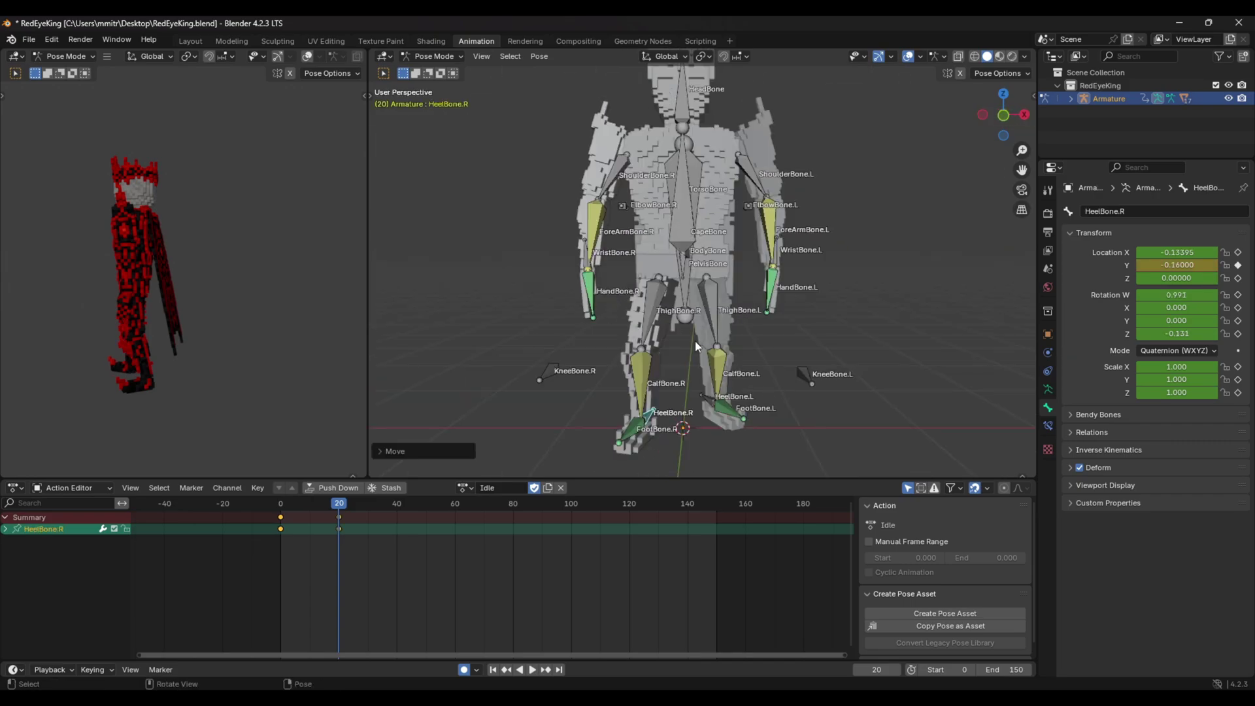
key("KP_3")
scroll(703, 330, "up", 1)
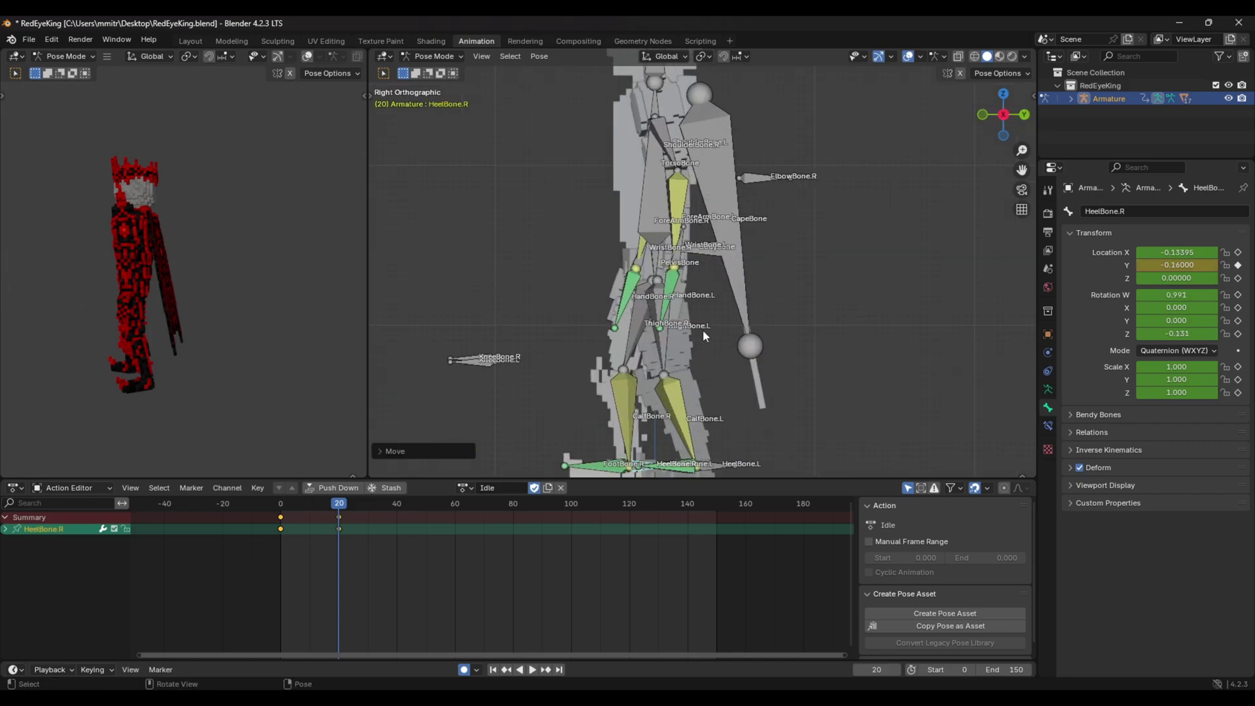
- At frame 20, lower BodyBone along the global Z axis to a Z location of about -0.074
key("a")
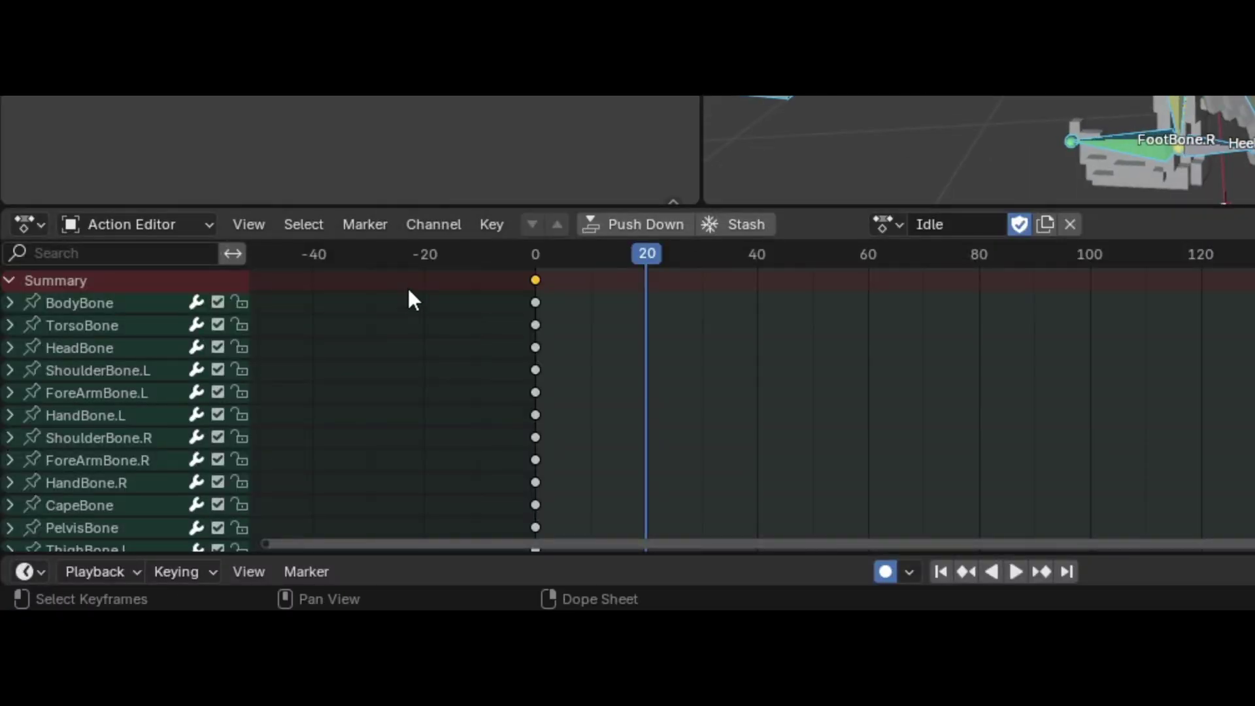
left_click_drag(645, 260, 648, 257)
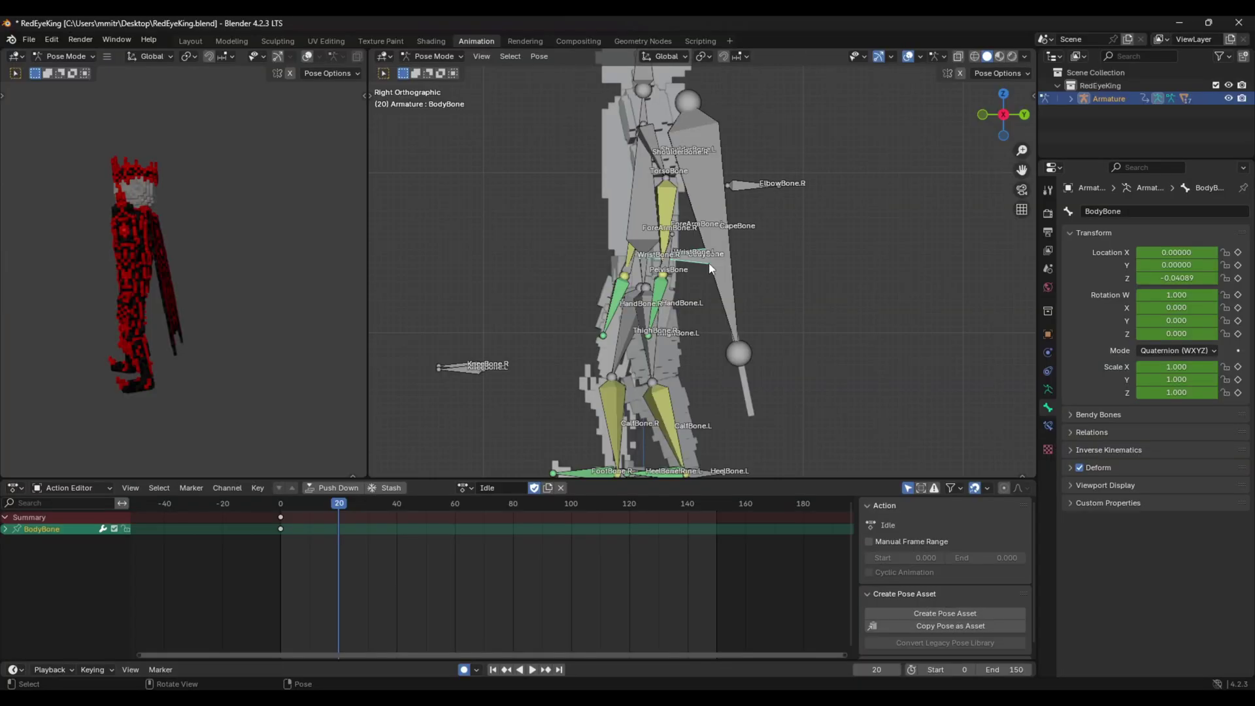
key("g")
key("z")
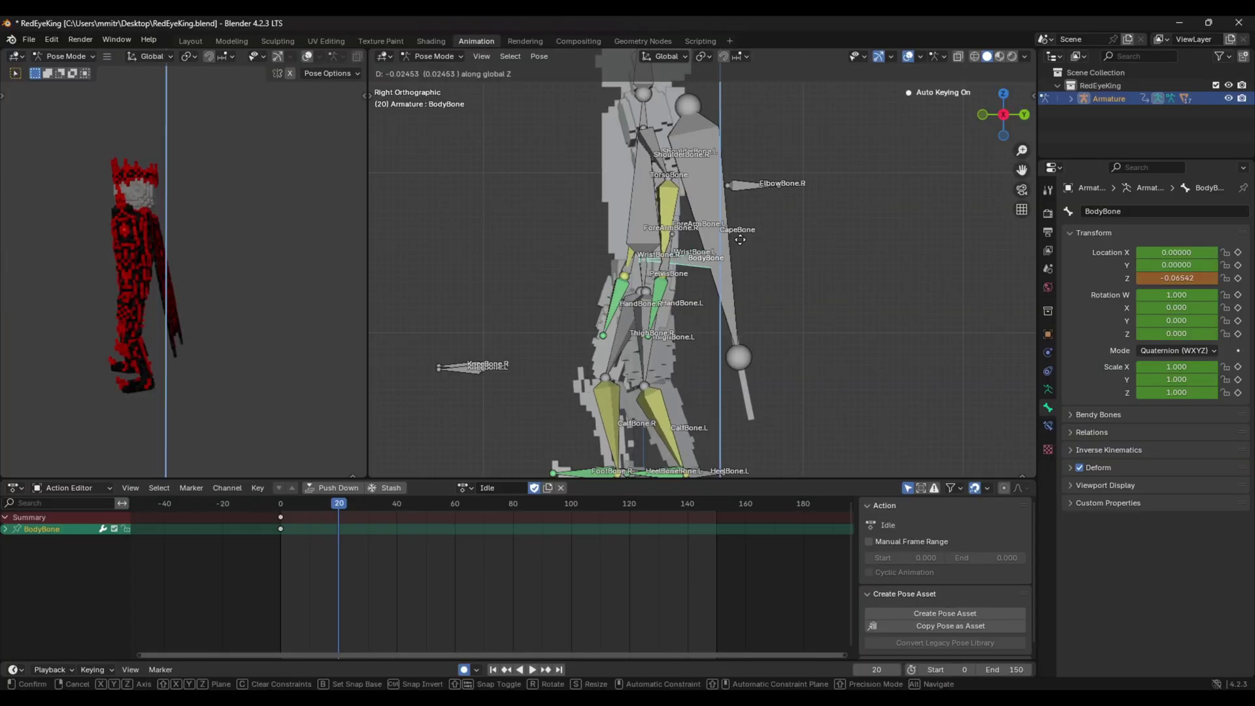
left_click(740, 242)
- Preview the body movement, return to frame 20 and readjust BodyBone along the global Z axis
key("space")
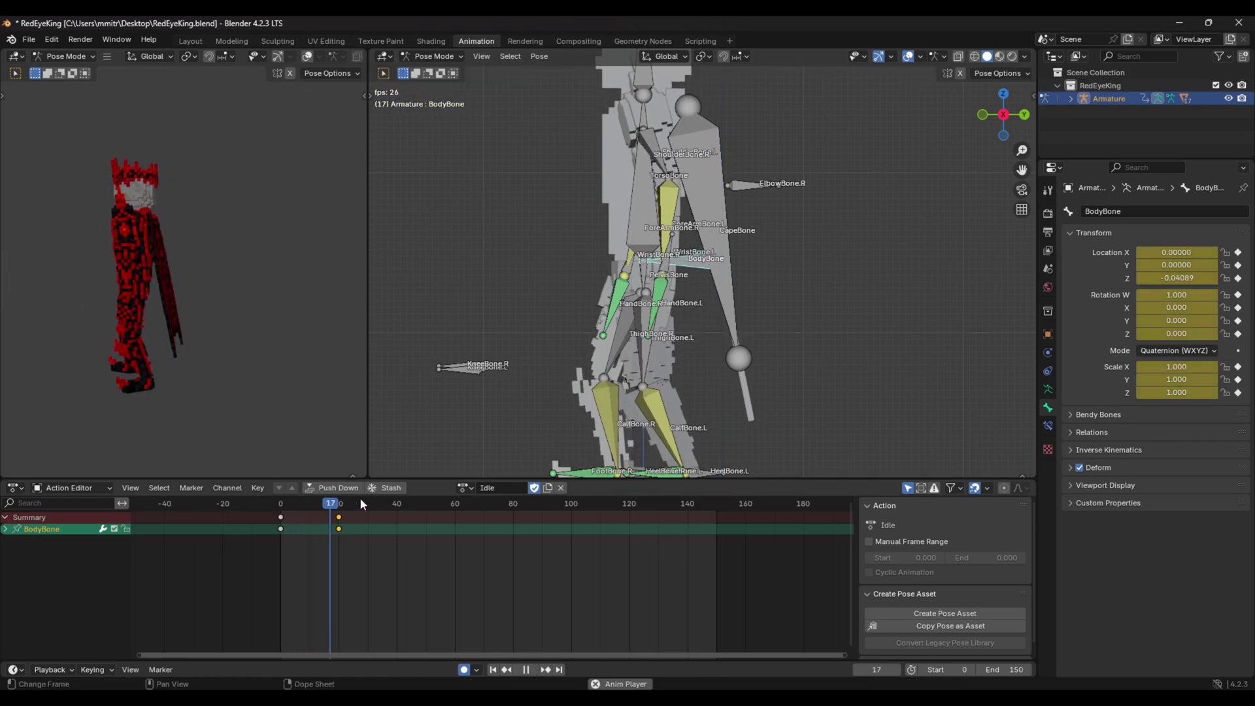
left_click_drag(356, 505, 340, 509)
key("space")
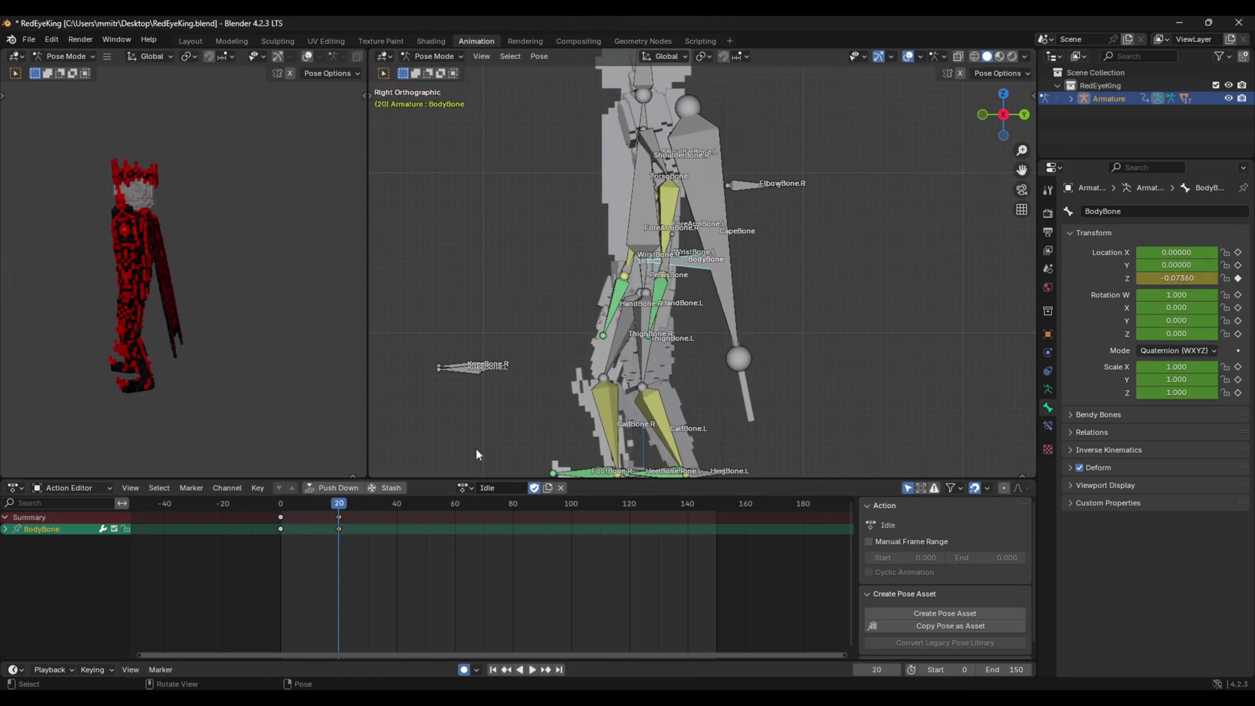
key("g")
key("z")
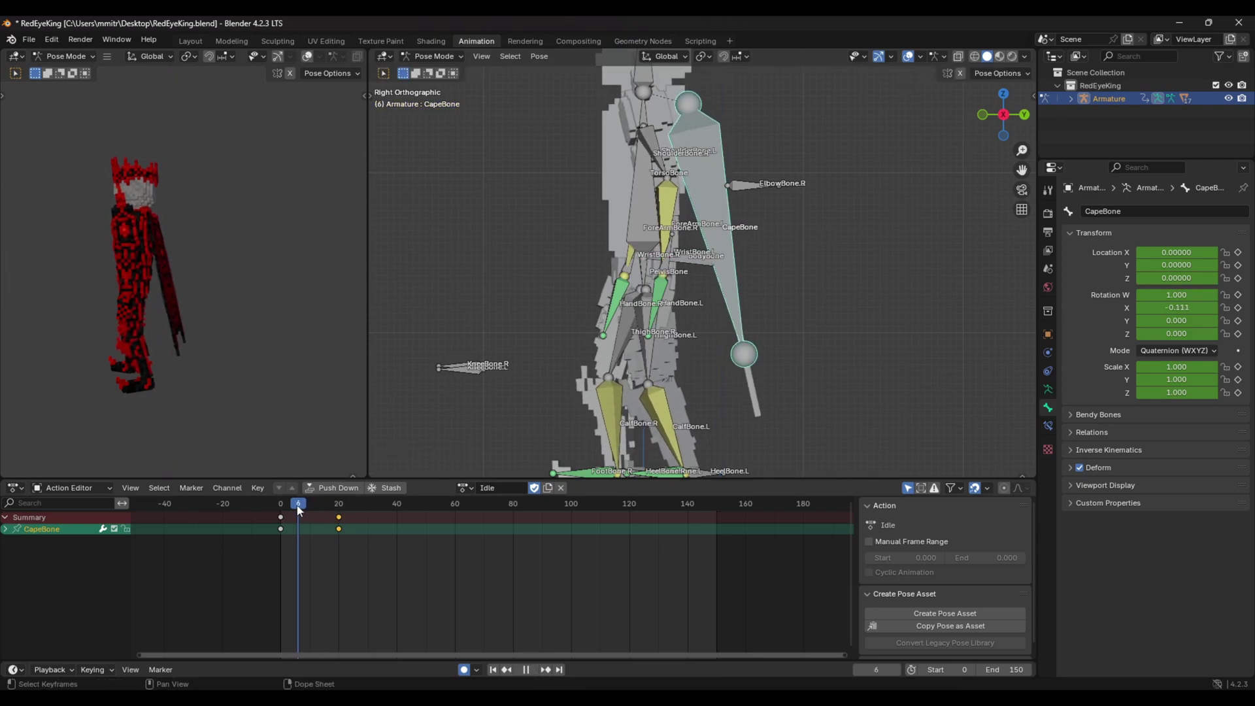
- Give CapeBone an X rotation of -0.15 at frame 20 and check its swing
left_click_drag(299, 507, 339, 503)
scroll(726, 326, "up", 1)
middle_click_drag(726, 327, 810, 358)
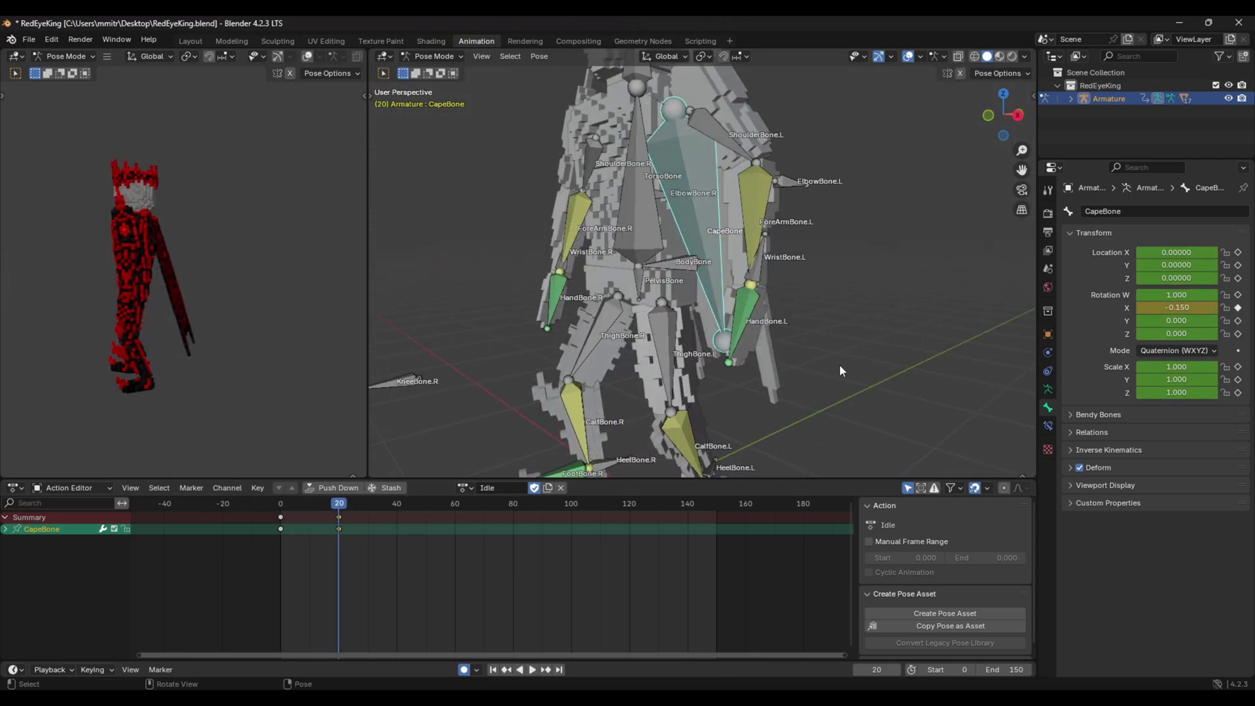
- Rotate TorsoBone in side view at frame 20 to lean the torso slightly forward
left_click(663, 216)
key("KP_3")
middle_click_drag(711, 192, 703, 260, "shift")
scroll(660, 263, "up", 2)
key("r")
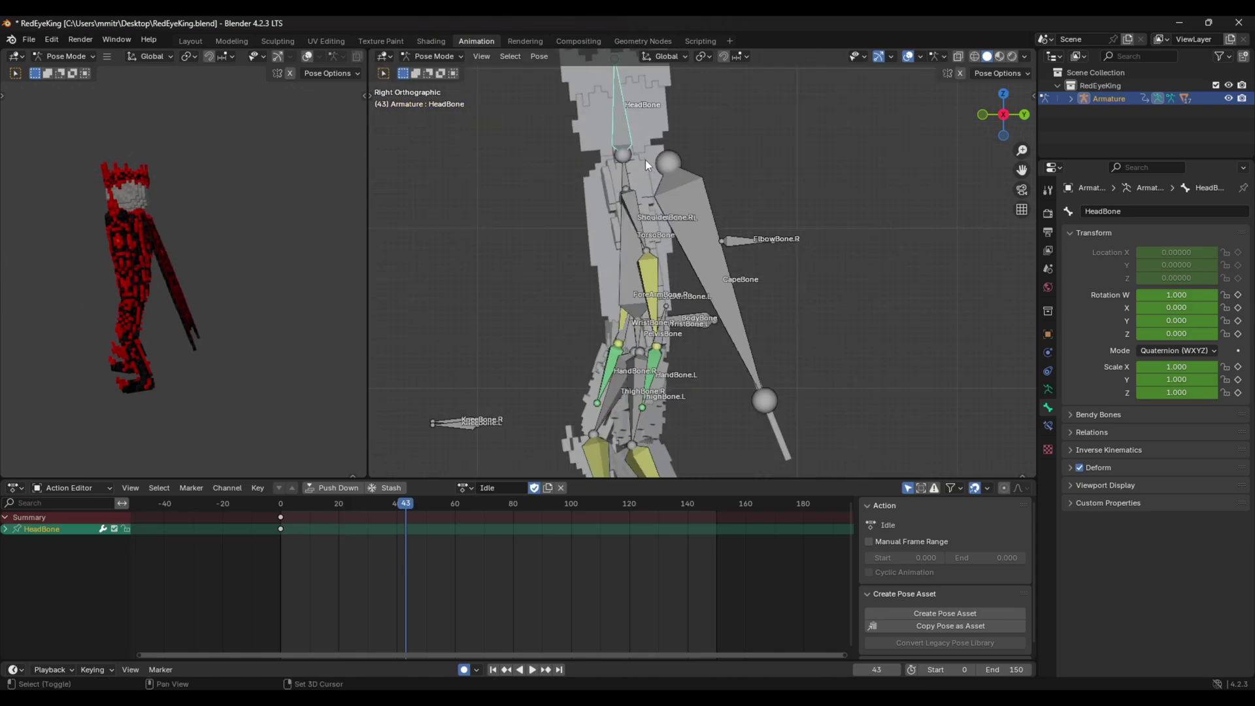
- Rotate HeadBone in side view to level the head, with an X rotation of about -0.044 at frame 20
middle_click_drag(645, 159, 615, 257, "shift")
key("r")
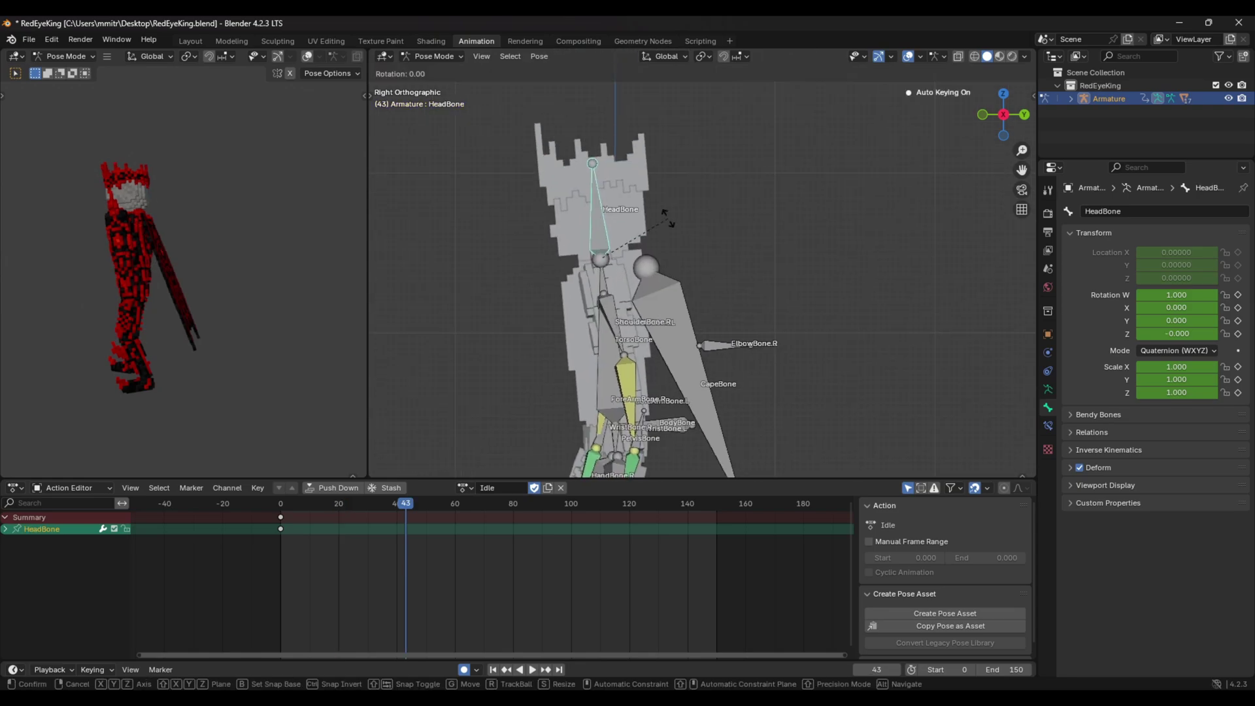
left_click(678, 223)
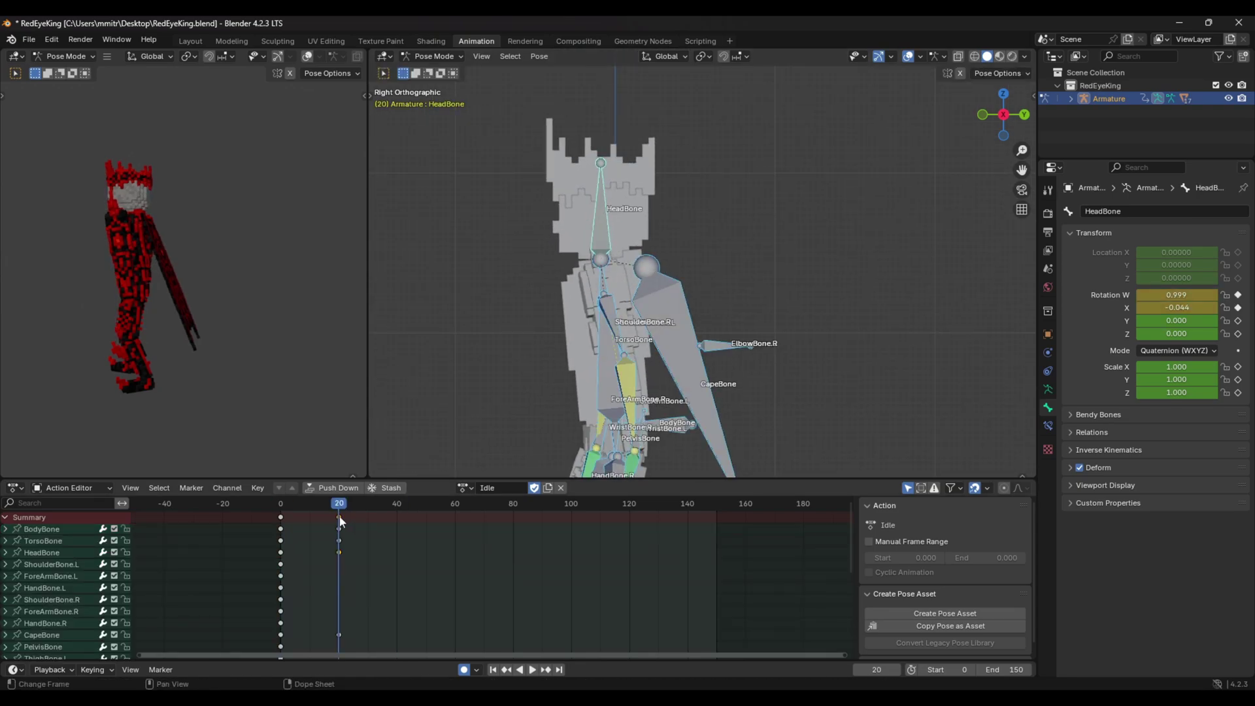
- Insert keyframes for all bones at frame 20
middle_click_drag(569, 330, 692, 308)
key("KP_3")
key("i")
- Copy all bones' frame 0 keyframes, paste them at frame 40 and play back the loop
mouse_move(281, 504)
left_mouse_down()
mouse_move(339, 515)
mouse_move(275, 515)
left_mouse_up()
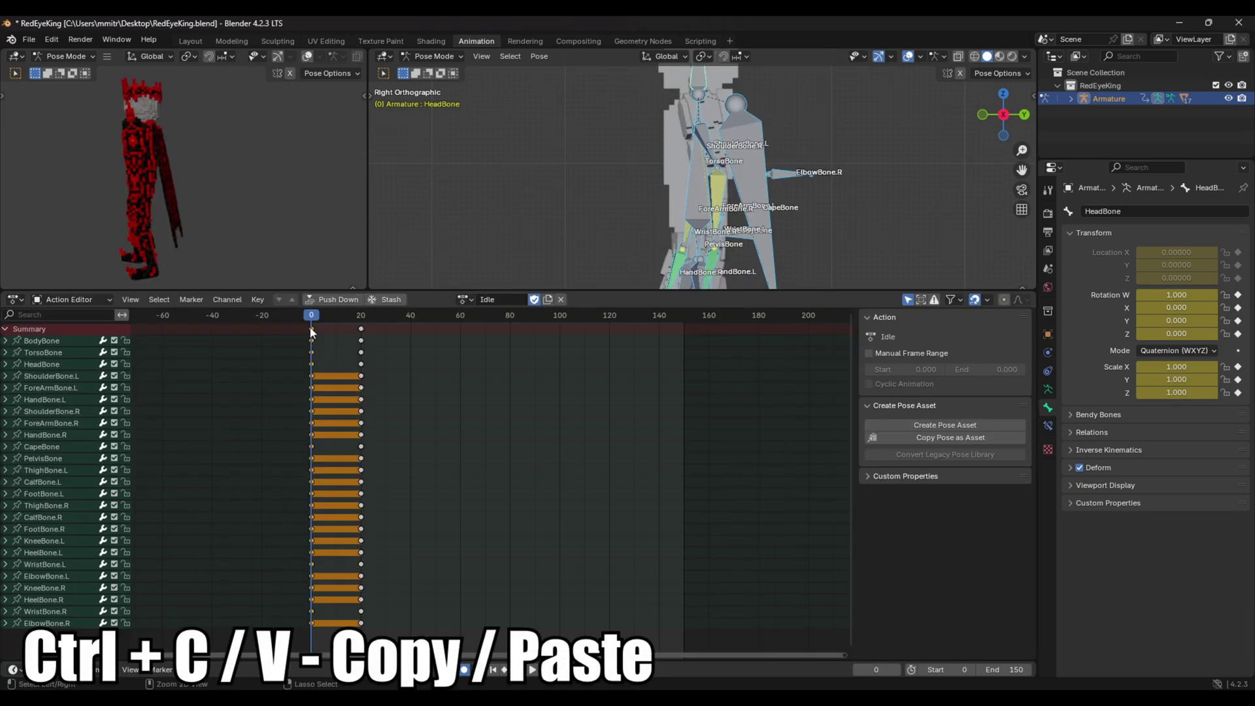
left_click(405, 314)
key("ctrl+v")
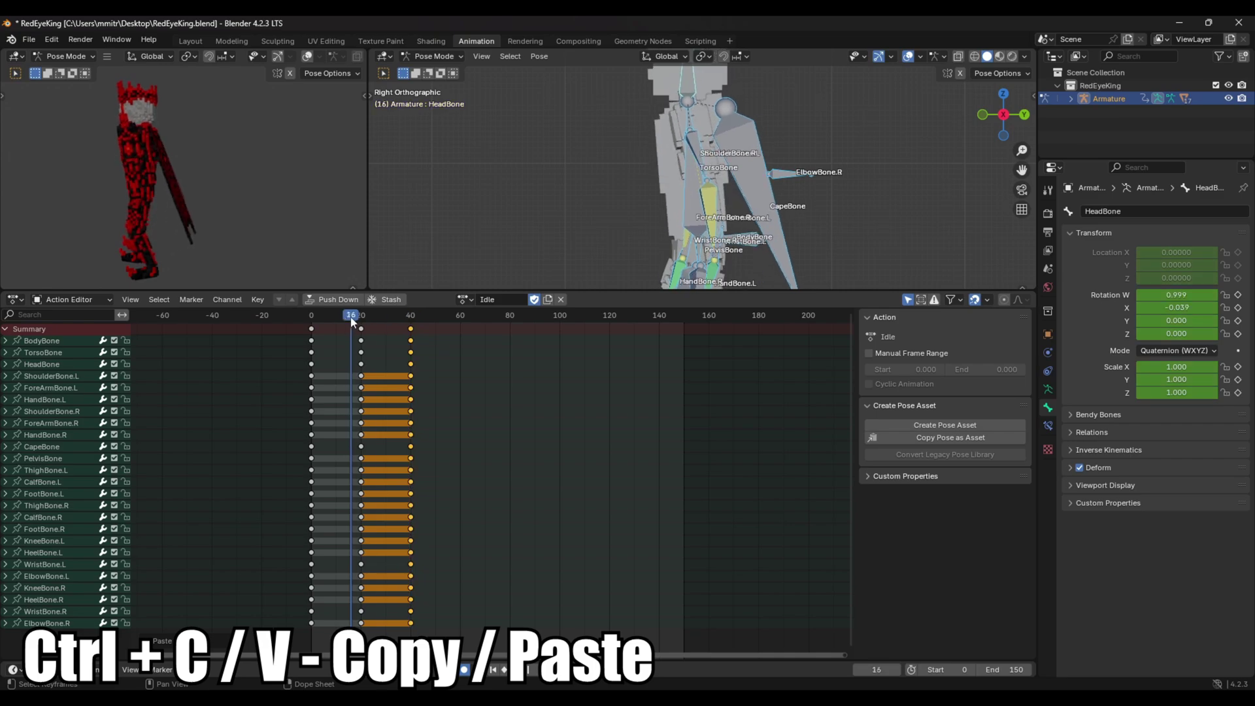
key("space")
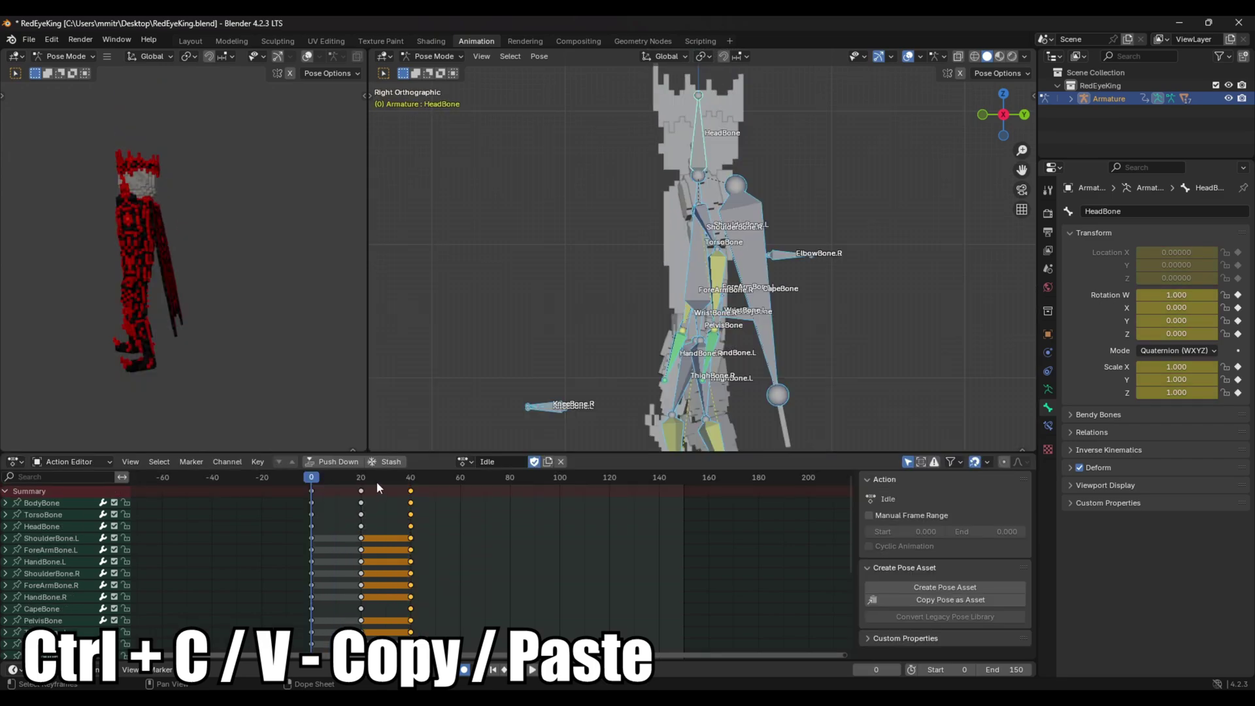
- Scale all keyframes out from frame 0 to double their spacing, putting the poses at frames 0, 40 and 80
left_click(311, 491)
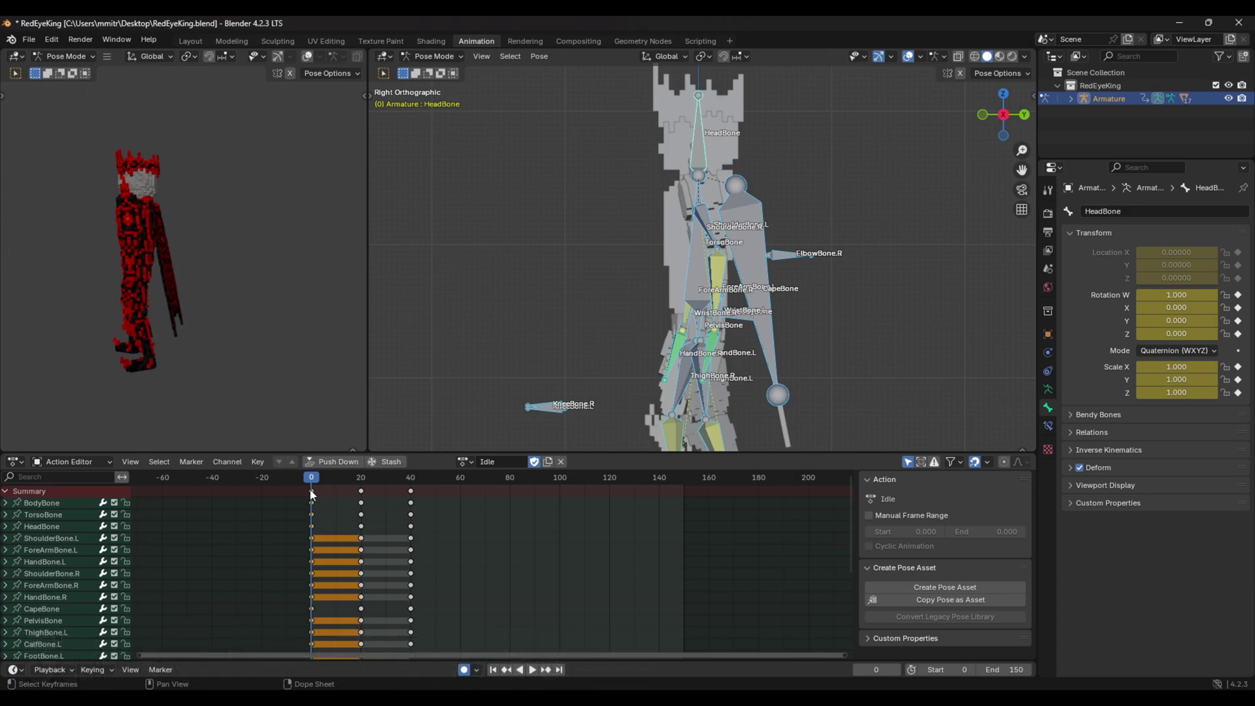
key("a")
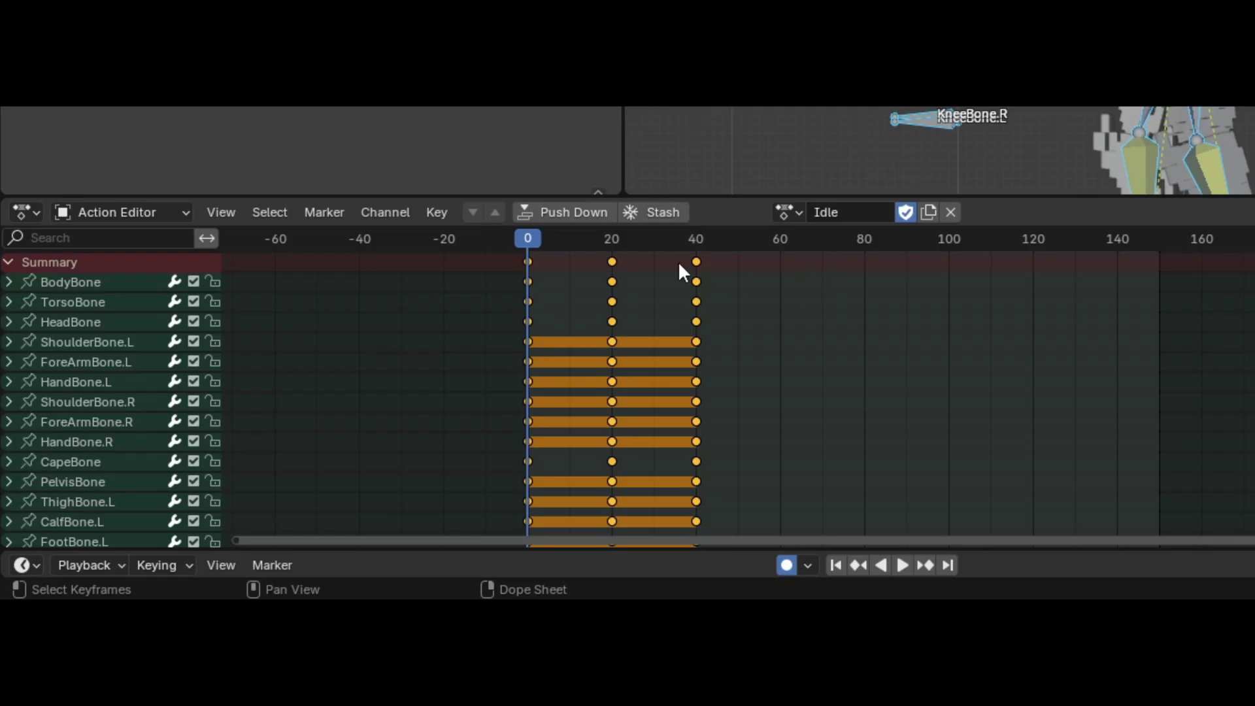
key("s")
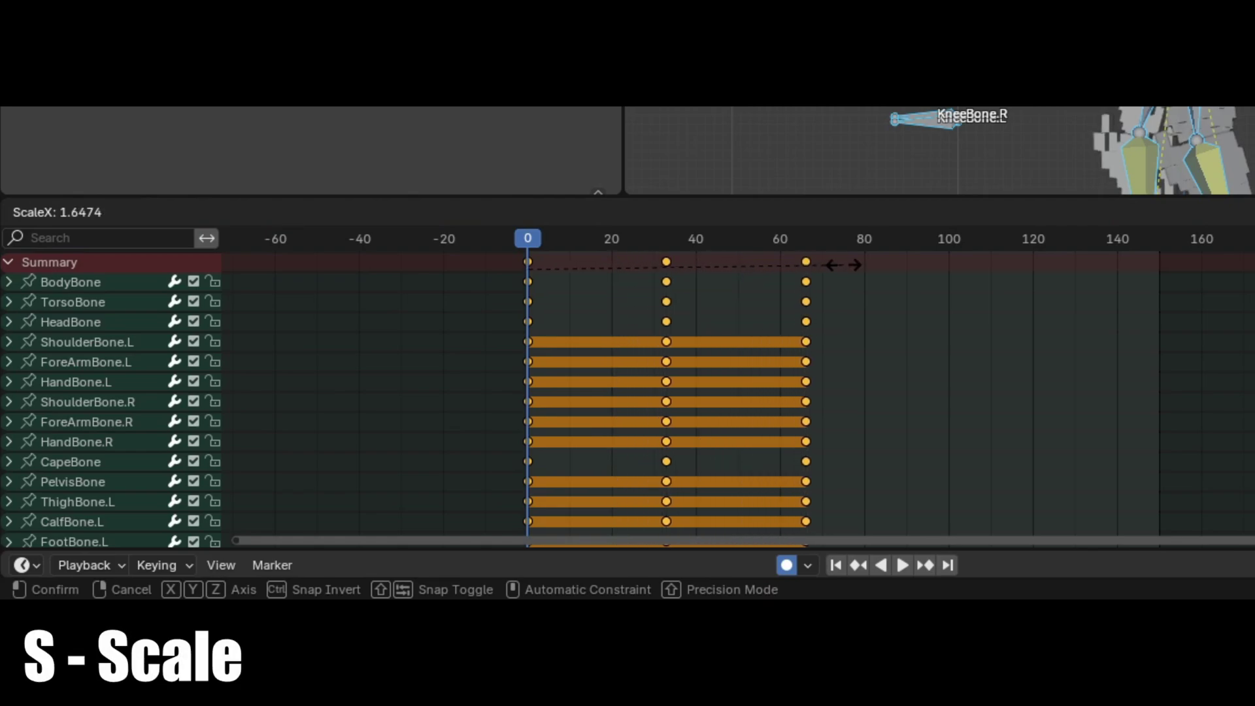
left_click(911, 262)
key("space")
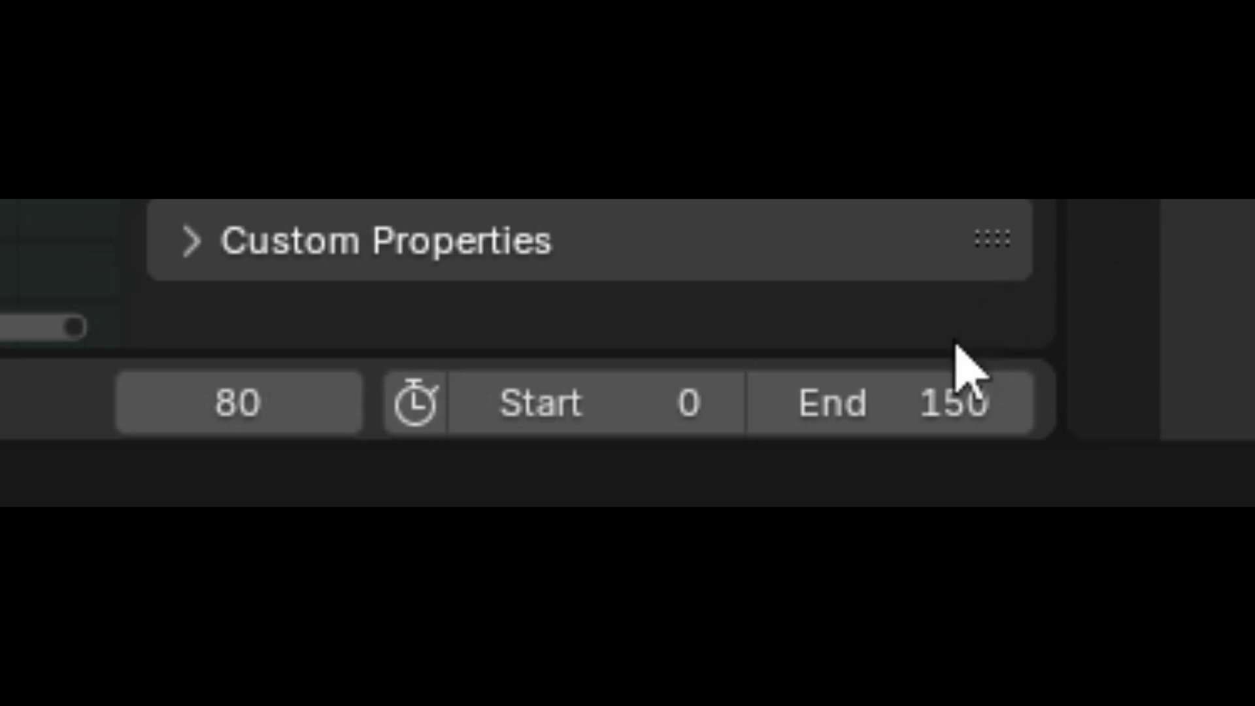
- Set the end frame of the playback range to 79
left_click(923, 385)
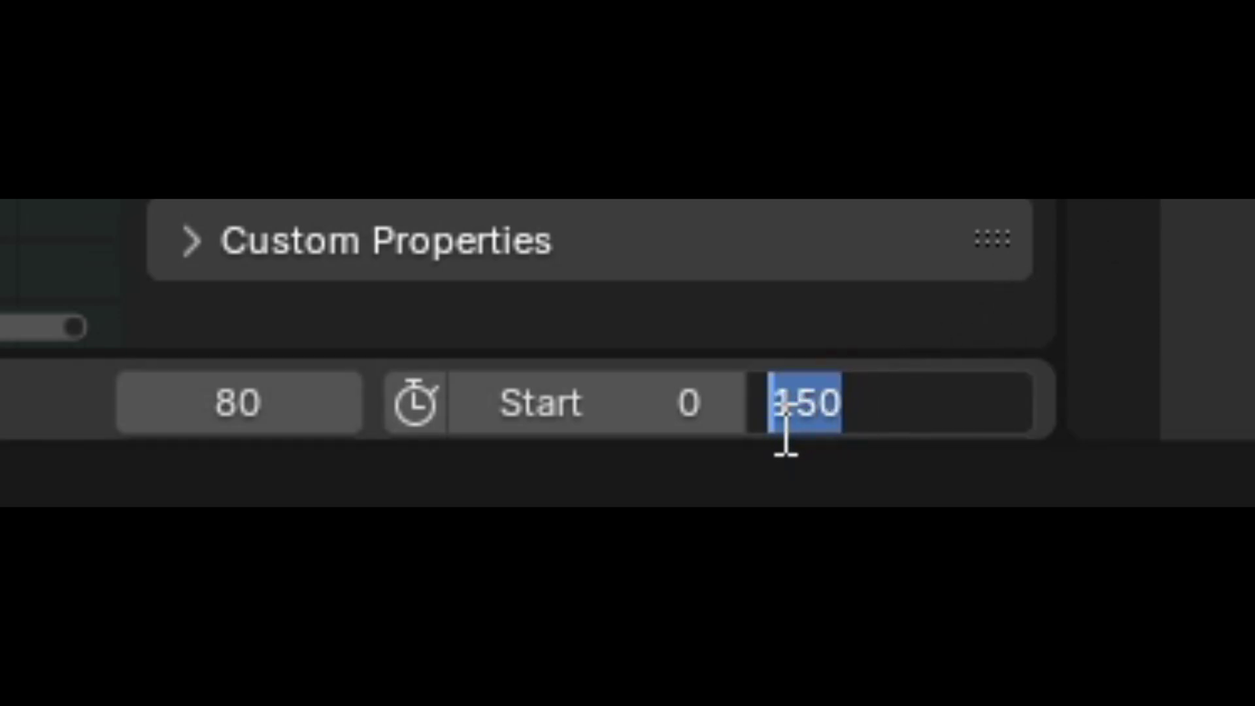
type("79")
key("Return")
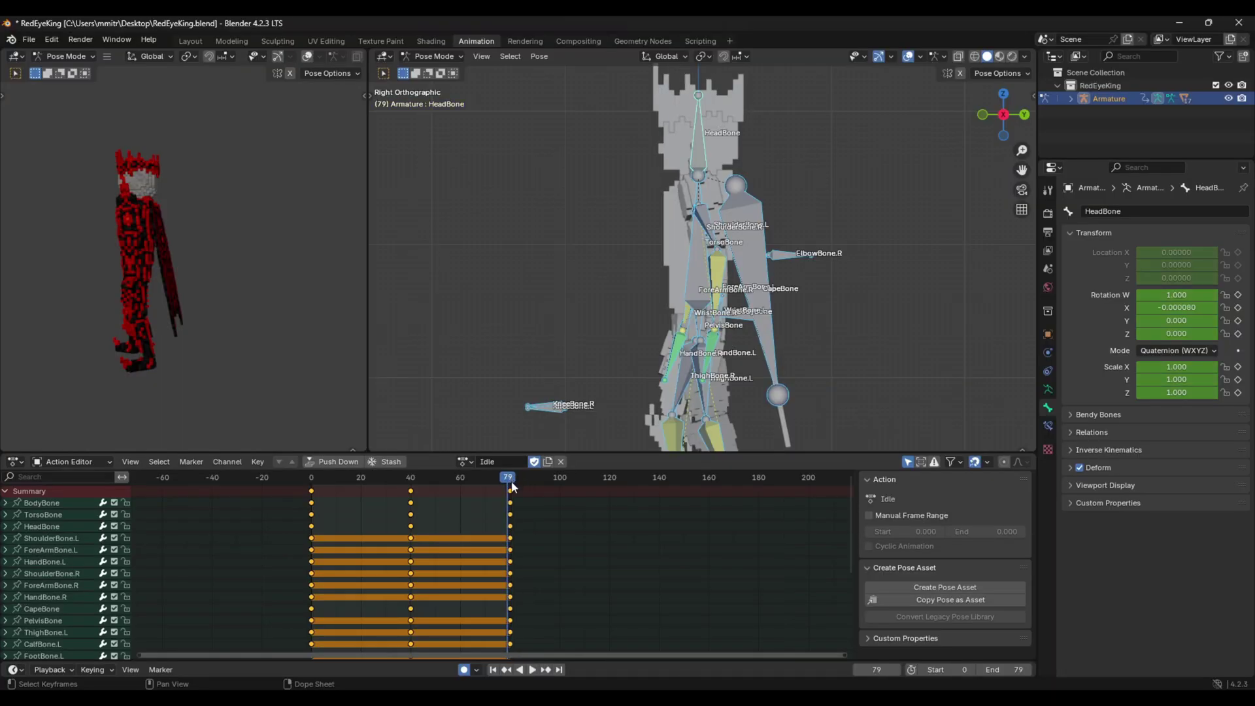
- Play back the Idle loop and examine the motion from several angles in both views
key("space")
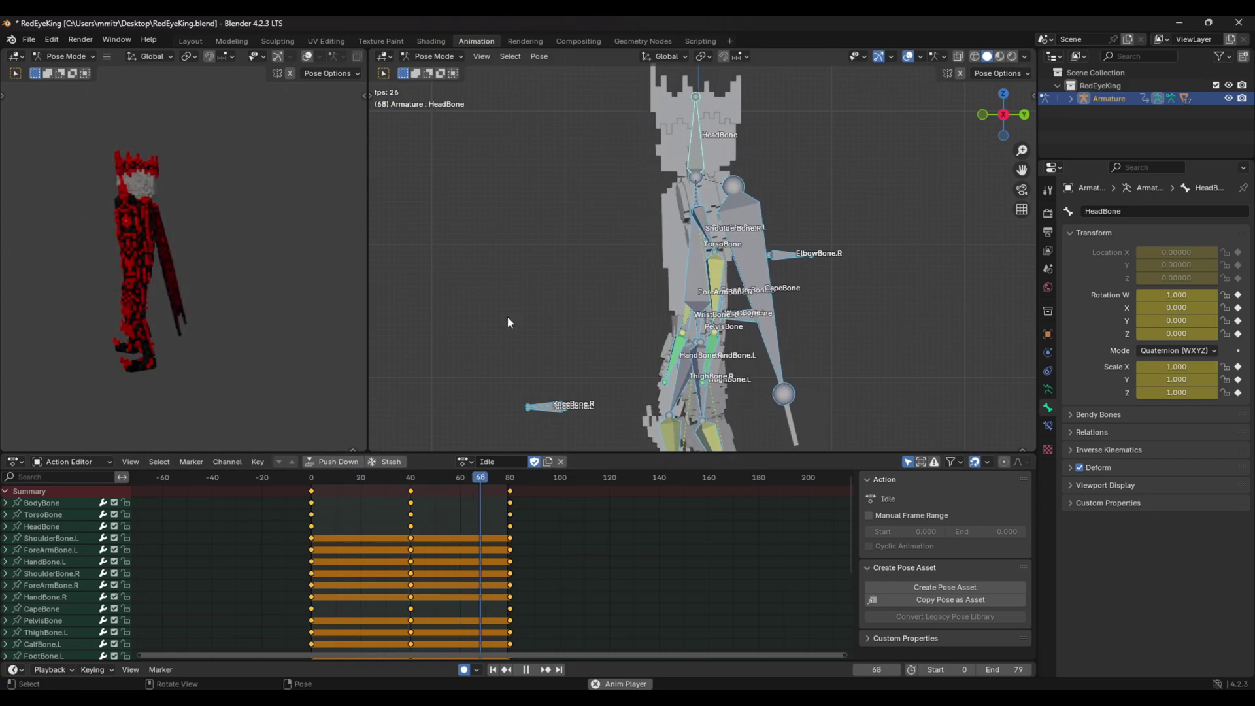
middle_click_drag(614, 299, 731, 308)
scroll(731, 307, "down", 2)
scroll(227, 269, "up", 2)
middle_click_drag(145, 266, 168, 306)
middle_click_drag(862, 343, 728, 351)
scroll(728, 352, "up", 2)
- Adjust CapeBone's X rotation at frame 10 and add CapeBone keyframes at frames 10 and 55
left_click_drag(320, 484, 373, 489)
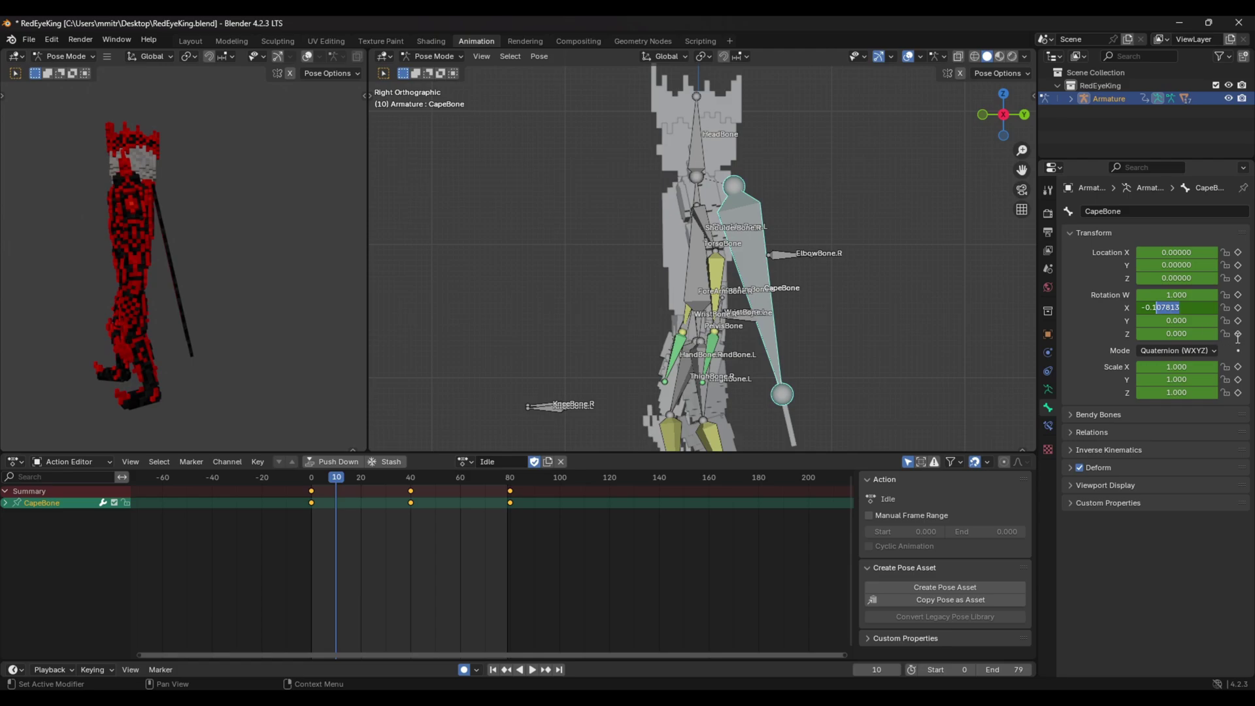
key("Return")
left_click_drag(509, 478, 440, 484)
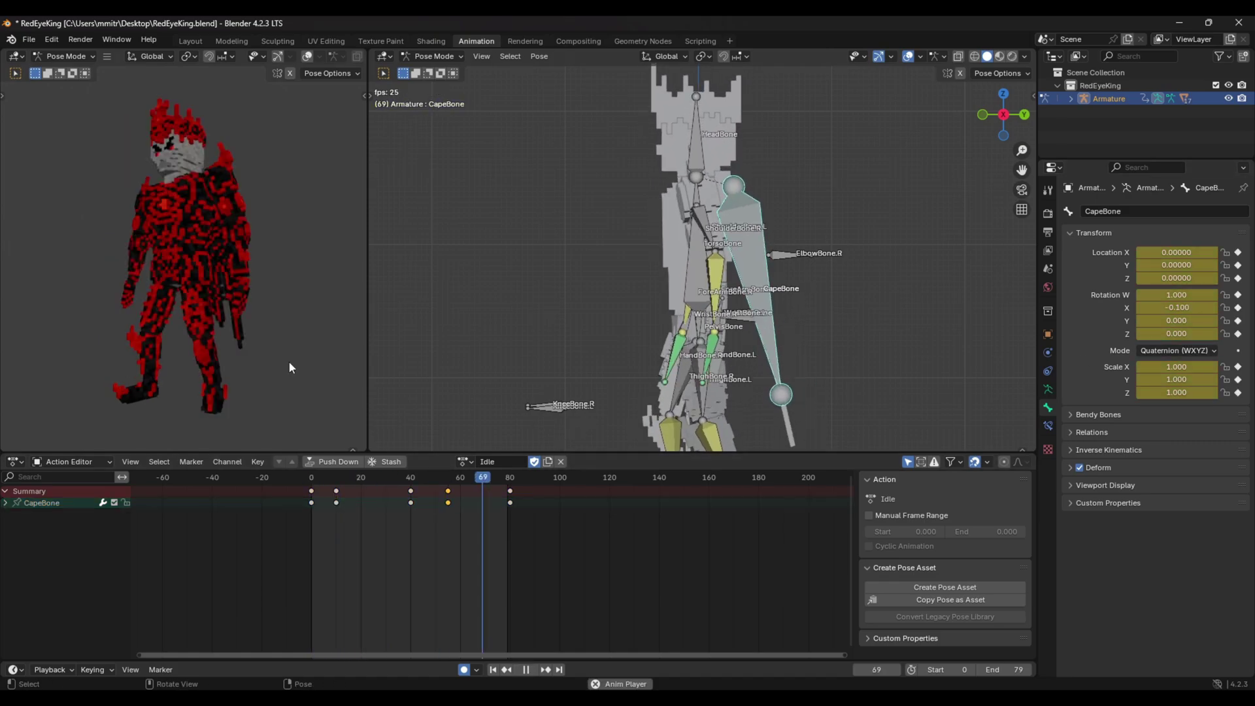
- Check the playing Idle loop from several angles with all bones selected, scrub through its first frames and save the file
middle_click_drag(289, 362, 199, 315)
middle_click_drag(582, 271, 610, 348)
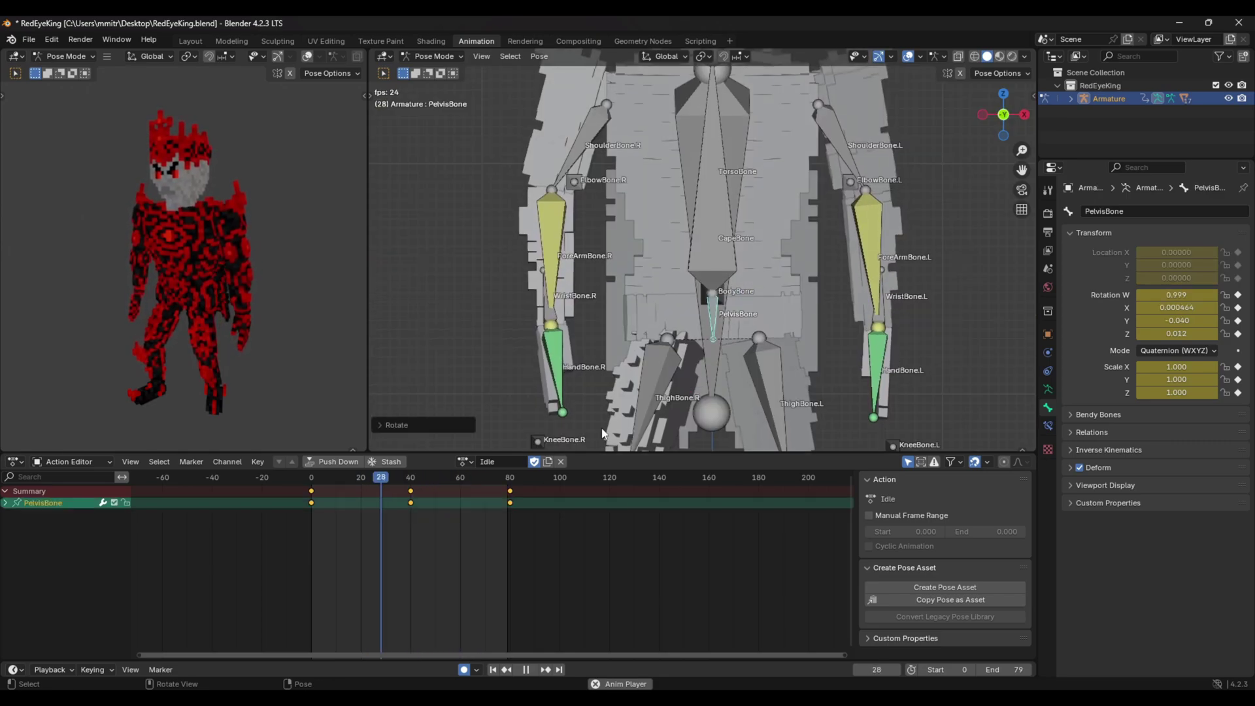
scroll(727, 338, "down", 5)
middle_click_drag(751, 324, 695, 320)
key("a")
mouse_move(720, 375)
middle_mouse_down()
mouse_move(671, 381)
mouse_move(719, 367)
middle_mouse_up()
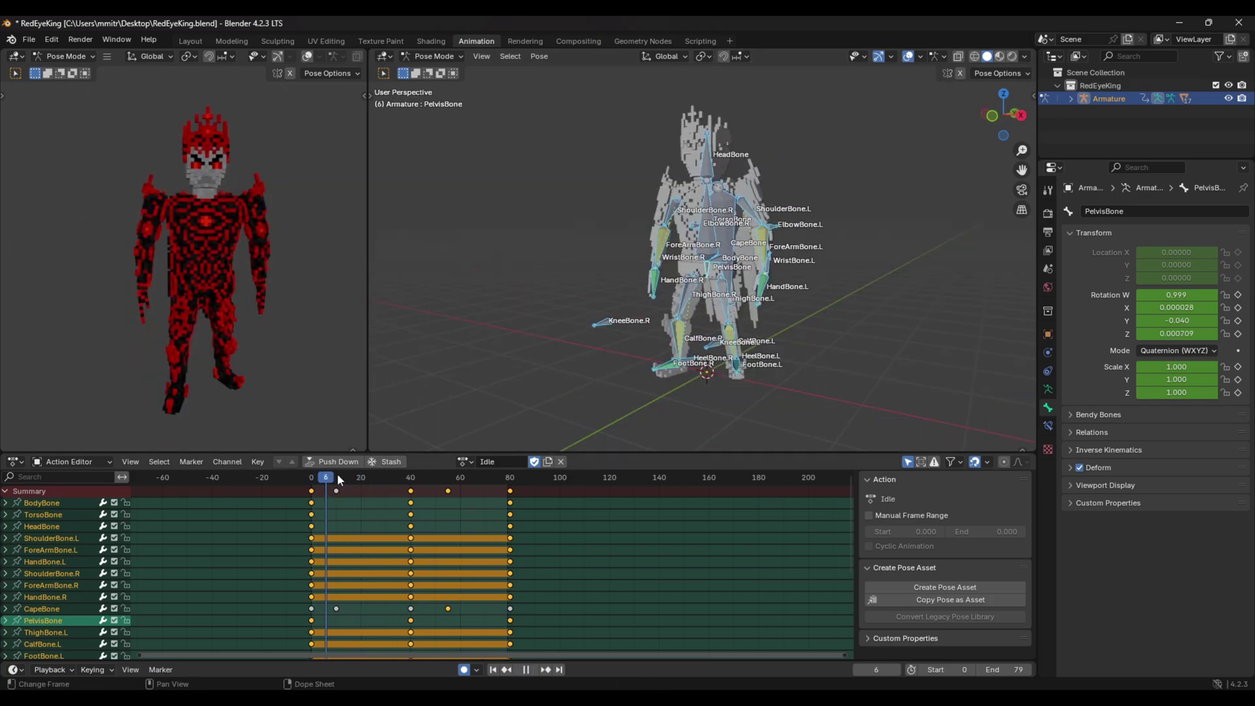
left_click_drag(336, 475, 311, 475)
key("ctrl+s")
- Duplicate the Idle action as a new action named Movement and protect it with a fake user
left_click(511, 461)
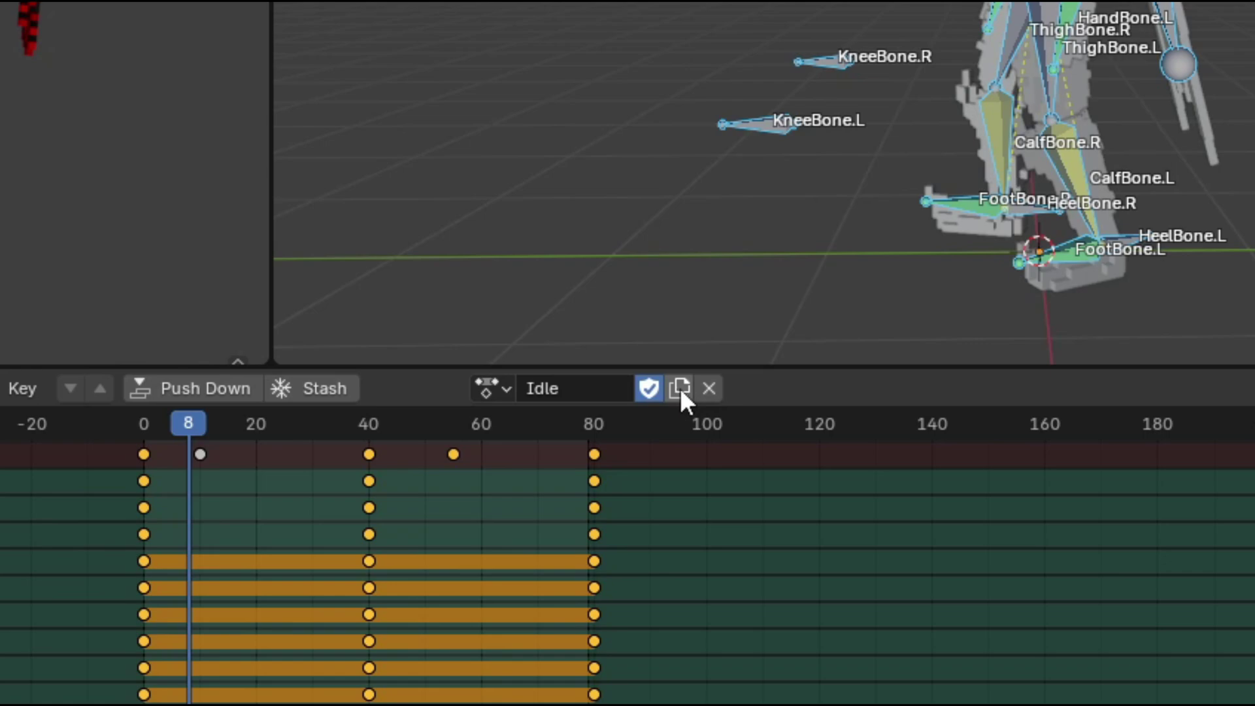
left_click(680, 387)
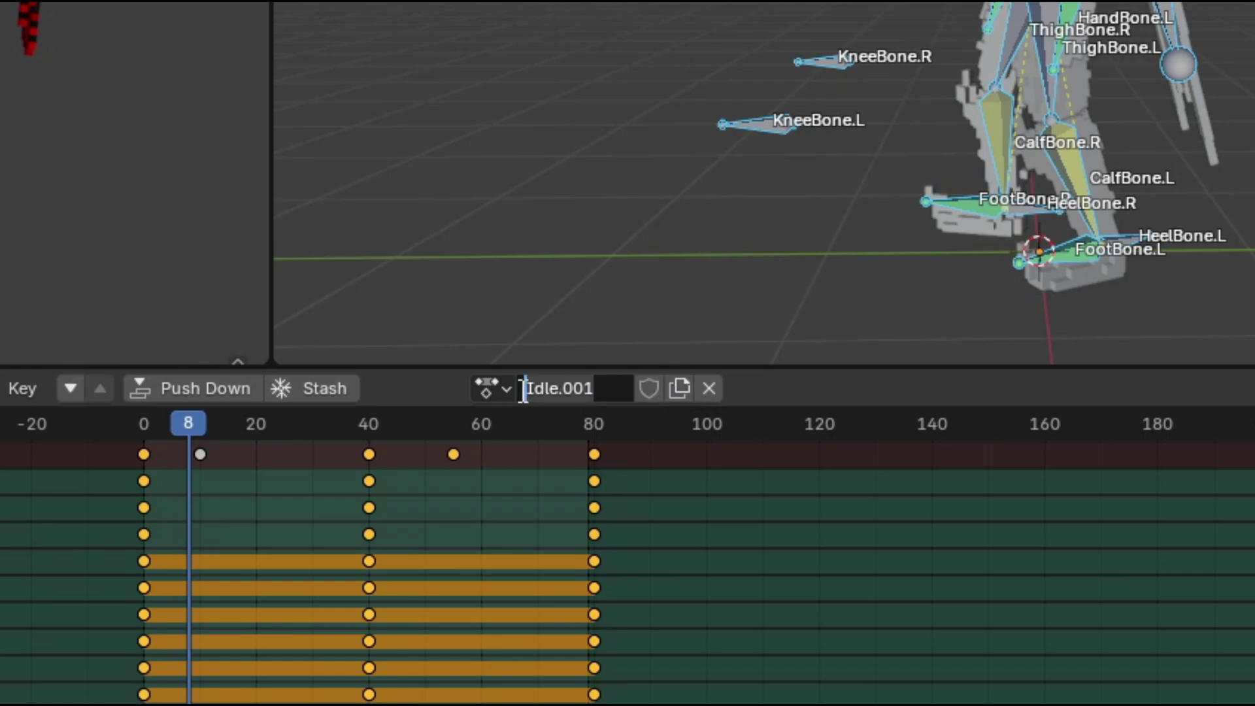
type("nt")
key("Return")
left_click(486, 388)
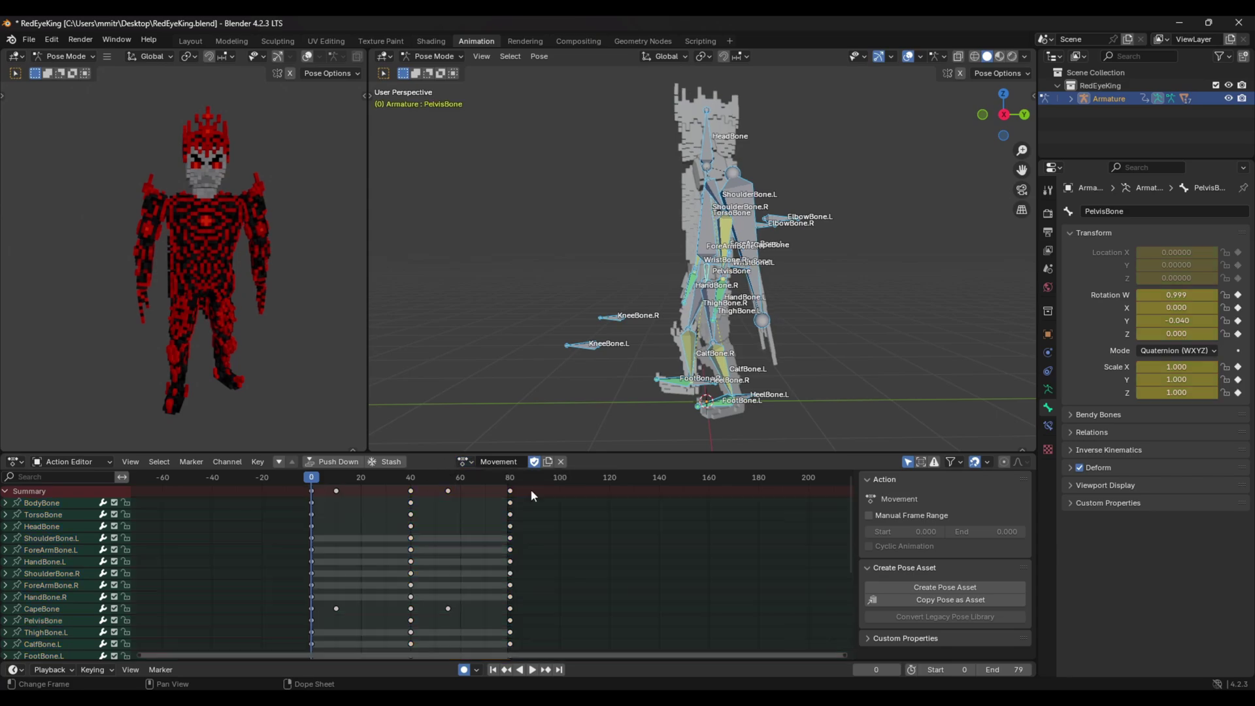
- Delete all keyframes after frame 0 from the Movement action
left_click_drag(523, 489, 330, 504)
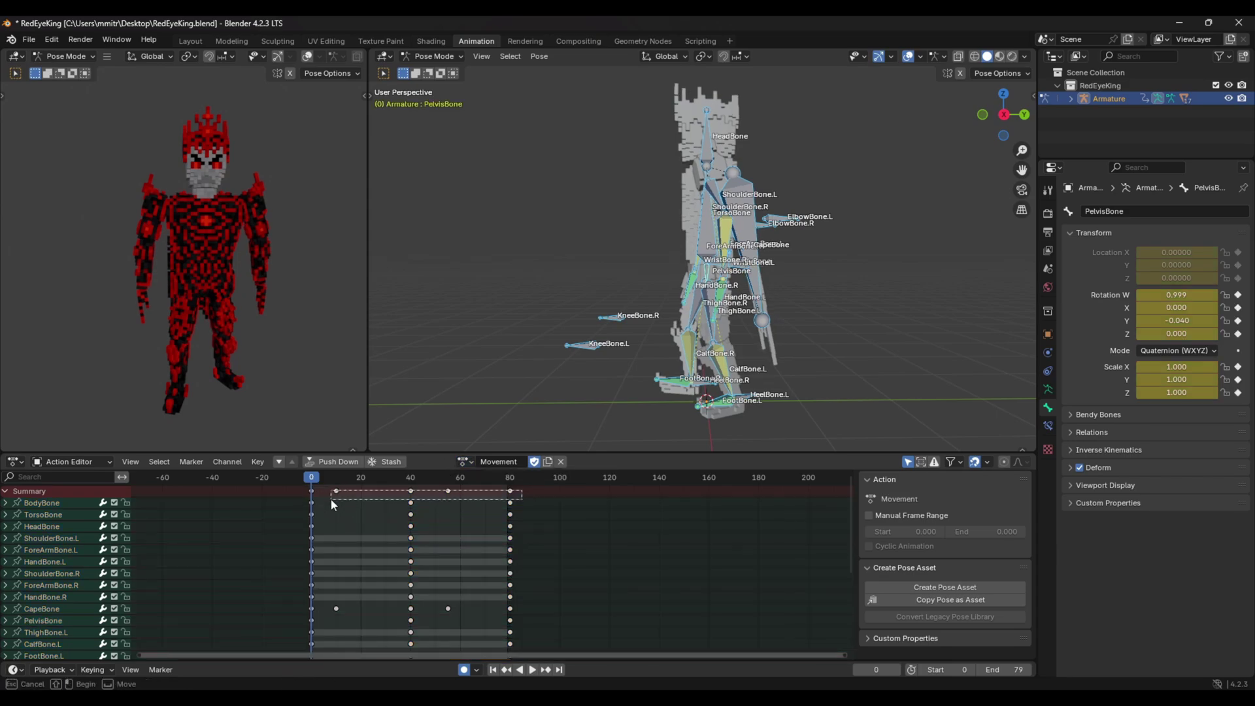
left_click_drag(528, 495, 391, 481)
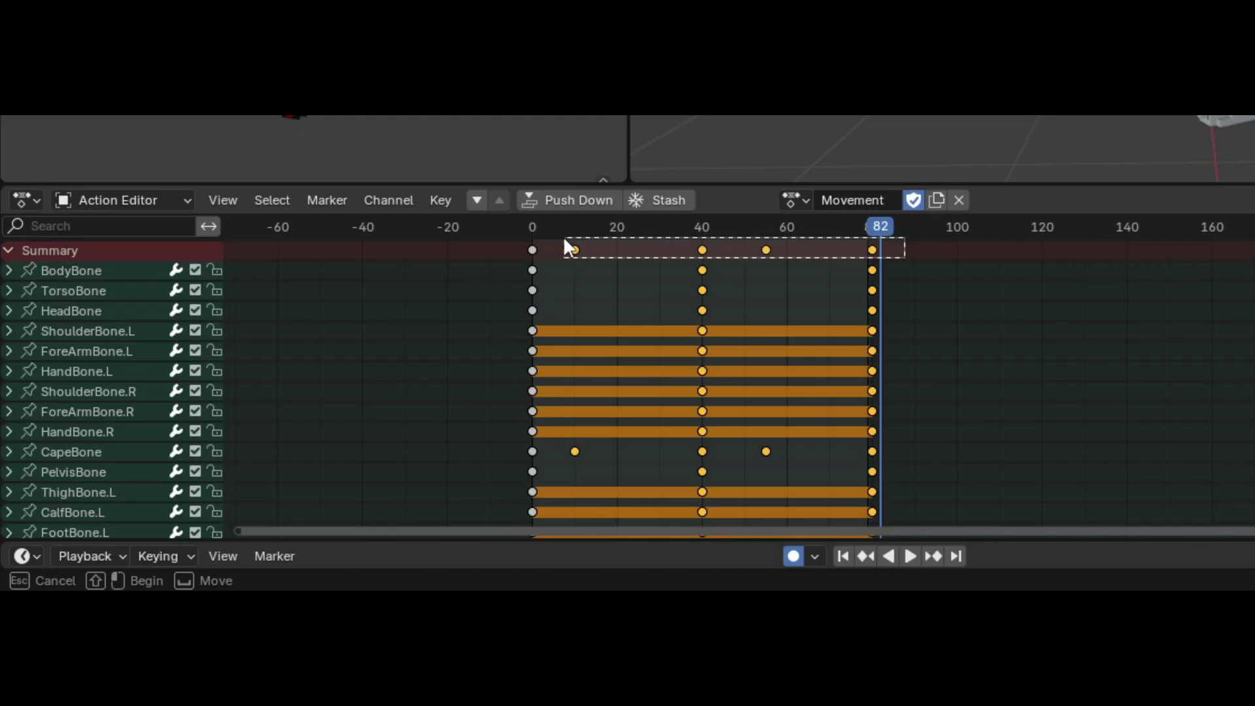
left_click_drag(566, 245, 567, 251)
key("Delete")
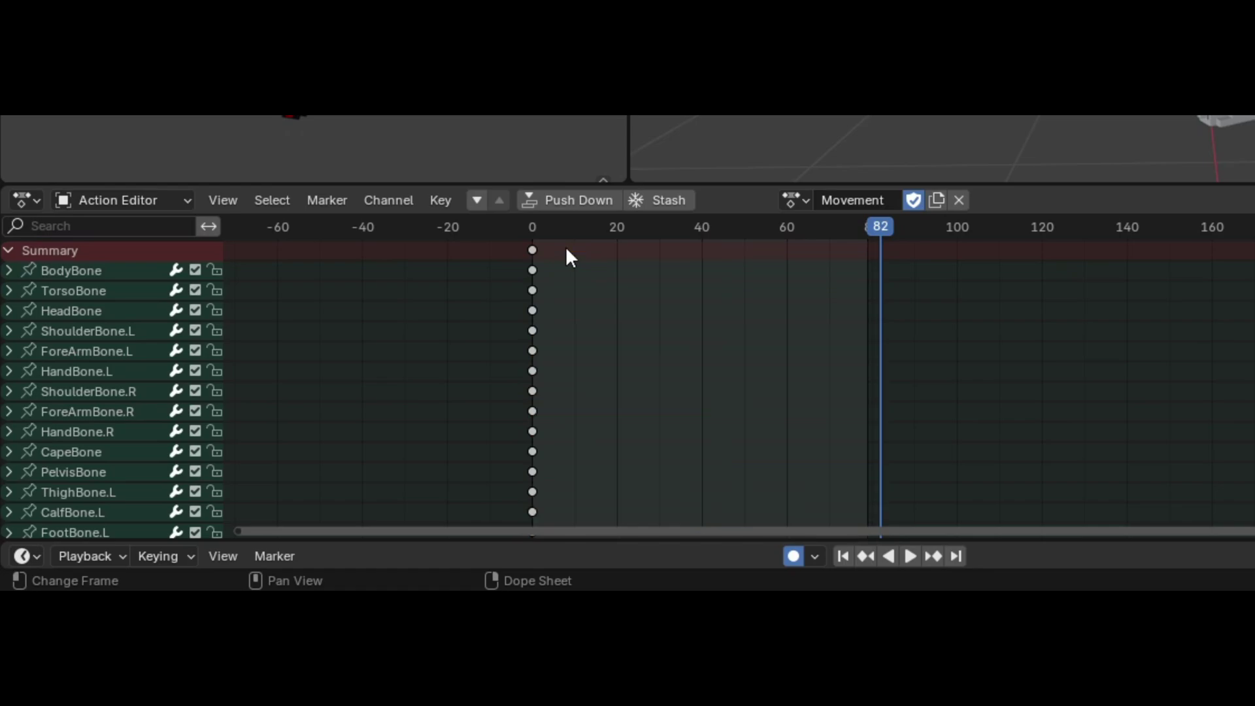
- Reset the rotation and position of all bones at frame 0
left_click(532, 226)
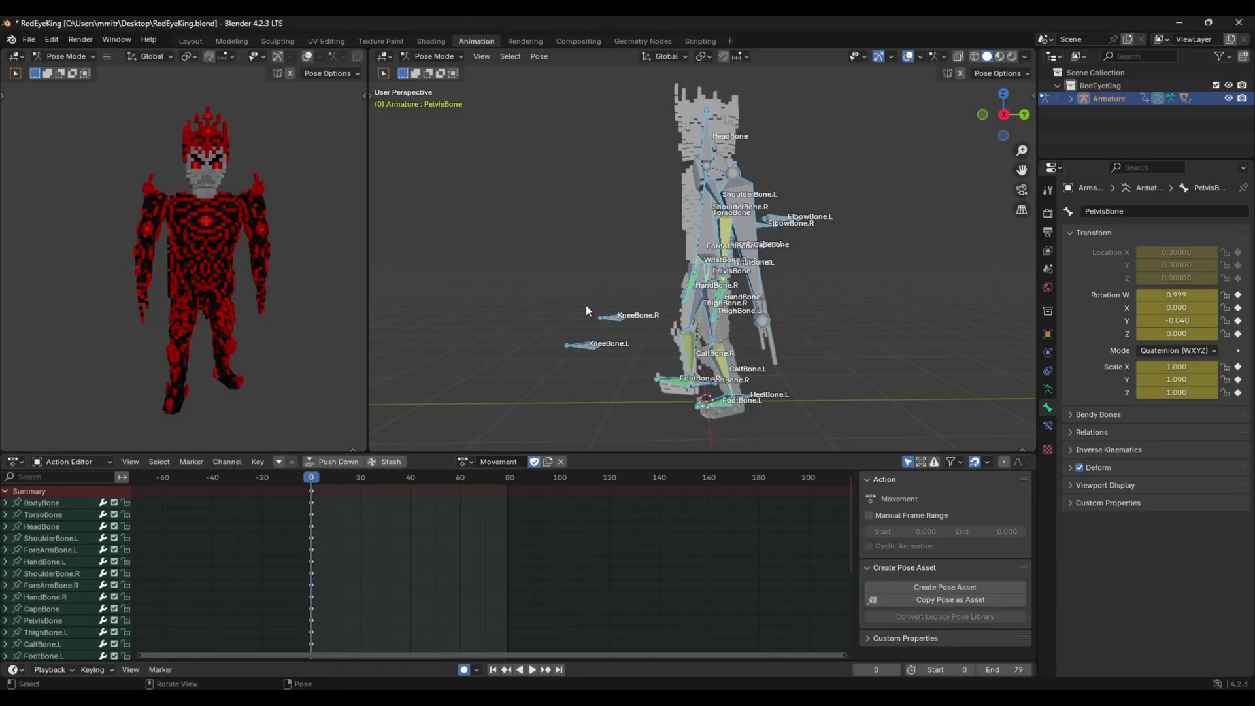
key("a")
key("alt+r")
key("alt+g")
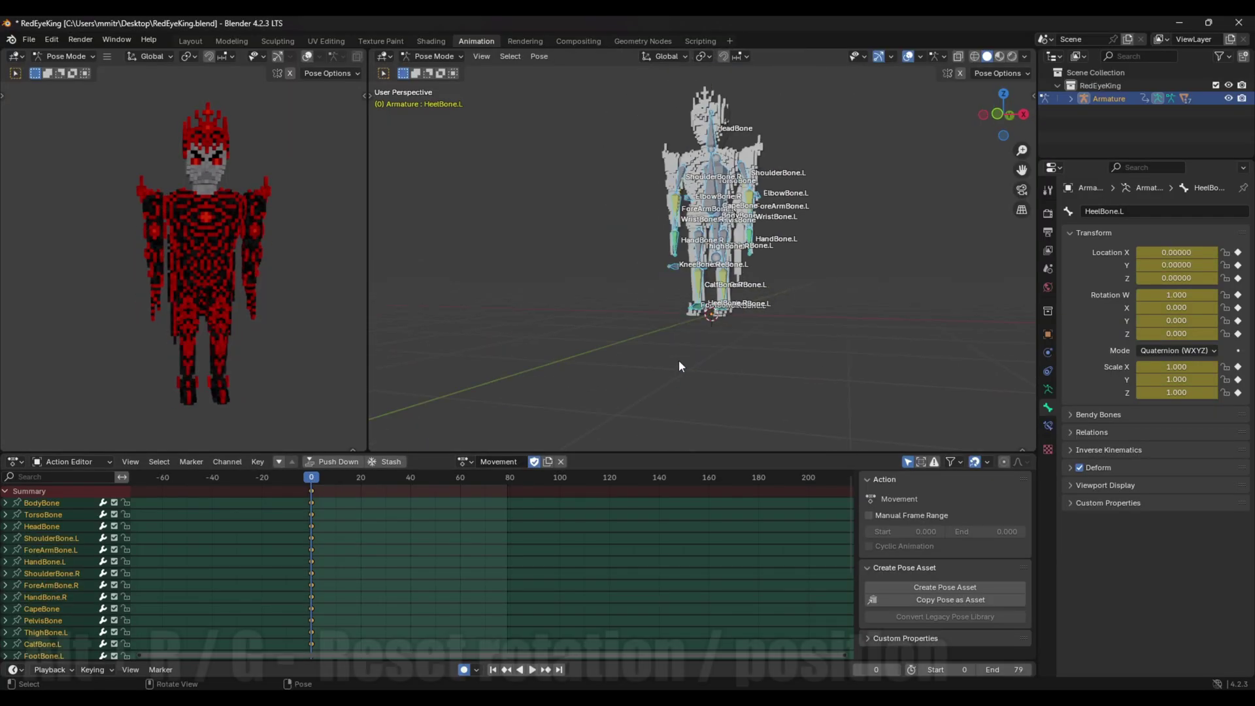
- Raise HeelBone.L about 0.15 along Z in side view and rotate it so the left foot tilts toe-down
scroll(762, 323, "up", 5)
middle_click_drag(719, 356, 729, 370)
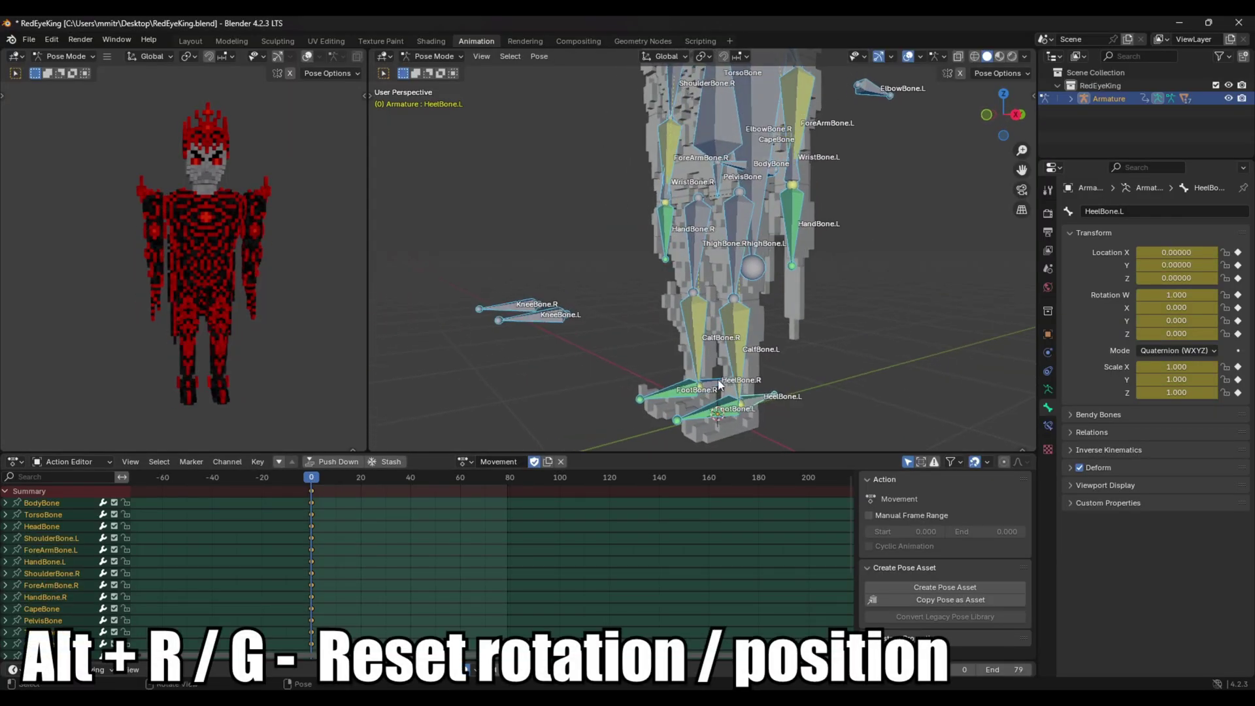
left_click(718, 380)
left_click(707, 384)
left_click(709, 385)
left_click(761, 398)
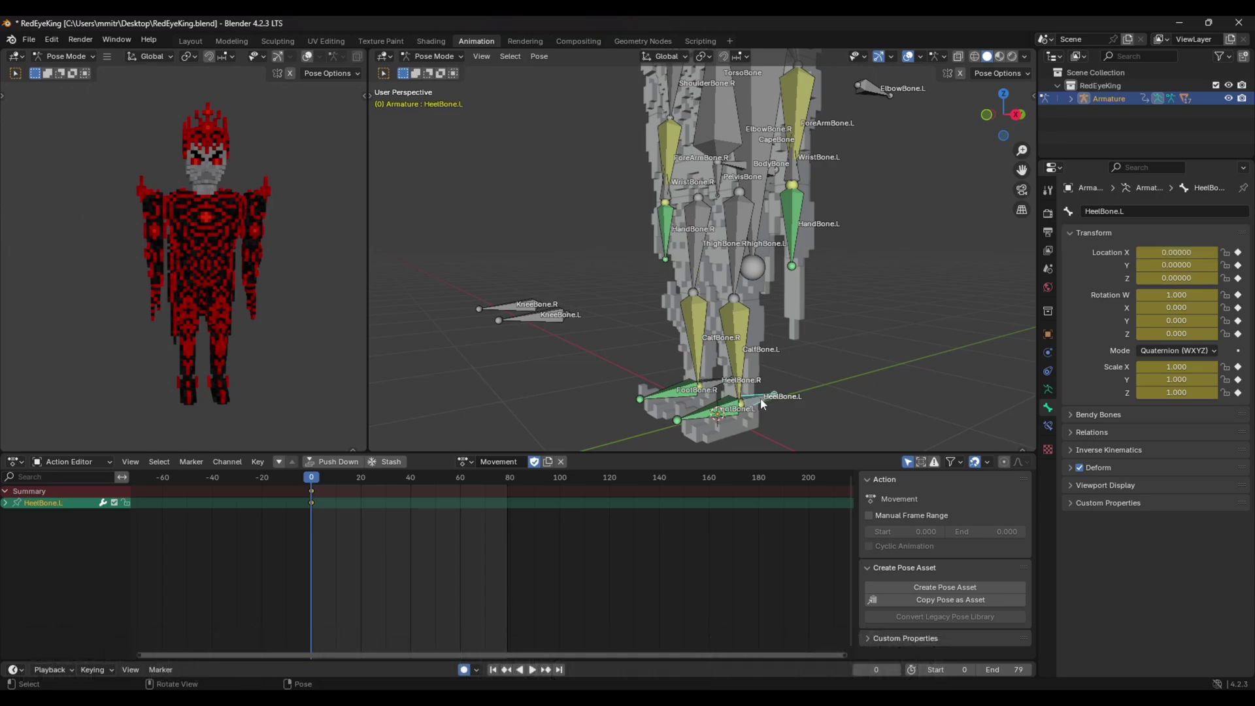
key("KP_3")
key("g")
key("z")
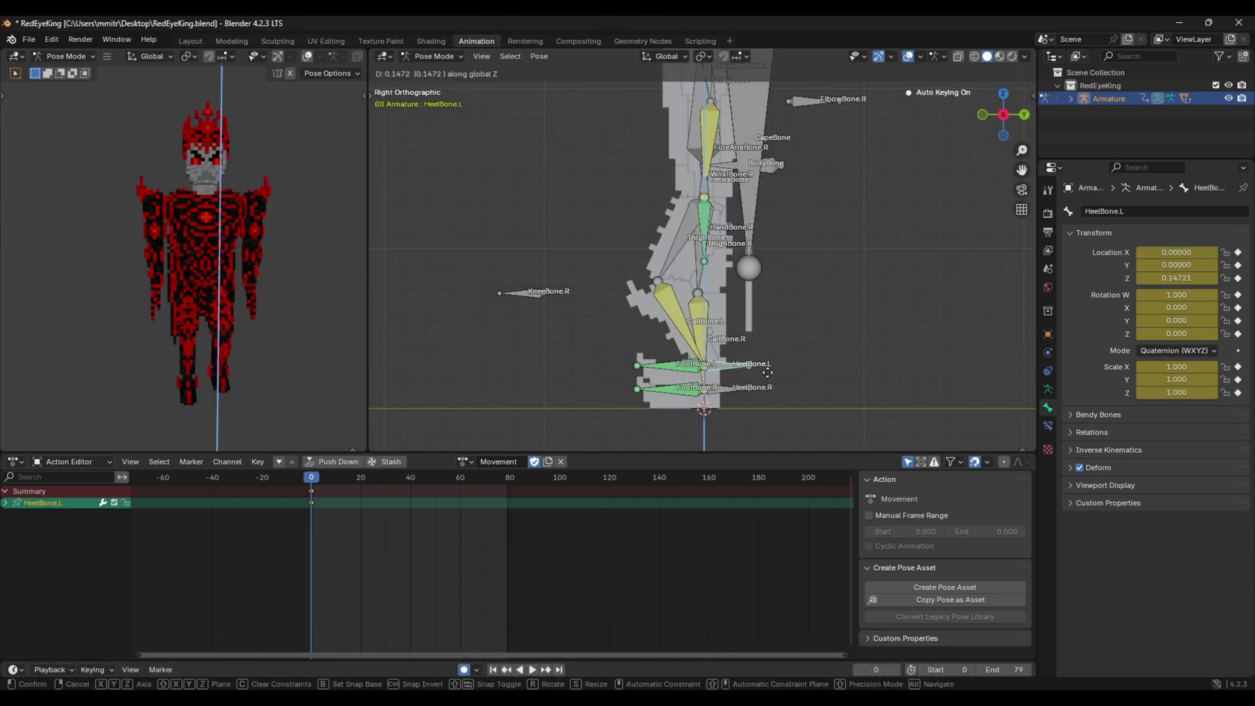
left_click(769, 370)
key("r")
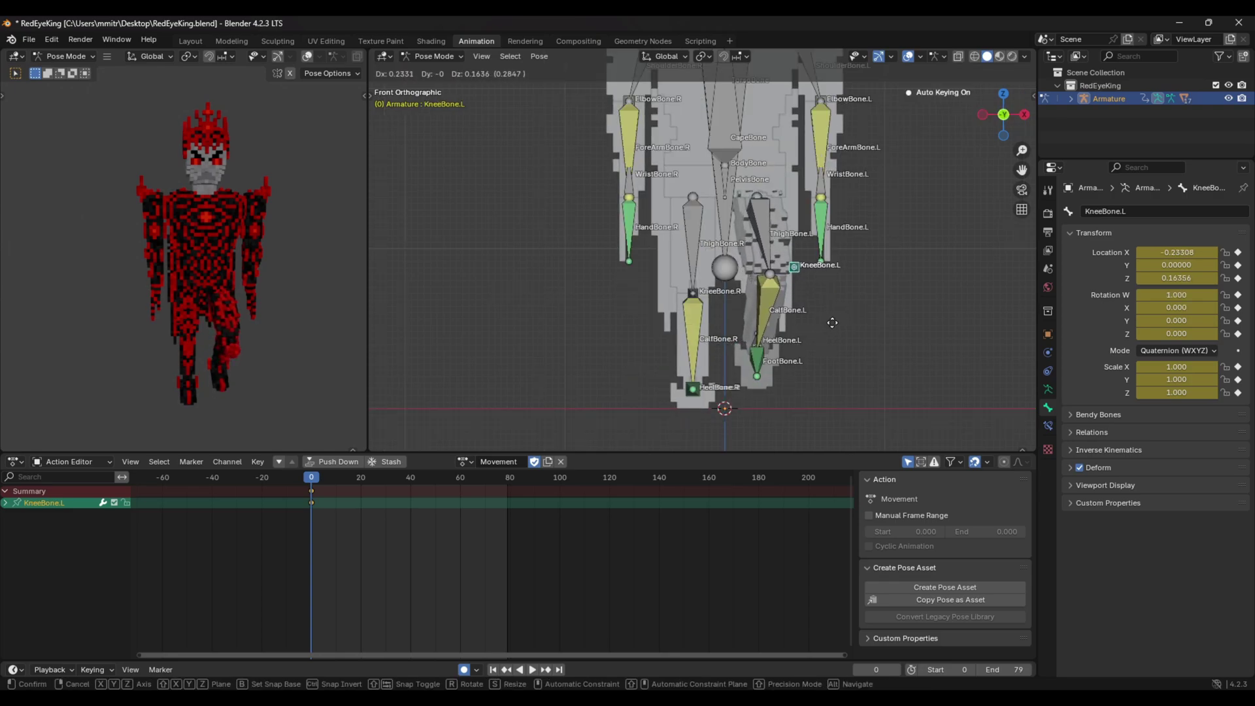
- Move KneeBone.L and KneeBone.R outward and up in front view, and place both farther forward of the legs
left_click(832, 323)
left_click(689, 298)
key("g")
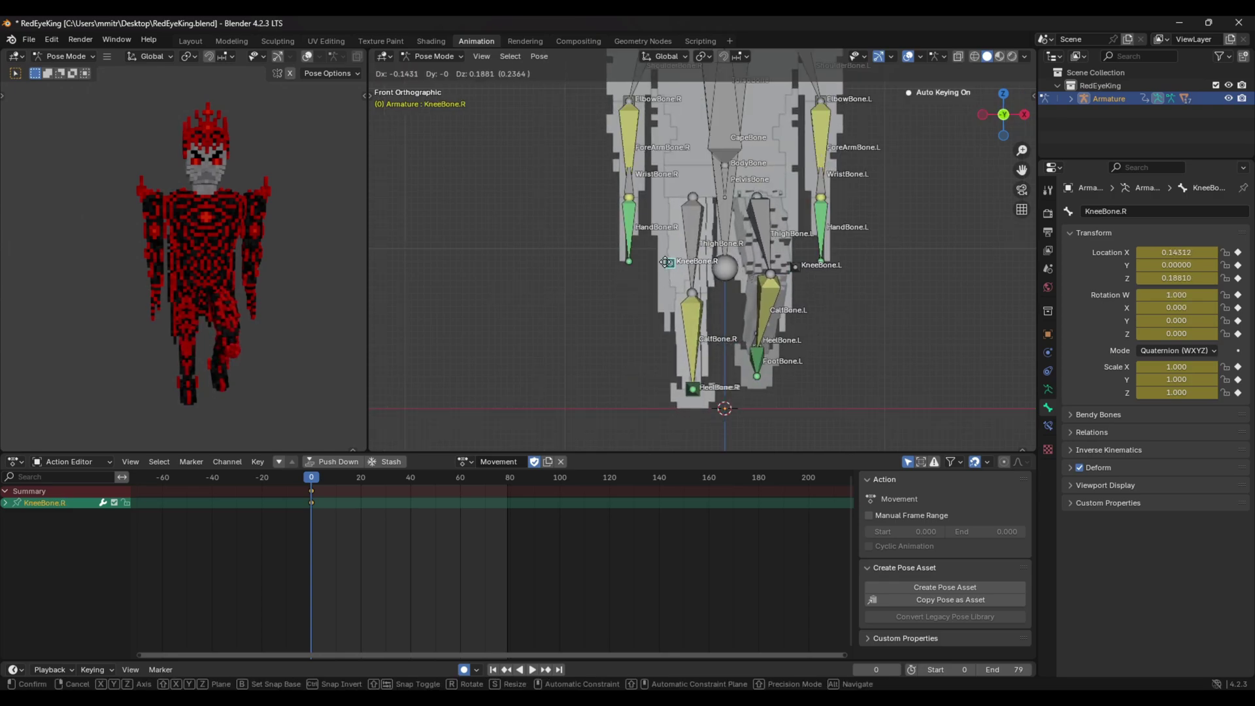
left_click(669, 263)
scroll(703, 283, "down", 2)
key("KP_3")
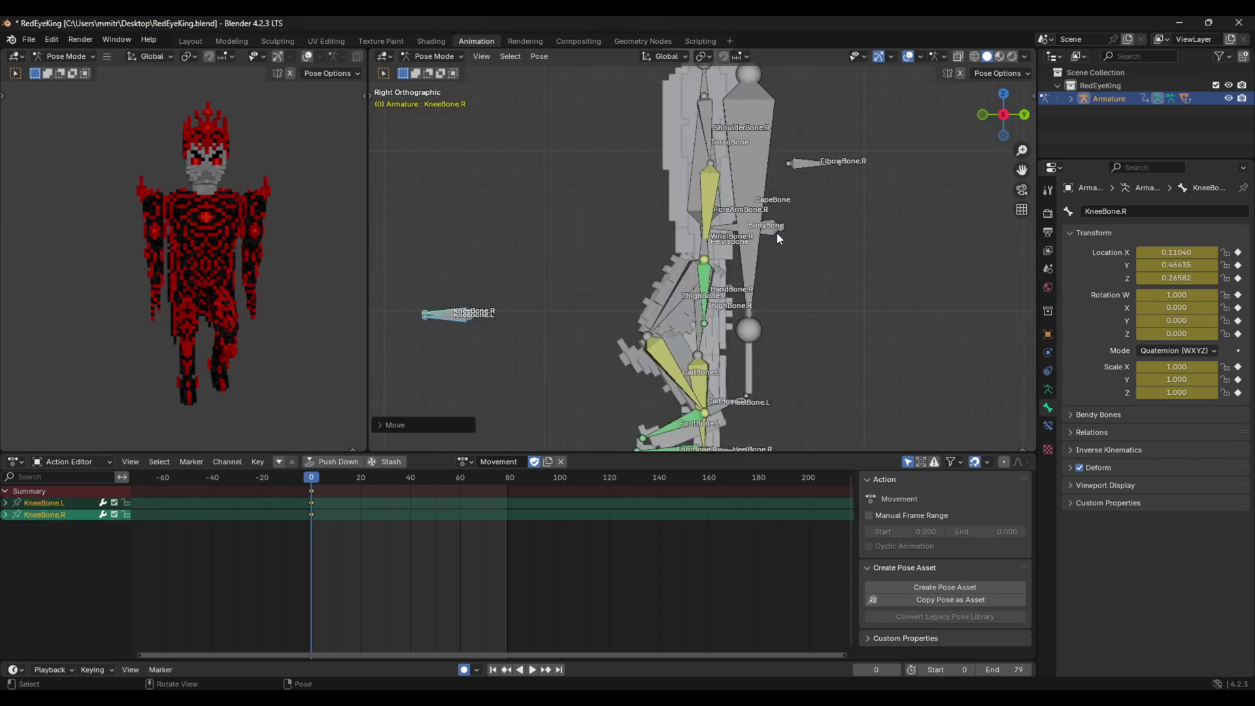
- Lower BodyBone about 0.029 along Z in side view at frame 0
left_click(773, 227)
key("g")
key("z")
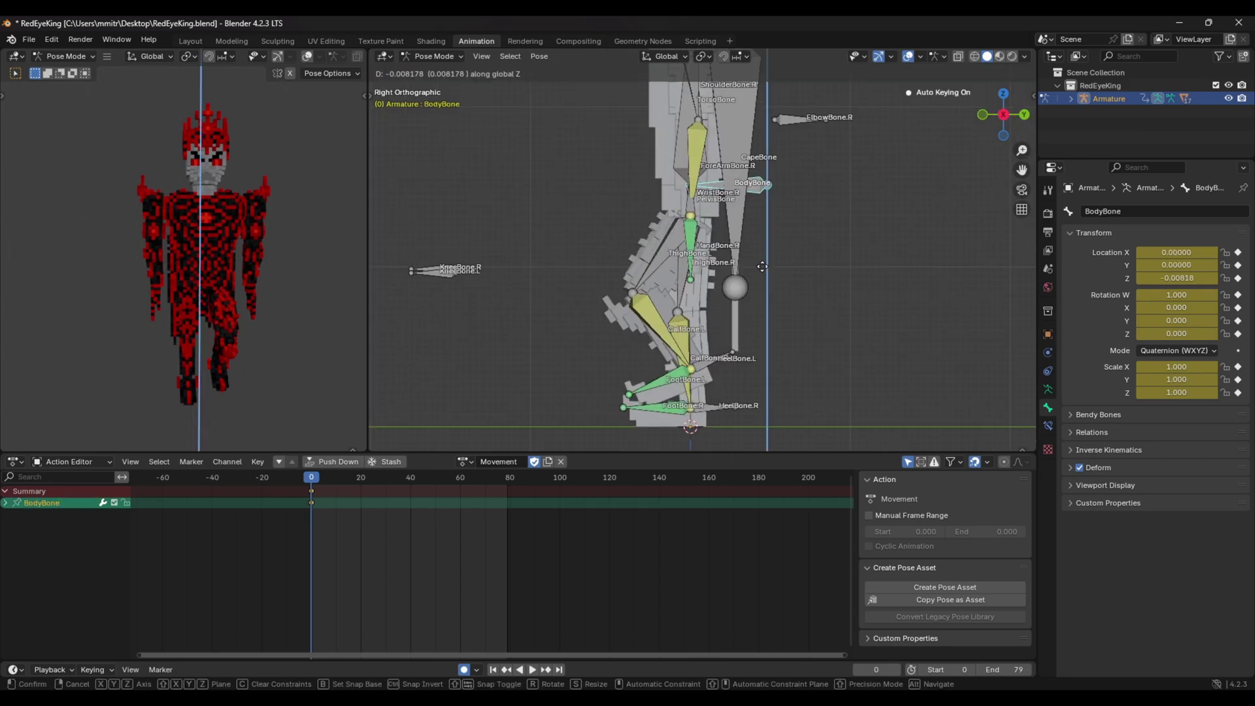
left_click(765, 269)
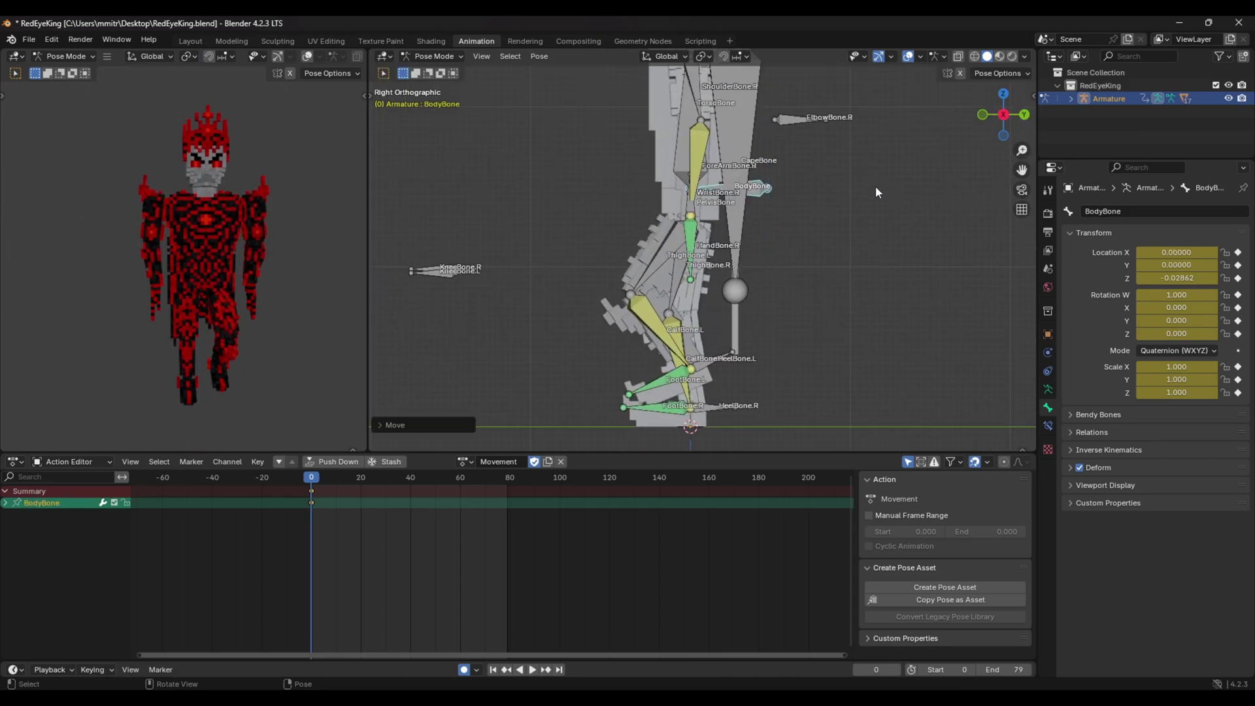
- Select TorsoBone and frame the upper body in side view
left_click(719, 233)
key("KP_1")
key("KP_3")
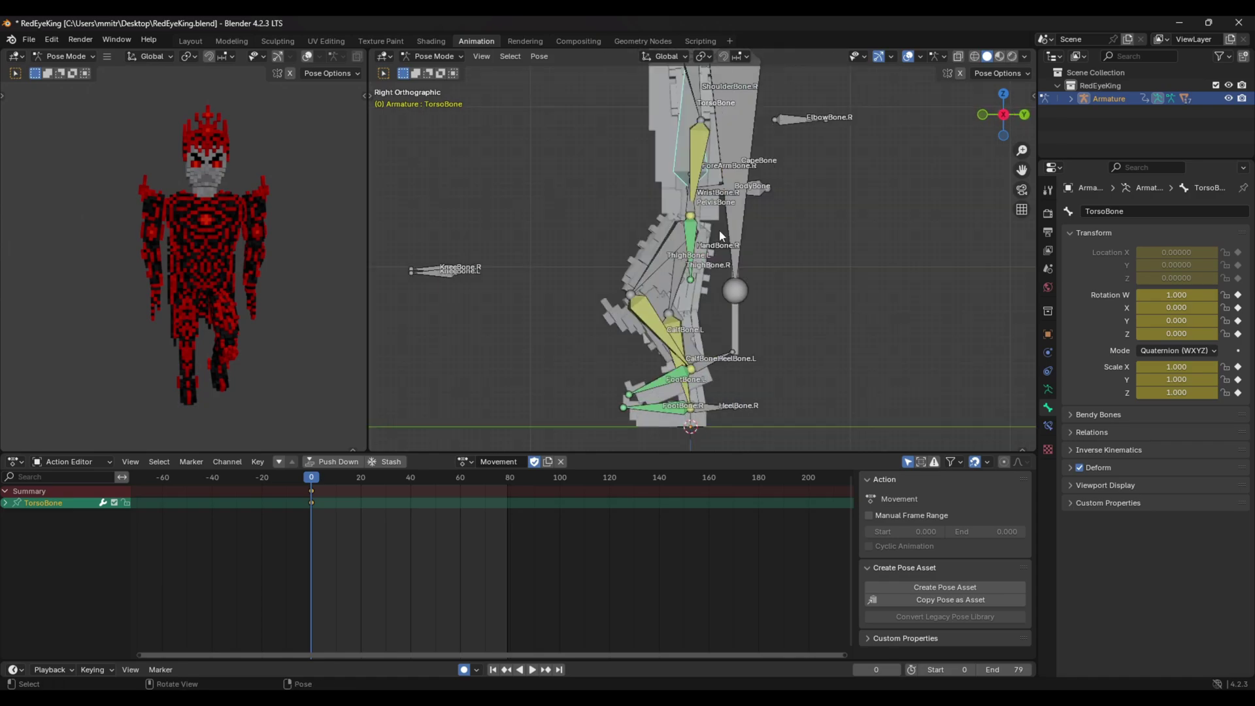
middle_click_drag(702, 85, 688, 241, "shift")
key("r")
key("z")
left_click(689, 242)
key("ctrl+z")
- Rotate TorsoBone to lean the torso forward and rotate HeadBone back to level the head
key("r")
left_click(683, 226)
left_click(657, 166)
key("r")
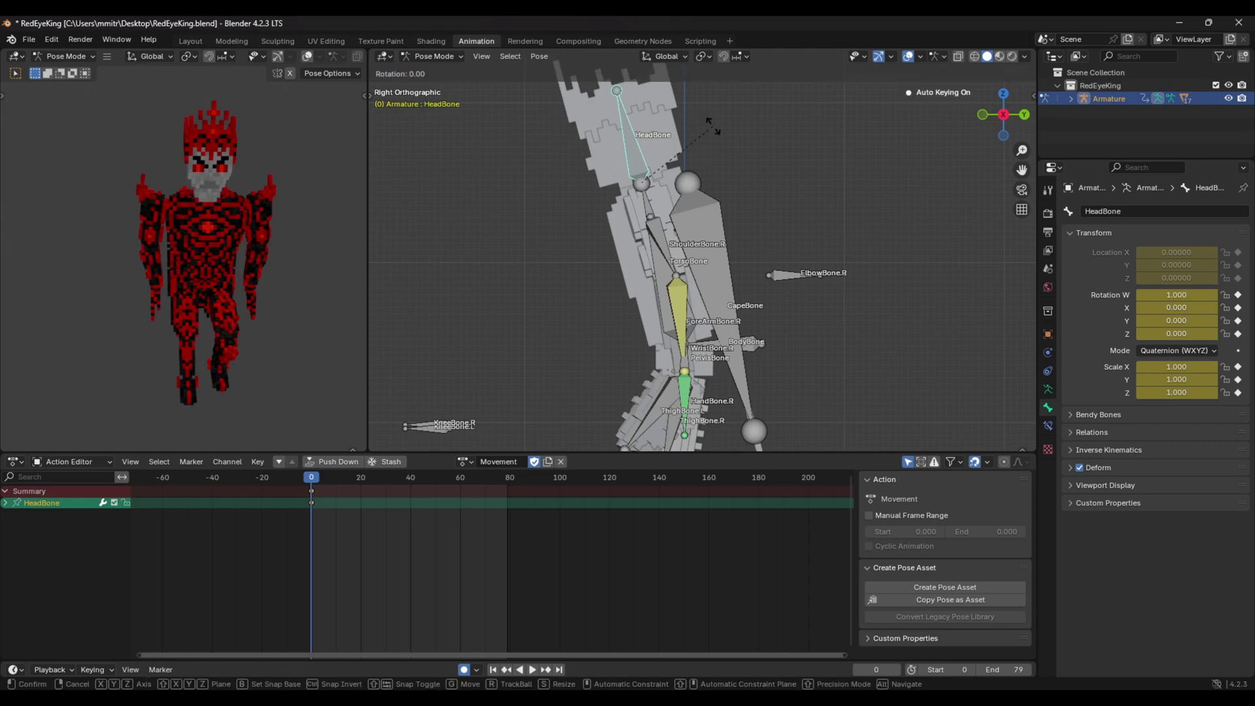
left_click(750, 142)
- Rotate and move WristBone.R to swing the right arm forward, and select WristBone.L
middle_click_drag(717, 242, 709, 377)
left_click(709, 377)
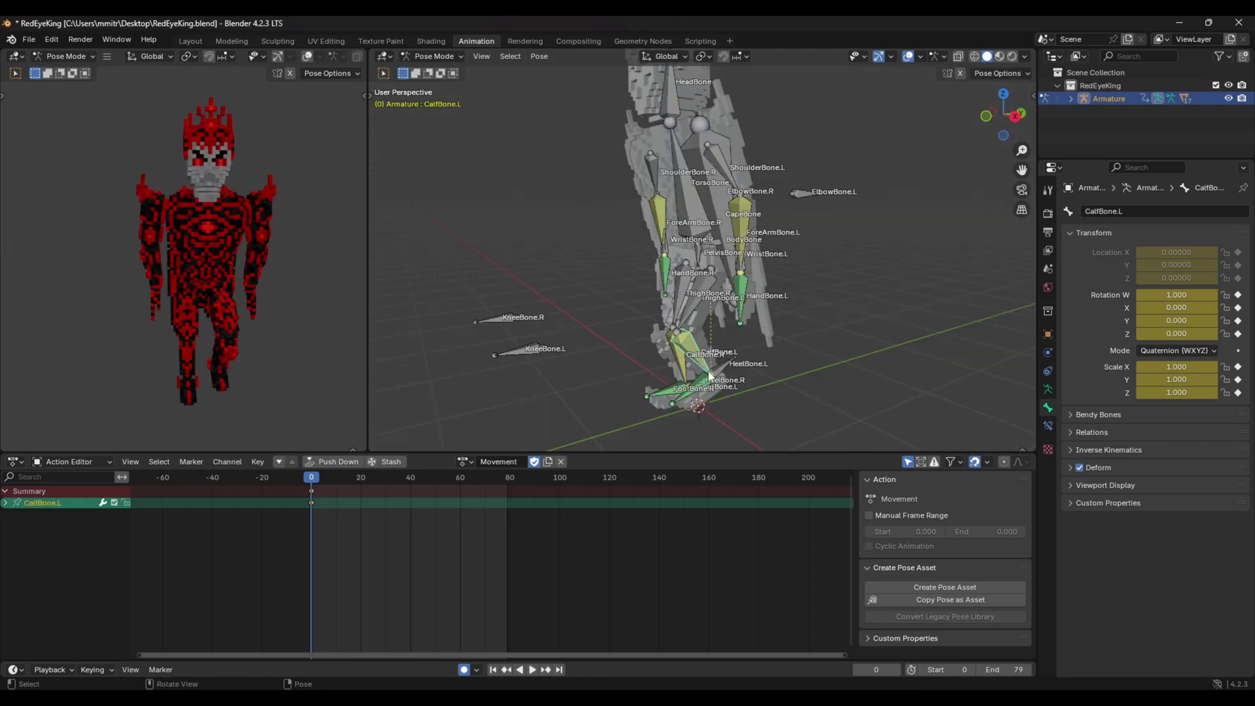
middle_click_drag(633, 413, 743, 282)
left_click(658, 267)
key("r")
left_click(643, 281)
key("g")
left_click(611, 278)
scroll(664, 323, "down", 2)
left_click(745, 257)
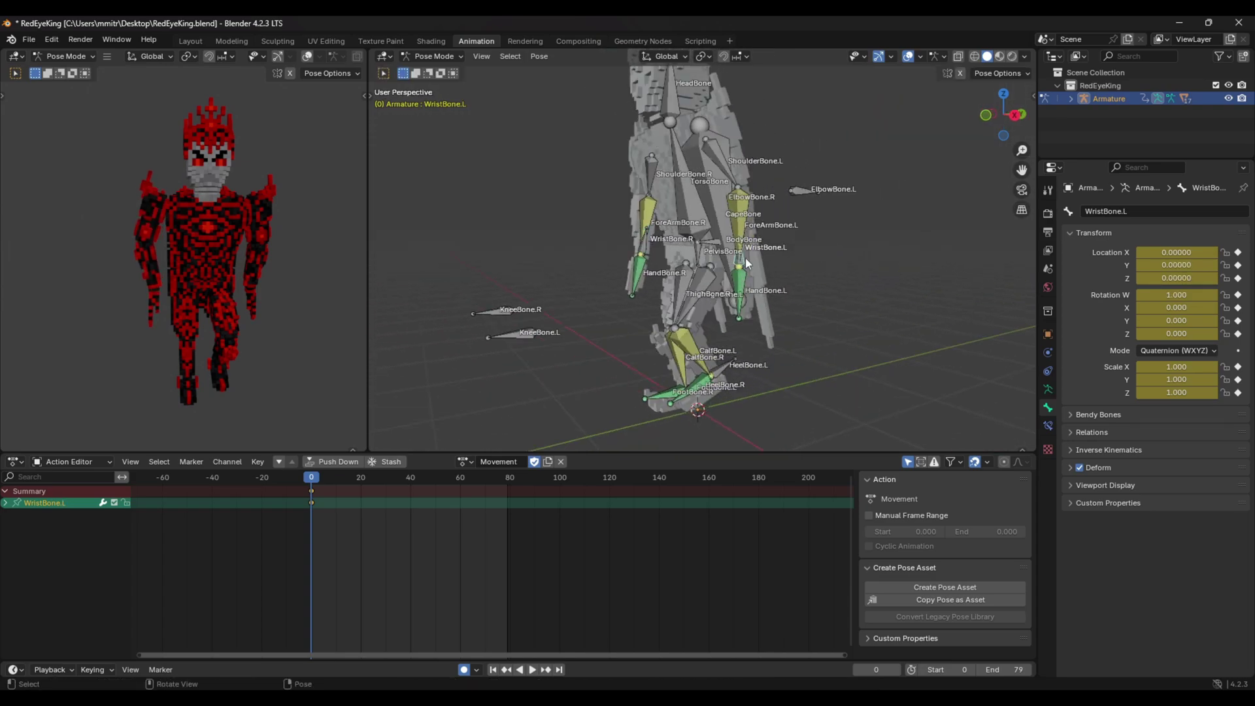
- Set CapeBone's X rotation to -0.5 at frame 0 to lift the cape out behind the body
key("KP_1")
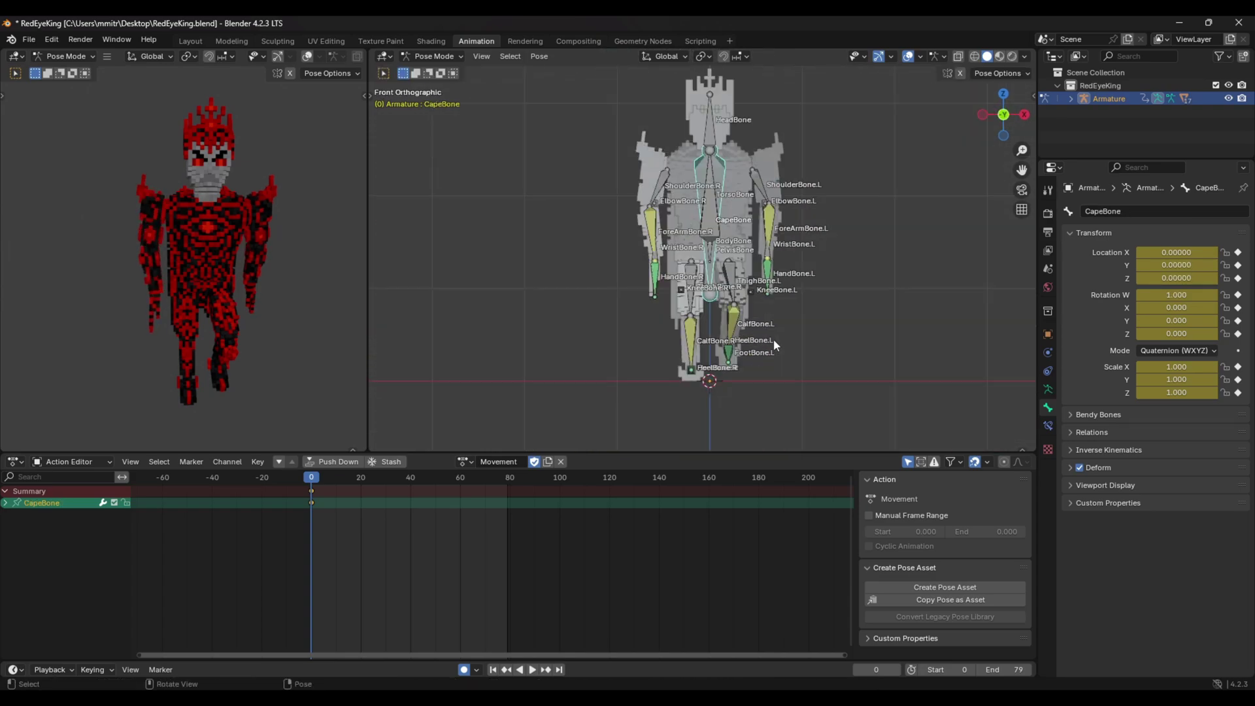
key("KP_3")
left_click_drag(1176, 308, 1144, 307)
middle_click_drag(773, 338, 710, 313)
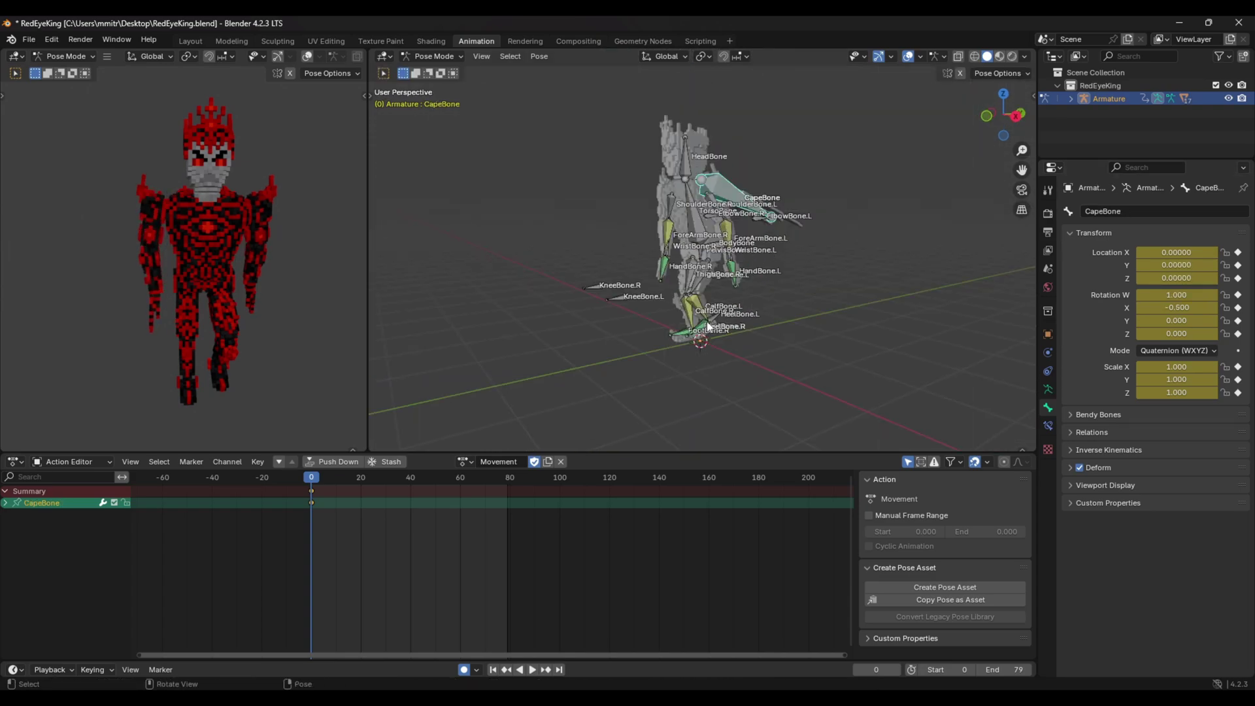
- Examine the frame 0 walking pose of the Movement action from several angles
middle_click_drag(693, 262, 674, 297)
scroll(674, 297, "up", 4)
scroll(748, 332, "down", 2)
middle_click_drag(748, 332, 728, 341)
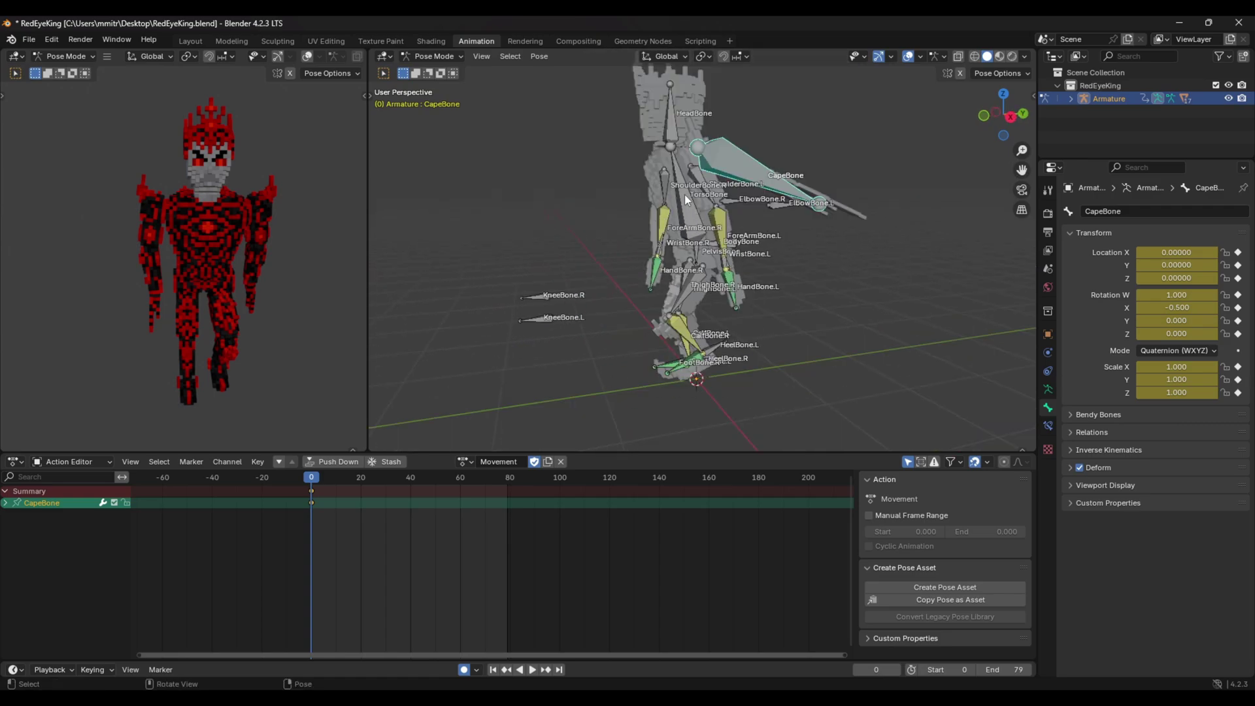
middle_click_drag(762, 208, 874, 206)
middle_click_drag(739, 288, 748, 335)
scroll(748, 335, "down", 2)
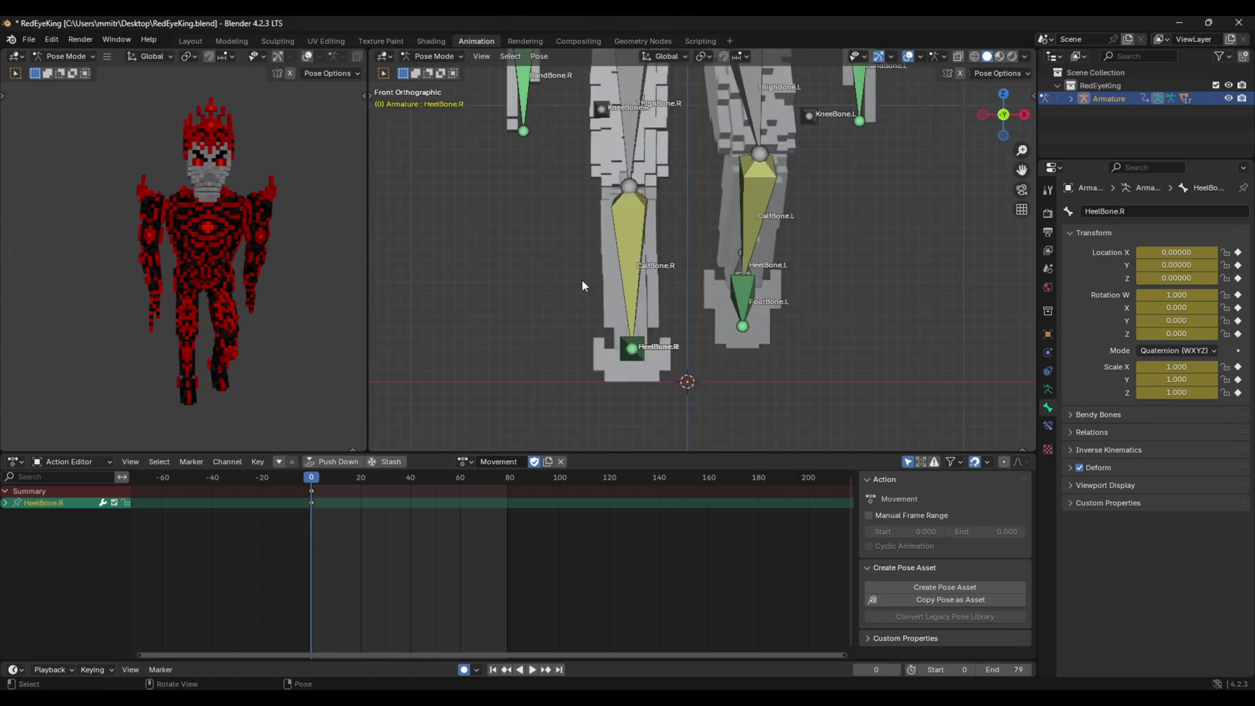
- Lower HeelBone.R by about 0.005 along Z at frame 0 to rest the right foot on the ground
key("g")
key("z")
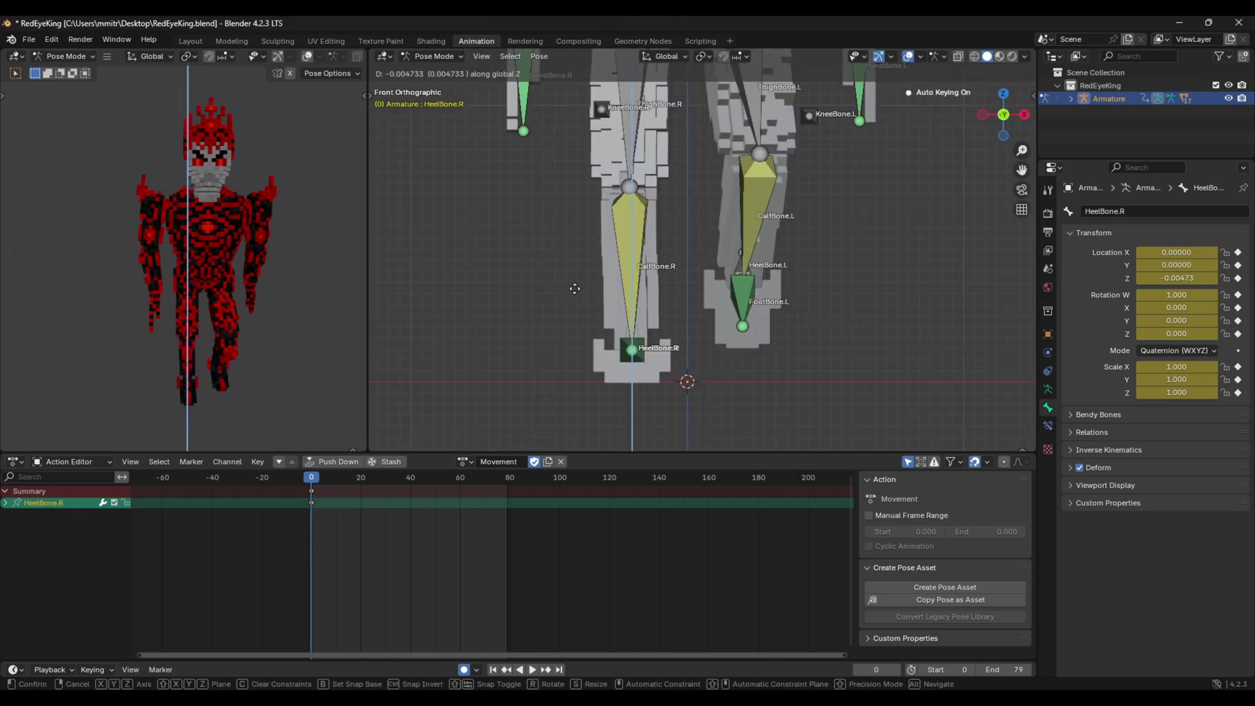
left_click(574, 289)
key("g")
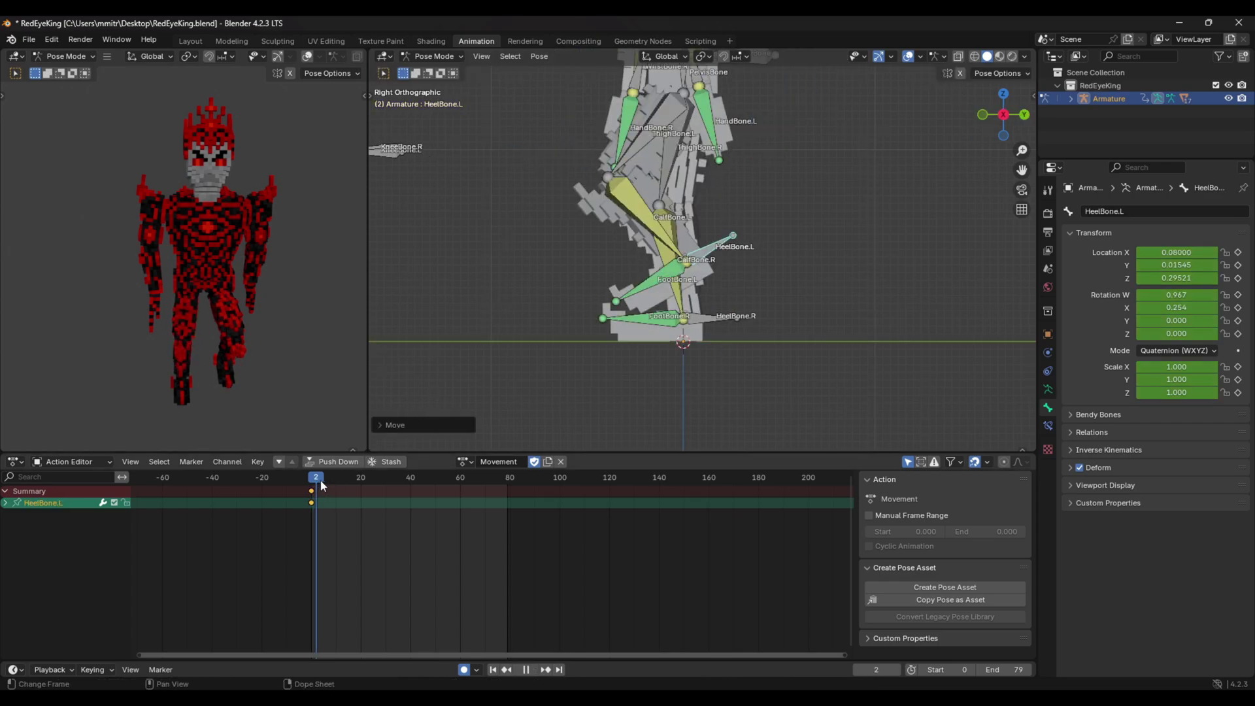
- At frame 10, move HeelBone.L forward to about Y -0.77, Z 0.31 and rotate it so the left toes point up
left_click_drag(334, 479, 337, 481)
key("g")
left_click(709, 335)
key("r")
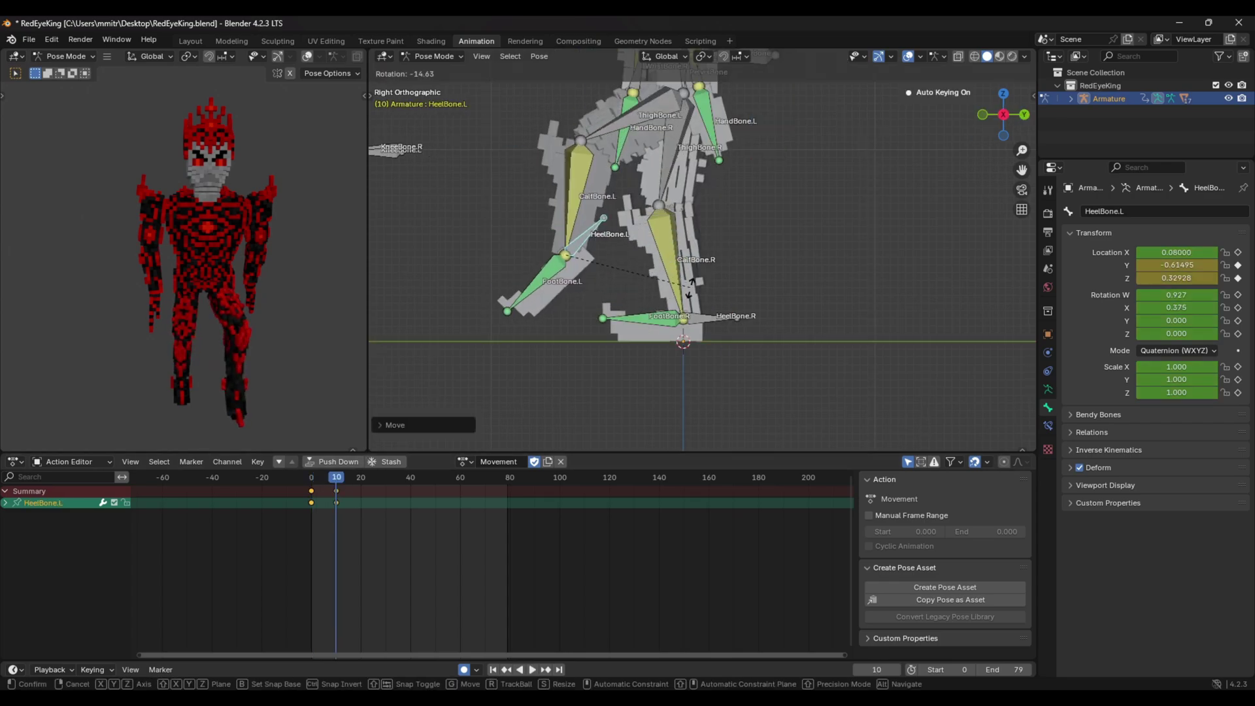
left_click(618, 410)
- Move HeelBone.R back and up behind the body at frame 10, with the right heel rotated off the ground
left_click(722, 318)
key("g")
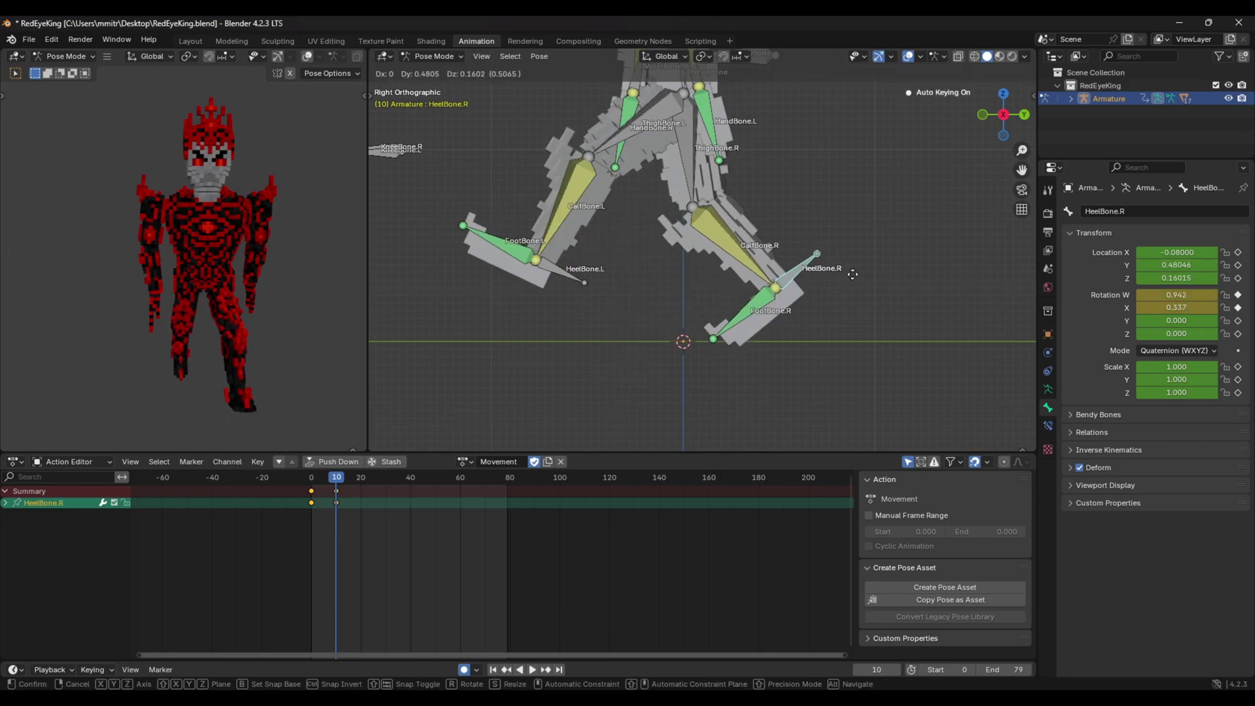
left_click(862, 267)
- Lower BodyBone along Z to about -0.11 at frame 10
middle_click_drag(863, 267, 864, 317, "shift")
left_click(742, 100)
key("KP_1")
key("KP_3")
key("g")
key("z")
left_click(743, 123)
- At frame 20, rotate HeelBone.L to level the left foot and move it down toward the ground
left_click_drag(336, 476, 361, 476)
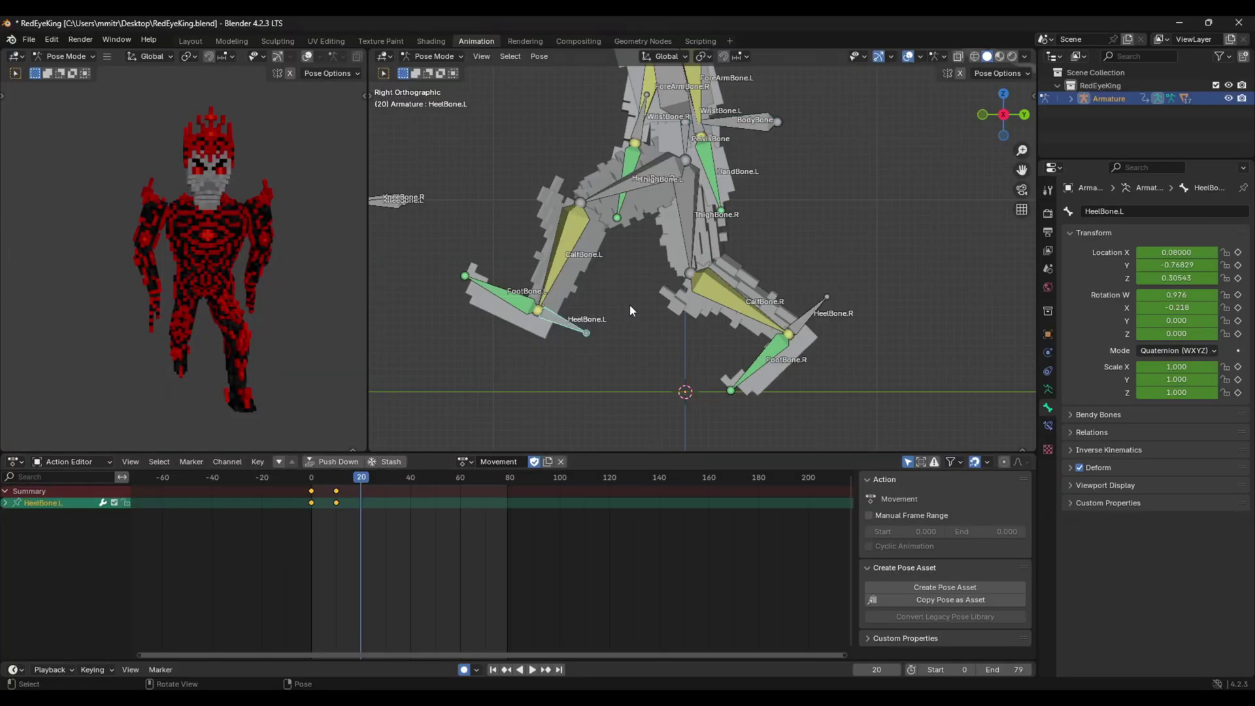
key("r")
left_click(637, 244)
key("g")
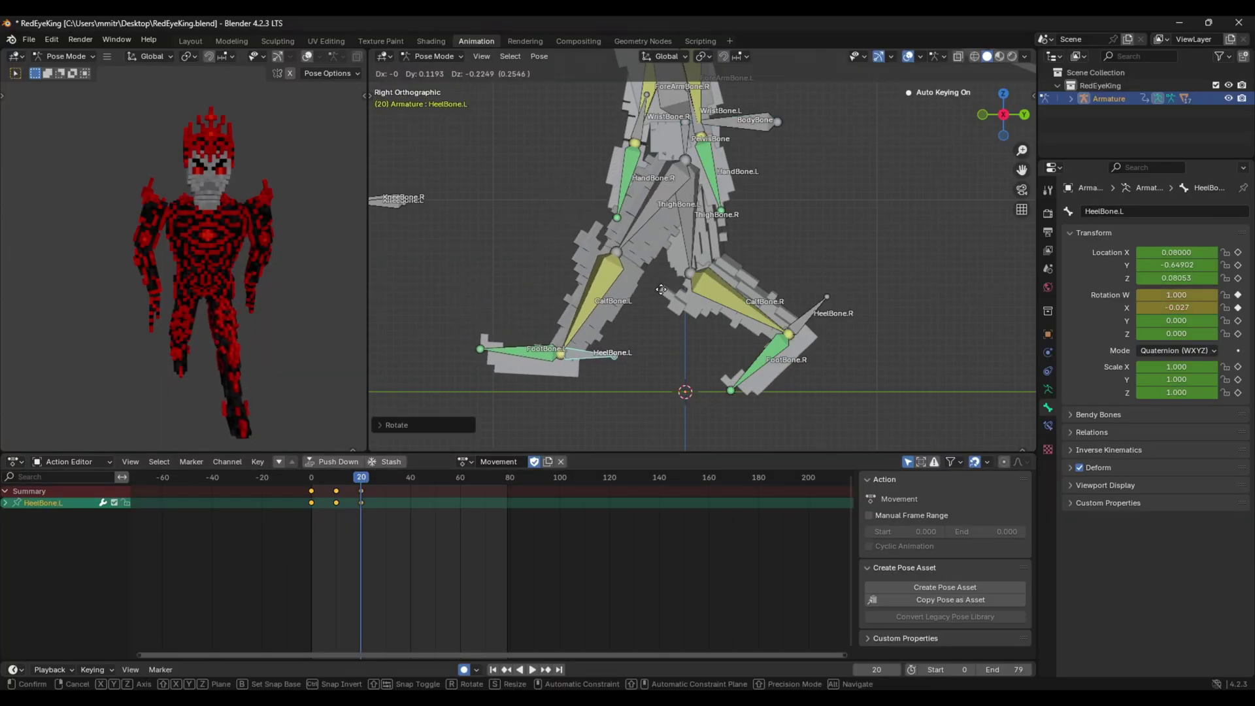
left_click(670, 291)
- Lower BodyBone further along Z at frame 20
left_click(757, 128)
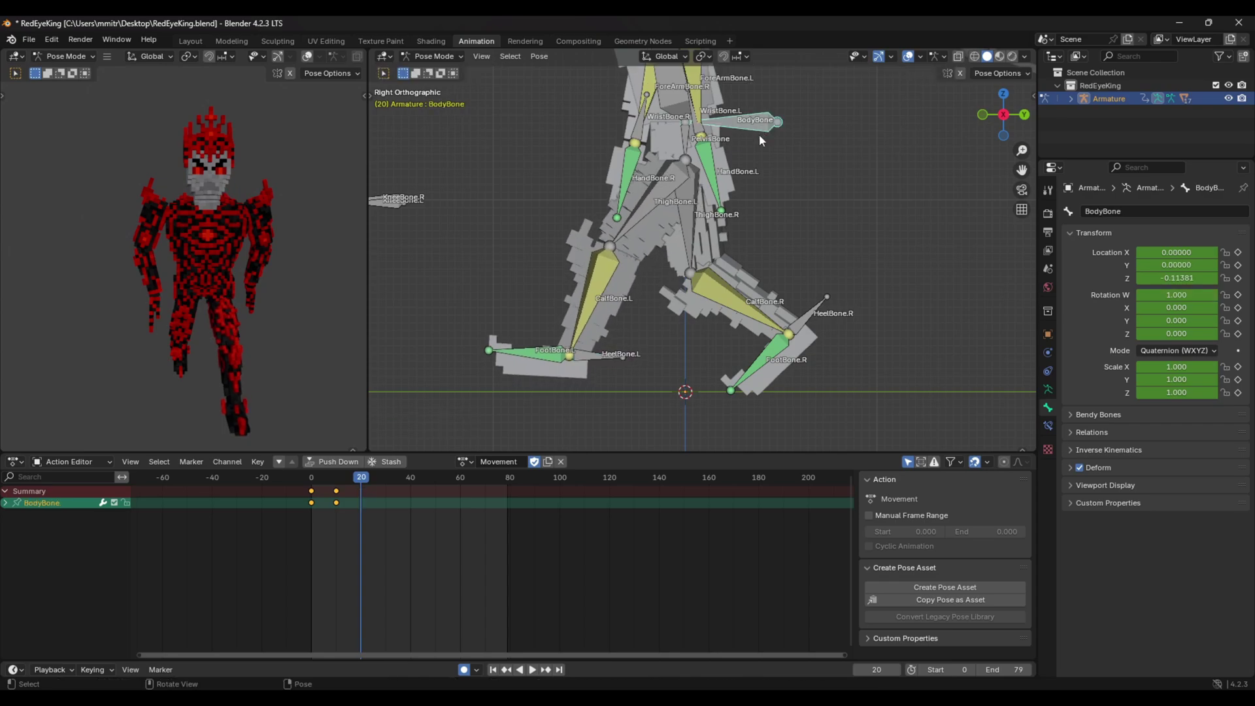
key("g")
key("z")
left_click(770, 189)
- Reset HeelBone.L's rotation and location at frame 20, and move it forward along Y to plant the left foot flat
left_click(597, 358)
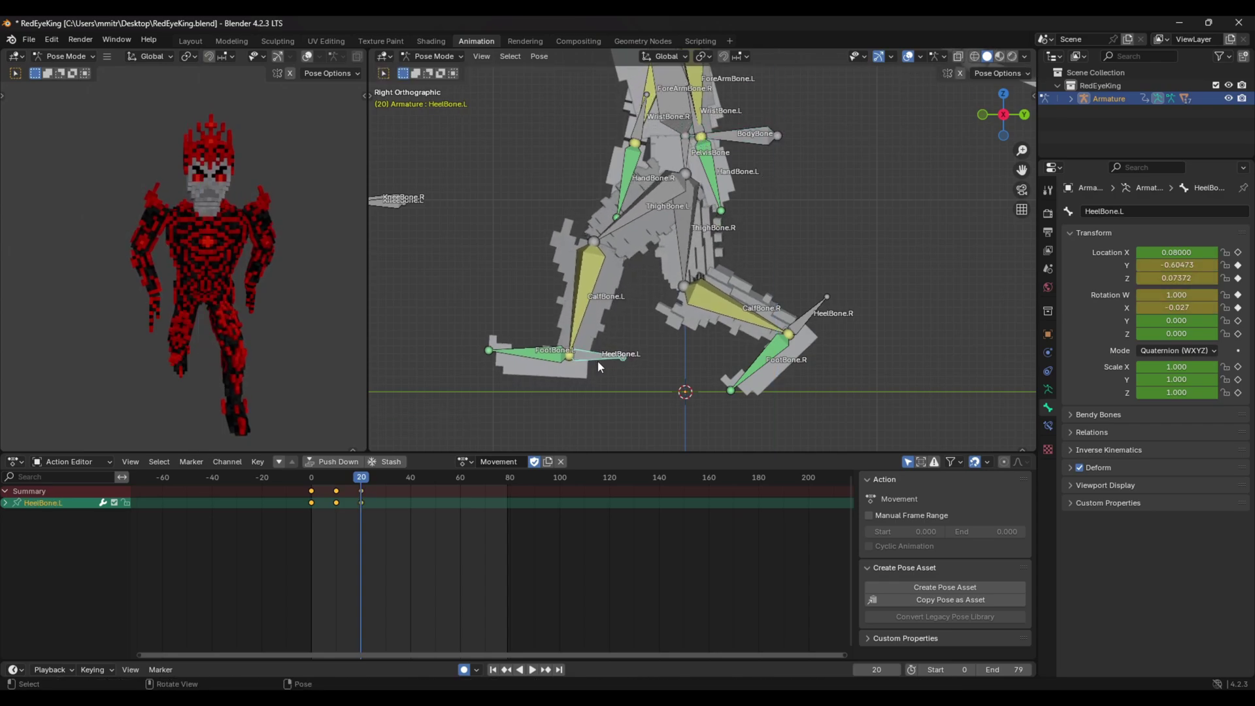
key("r")
left_click(610, 374)
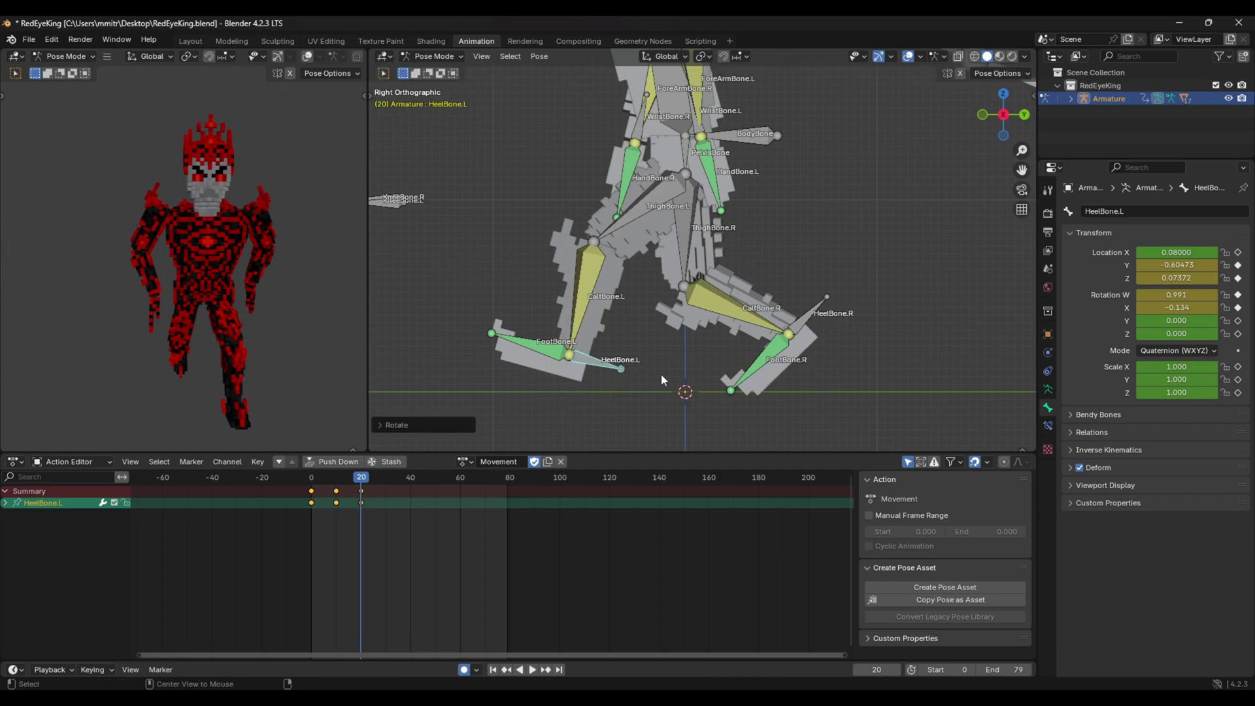
key("alt+r")
key("alt+g")
key("g")
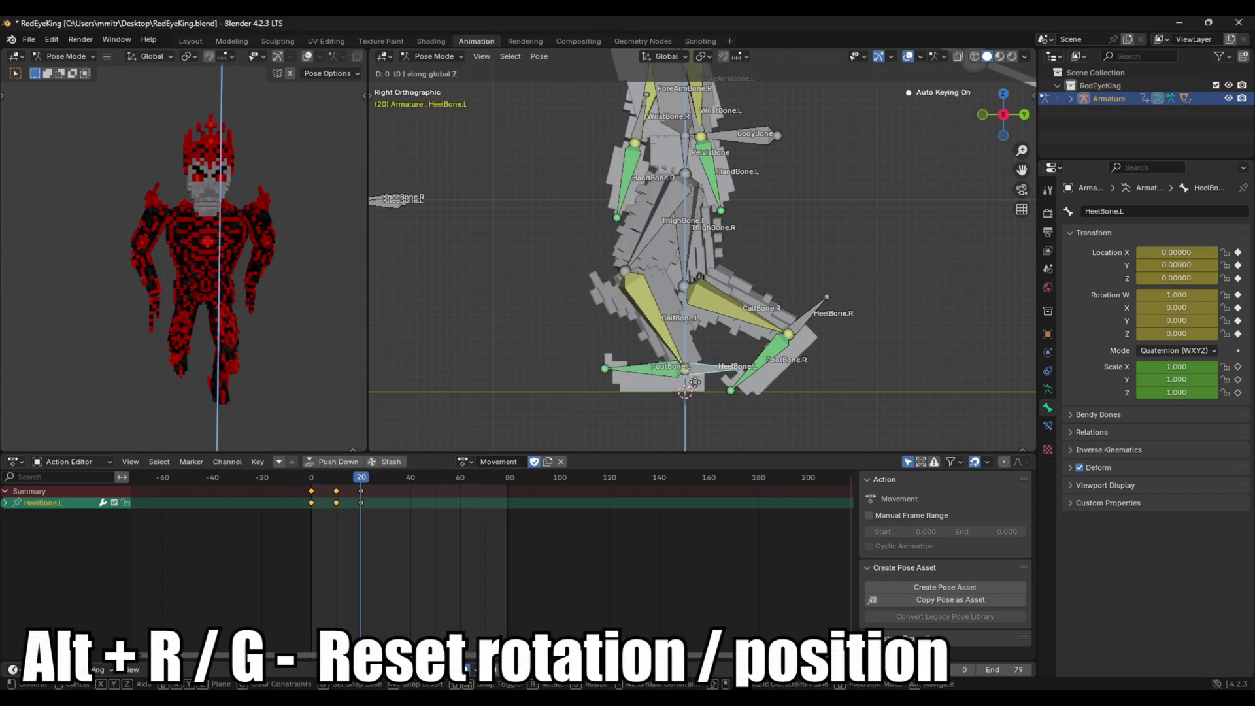
key("y")
left_click(592, 387)
- Raise HeelBone.R behind the body at frame 20 and rotate it so the right toes point down
left_click(842, 322)
key("g")
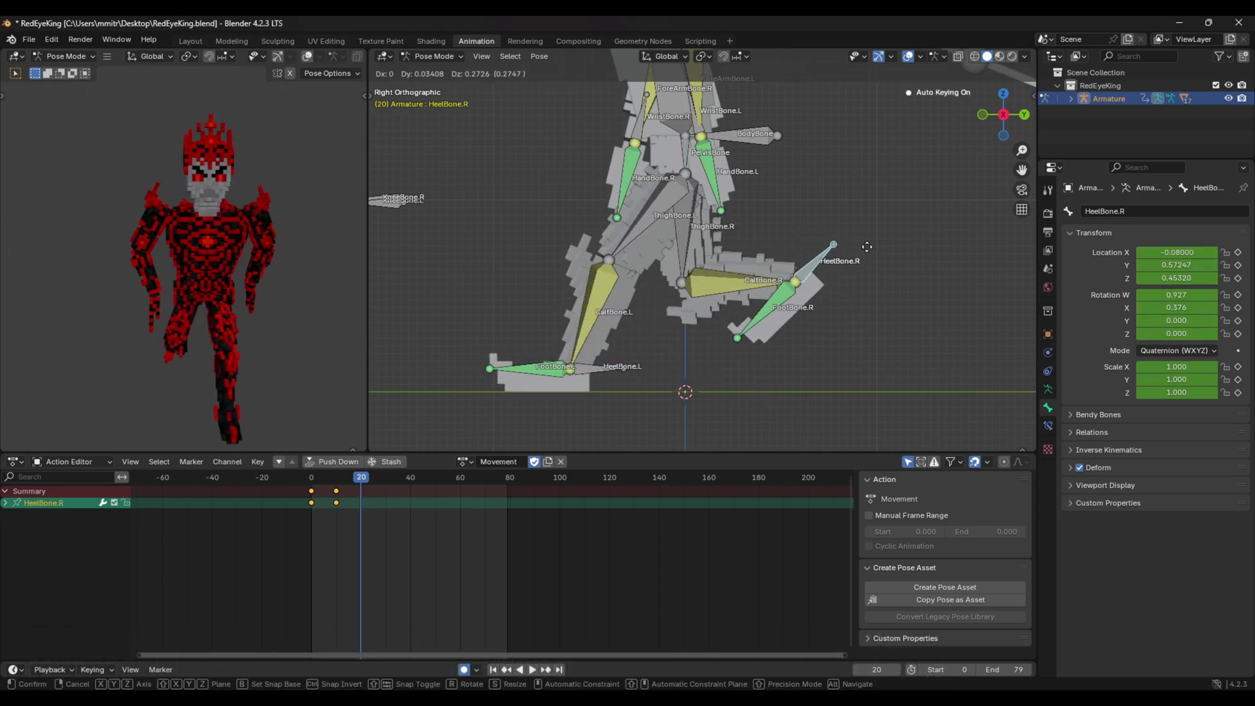
left_click(870, 242)
key("r")
left_click(778, 195)
key("g")
left_click(813, 171)
- Select all bones, copy the frame 0 keyframes and paste them flipped at frame 30
left_click(602, 368)
left_click_drag(353, 482, 311, 483)
scroll(598, 360, "down", 4)
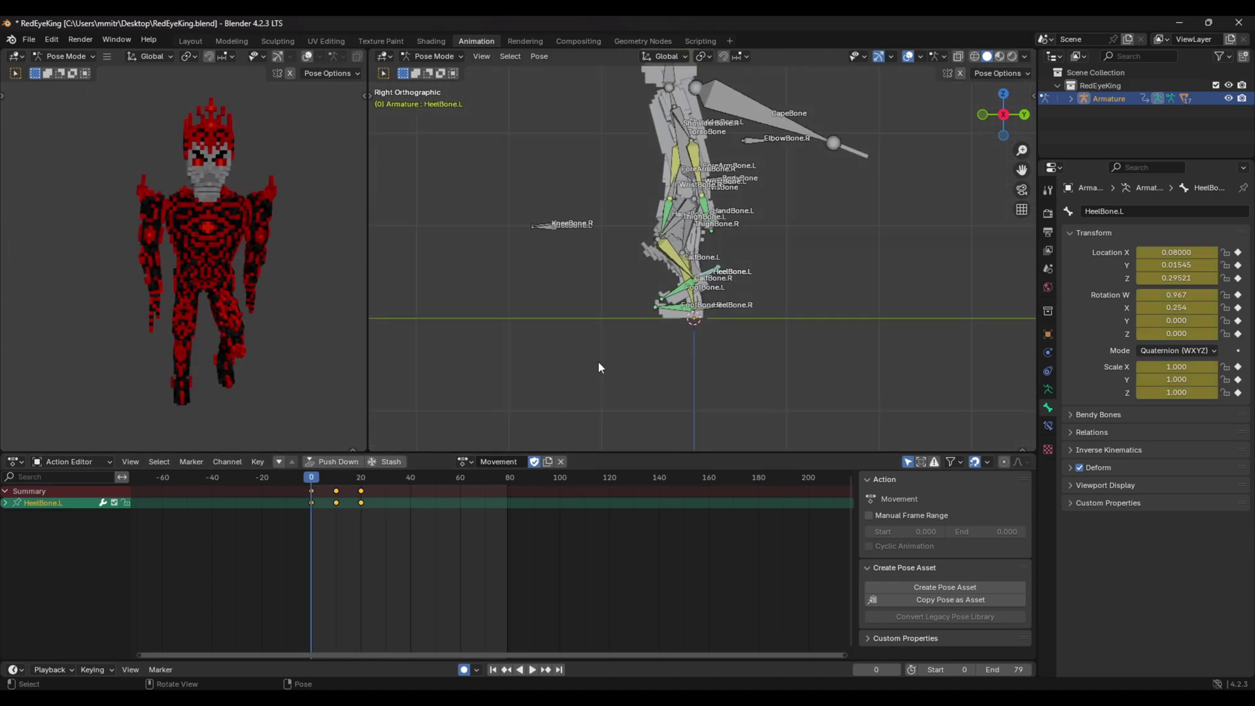
scroll(543, 372, "up", 2)
key("a")
key("space")
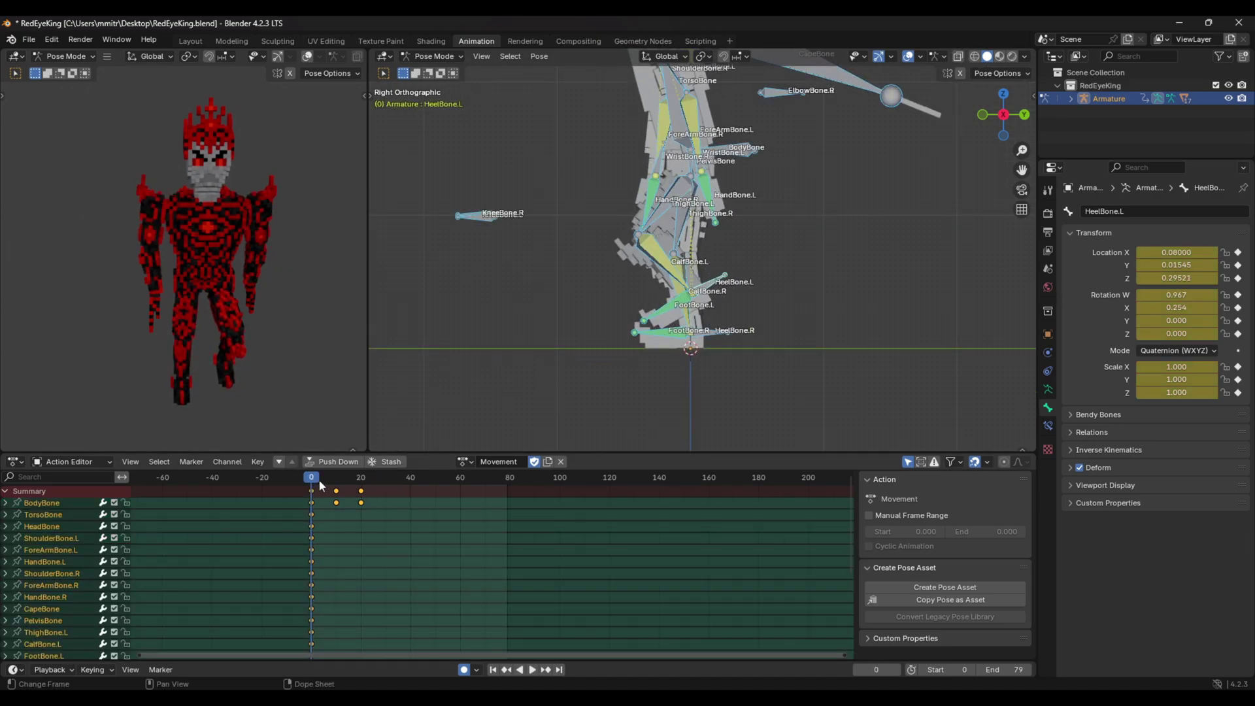
left_click(316, 491)
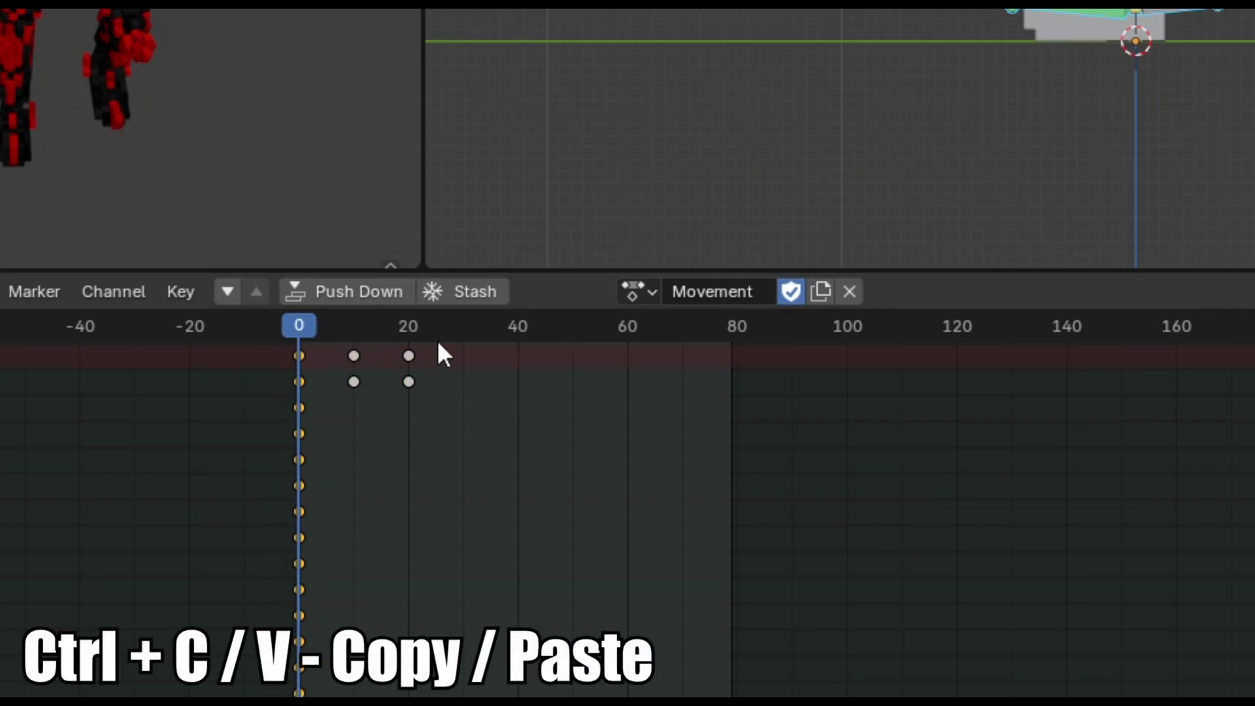
left_click(461, 340)
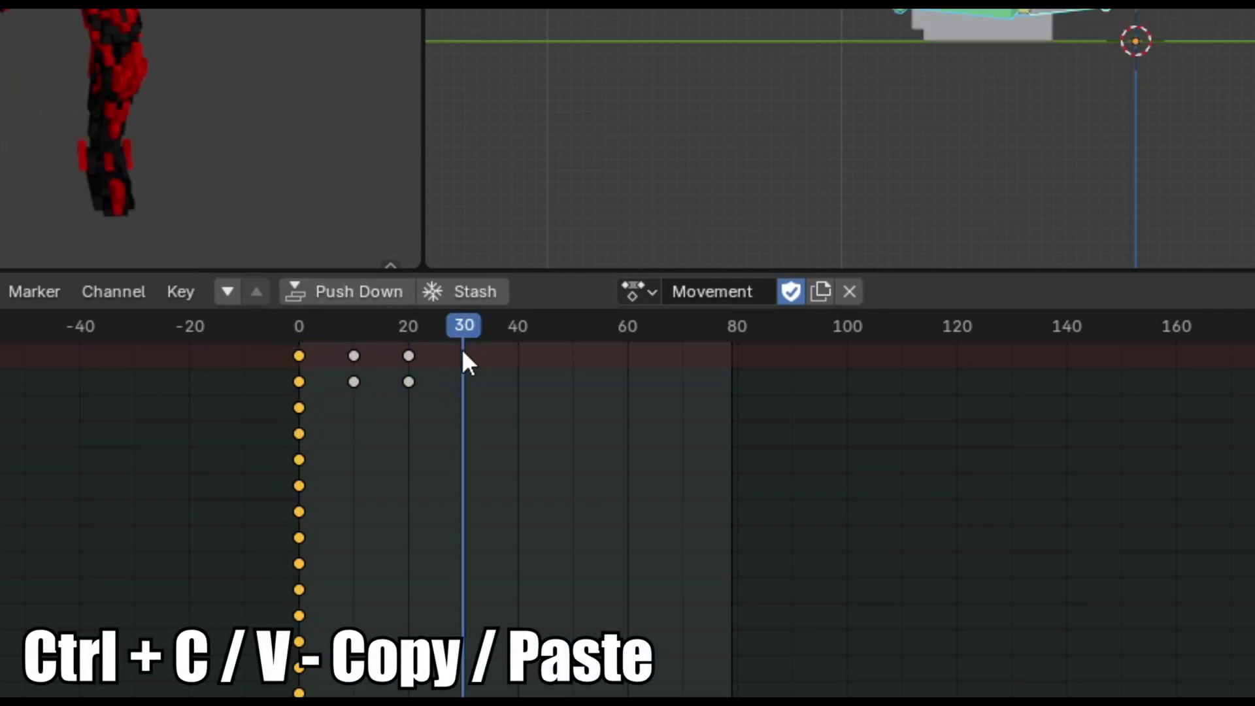
key("ctrl+v")
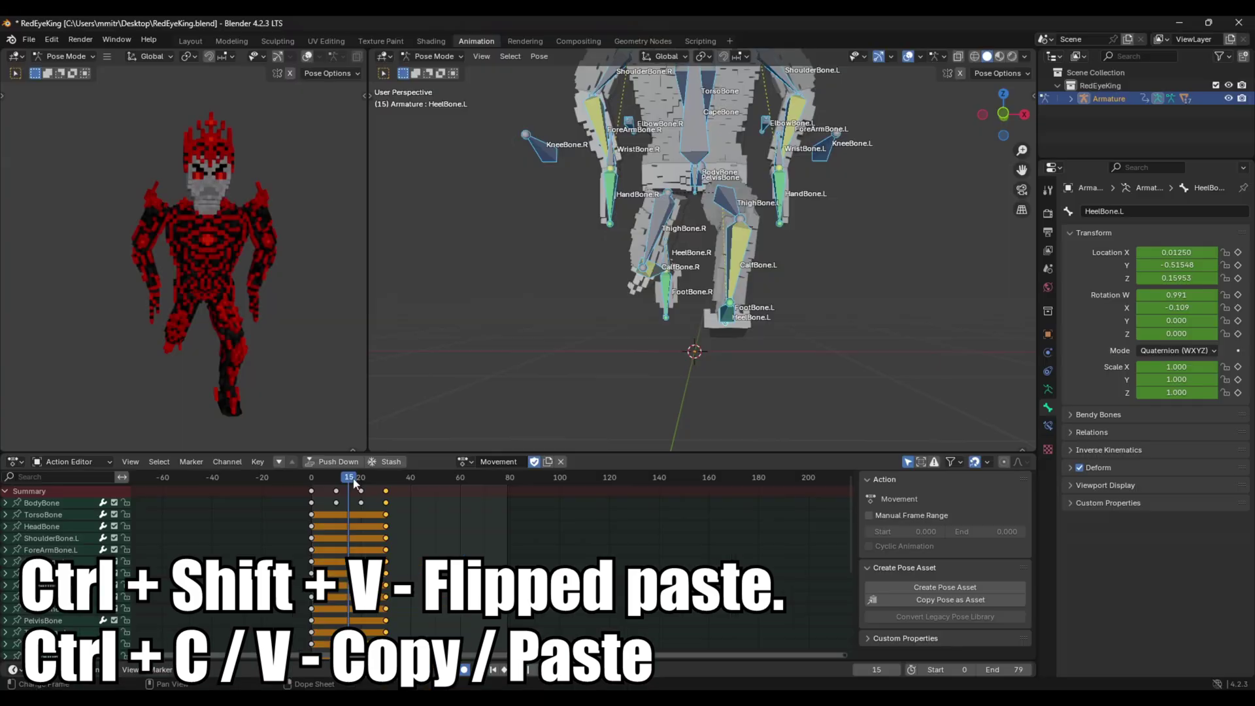
- Copy the frame 10 keyframes and paste them flipped at frame 40
mouse_move(357, 484)
left_mouse_down()
mouse_move(310, 484)
mouse_move(387, 482)
mouse_move(339, 478)
left_mouse_up()
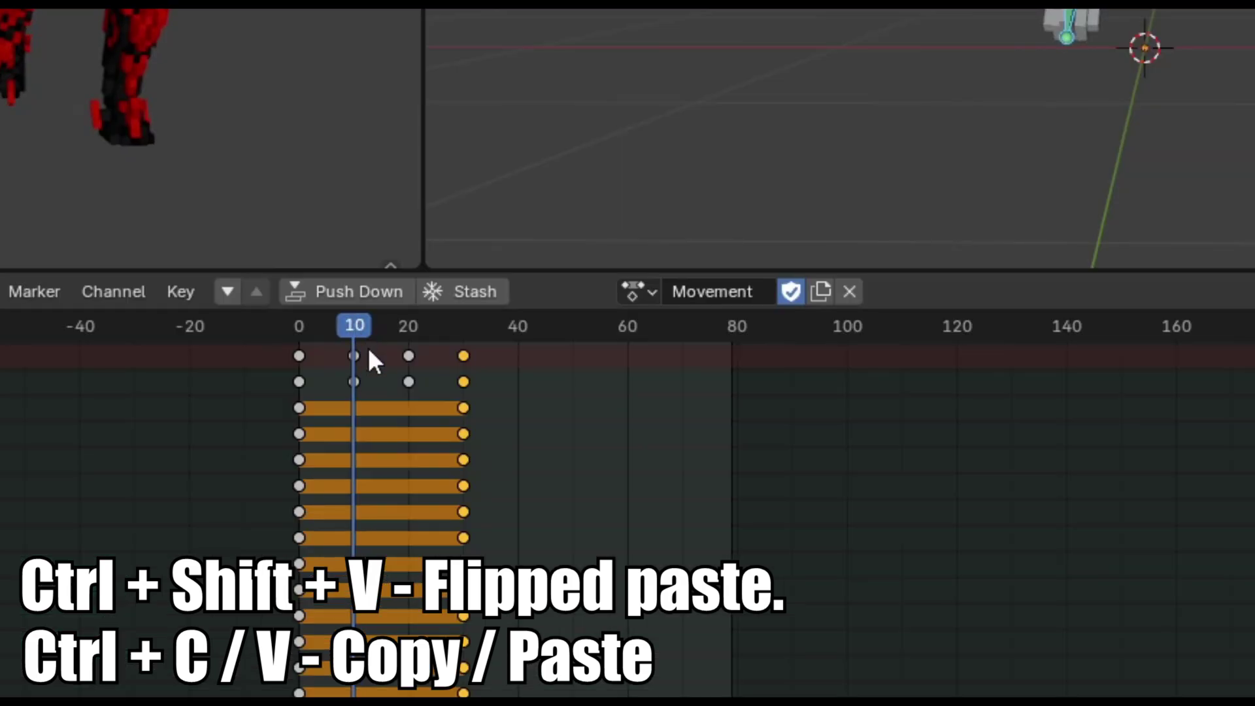
left_click(342, 490)
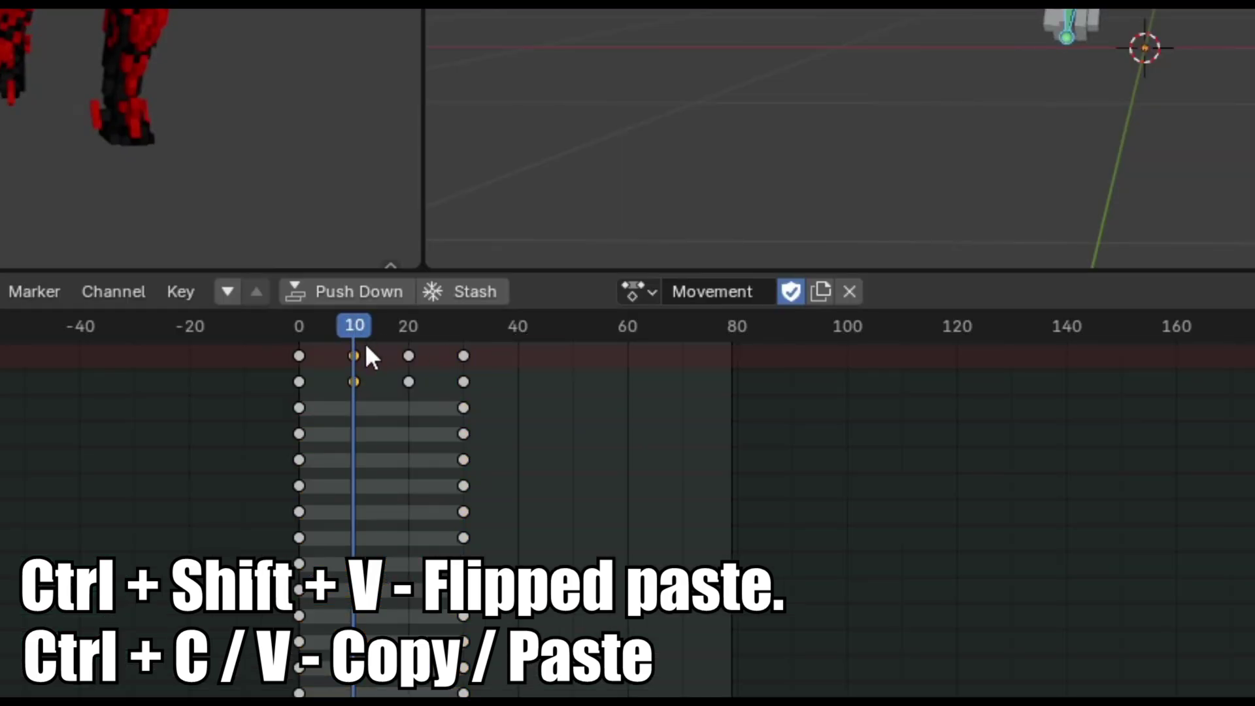
left_click_drag(357, 333, 523, 358)
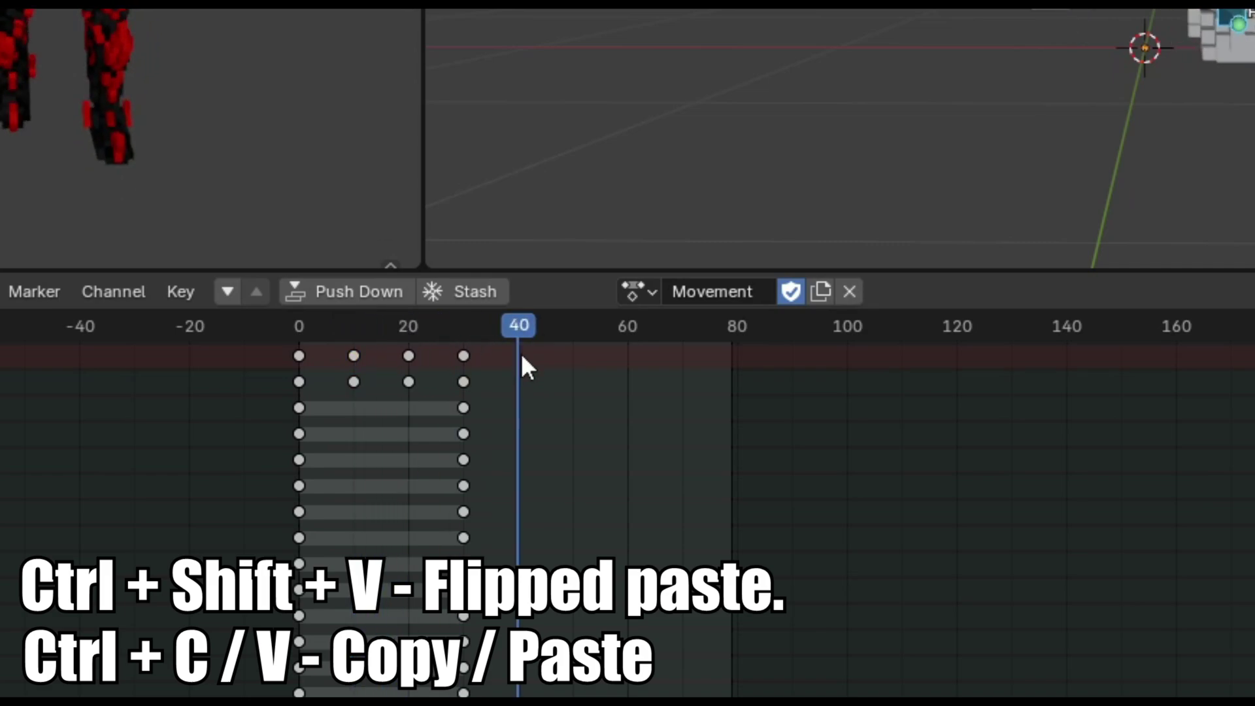
key("ctrl+shift+v")
- Copy the frame 20 keyframes and paste them flipped at frame 50
left_click(387, 332)
left_click(410, 356)
left_click(410, 333)
left_click_drag(410, 331, 630, 352)
key("ctrl+shift+v")
- Copy the frame 0 keyframes, paste them unflipped at frame 60 to close the walk cycle, and scrub through it
left_click(302, 353)
key("ctrl+v")
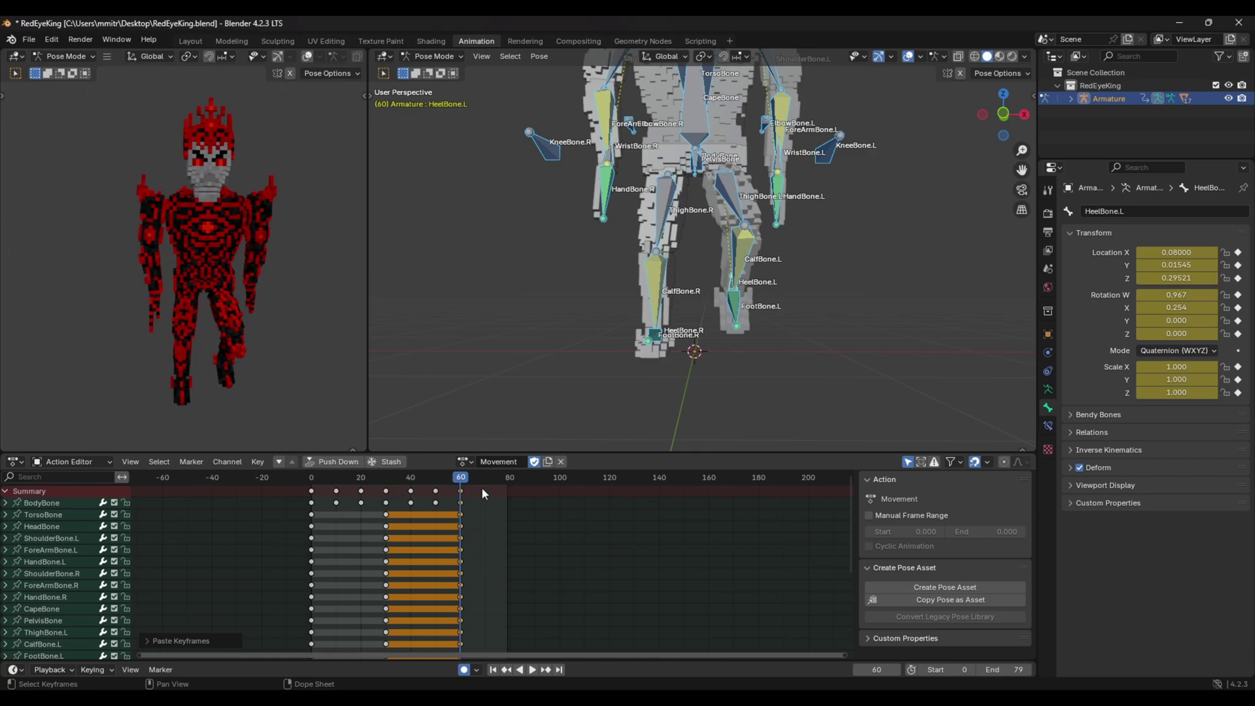
left_click_drag(460, 477, 343, 477)
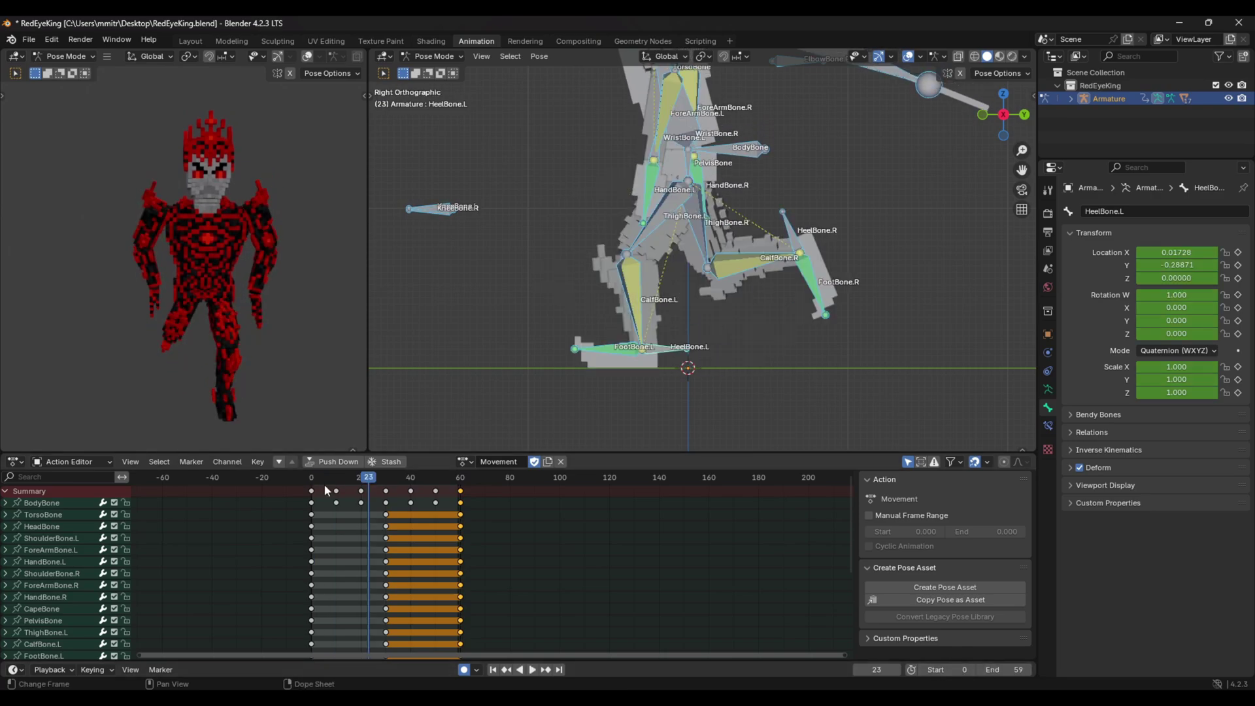
- Scale all keyframes down from frame 0 so that the walk cycle ends at frame 20
left_click(312, 482)
key("a")
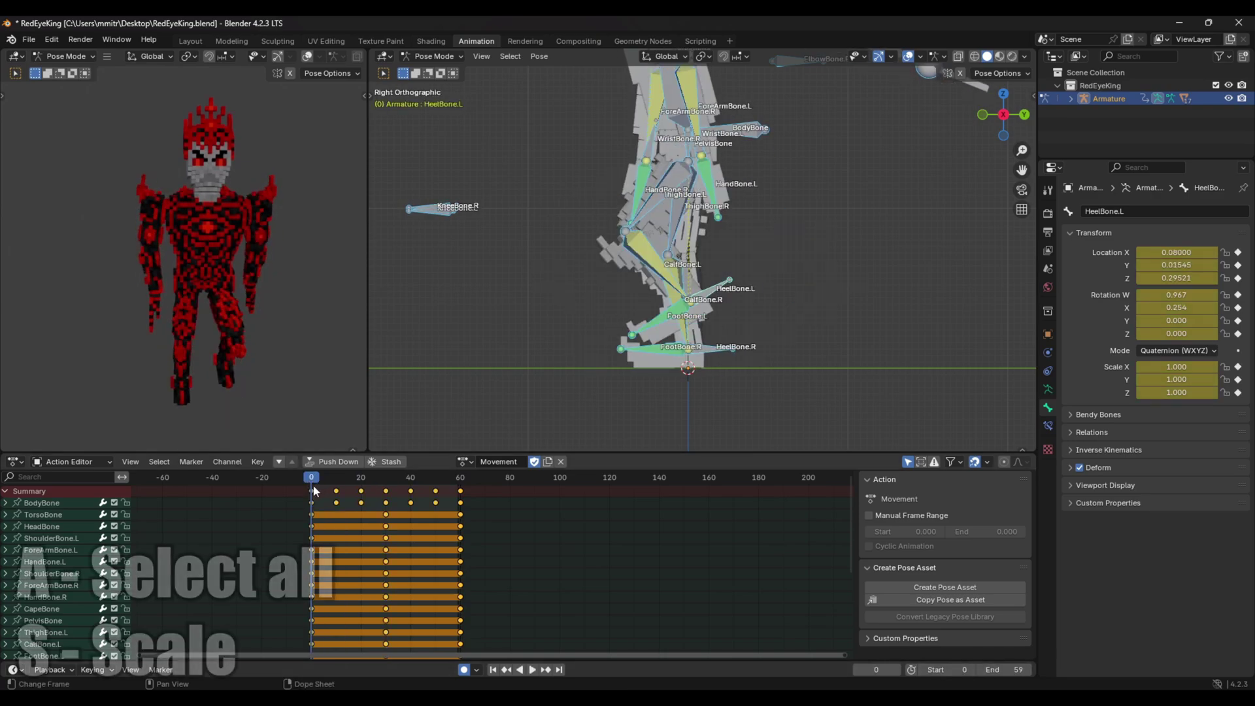
key("s")
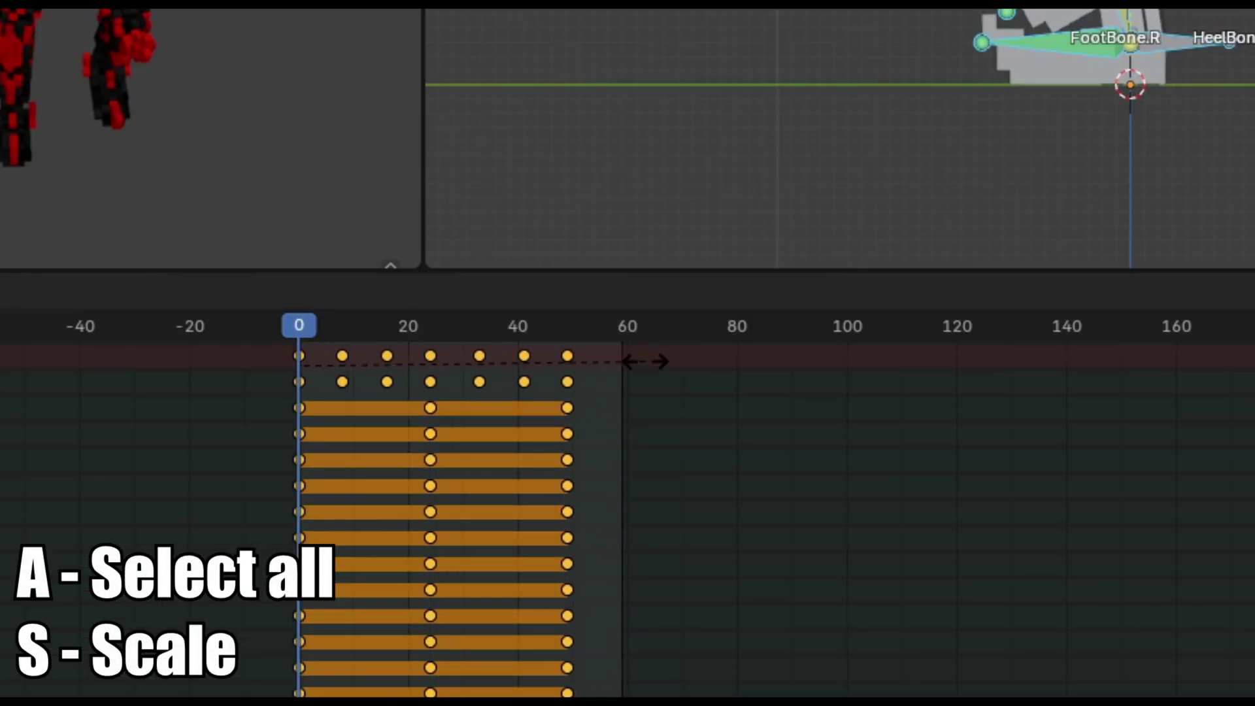
left_click(434, 365)
- Set the animation's end frame to 19, and play and scrub the loop to check the leg motion
left_click(1006, 672)
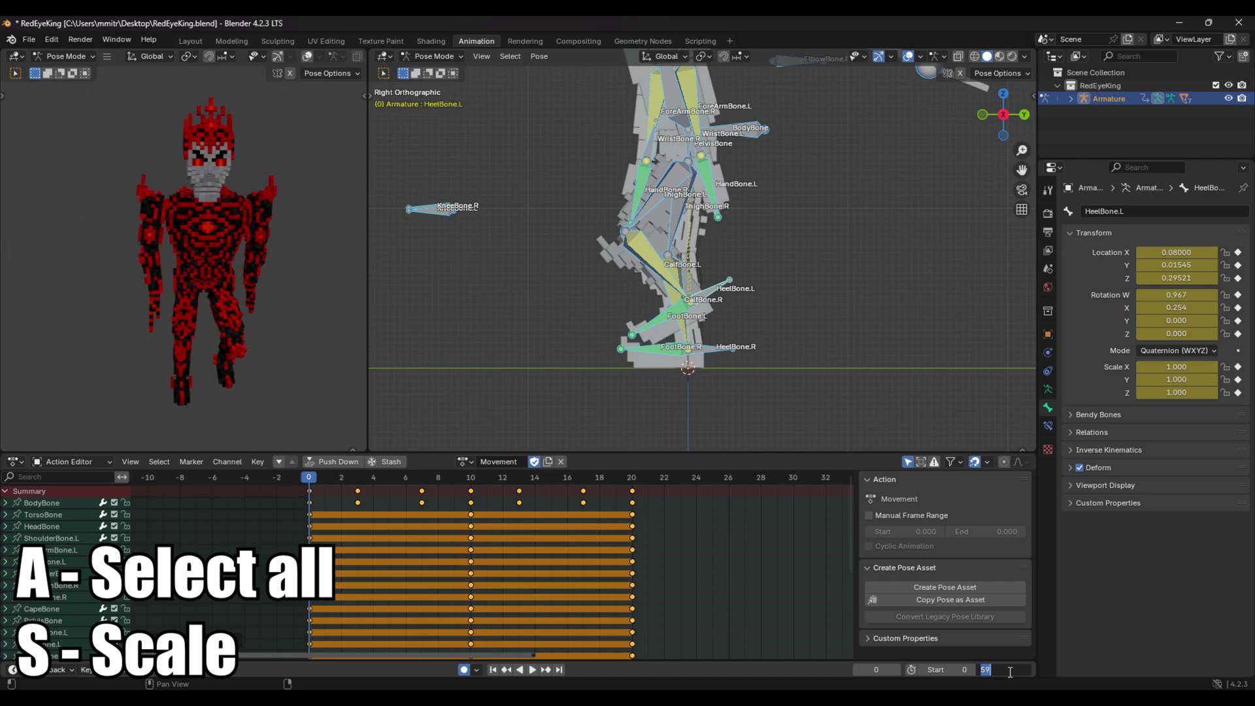
type("19")
key("Return")
key("space")
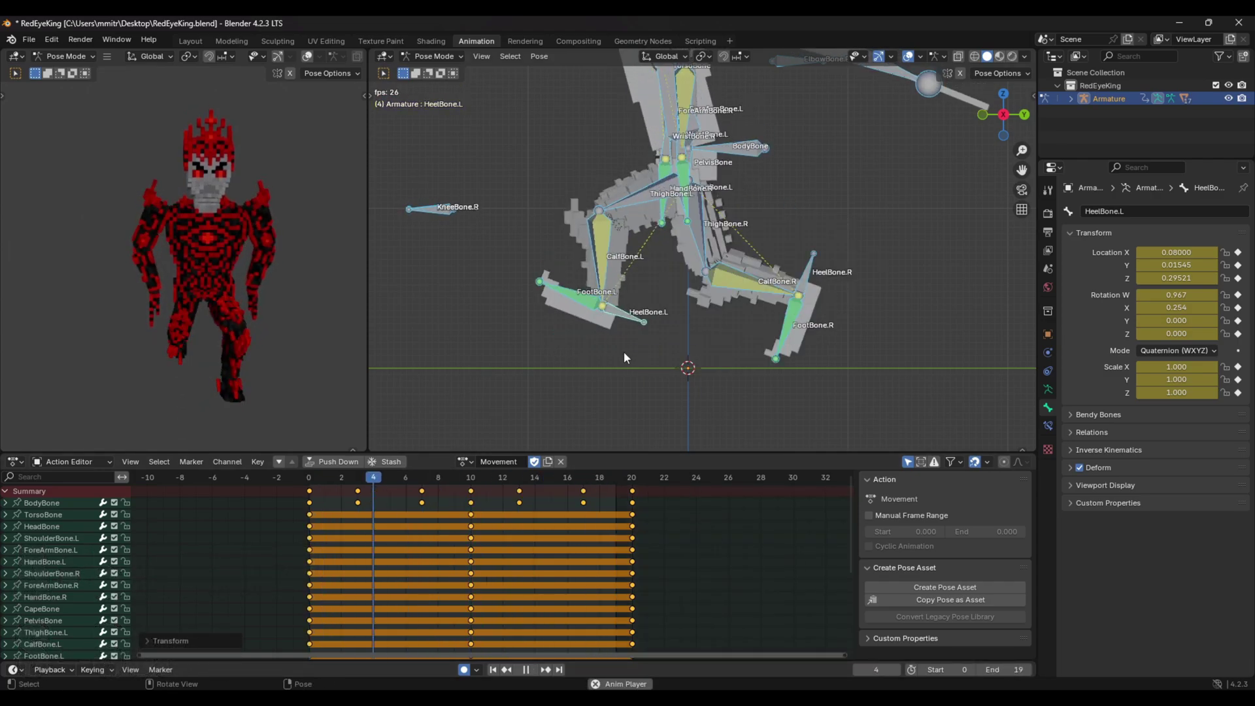
left_click_drag(470, 478, 309, 480)
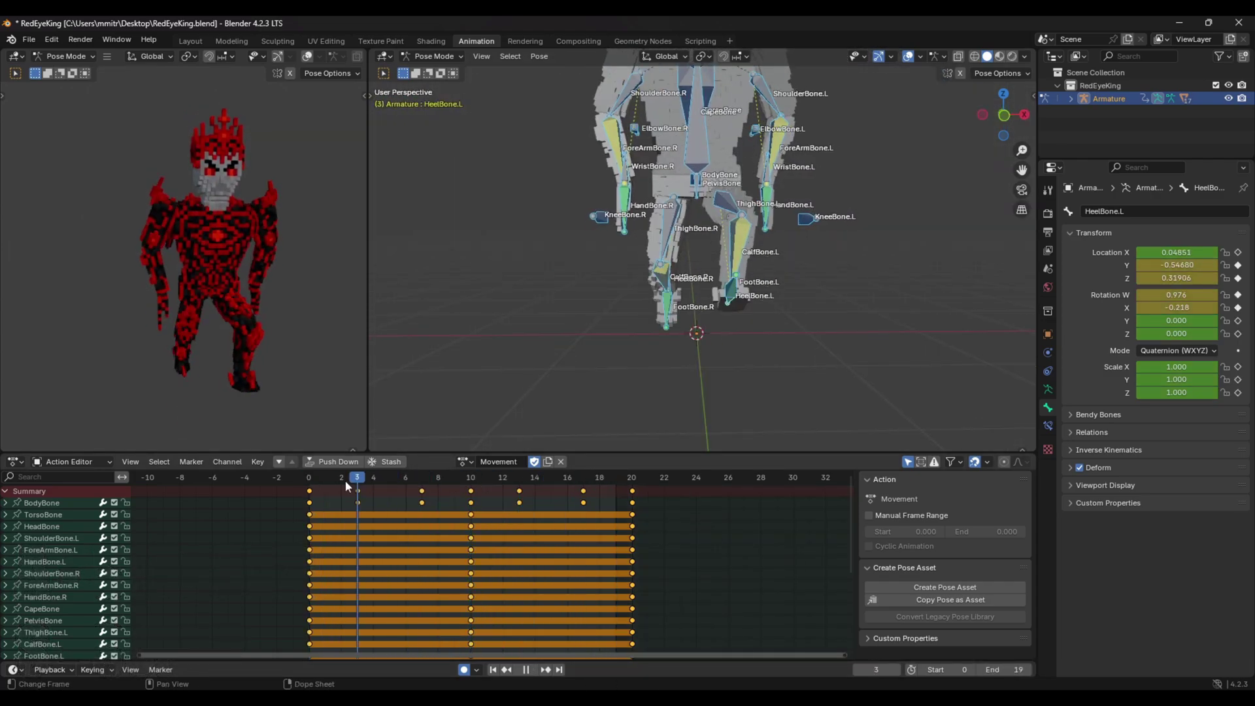
middle_click_drag(712, 314, 565, 321)
scroll(528, 332, "up", 2)
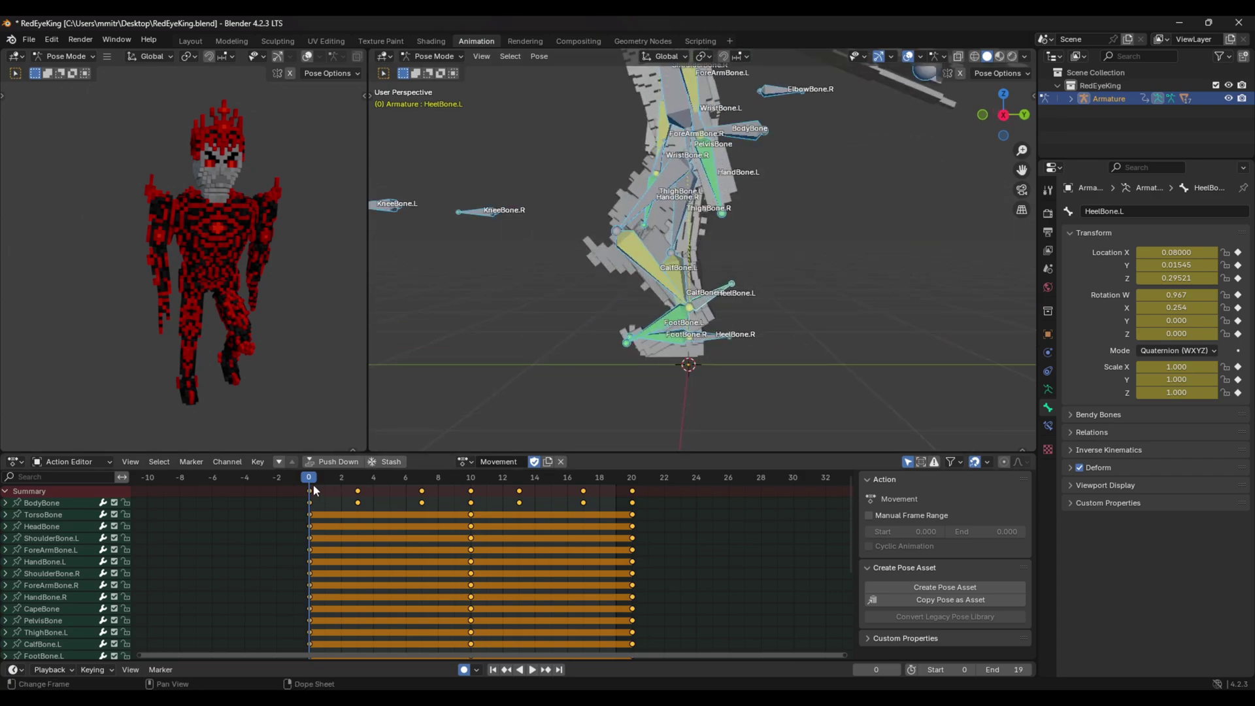
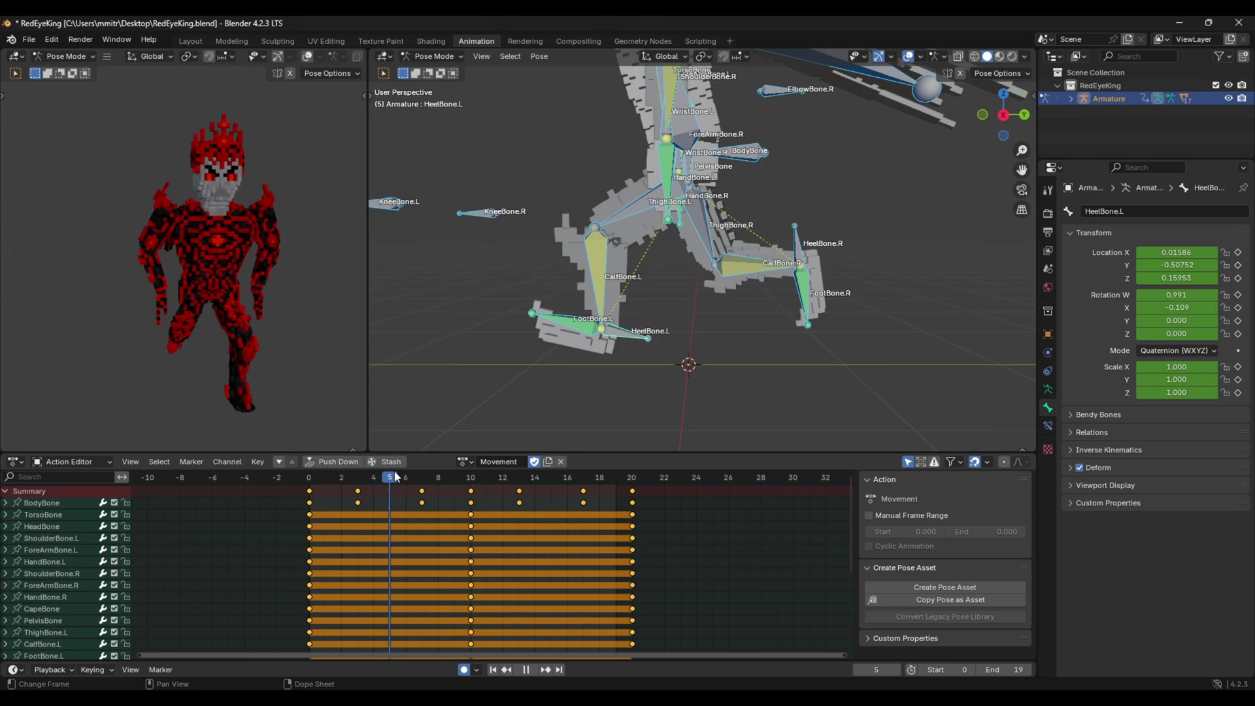
- Rotate HeelBone.L at frame 5 to level the left foot
left_click(622, 334)
key("KP_3")
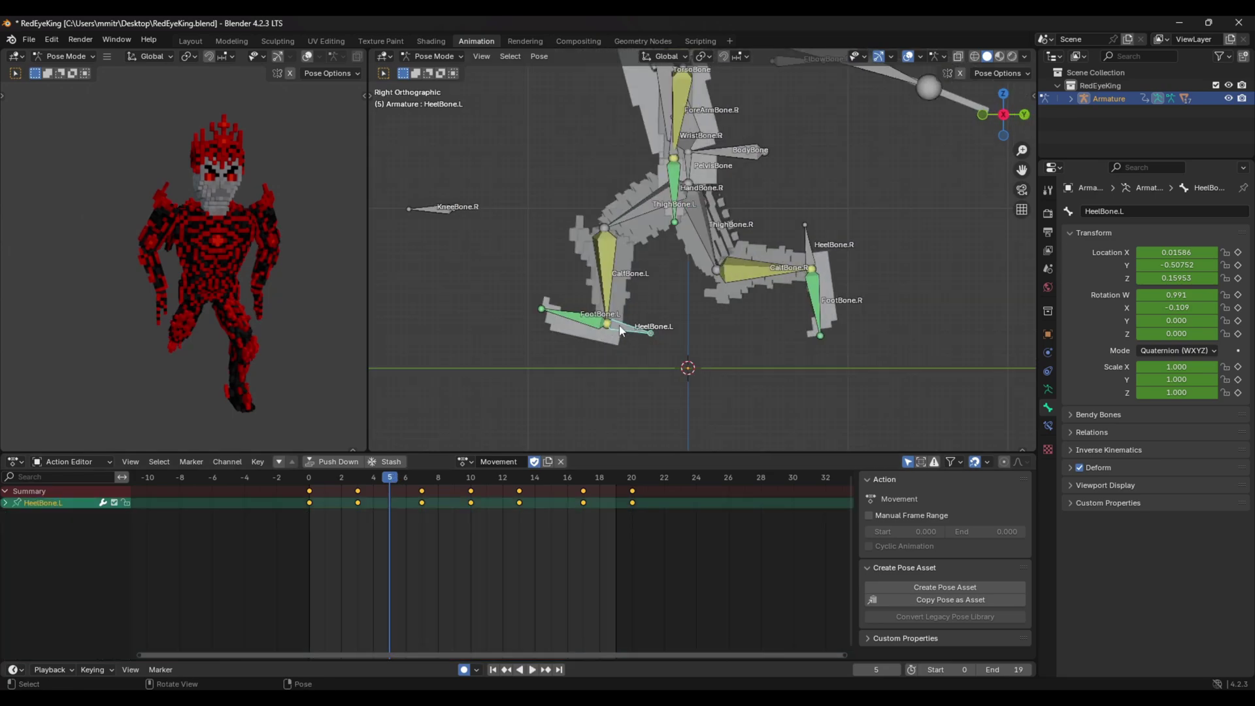
key("r")
left_click(662, 294)
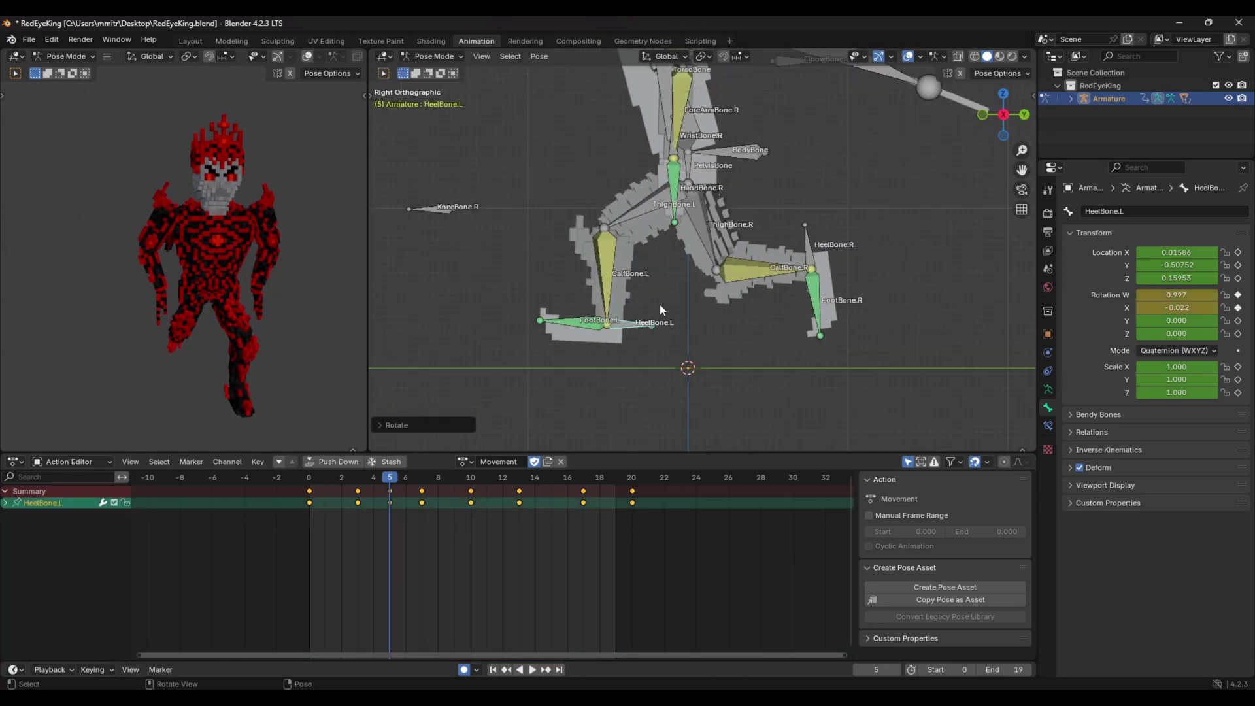
- Reset HeelBone.L at frame 5 and move it to Y -0.4 so the left foot stands flat on the ground
left_click(358, 478)
key("space")
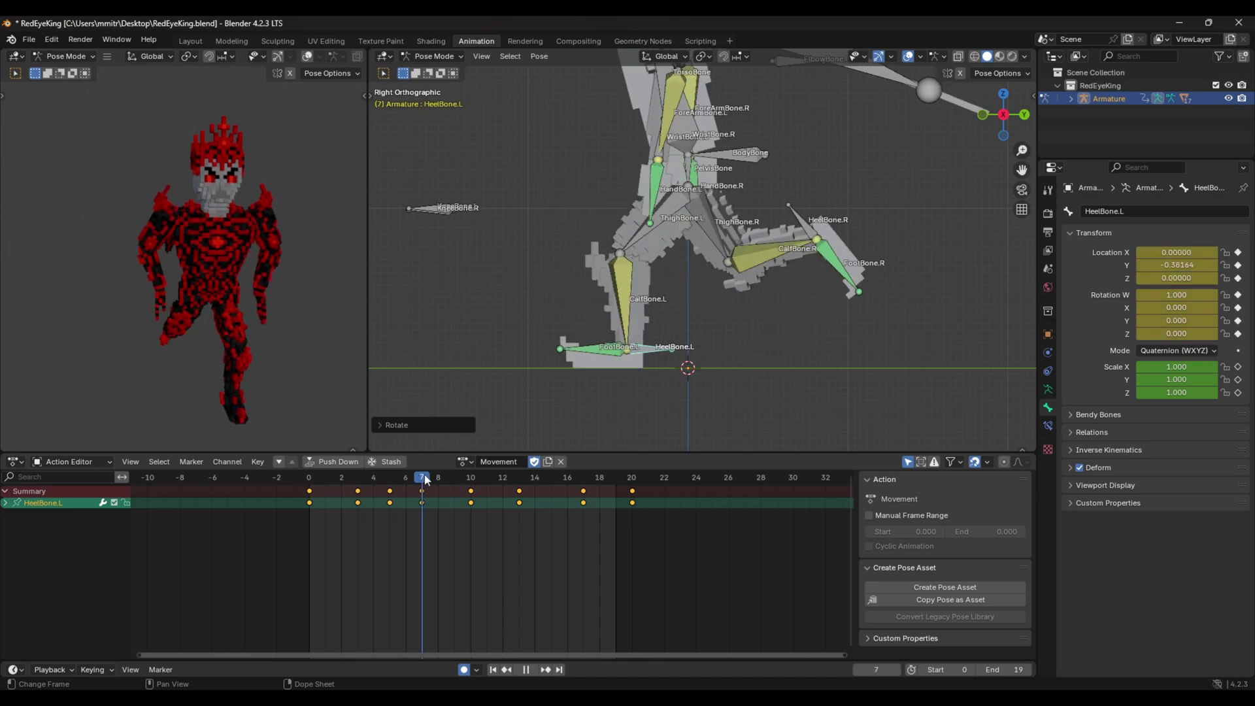
key("space")
left_click(390, 497)
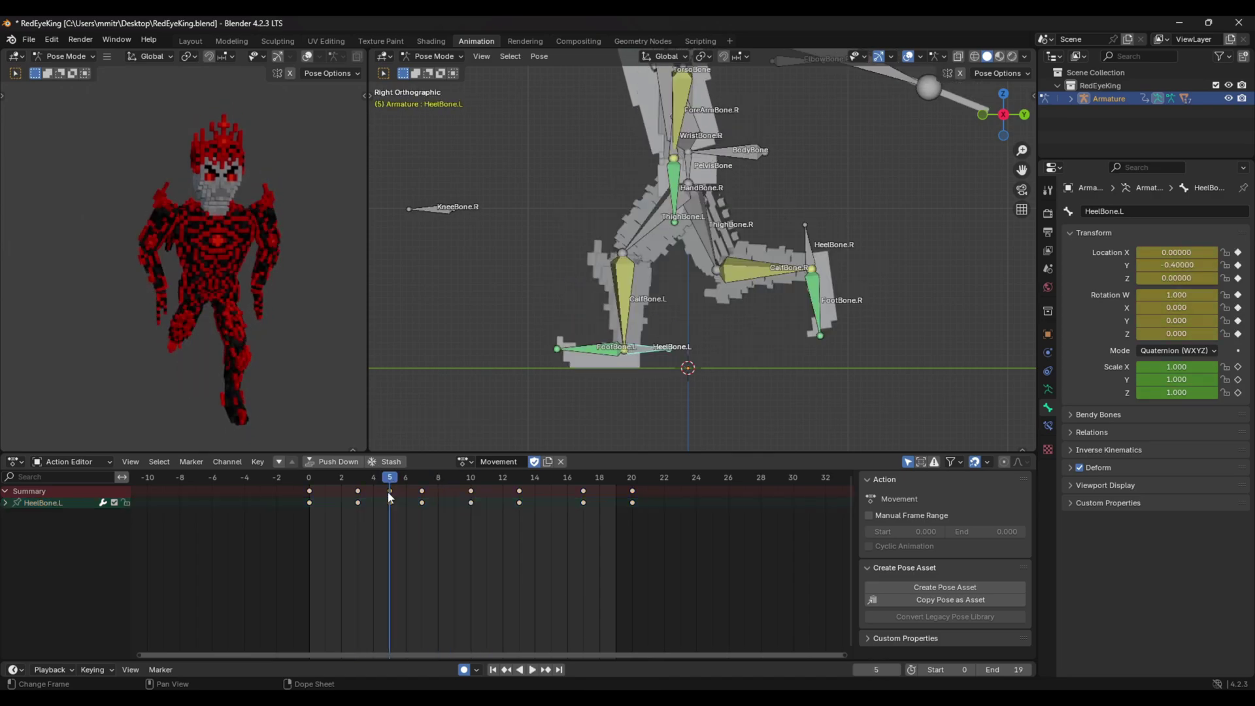
- With all bones selected, copy the frame 5 keyframe, paste it flipped at frame 15 and play the loop
key("a")
left_click(390, 491)
left_click(550, 482)
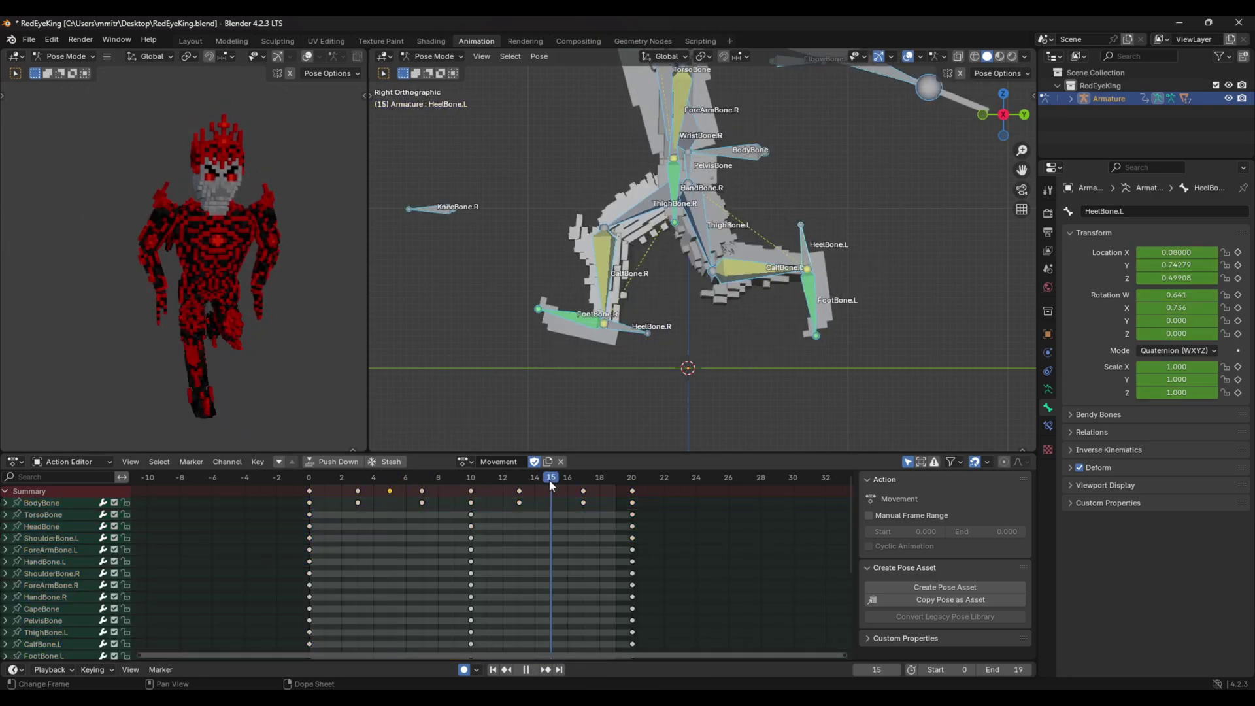
left_click(551, 490)
key("space")
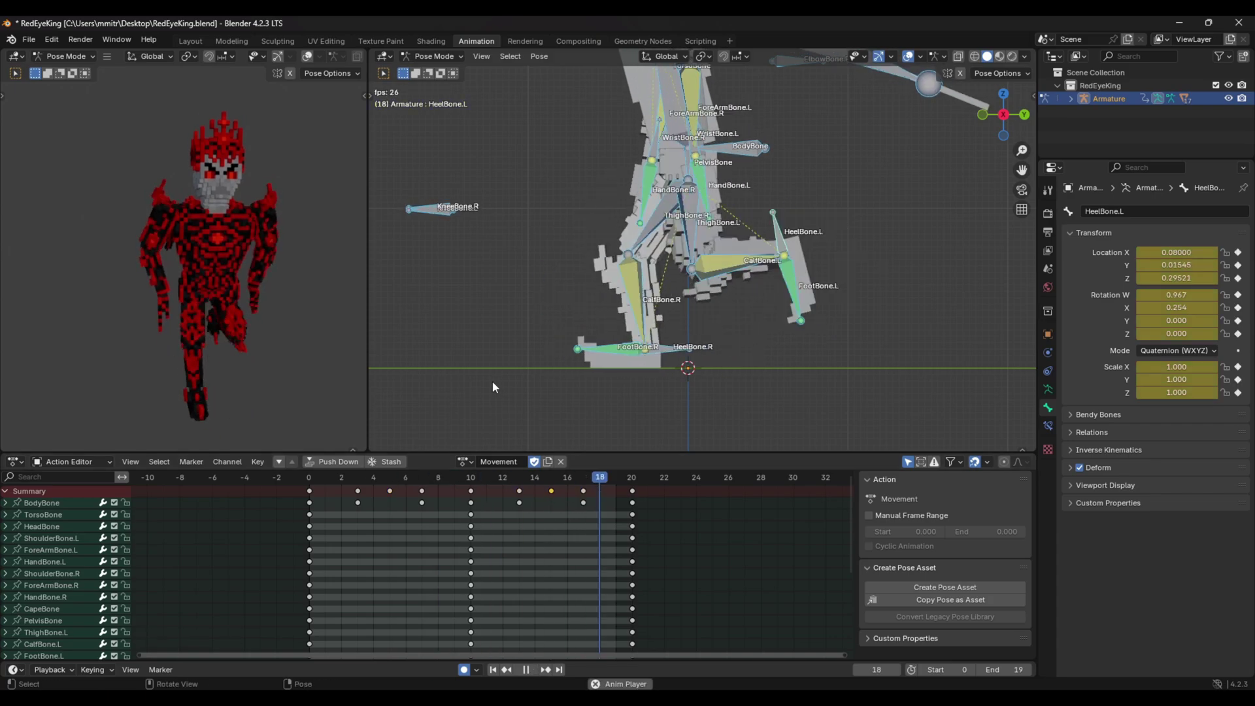
key("space")
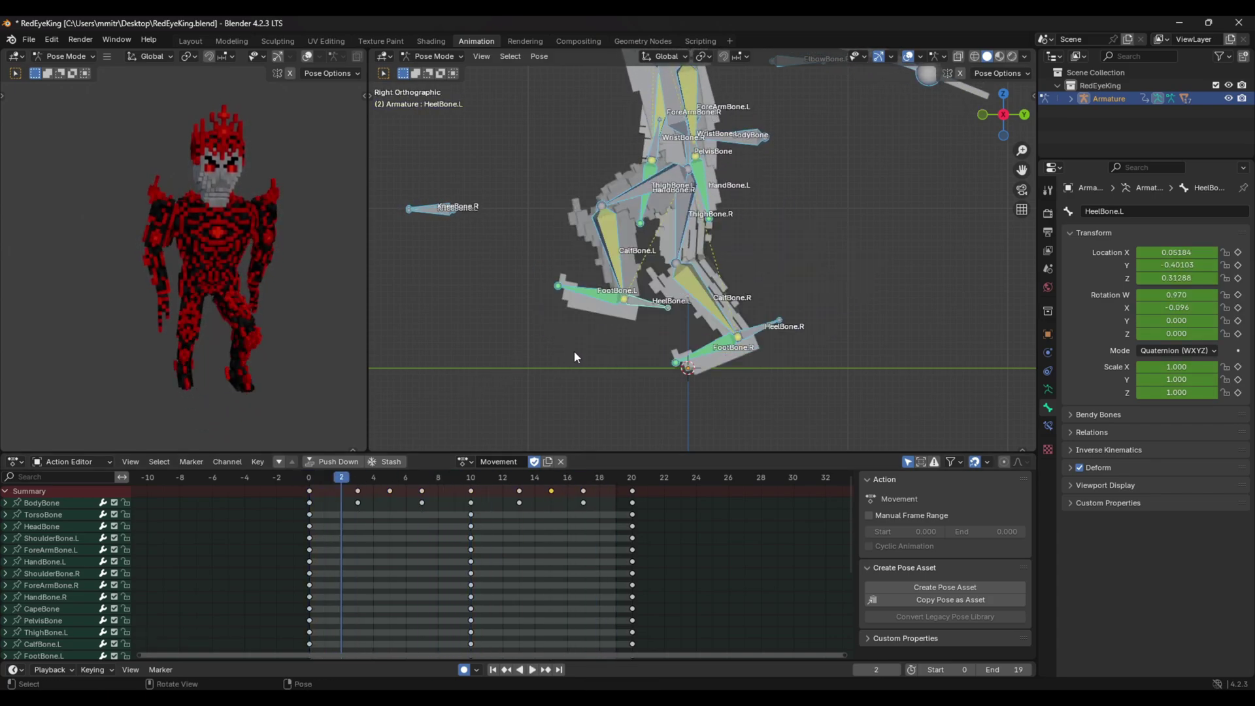
- Play the loop, and at frame 3 rotate HeelBone.R and move it back and up to about Y 0.706, Z 0.234
key("space")
key("space")
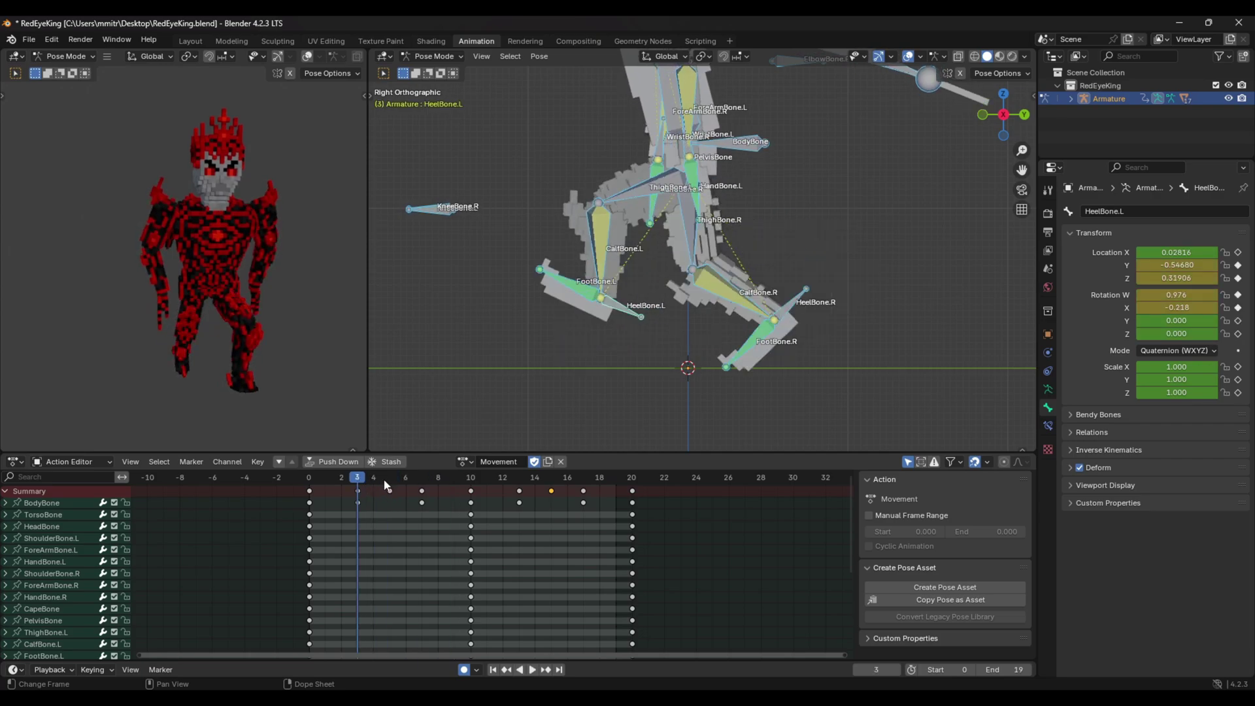
left_click(789, 319)
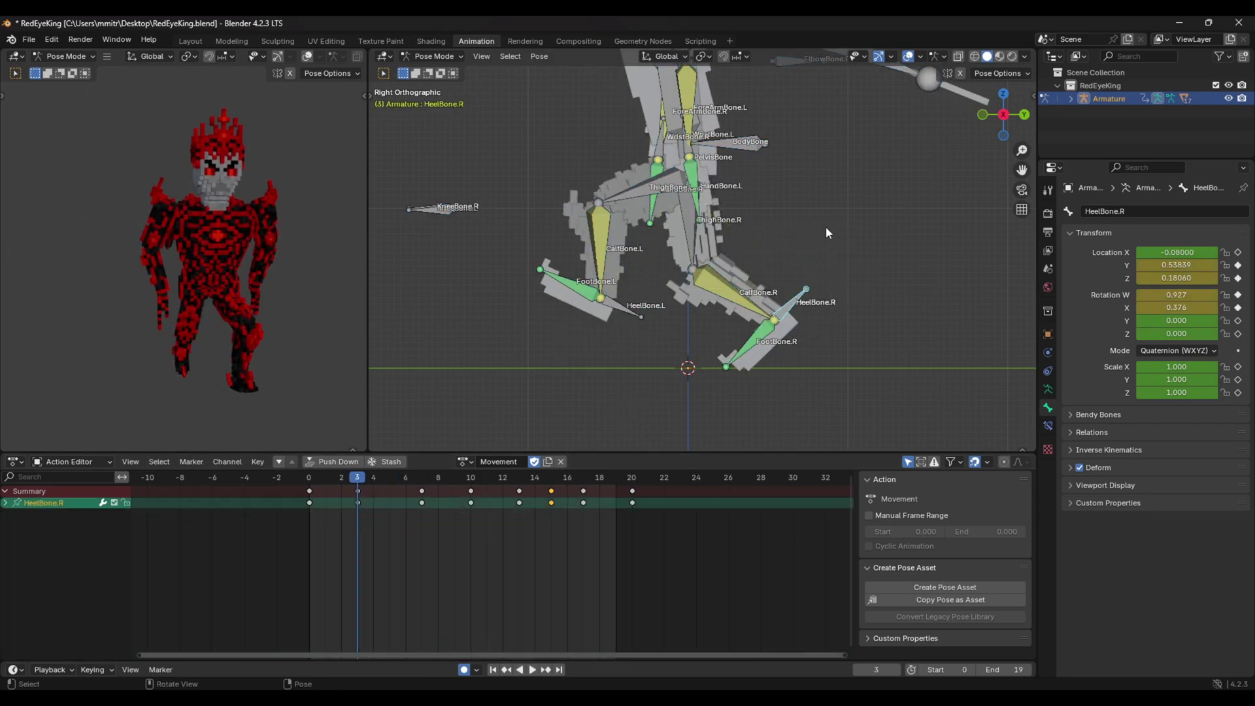
key("r")
left_click(809, 206)
key("g")
left_click(828, 191)
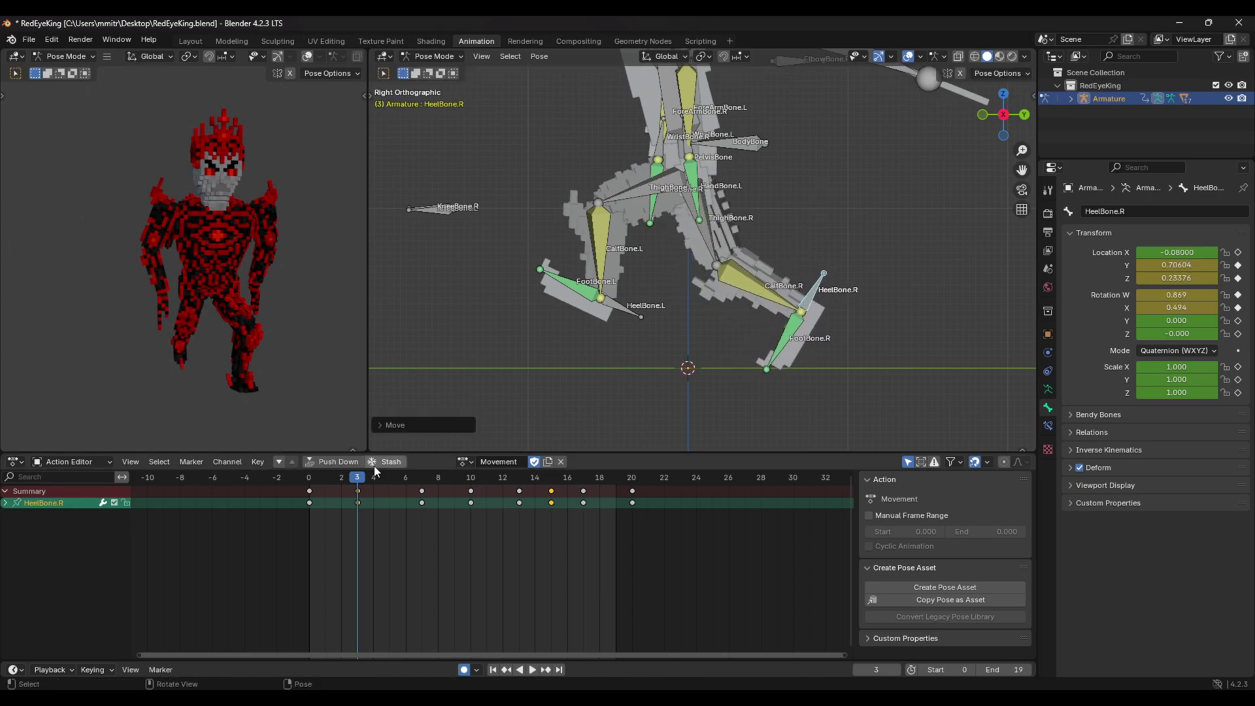
- With all bones selected, copy the frame 3 keyframe and paste it flipped at frame 13
key("a")
left_click(357, 491)
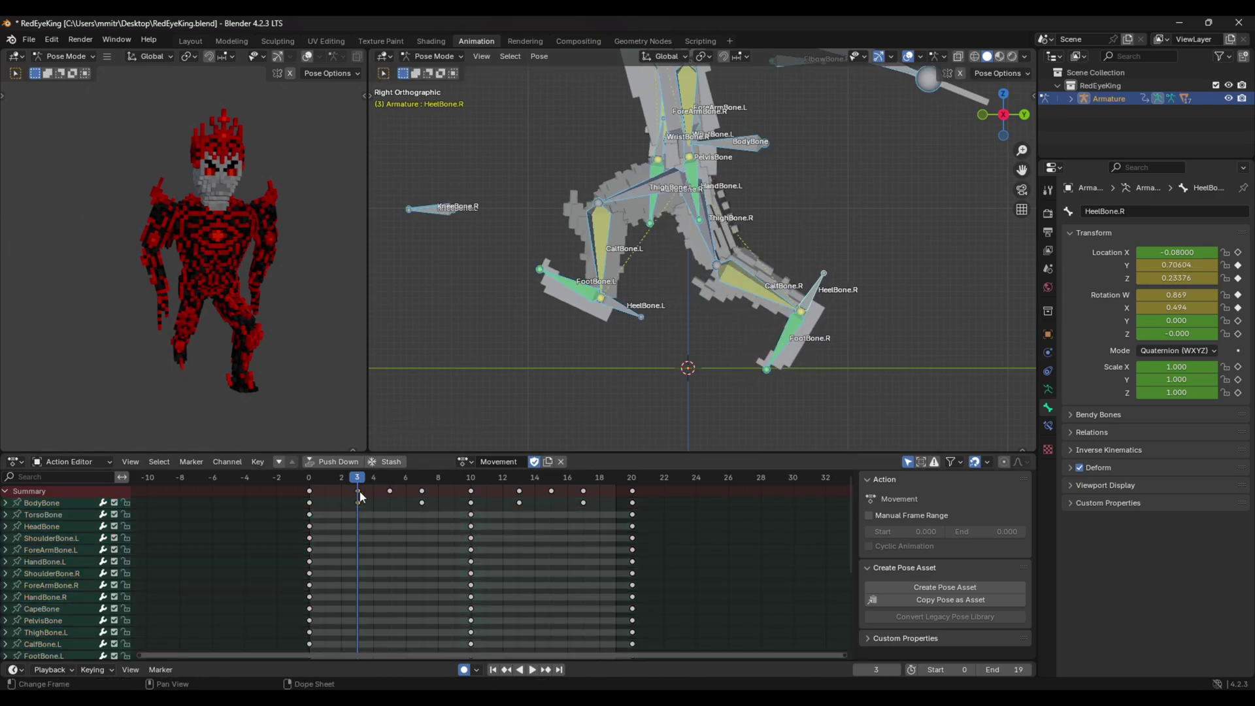
key("ctrl+c")
left_click(582, 483)
key("ctrl+shift+v")
- At frame 7, rotate HeelBone.R and move it to about Y 0.919, Z 0.820, and paste the full pose flipped at frame 17
left_click(421, 478)
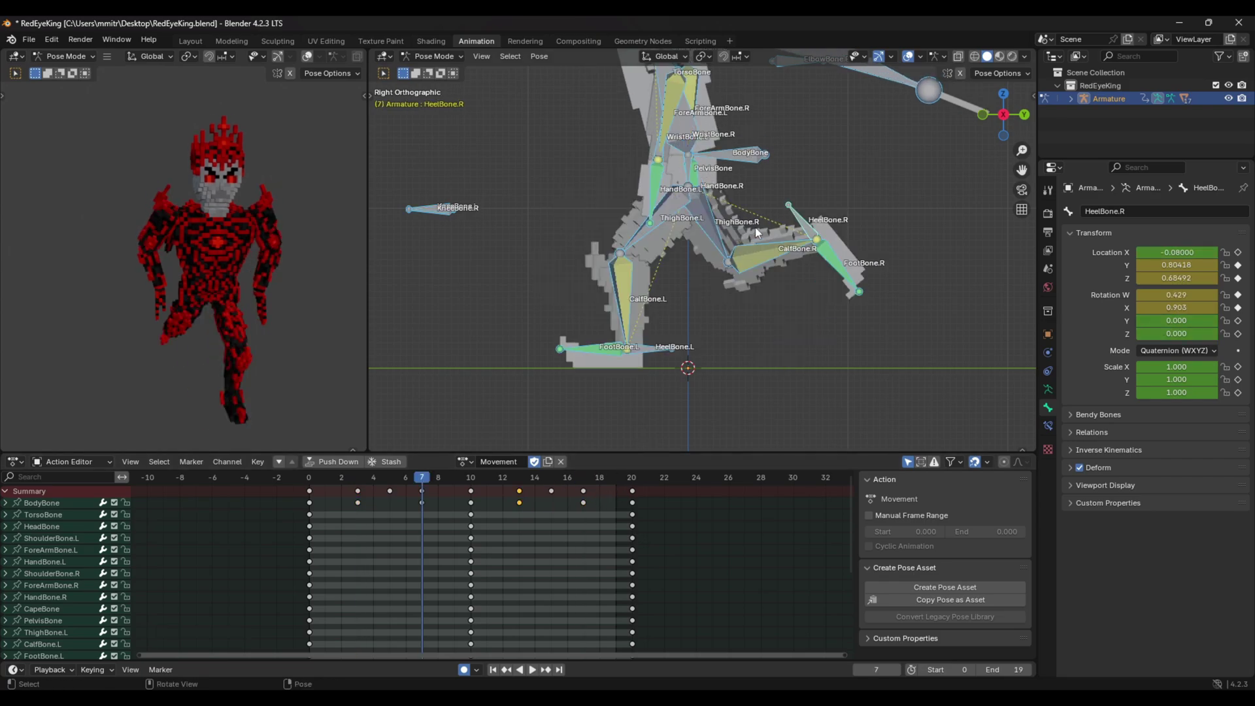
left_click(805, 225)
key("r")
left_click(807, 140)
key("g")
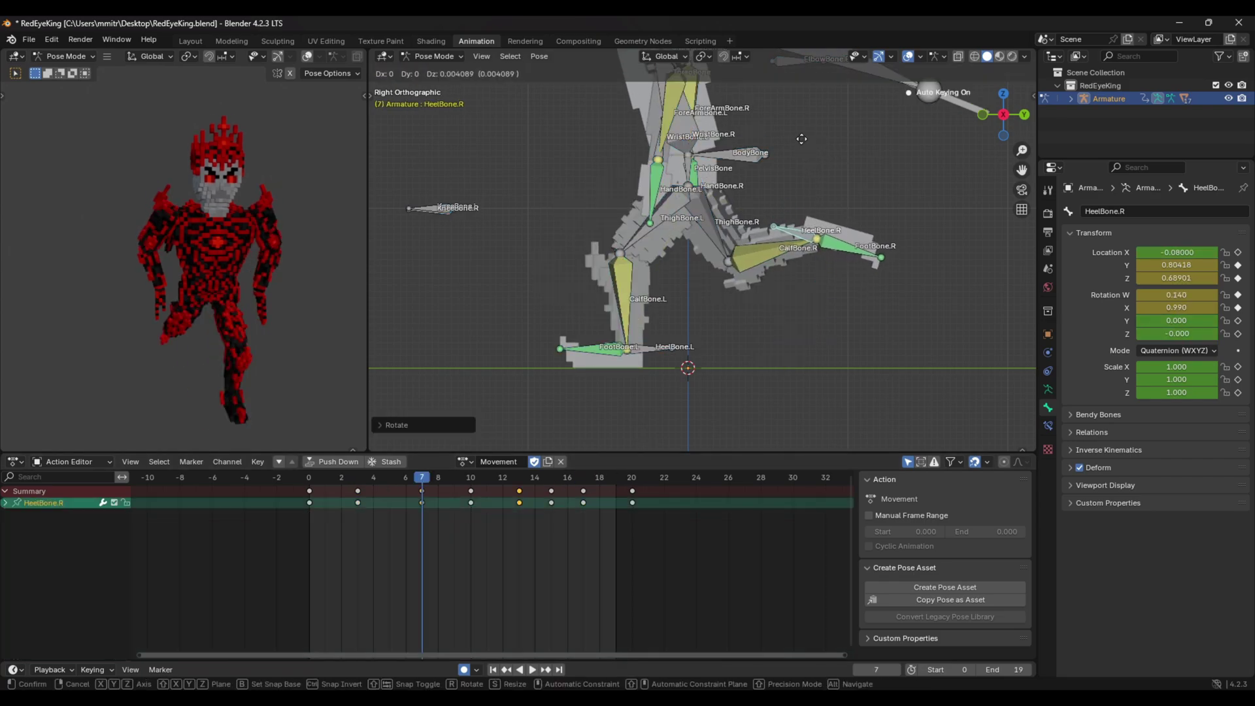
left_click(819, 119)
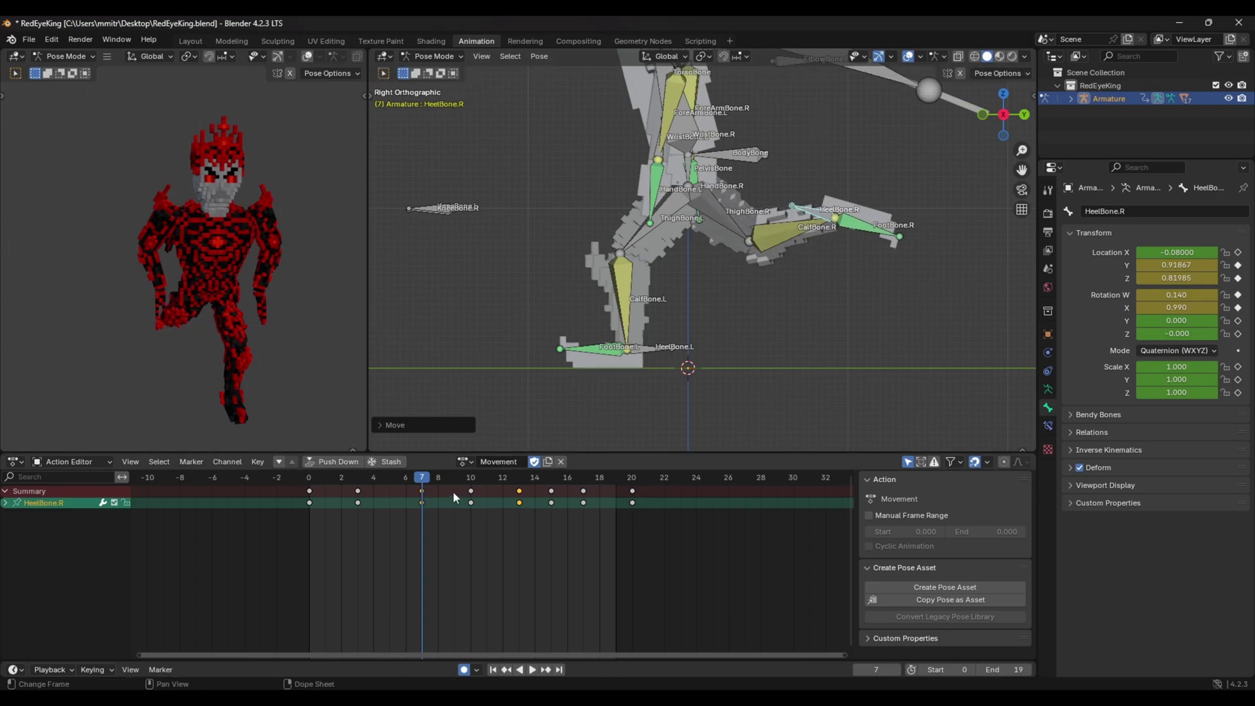
key("a")
- Try repositioning HeelBone.L at frame 3 and play the loop to check the leg motion
left_click(662, 349)
key("Down")
key("Down")
key("g")
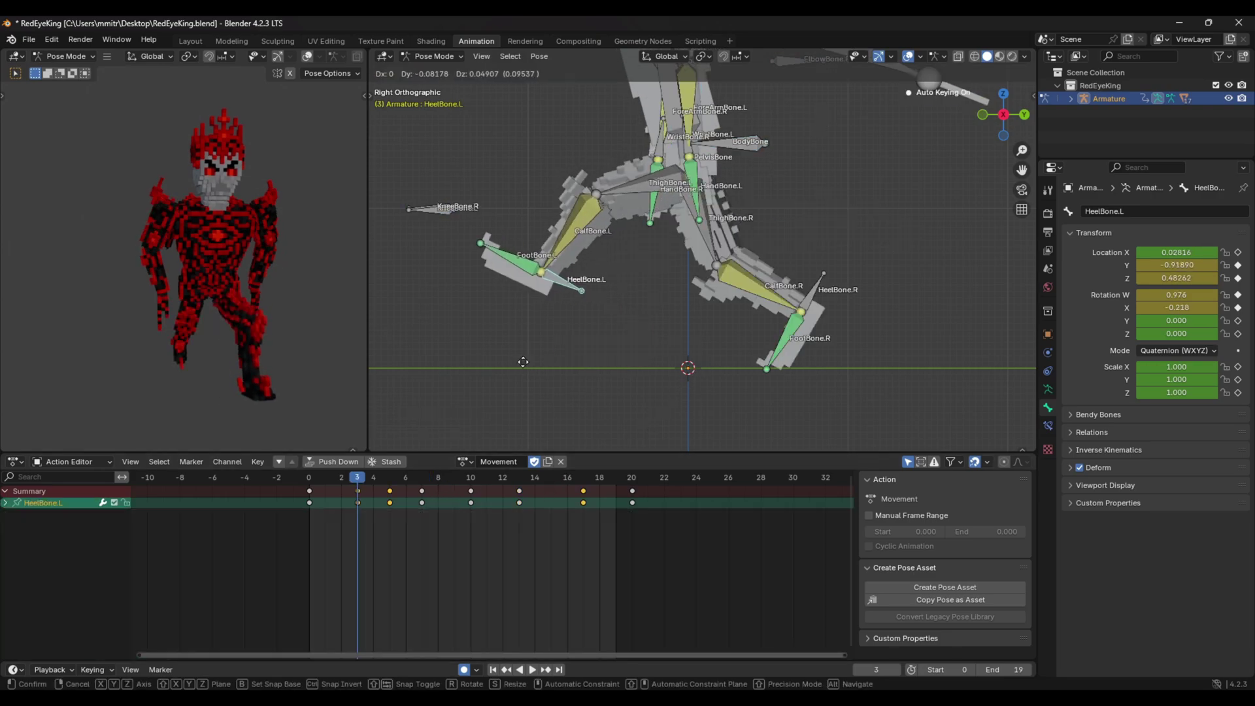
left_click(517, 358)
key("g")
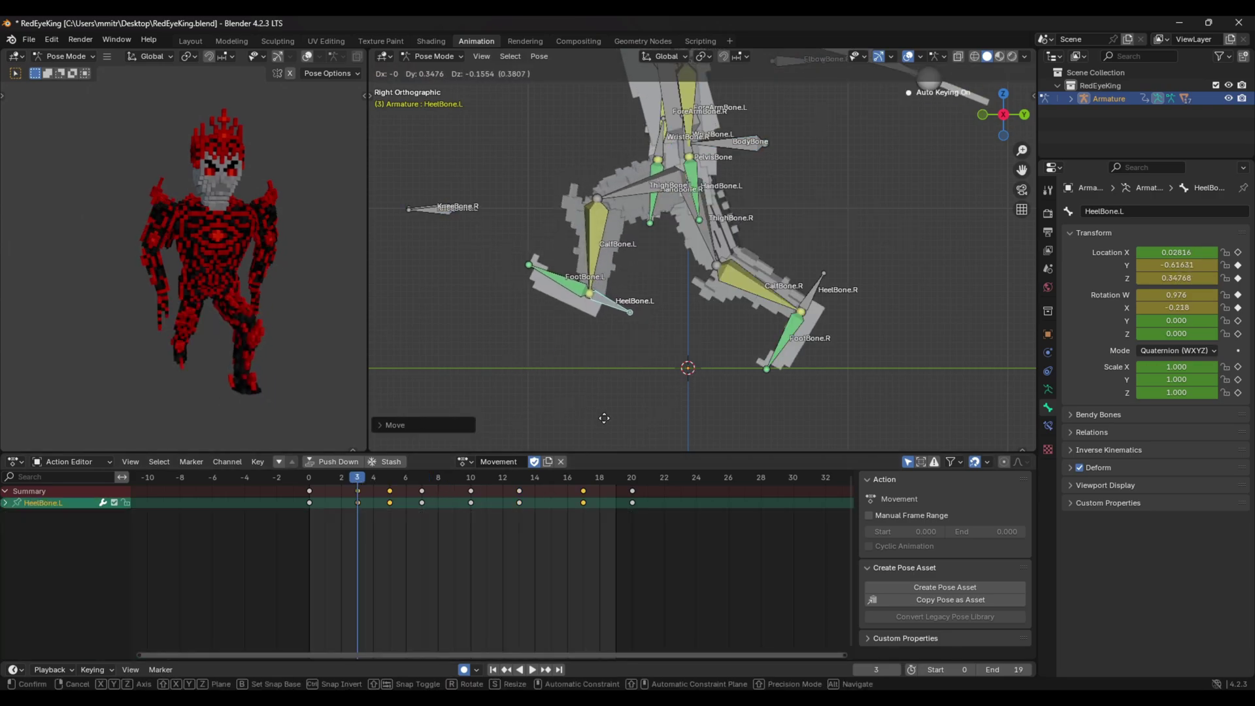
left_click(623, 407)
key("space")
key("space")
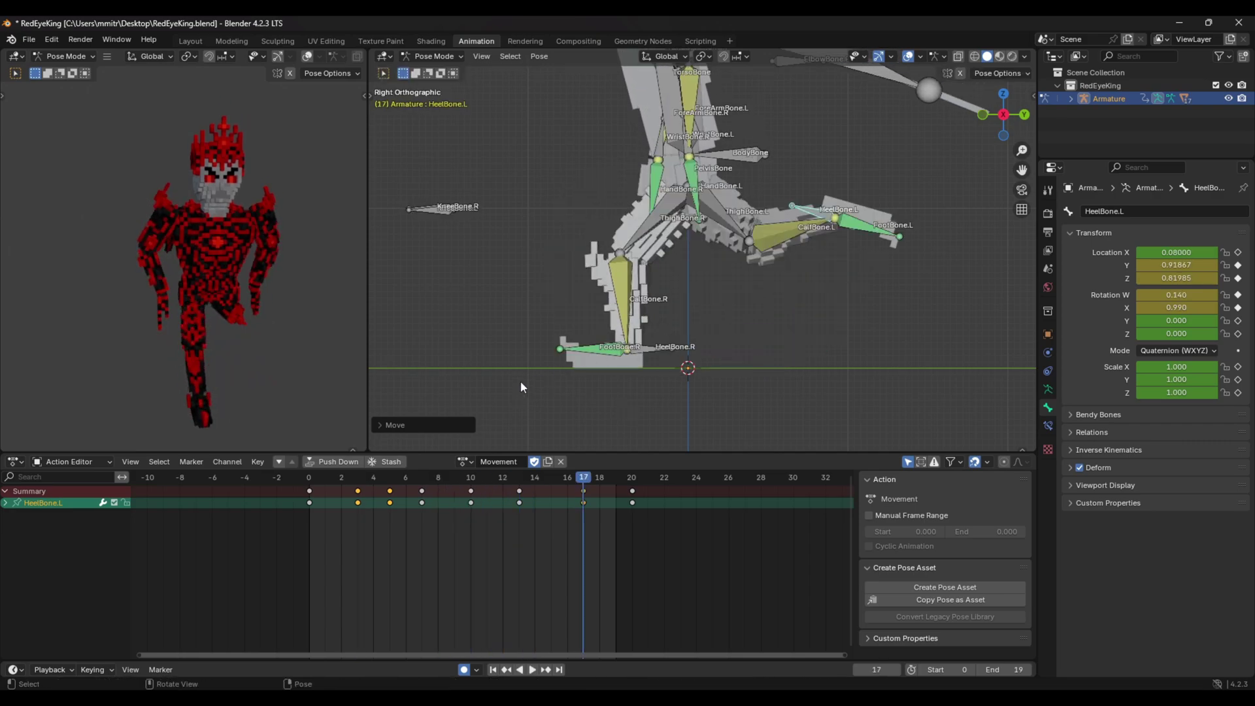
key("space")
key("space")
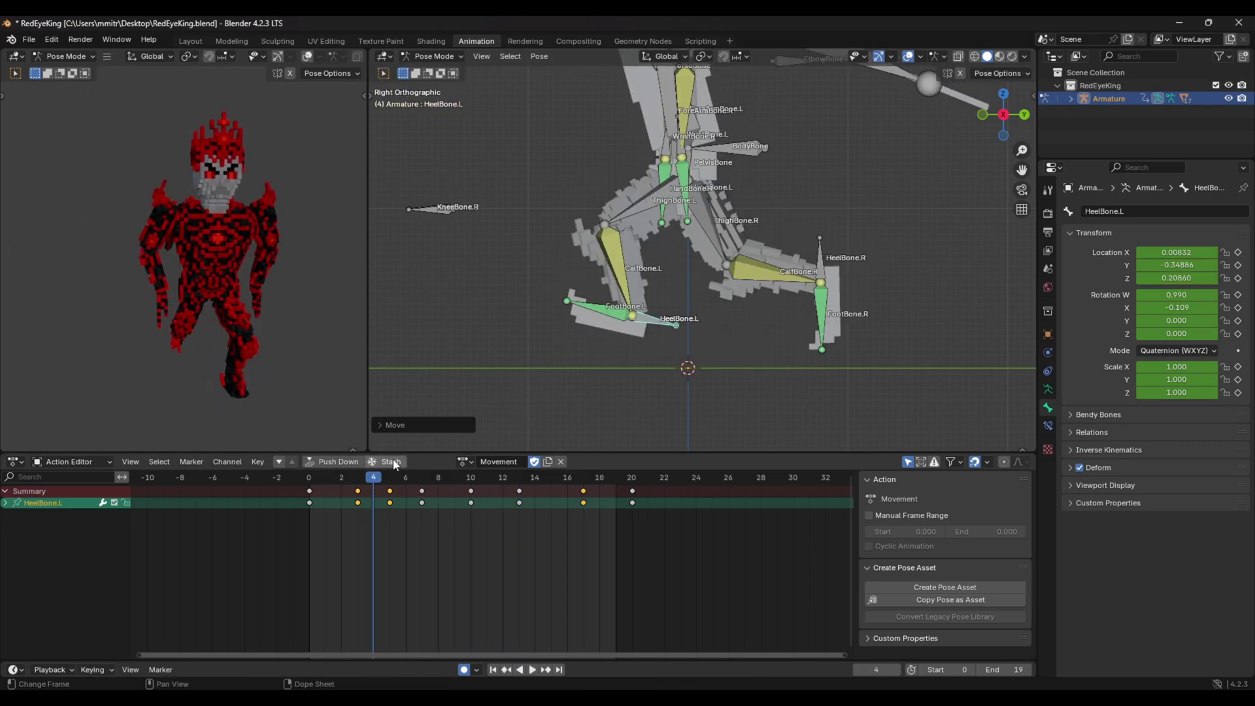
- Reposition HeelBone.L at frame 7 and to Y -0.52 at frame 5, and paste both keyframes flipped at frames 17 and 15
left_click_drag(375, 485, 422, 479)
key("g")
left_click(652, 371)
key("g")
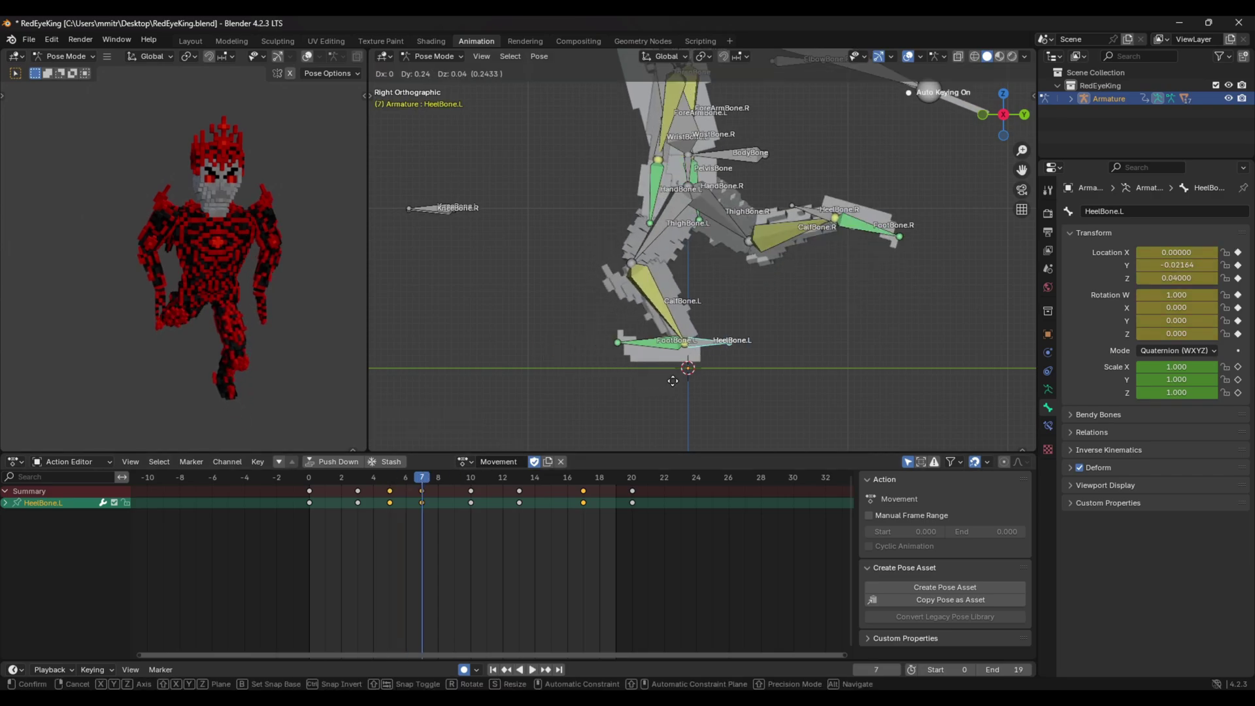
left_click(657, 387)
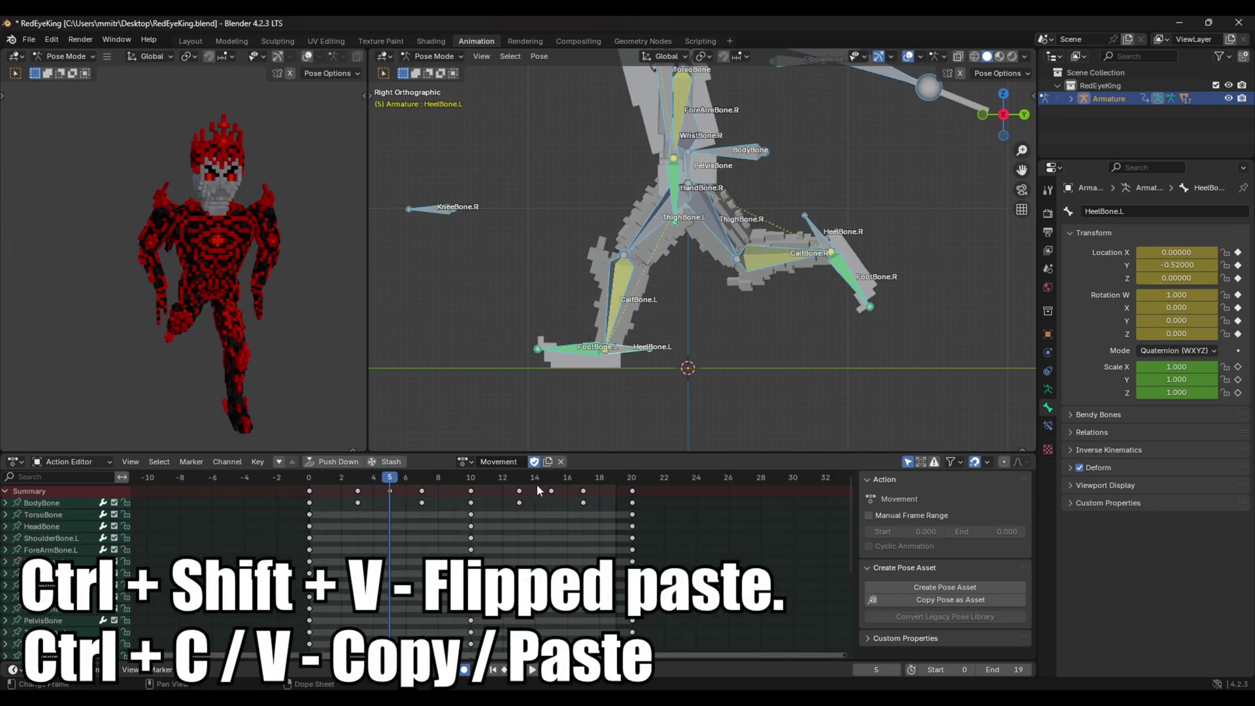
left_click_drag(536, 483, 554, 485)
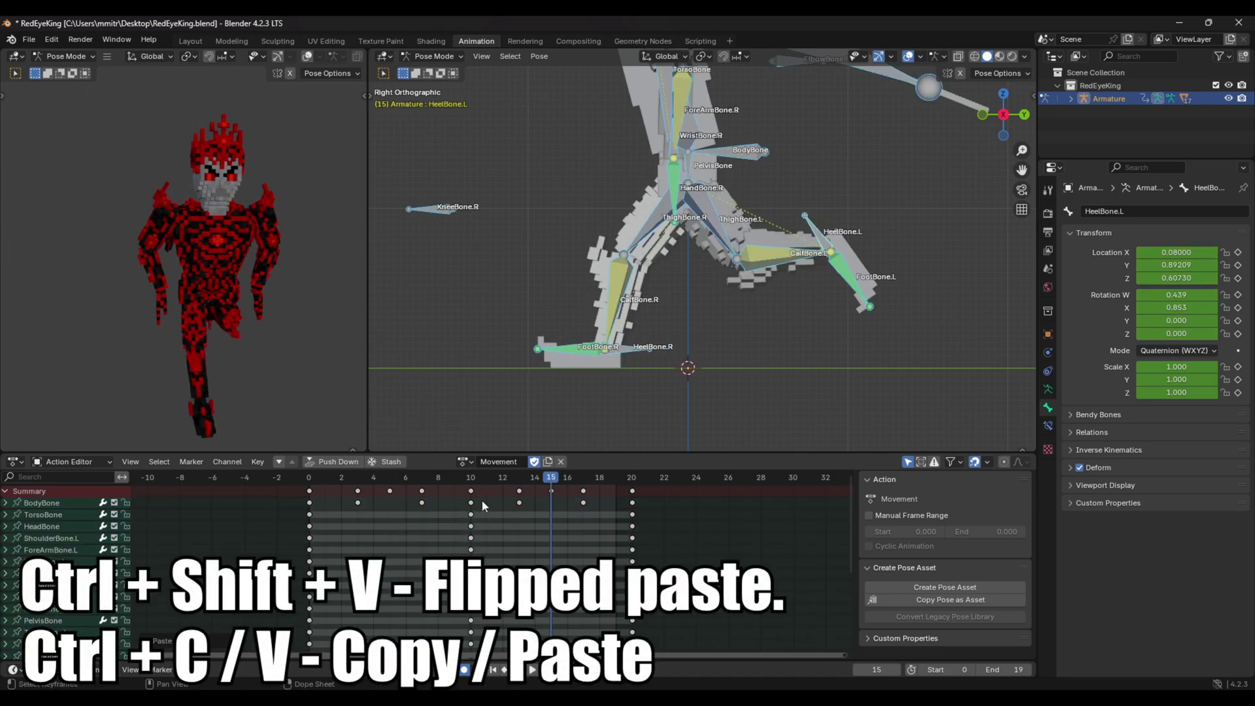
left_click(472, 479)
- Move HeelBone.R further up and back at frame 3 and play the loop to check the stride
left_click(356, 478)
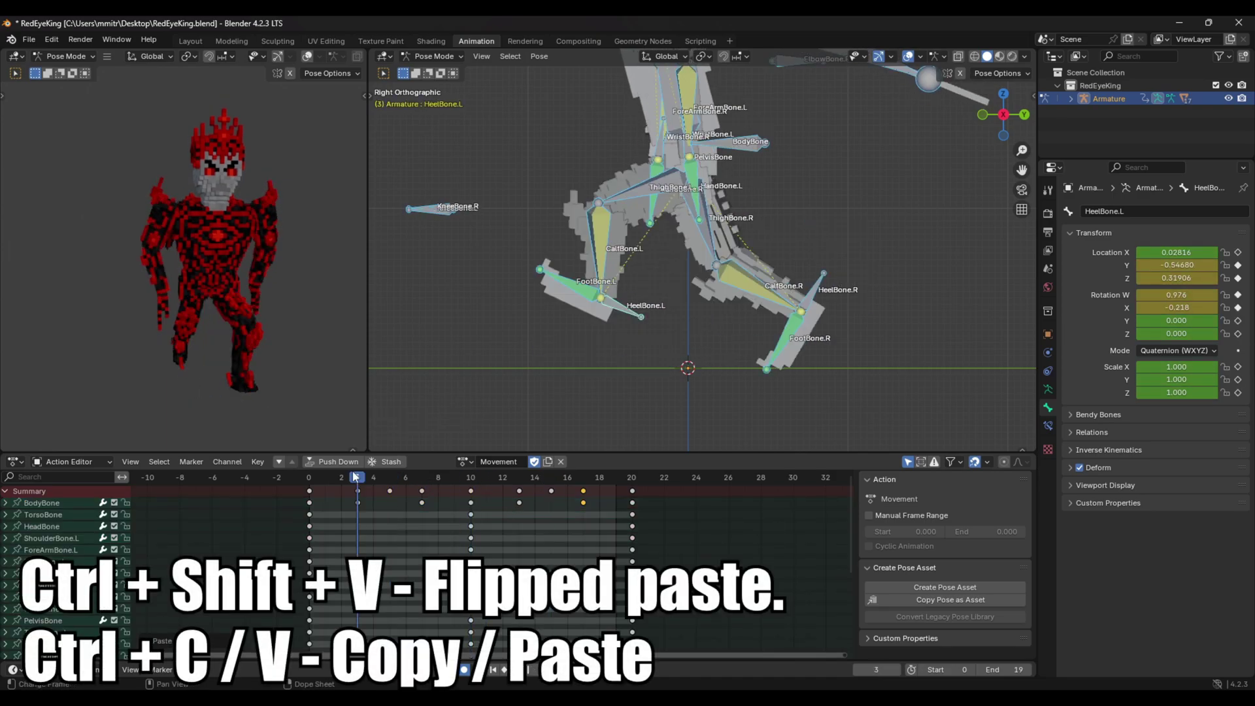
left_click(812, 293)
key("g")
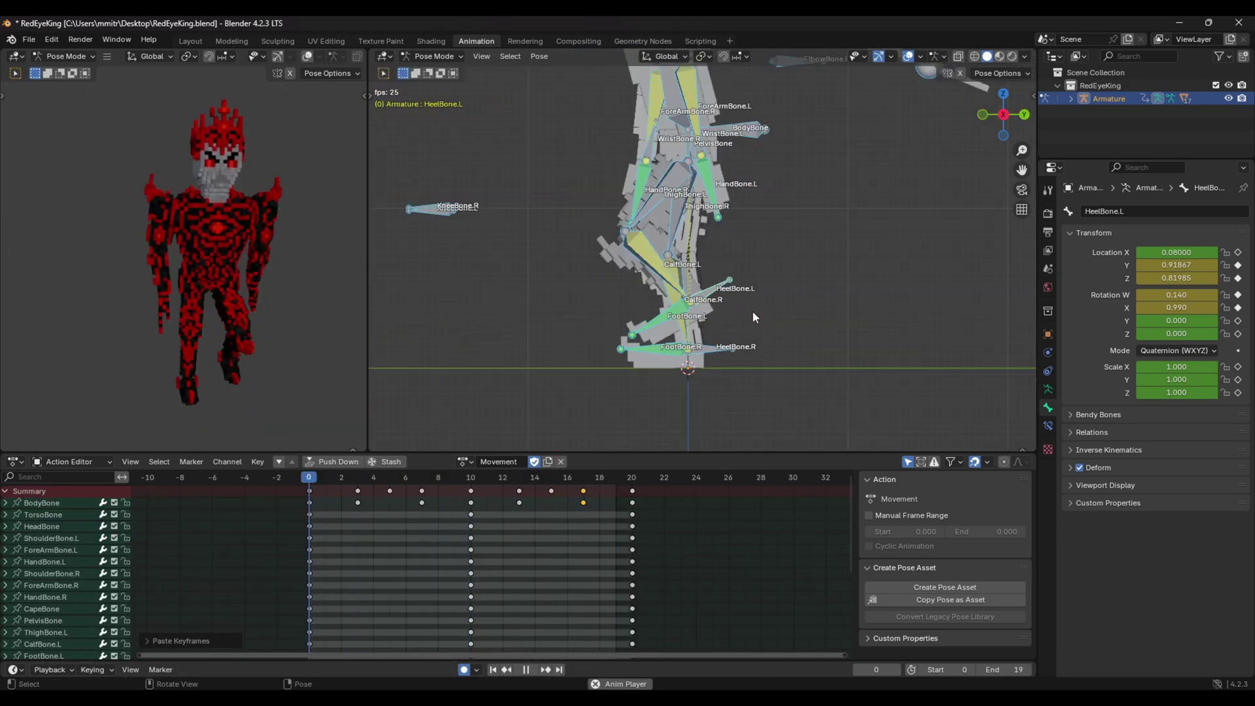
scroll(752, 311, "down", 5)
scroll(747, 268, "up", 4)
- Lower BodyBone to Z -0.25603 at frame 7, paste the keyframe flipped at frame 17 and play the loop
left_click(392, 479)
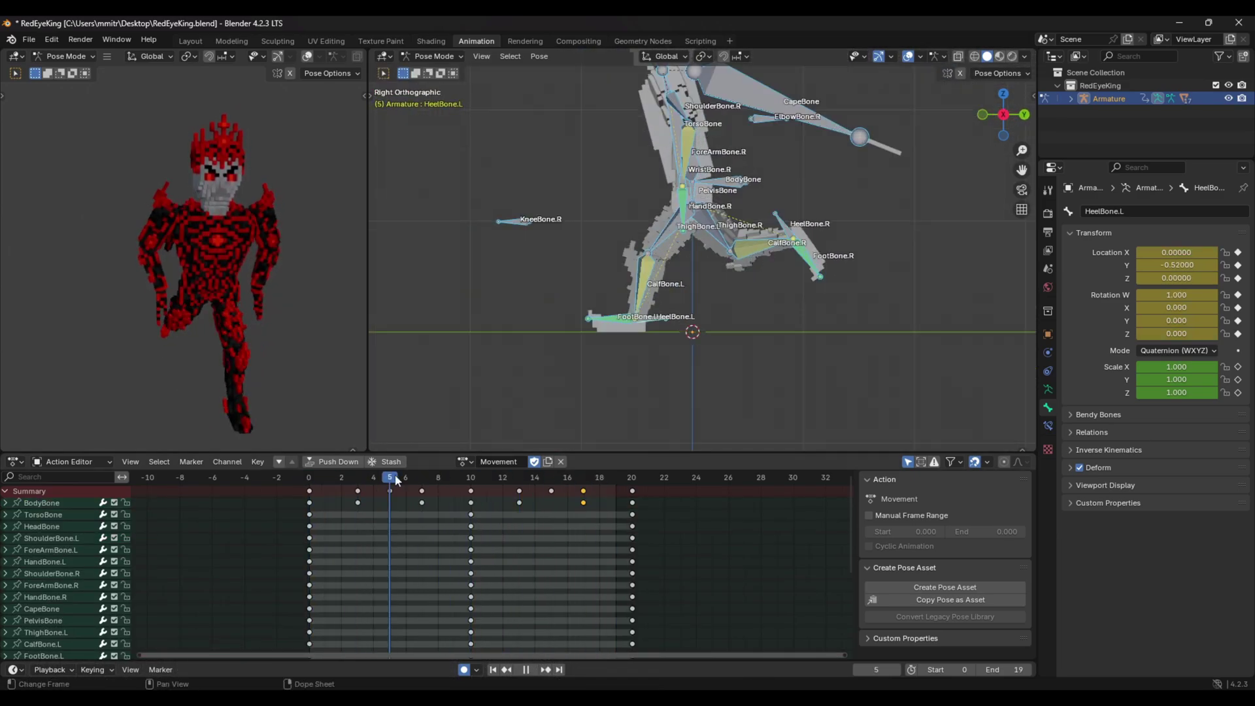
left_click_drag(396, 482, 421, 484)
left_click(728, 190)
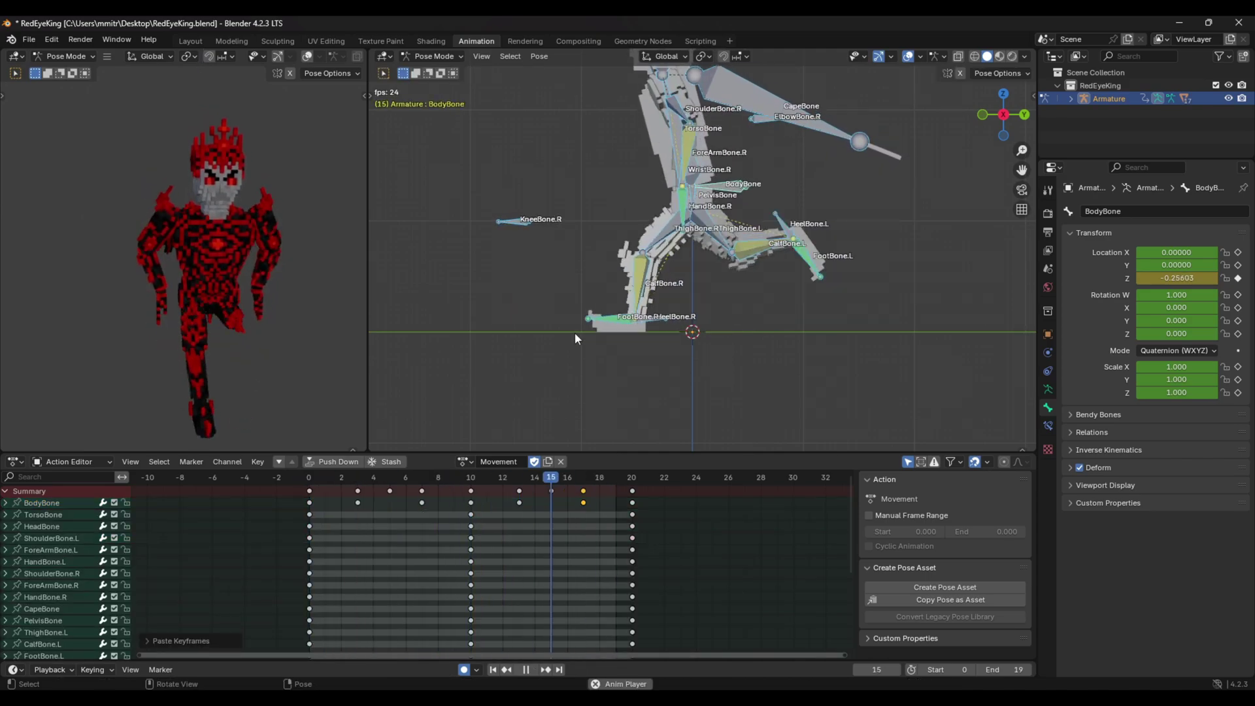
key("space")
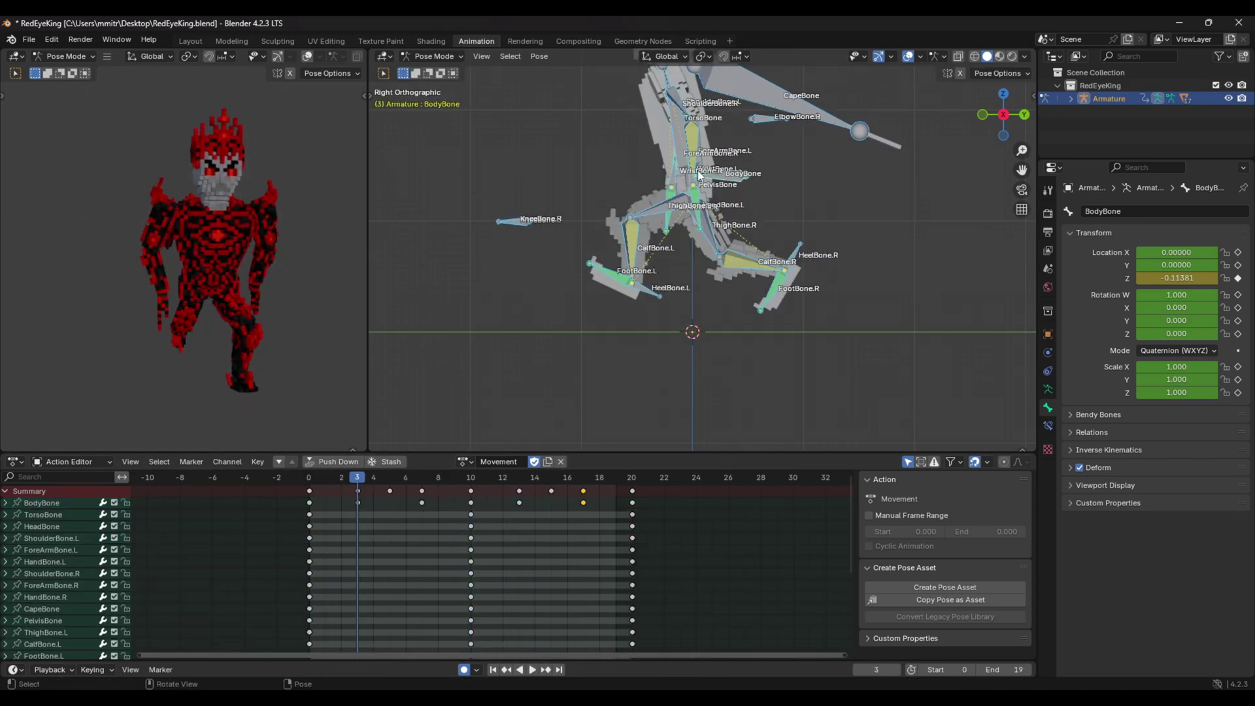
- Raise BodyBone along Z to -0.03138 at frame 3, paste the keyframe flipped at frame 13 and play the loop
left_click(736, 187)
key("g")
key("z")
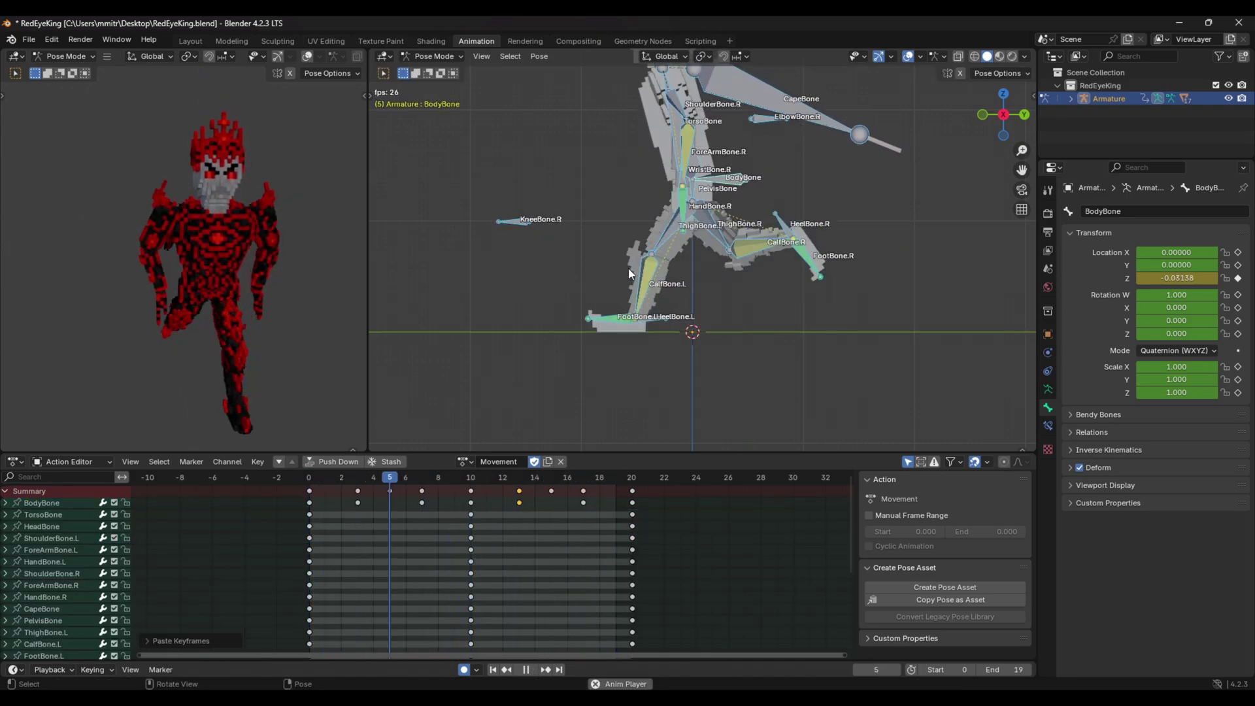
key("space")
- Rotate PelvisBone at frame 3 in the top view to twist the hips with the stride
key("KP_1")
scroll(700, 159, "up", 1)
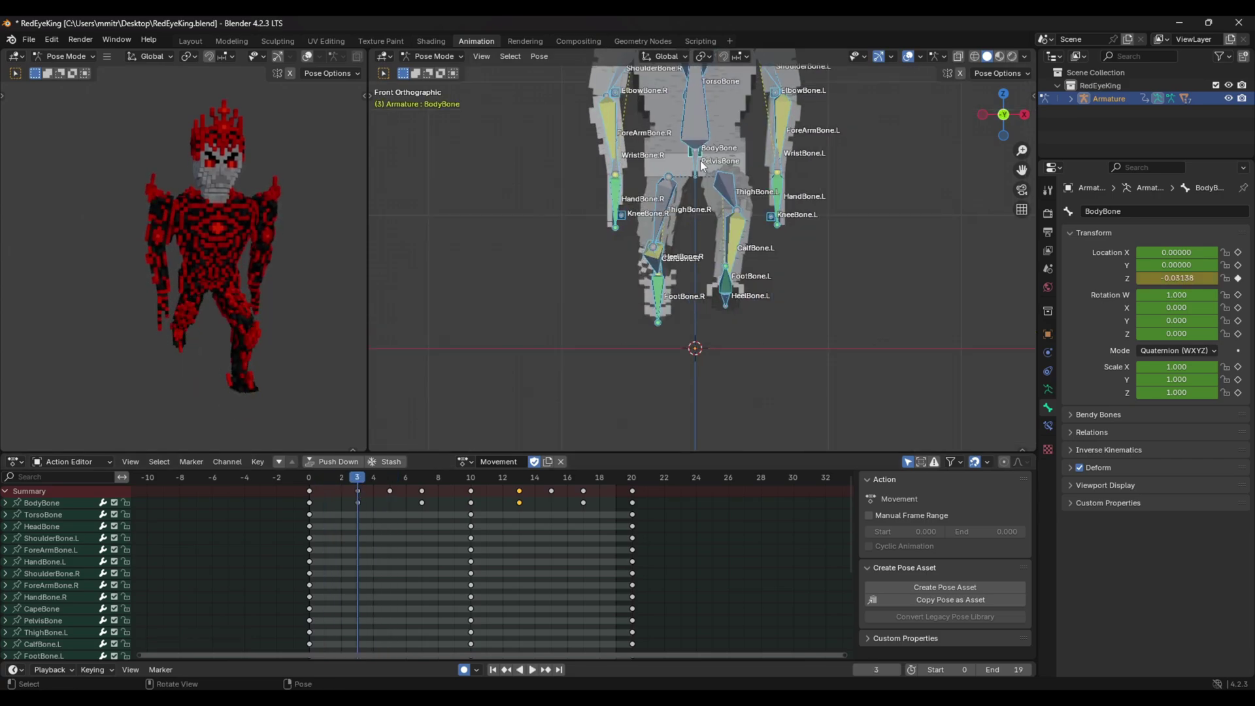
left_click(700, 159)
key("a")
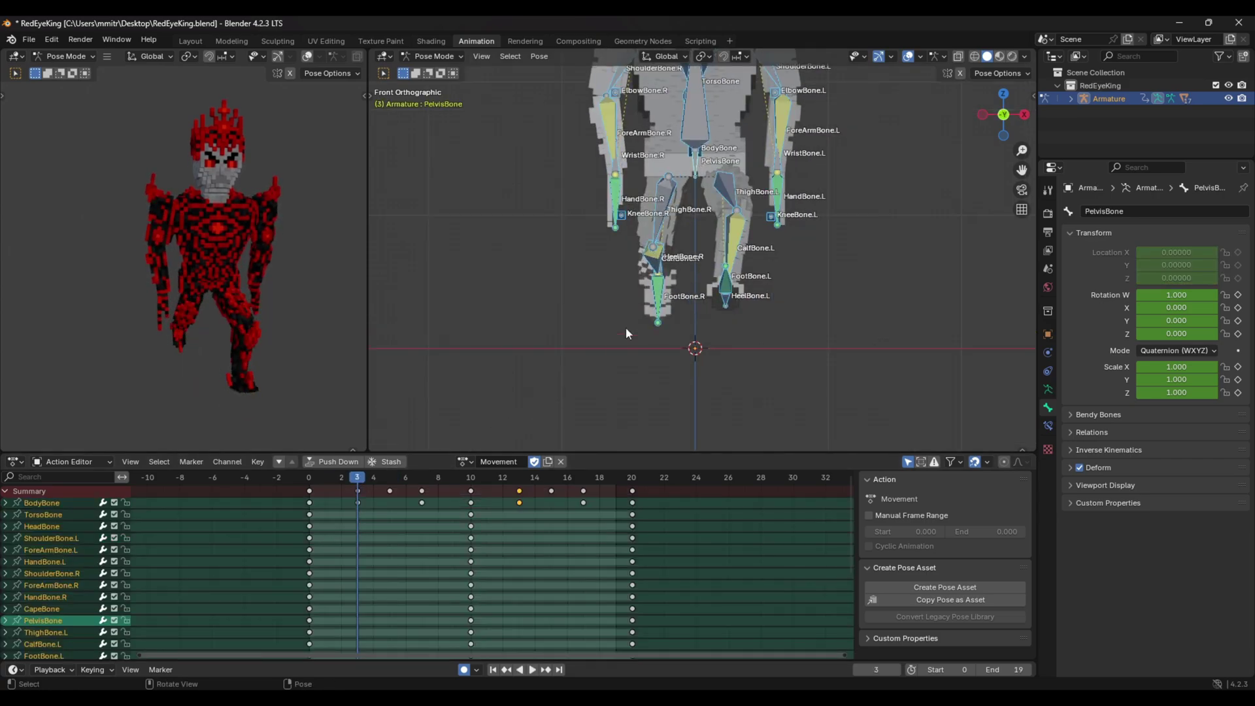
middle_click_drag(625, 327, 743, 175)
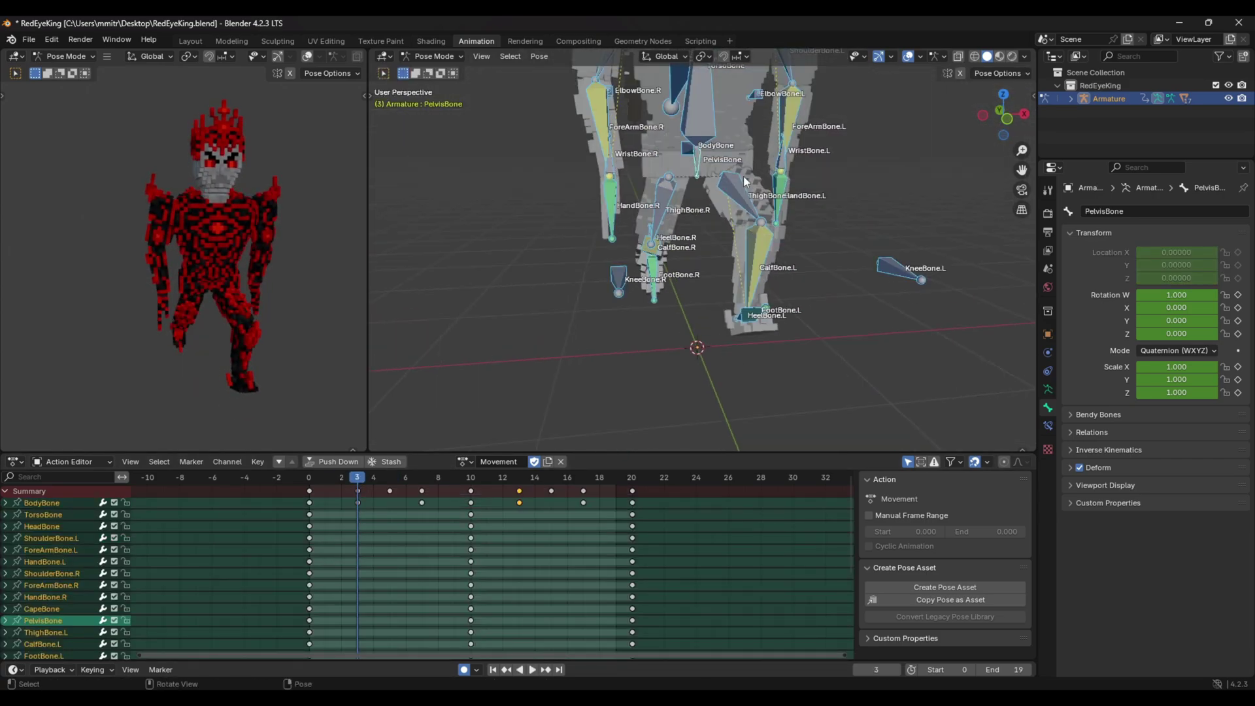
left_click(698, 171)
key("KP_7")
key("r")
left_click(880, 284)
- Tilt PelvisBone about -12 degrees at frame 3 in the right side view
middle_click_drag(761, 281, 841, 167)
key("KP_1")
key("KP_3")
key("r")
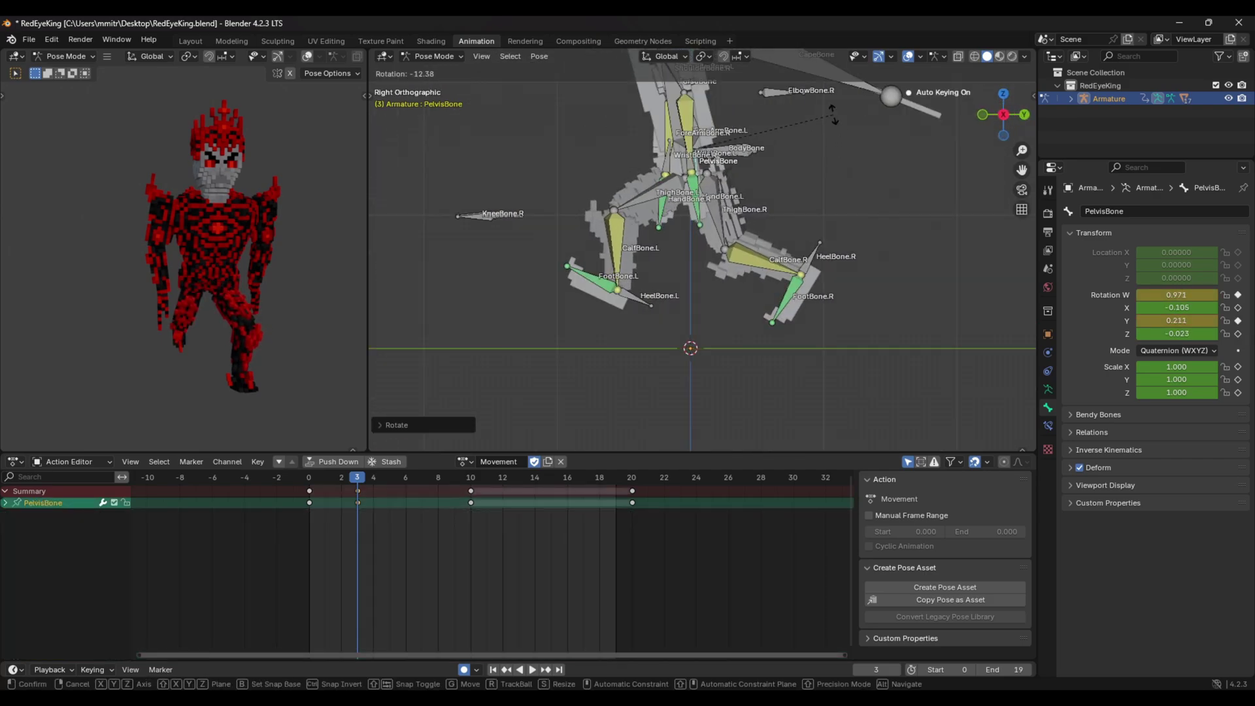
left_click(832, 113)
- With all bones selected, paste the frame 3 keyframe flipped at frame 13 and the frame 7 keyframe flipped at frame 17, and play the loop
key("a")
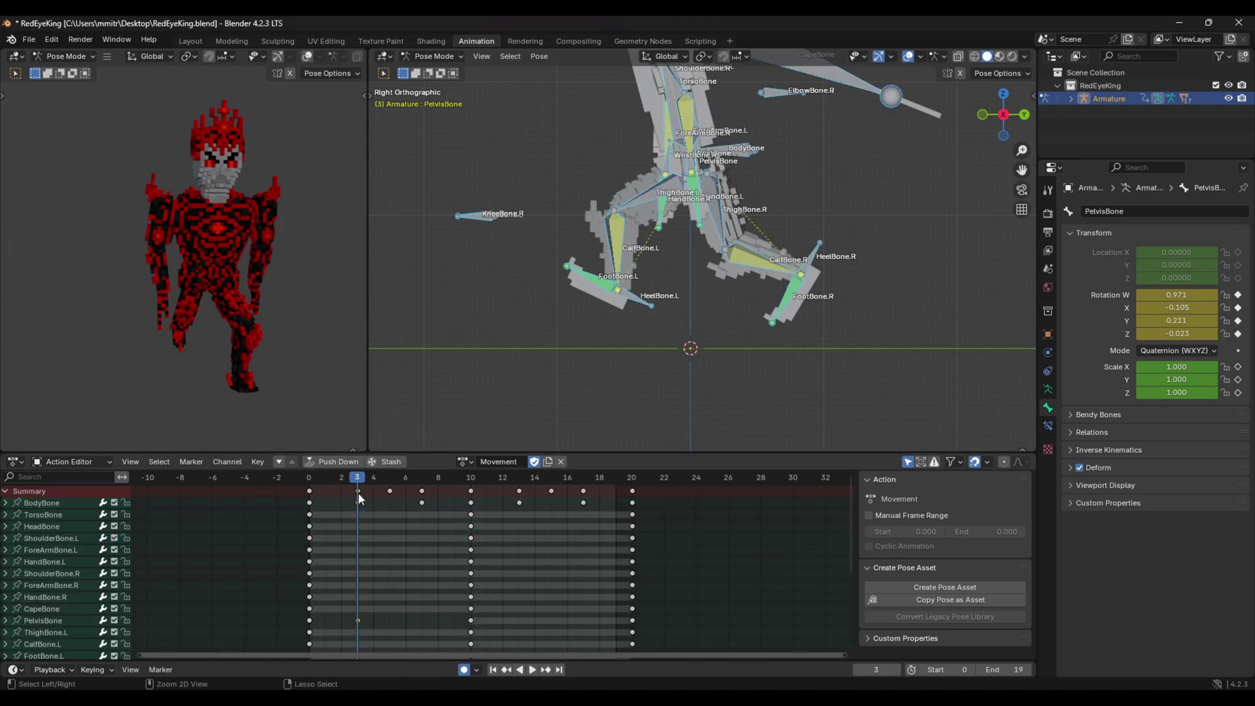
left_click(522, 481)
key("ctrl+shift+v")
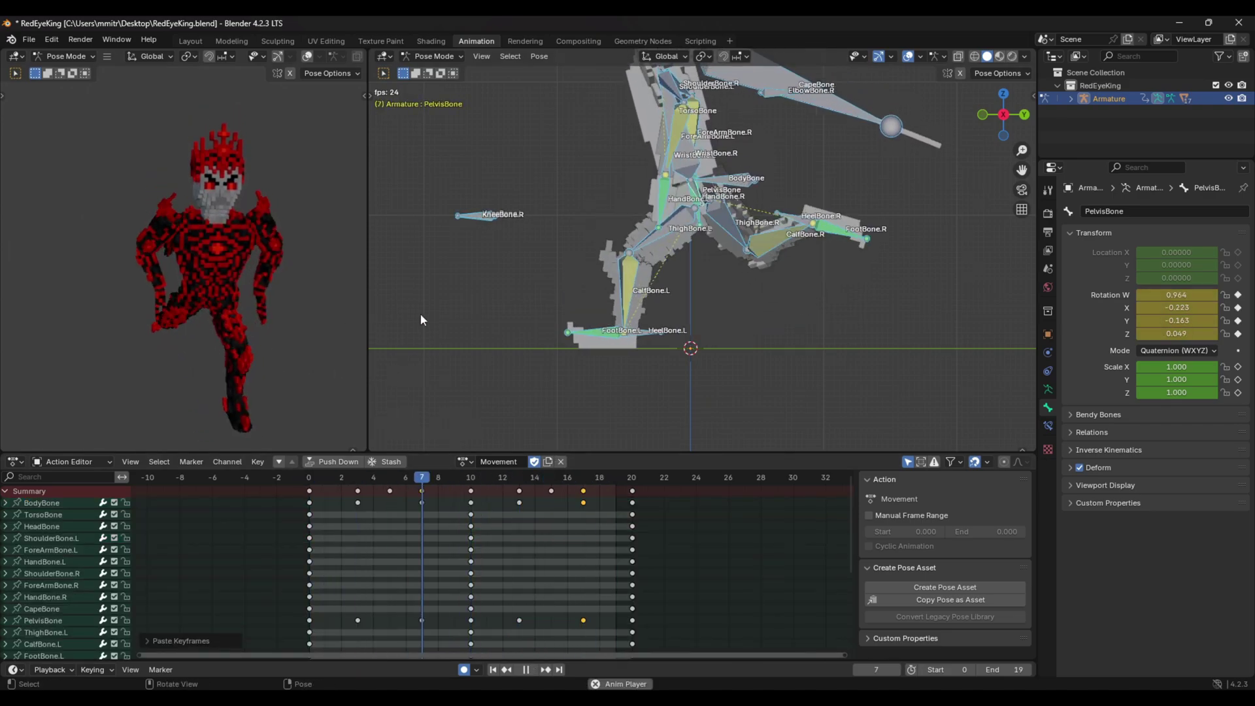
middle_click_drag(422, 320, 582, 311)
key("space")
- Rework the PelvisBone rotation at frame 3, paste the keyframe flipped at frame 13 and play the loop to check the hips
left_click_drag(390, 479, 368, 480)
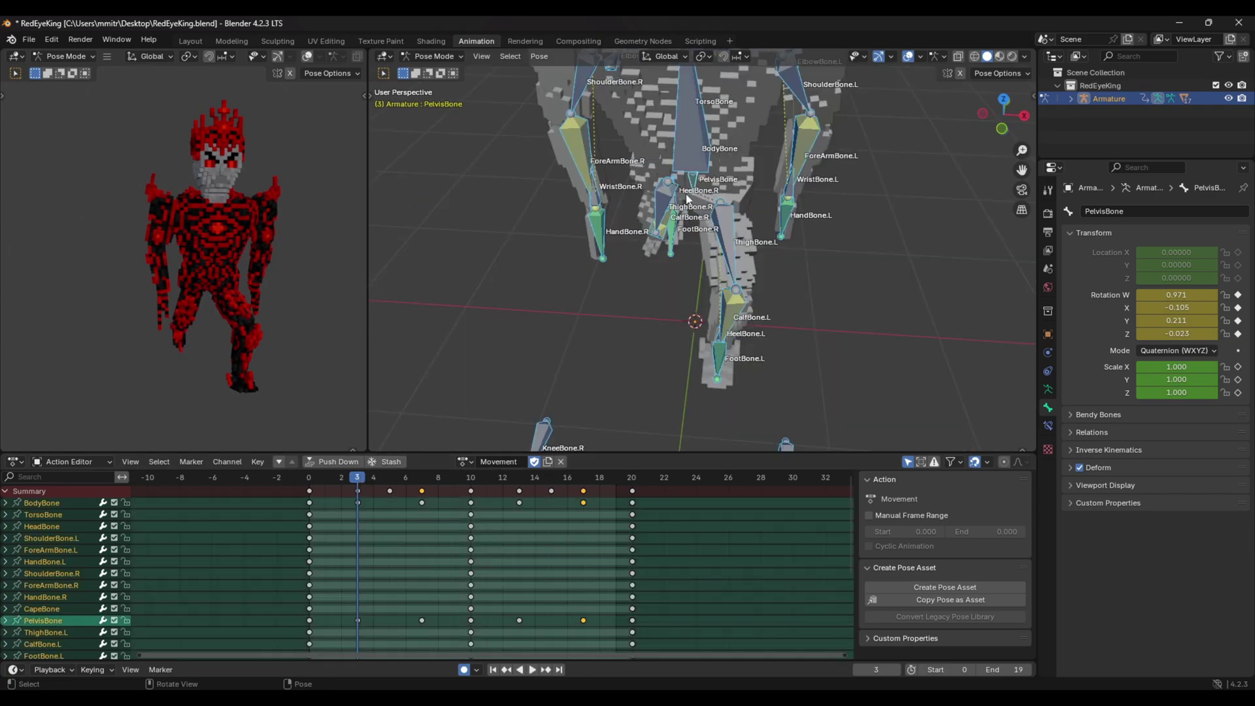
left_click(688, 191)
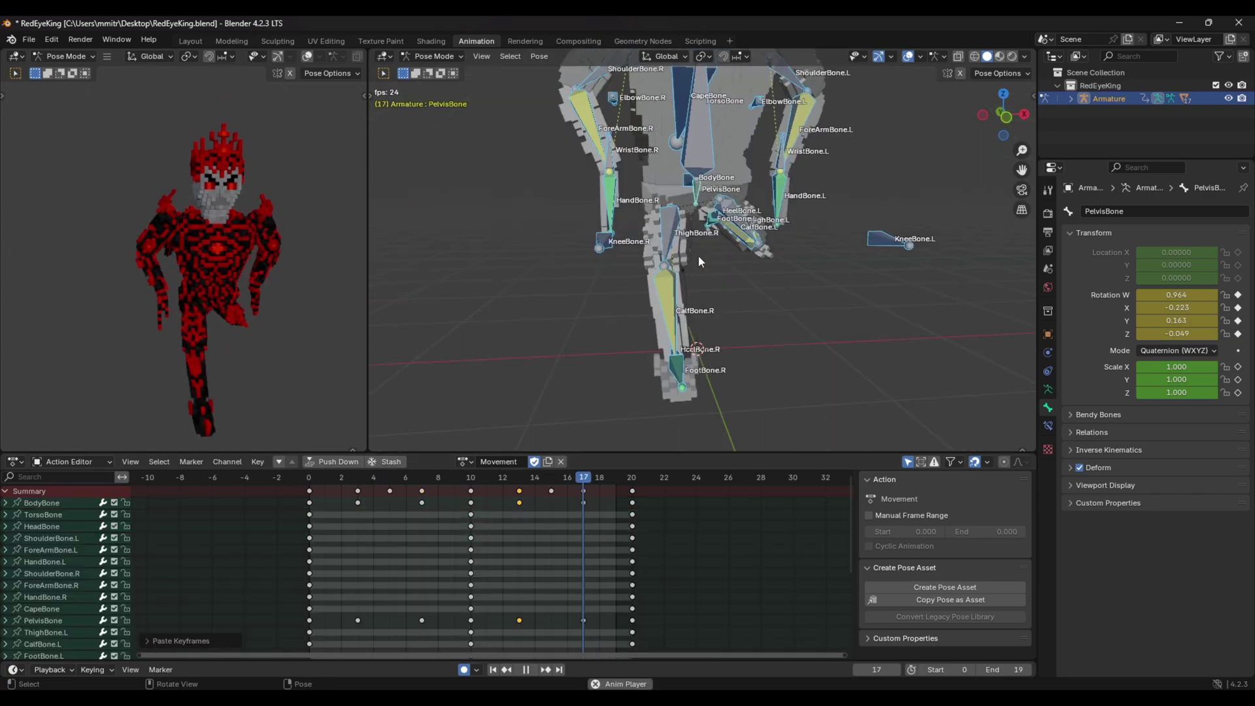
middle_click_drag(682, 249, 692, 242)
key("space")
key("space")
key("space")
- Key slight TorsoBone rotations at frames 3 and 7 in the right side view
left_click(702, 176)
key("KP_3")
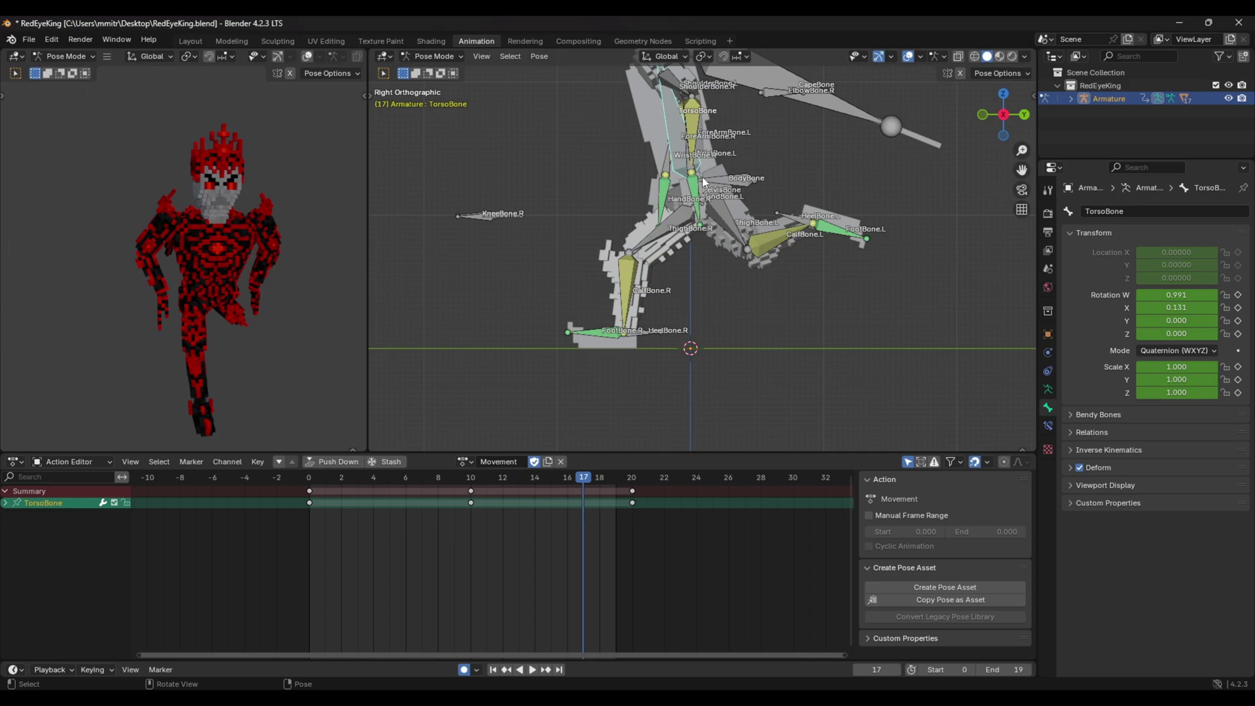
middle_click_drag(696, 201, 668, 292, "shift")
key("shift+Left")
middle_click_drag(659, 249, 673, 333, "shift")
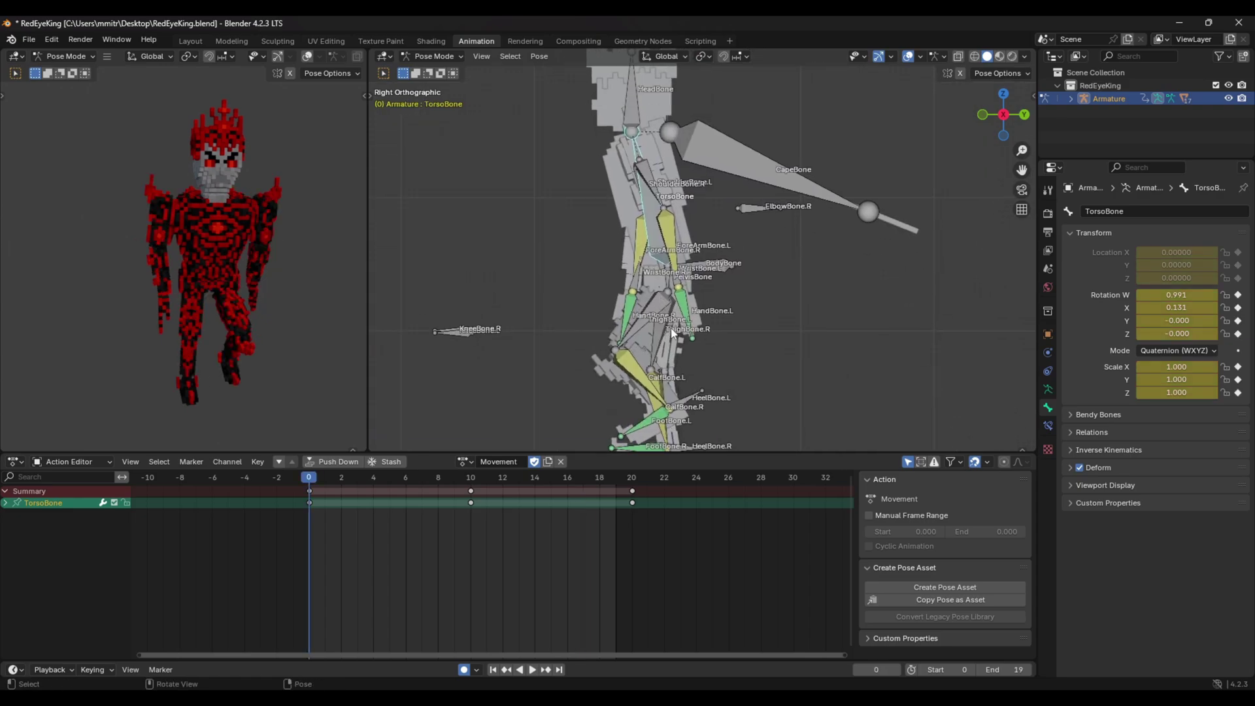
left_click(615, 302)
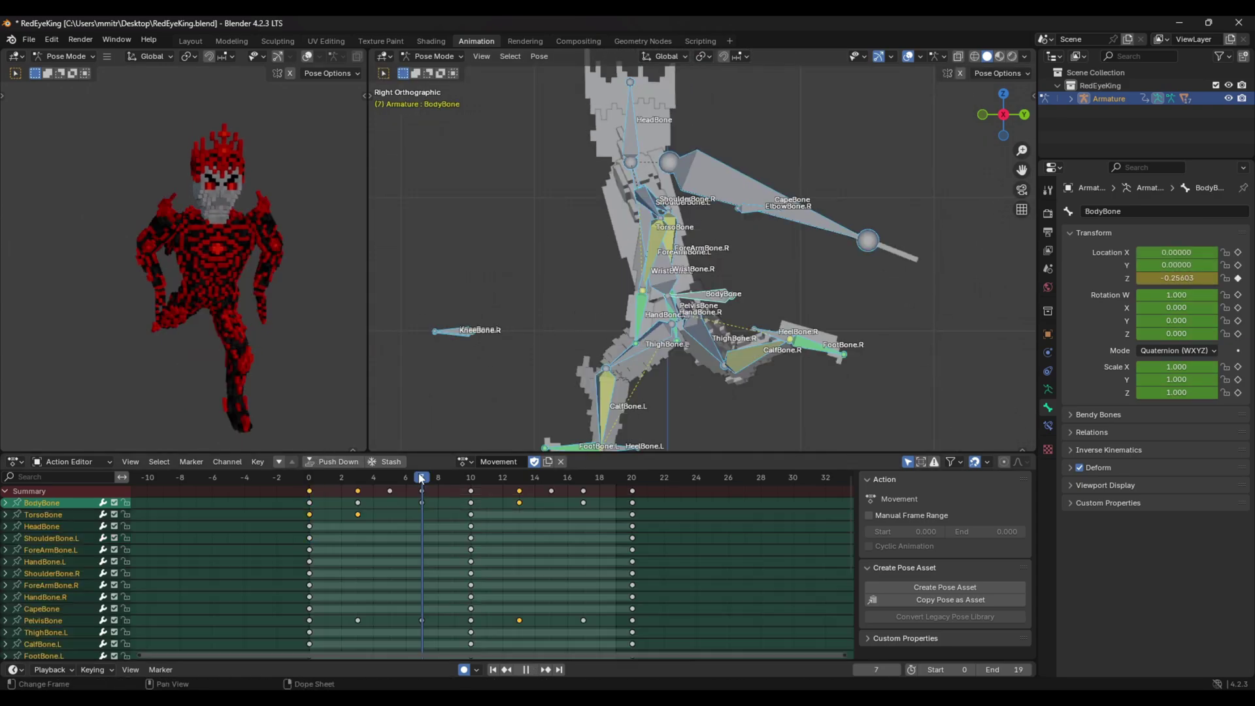
left_click(670, 280)
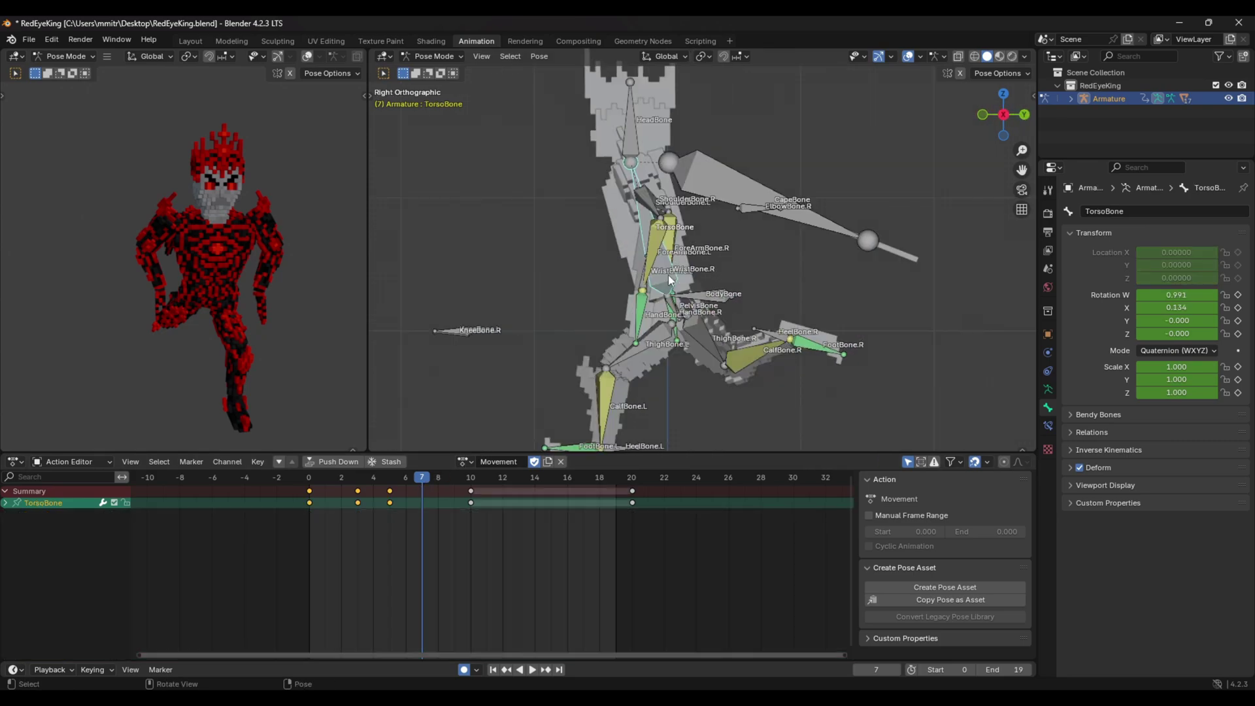
left_click(677, 260)
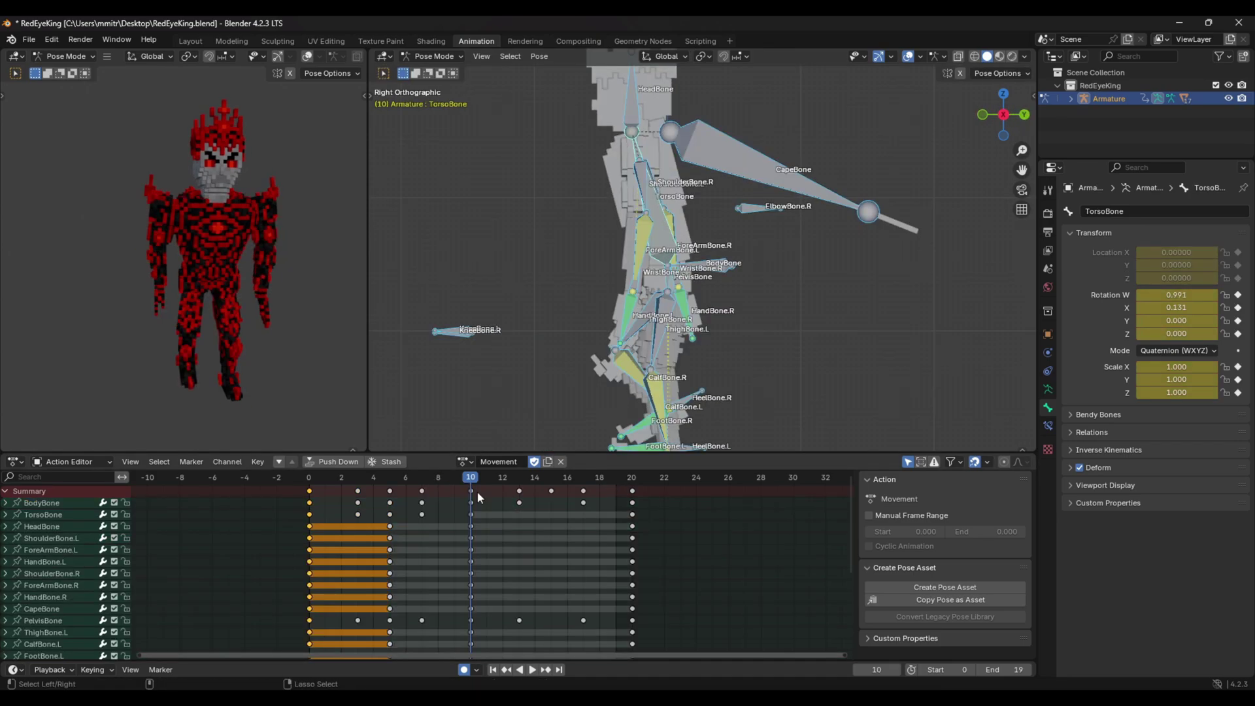
- With all bones selected, paste the frame 0 keyframe at frames 10 and 20, mirror the in-between keyframes to frames 13, 15 and 17, and play
key("ctrl+v")
left_click(638, 481)
key("ctrl+v")
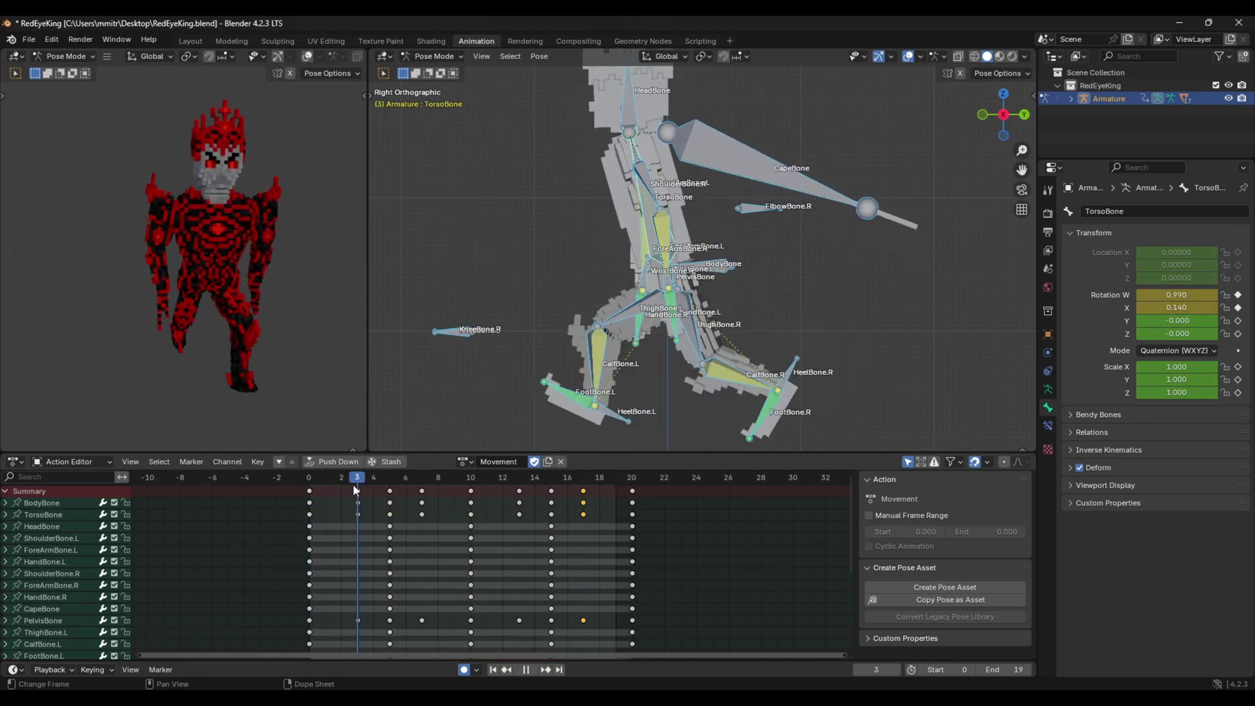
key("space")
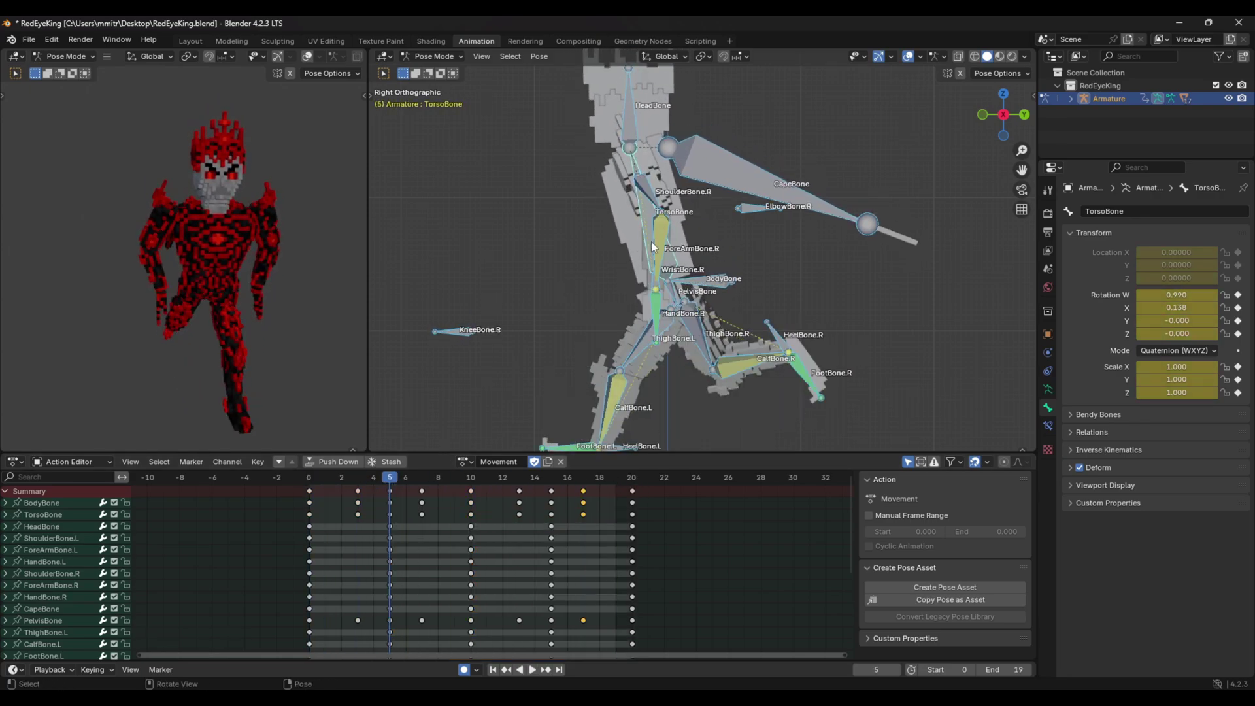
- Key a slight TorsoBone twist at frame 3 in the top view and play the loop
left_click(650, 247)
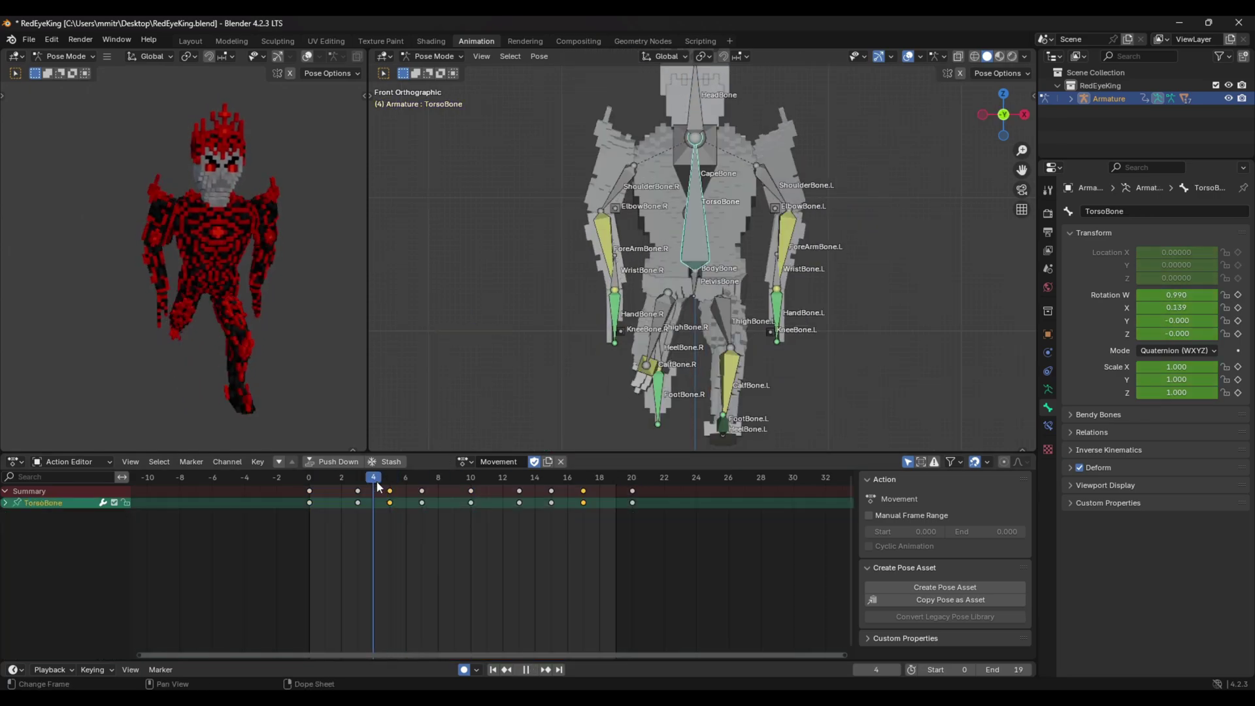
left_click_drag(378, 481, 308, 492)
middle_click_drag(708, 199, 693, 235)
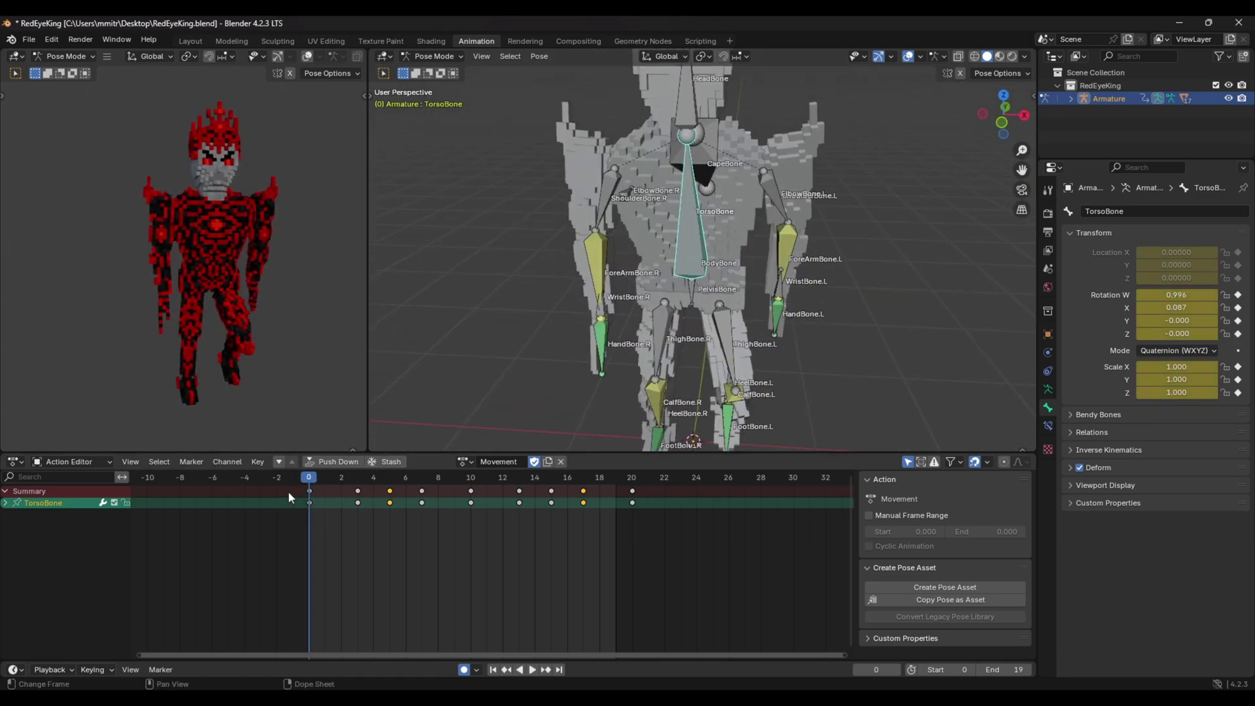
left_click_drag(308, 484, 359, 481)
mouse_move(702, 353)
middle_mouse_down()
mouse_move(662, 355)
mouse_move(688, 351)
middle_mouse_up()
key("KP_7")
key("r")
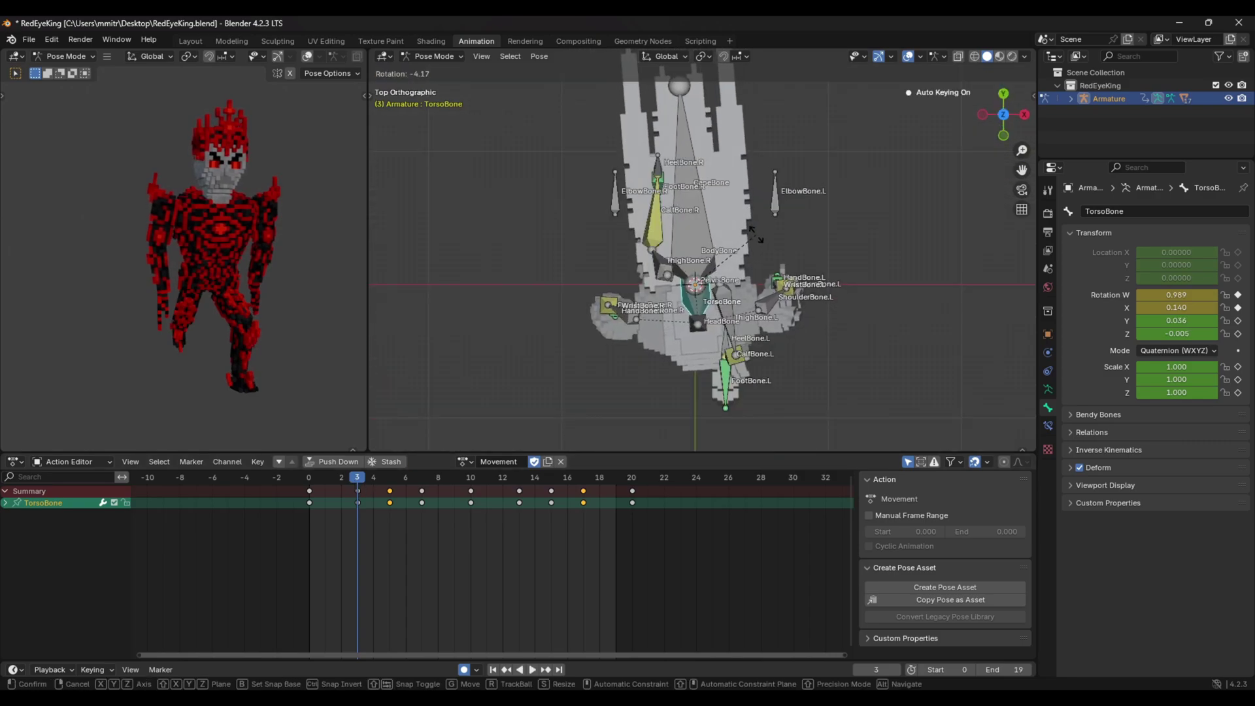
left_click(760, 239)
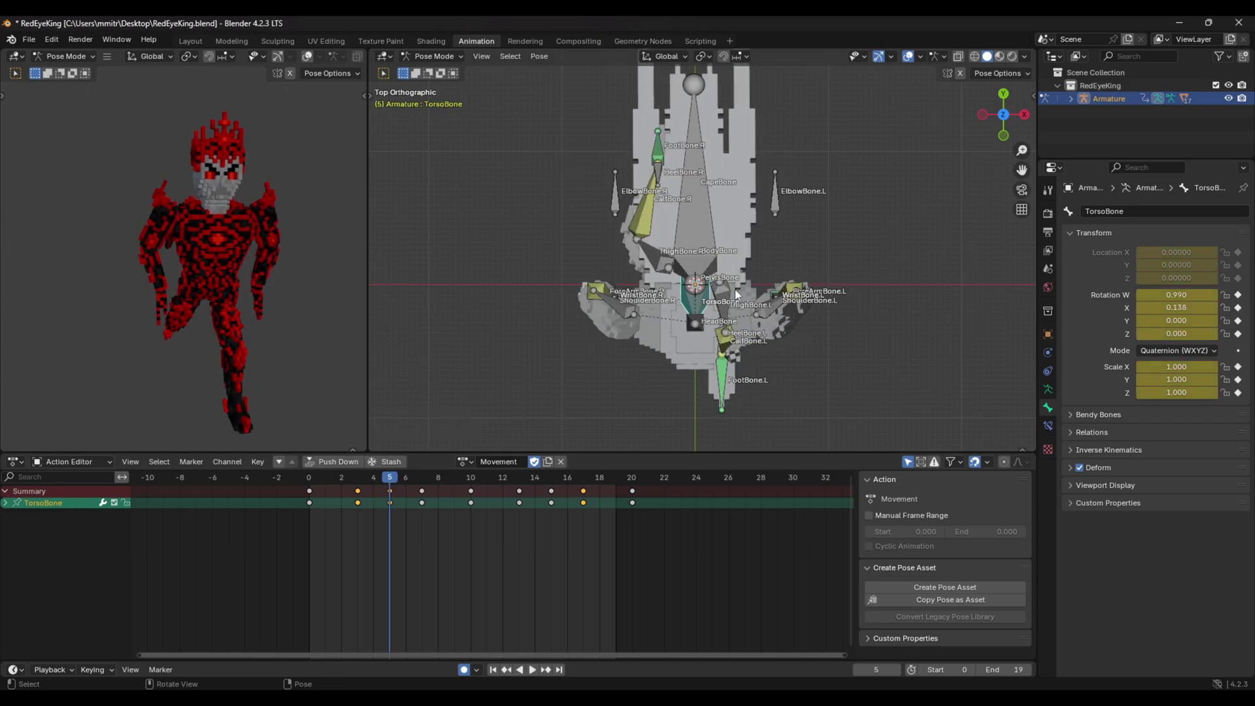
key("space")
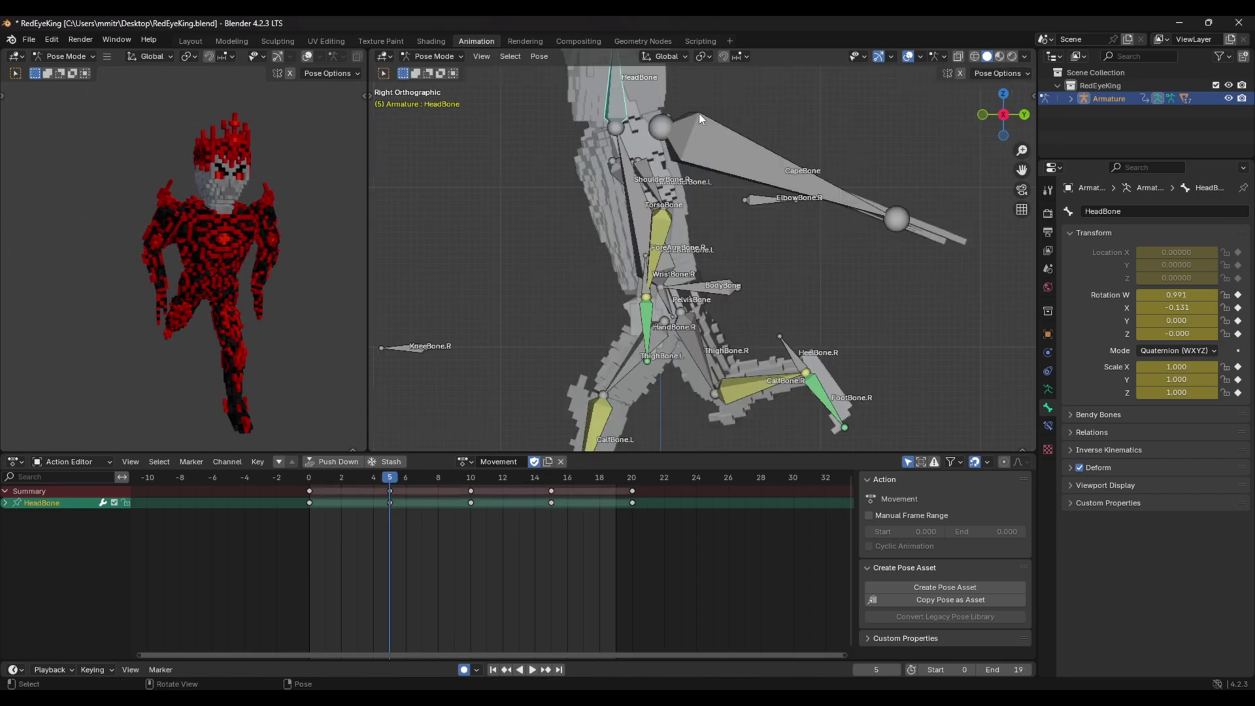
- Key an arm swing at frame 3 by moving and rotating WristBone.L and WristBone.R in the side and front views
middle_click_drag(699, 112, 714, 264, "shift")
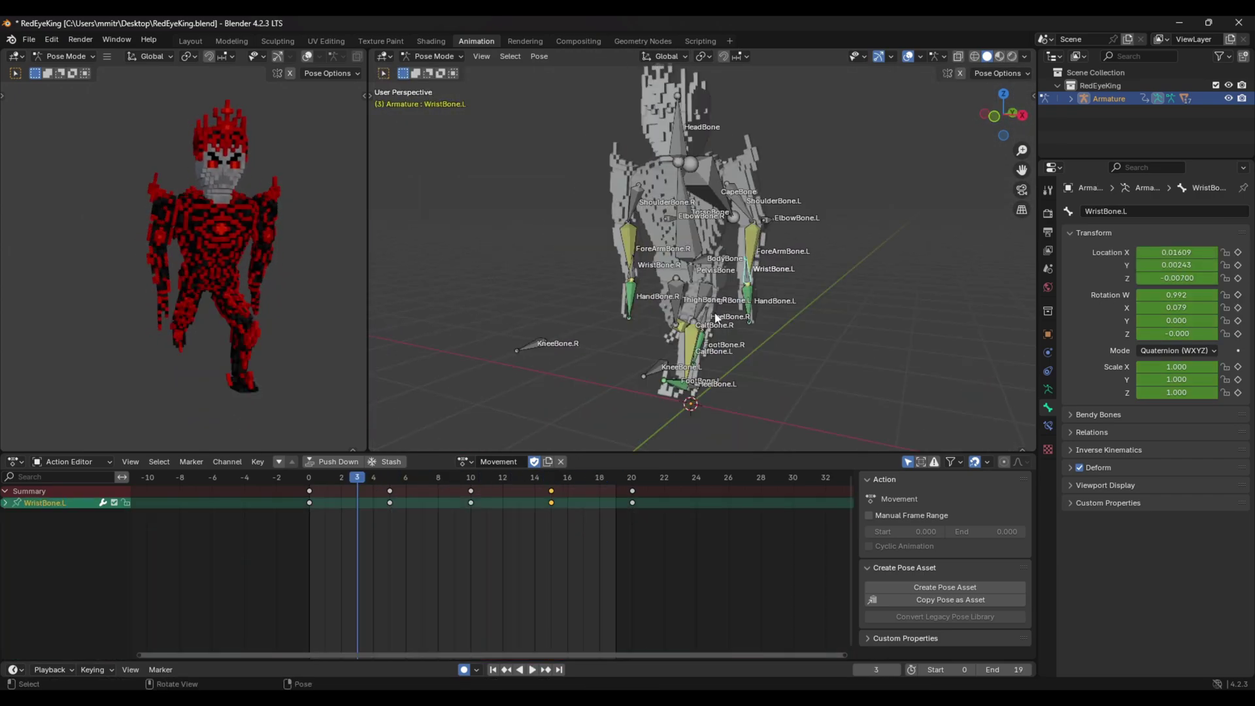
key("KP_3")
mouse_move(325, 481)
left_mouse_down()
mouse_move(308, 482)
mouse_move(338, 481)
left_mouse_up()
key("space")
scroll(784, 311, "up", 2)
key("g")
left_click(914, 251)
left_click(741, 310)
key("g")
left_click(694, 299)
key("r")
left_click(726, 346)
key("g")
left_click(739, 316)
key("KP_1")
key("g")
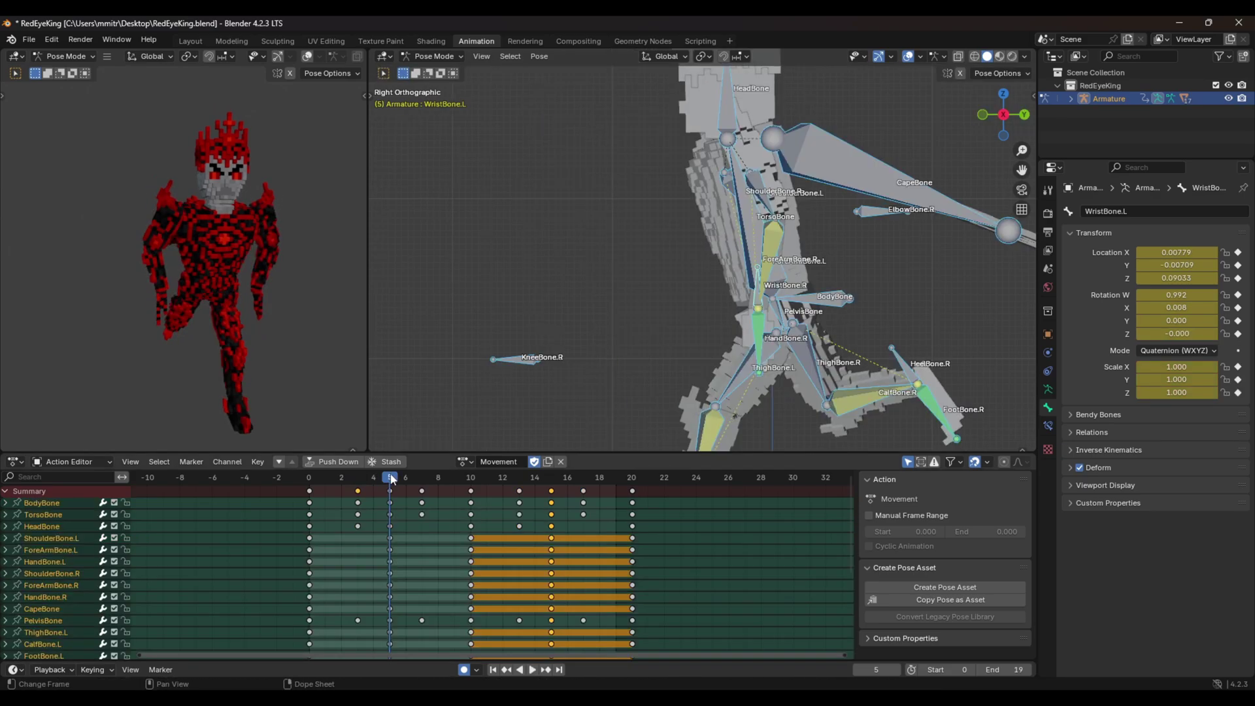
- Move and rotate WristBone.L at frame 5 so the left arm swings behind the body
middle_click_drag(775, 334, 735, 358)
key("KP_3")
left_click(833, 265)
key("g")
left_click(877, 267)
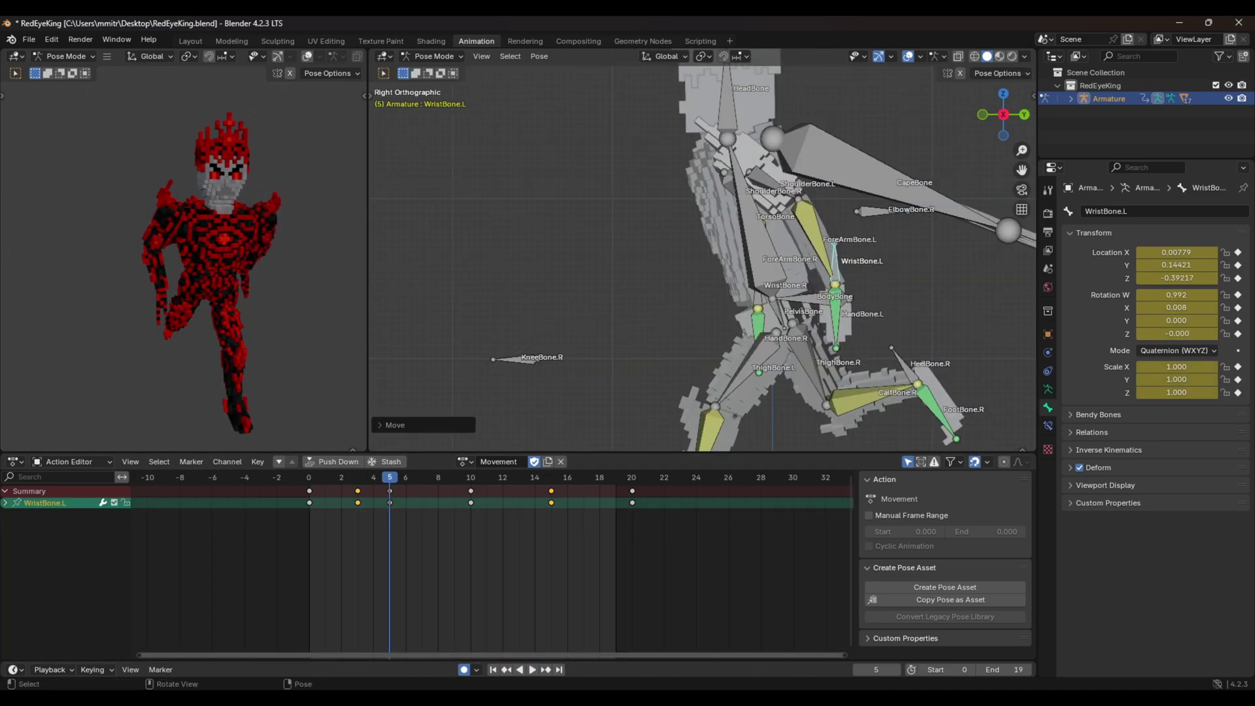
key("r")
left_click(917, 215)
key("g")
left_click(957, 201)
- Move and rotate WristBone.R at frame 5 so the right arm swings in front of the body
key("KP_1")
left_click(549, 299)
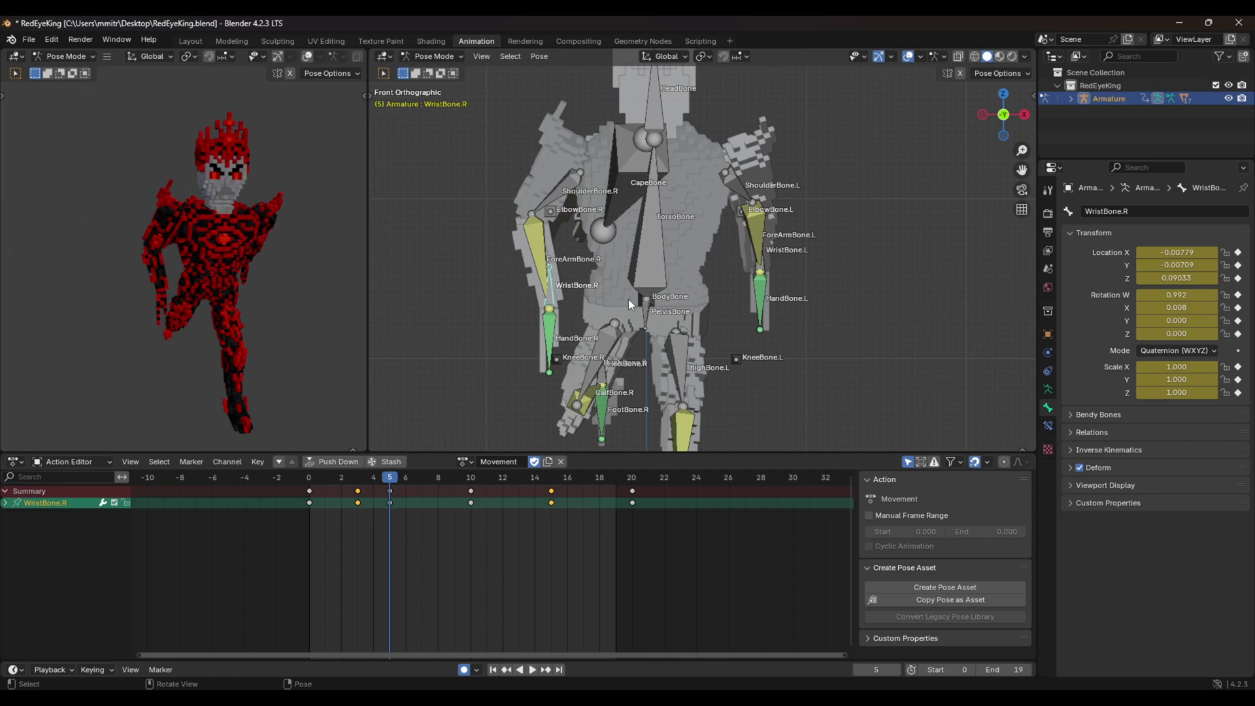
key("KP_3")
key("g")
left_click(871, 230)
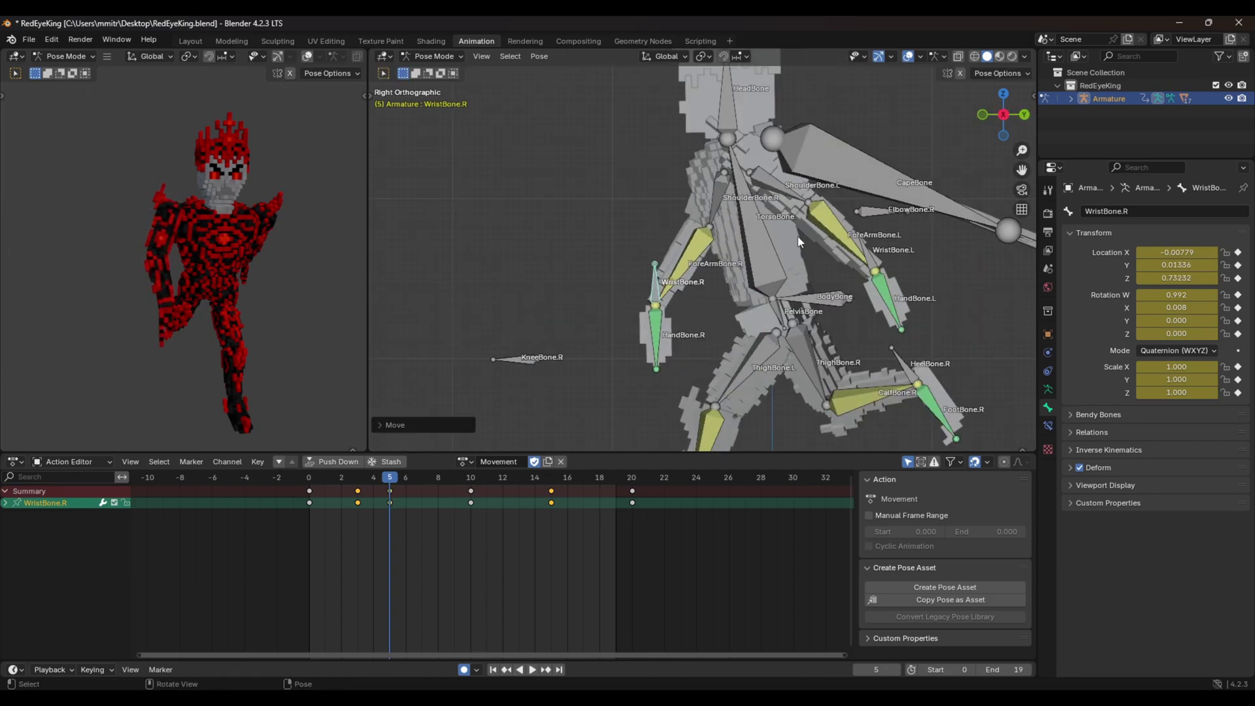
key("KP_1")
key("r")
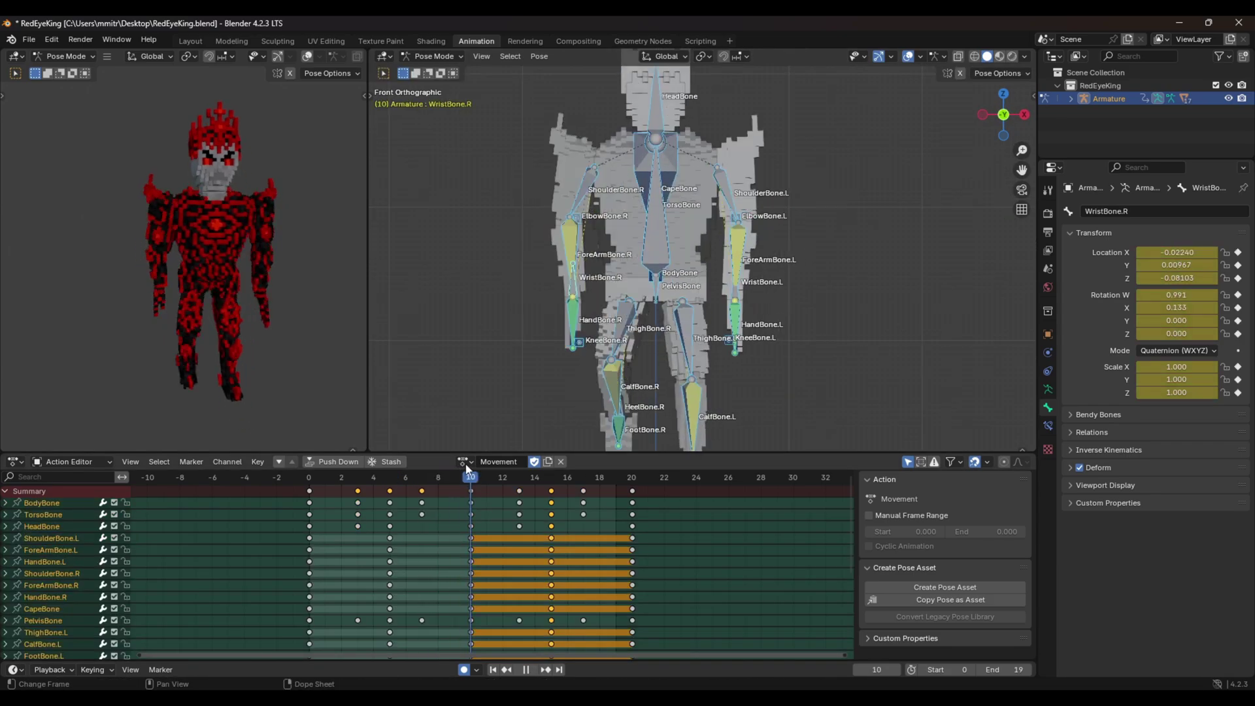
- With all bones selected, mirror the keyframes at frames 3, 5 and 7 to frames 13, 15 and 17, and play the loop
left_click_drag(466, 465, 356, 476)
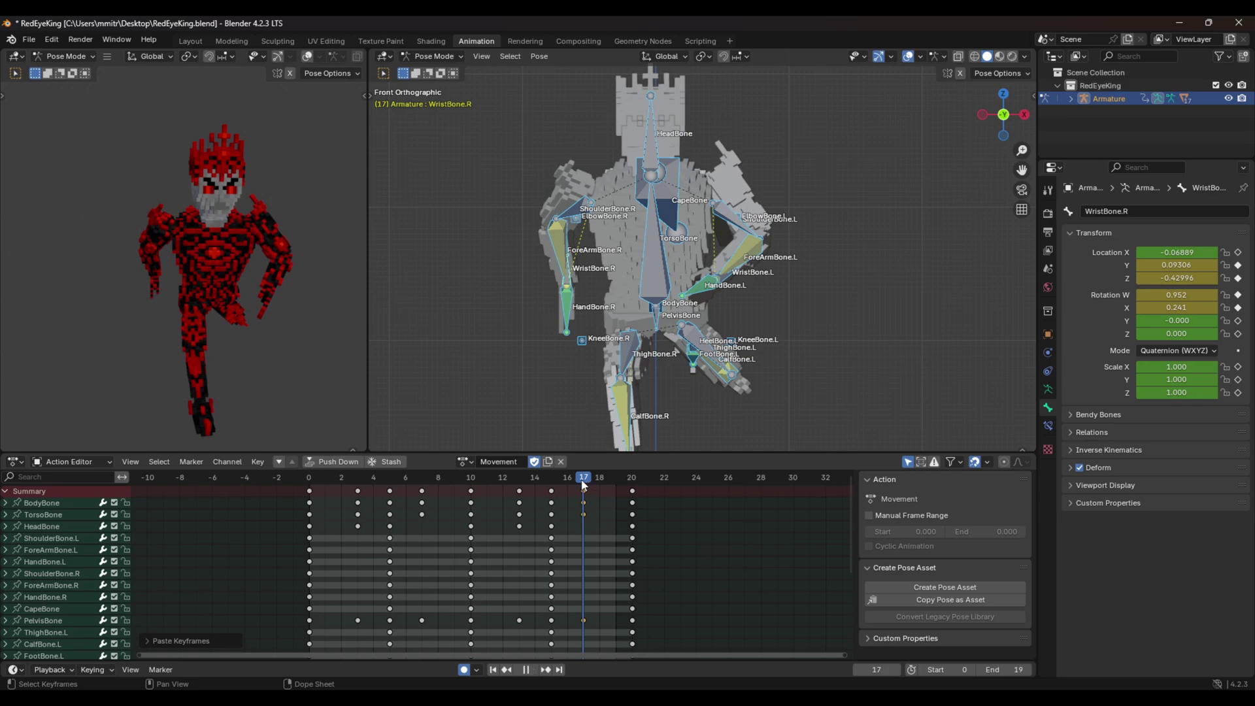
left_click_drag(583, 484, 307, 491)
key("space")
middle_click_drag(484, 399, 237, 285)
scroll(194, 269, "up", 5)
scroll(194, 269, "down", 2)
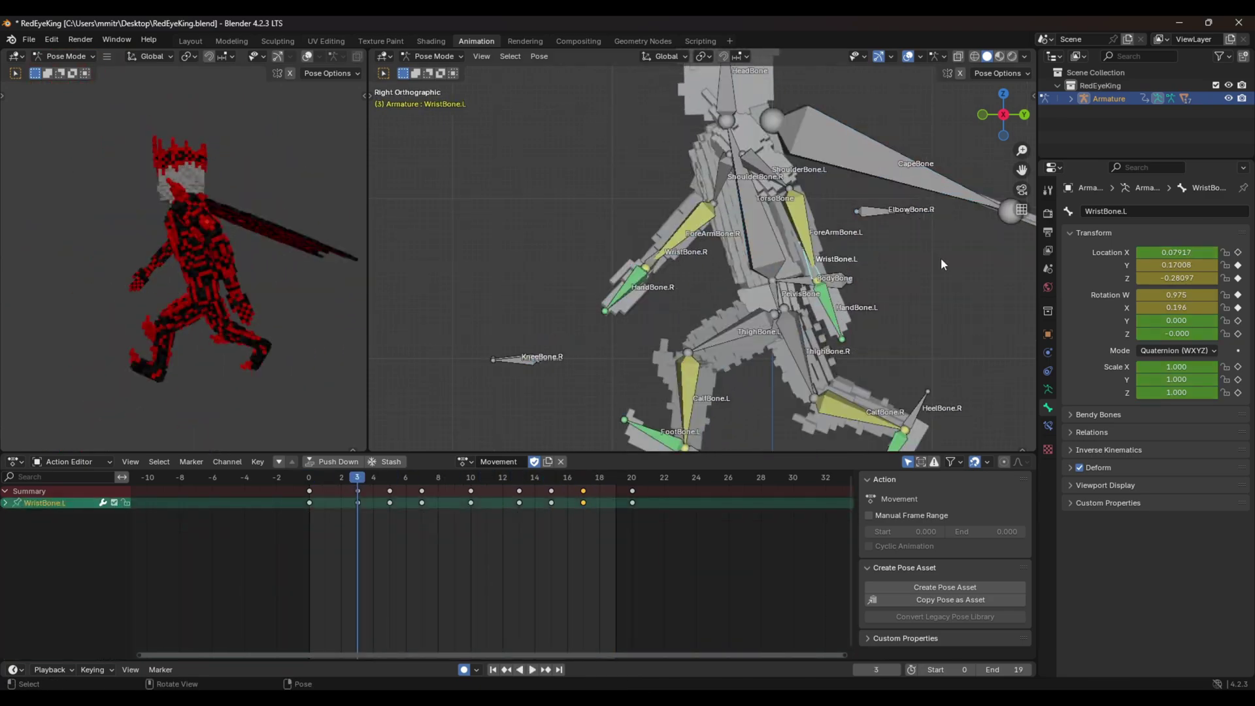
- Rework the WristBone.L rotation at frames 3 and 7 in the right side view and play the loop
key("r")
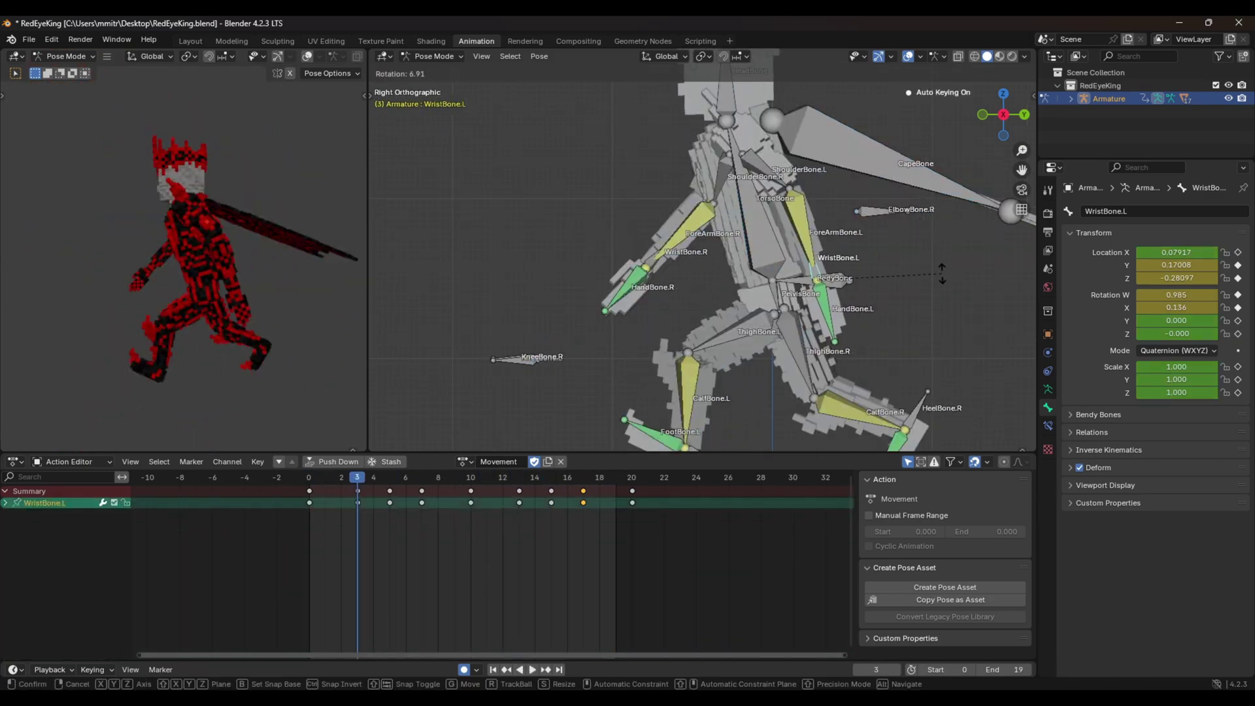
left_click(935, 294)
key("space")
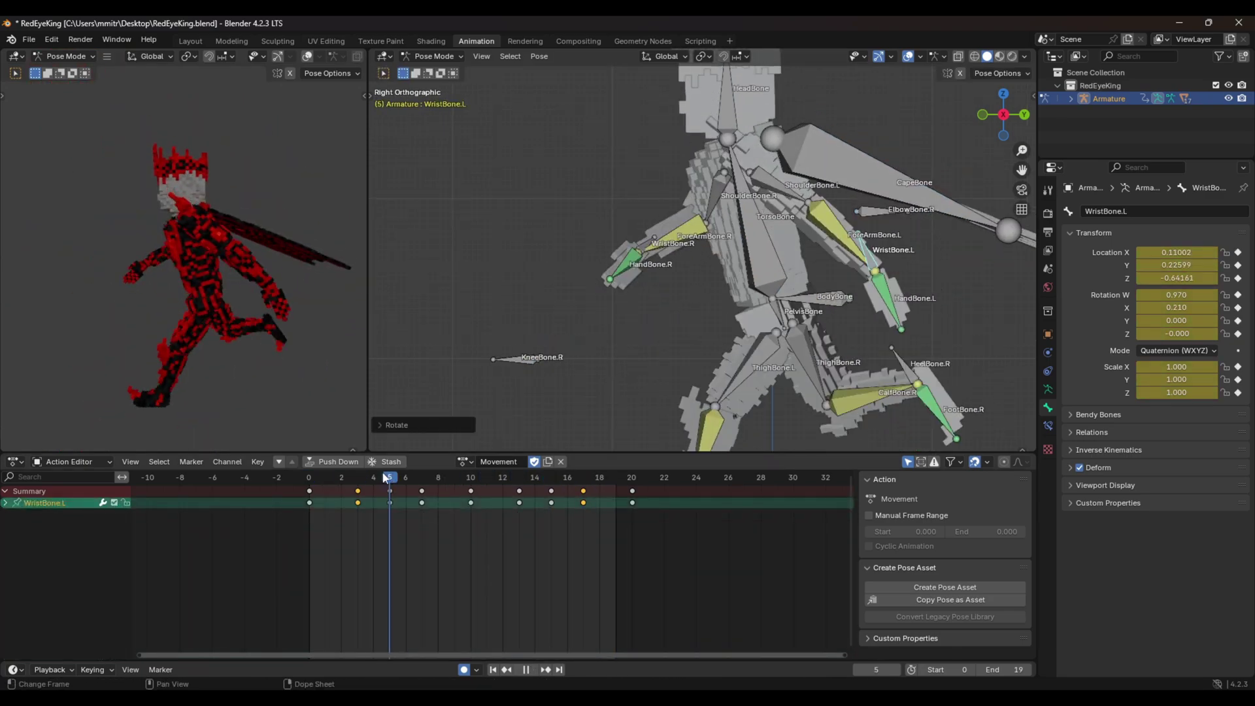
key("space")
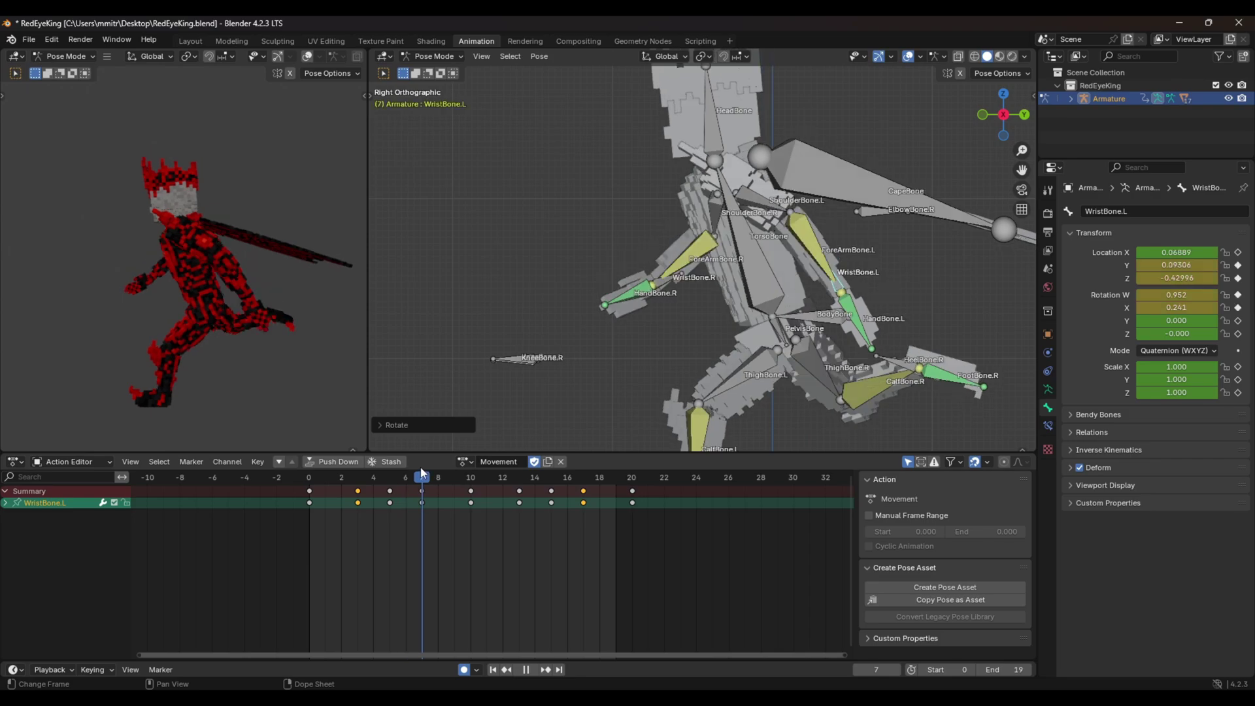
key("r")
left_click(908, 219)
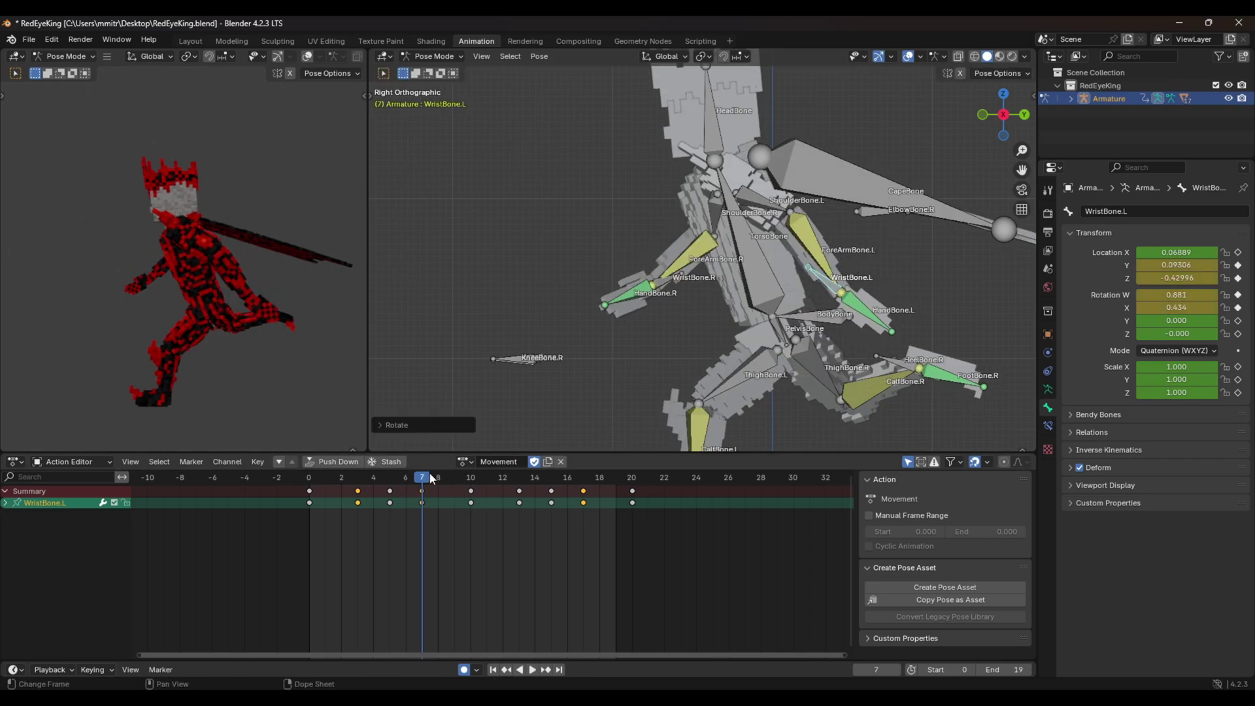
key("space")
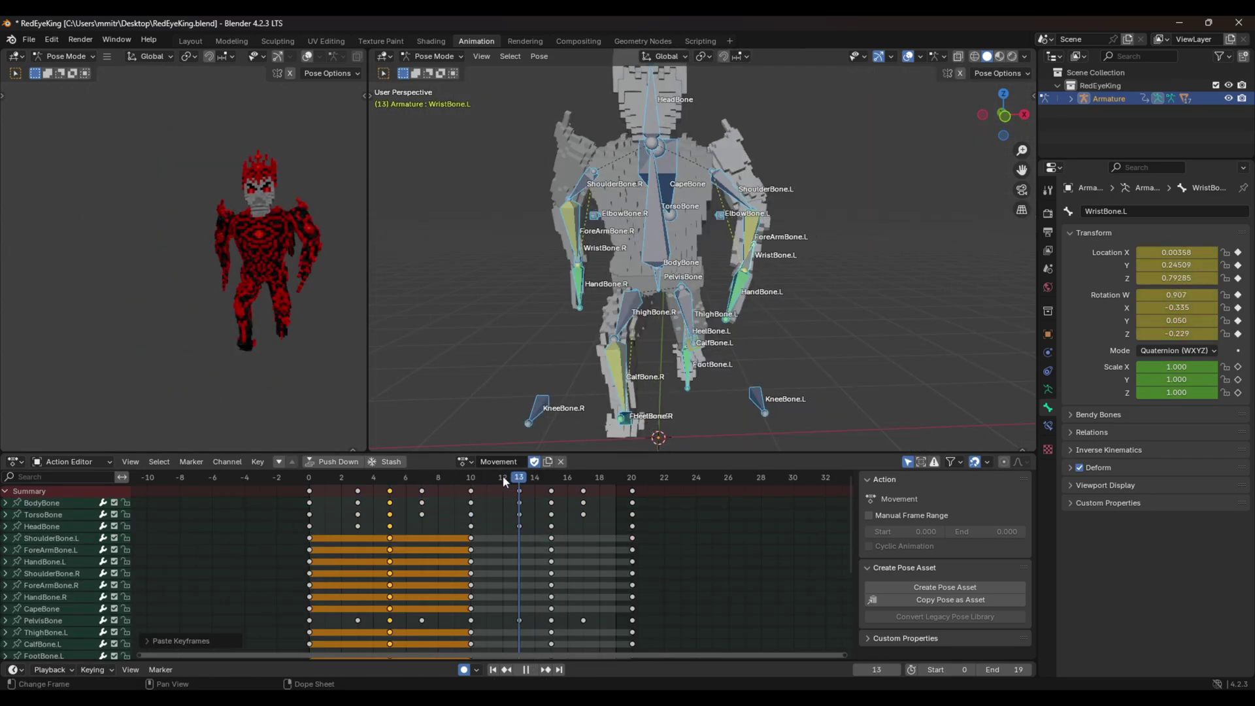
- Check the arm swing in playback and reposition WristBone.R at frame 5 so the right forearm bends across the chest
key("space")
left_click_drag(475, 481, 551, 481)
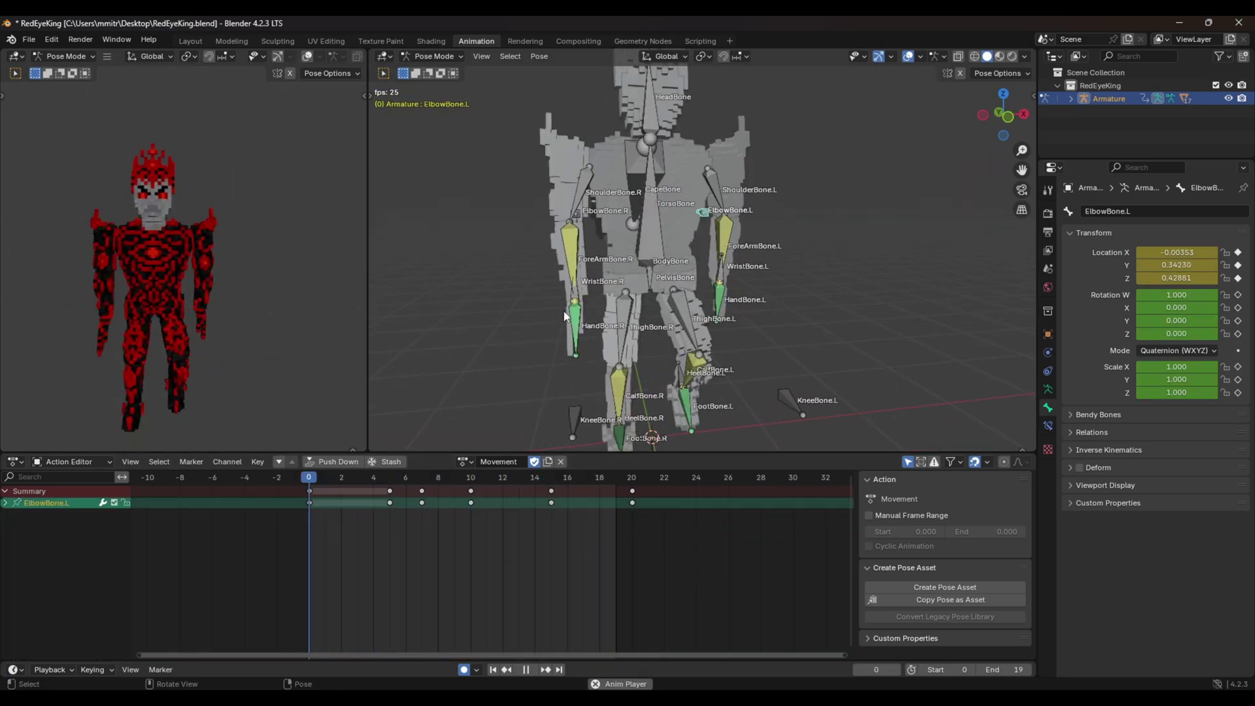
key("space")
middle_click_drag(569, 343, 593, 340)
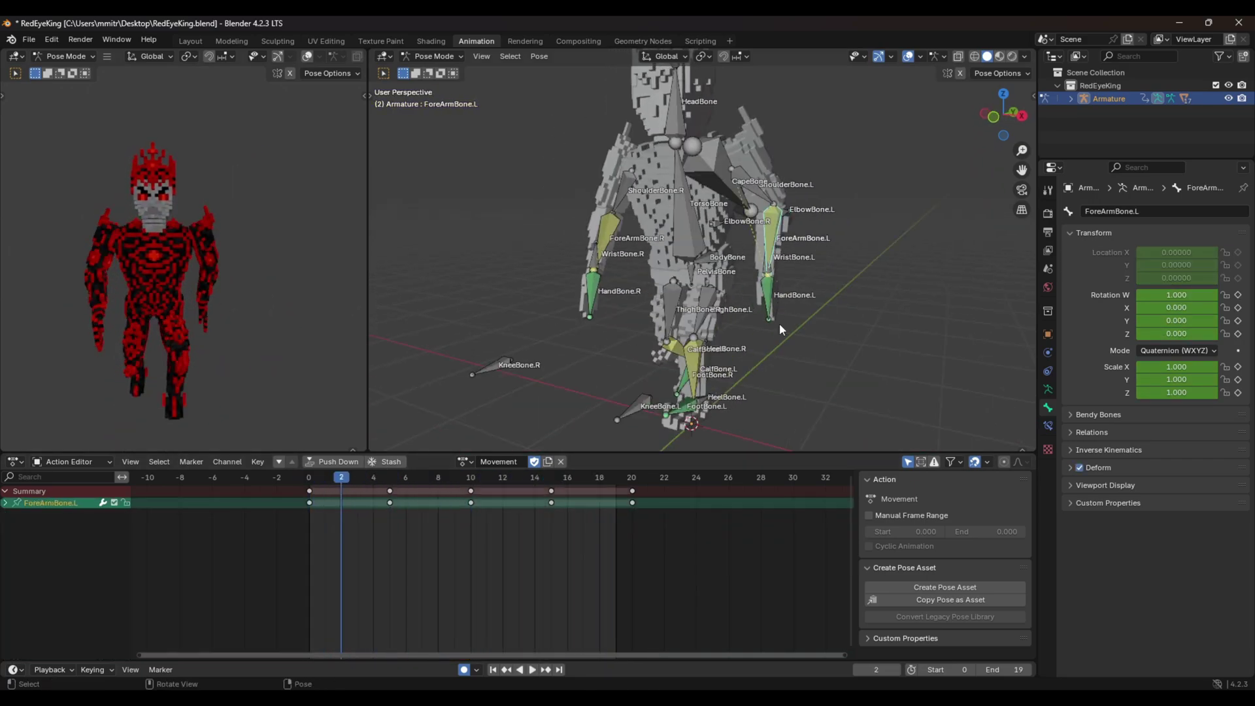
middle_click_drag(778, 323, 654, 340)
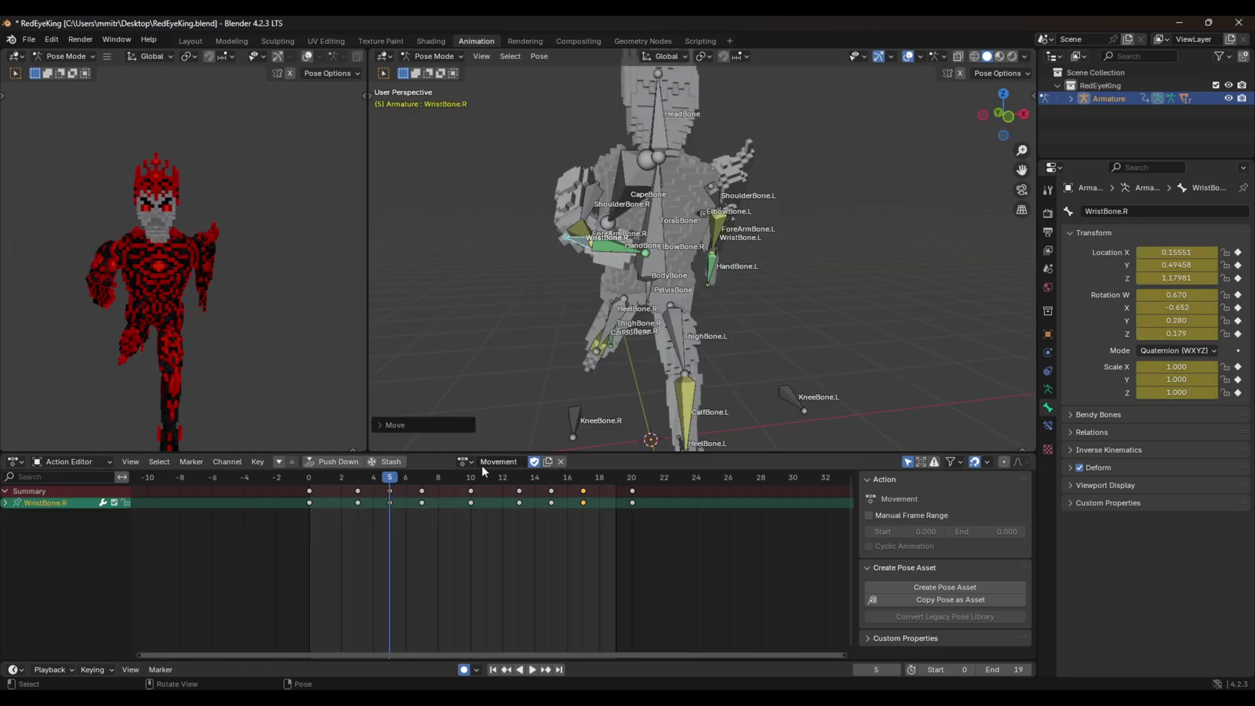
- With all bones selected, paste the frame 5 keyframe flipped at frame 15 and play the loop
key("a")
left_click(389, 491)
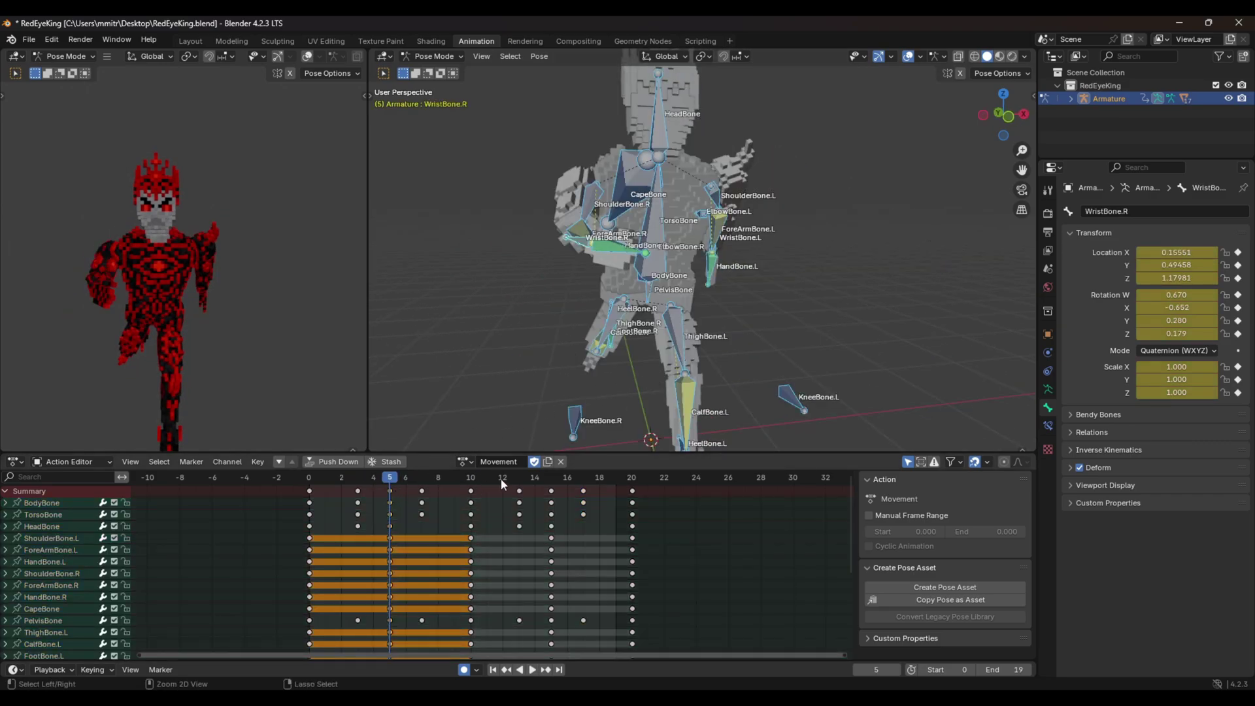
key("space")
key("ctrl+v")
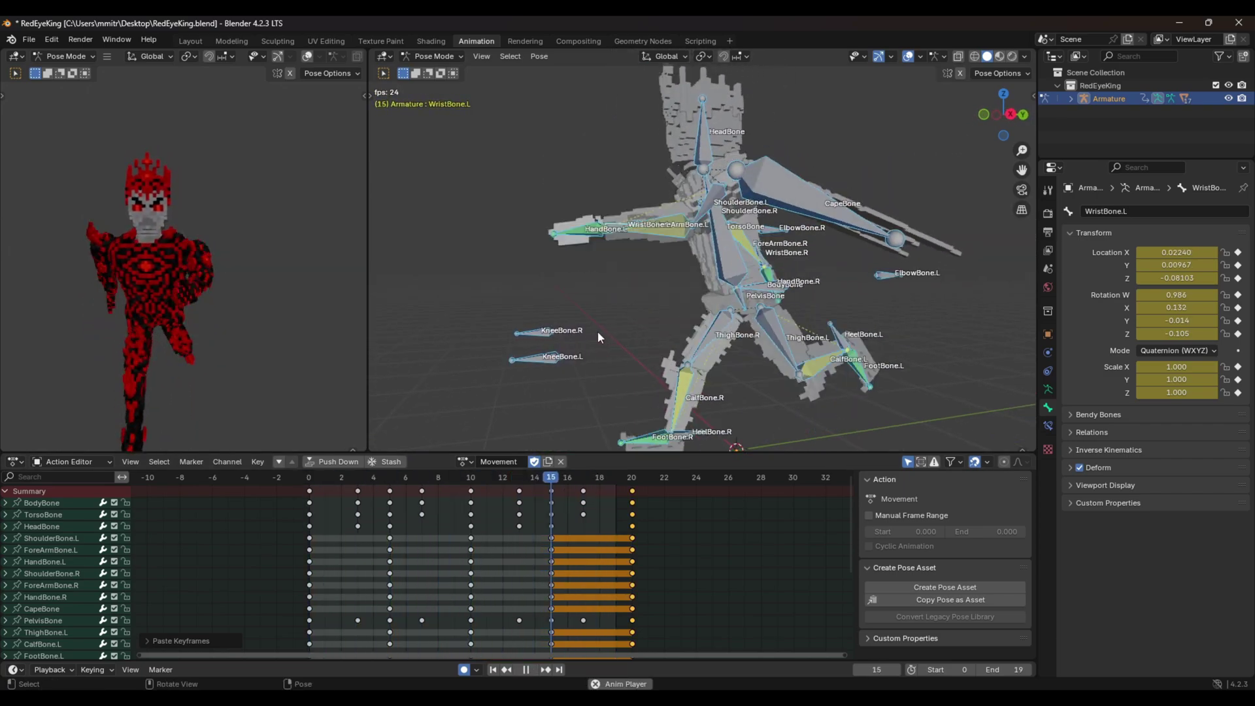
- Rotate HeadBone slightly at frame 7 in the right side view
key("KP_3")
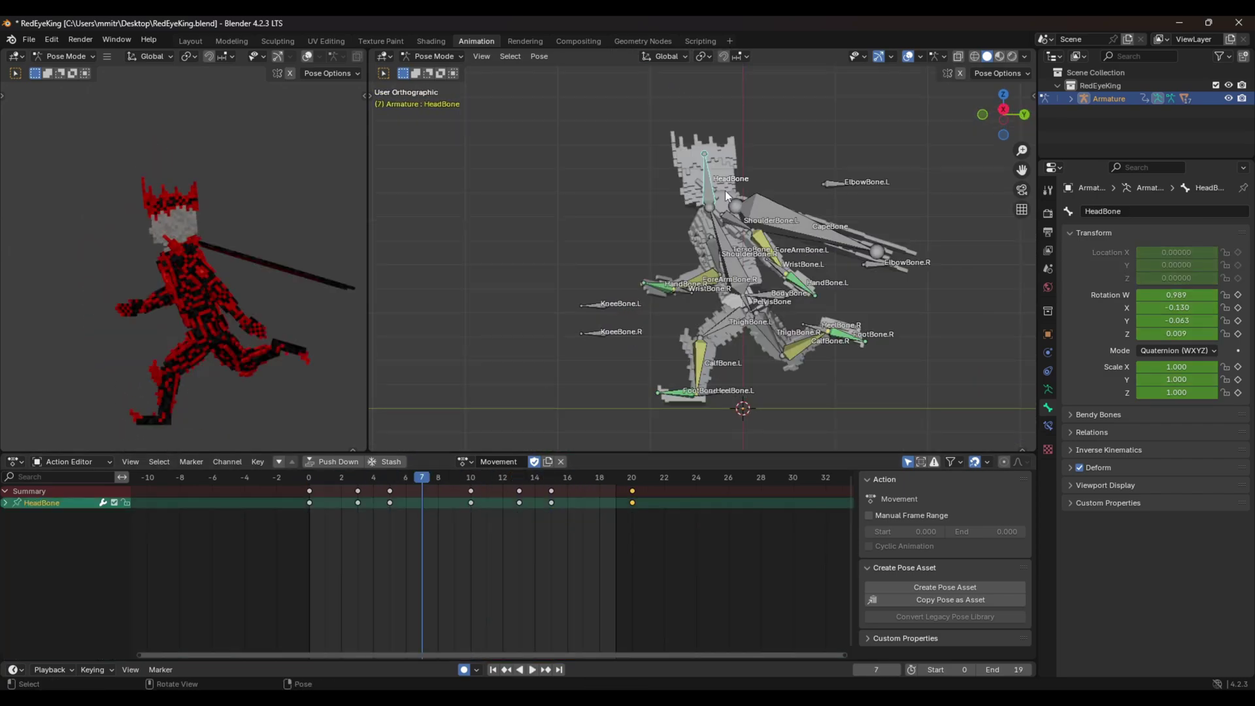
key("KP_1")
key("r")
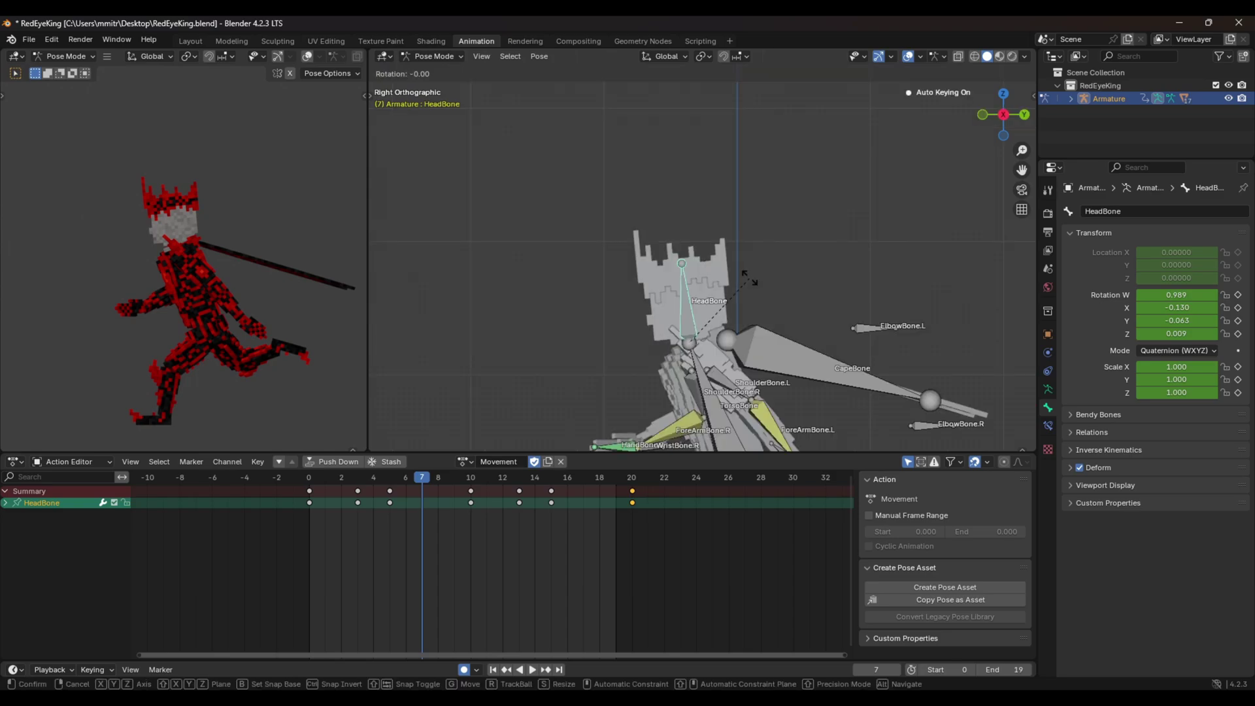
left_click(740, 276, "ctrl")
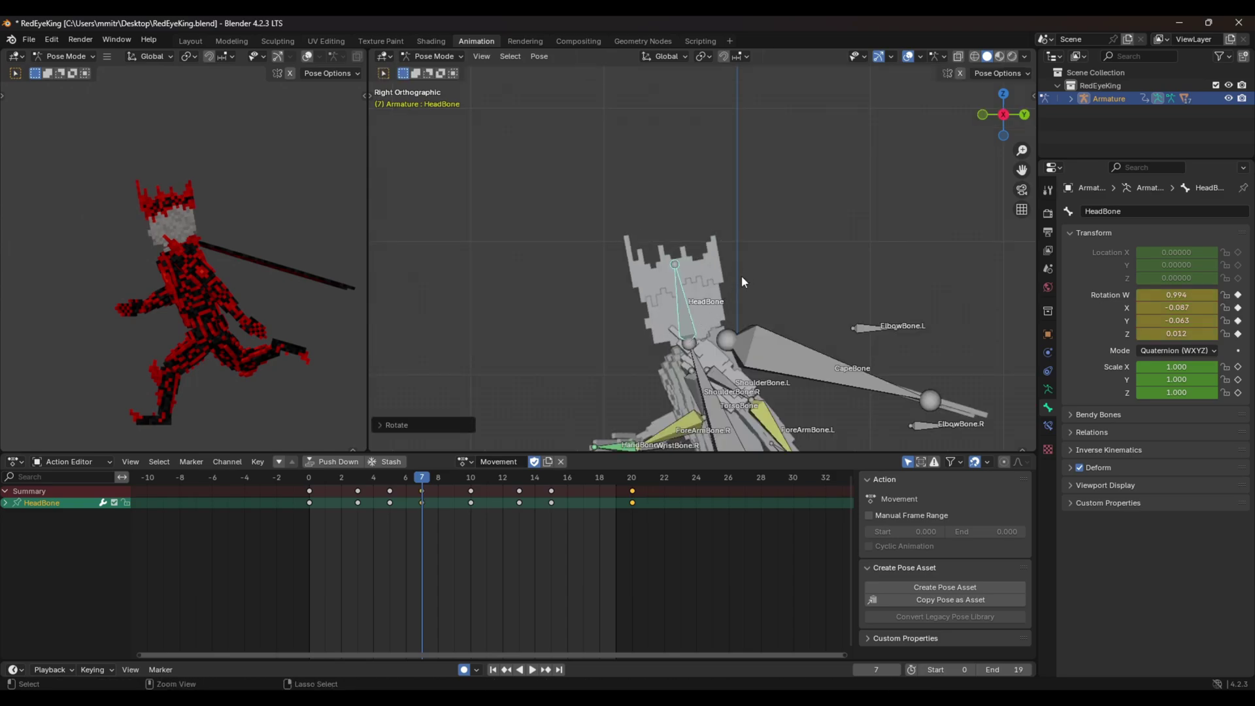
- With all bones selected, paste the frame 7 keyframe flipped at frame 17 and scrub through the result
key("a")
left_click(421, 491)
key("ctrl+c")
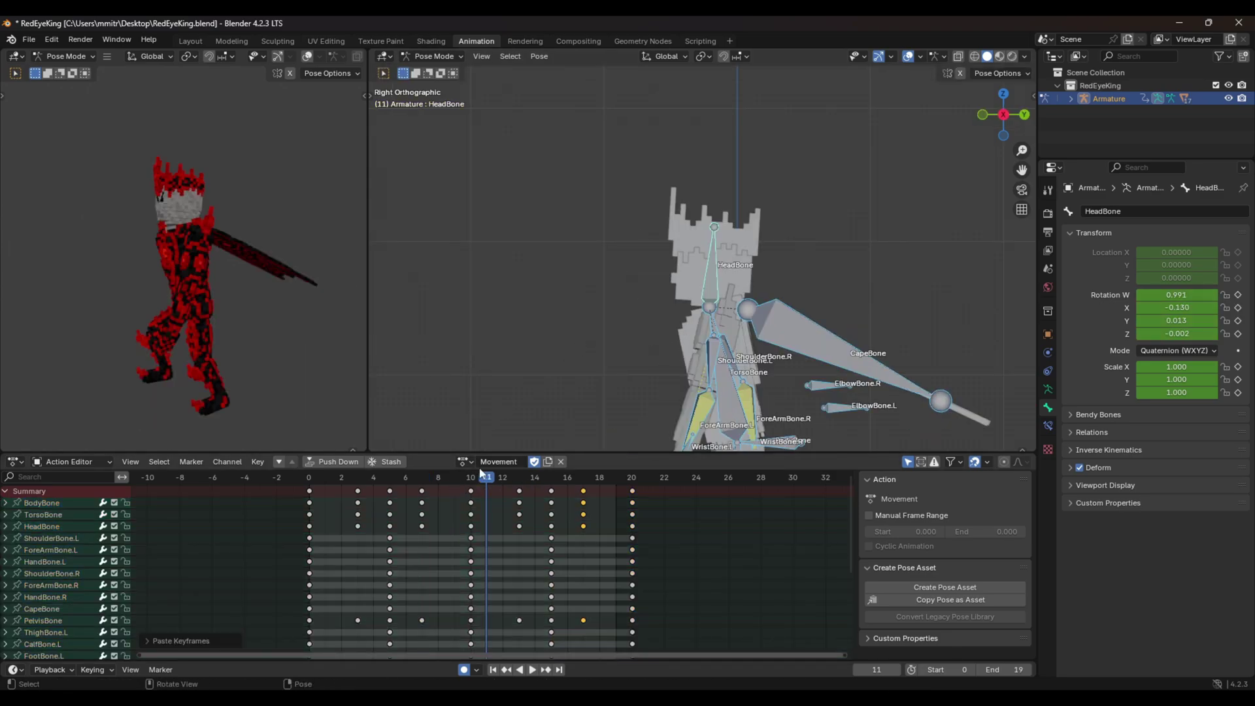
mouse_move(485, 476)
left_mouse_down()
mouse_move(455, 476)
mouse_move(468, 478)
left_mouse_up()
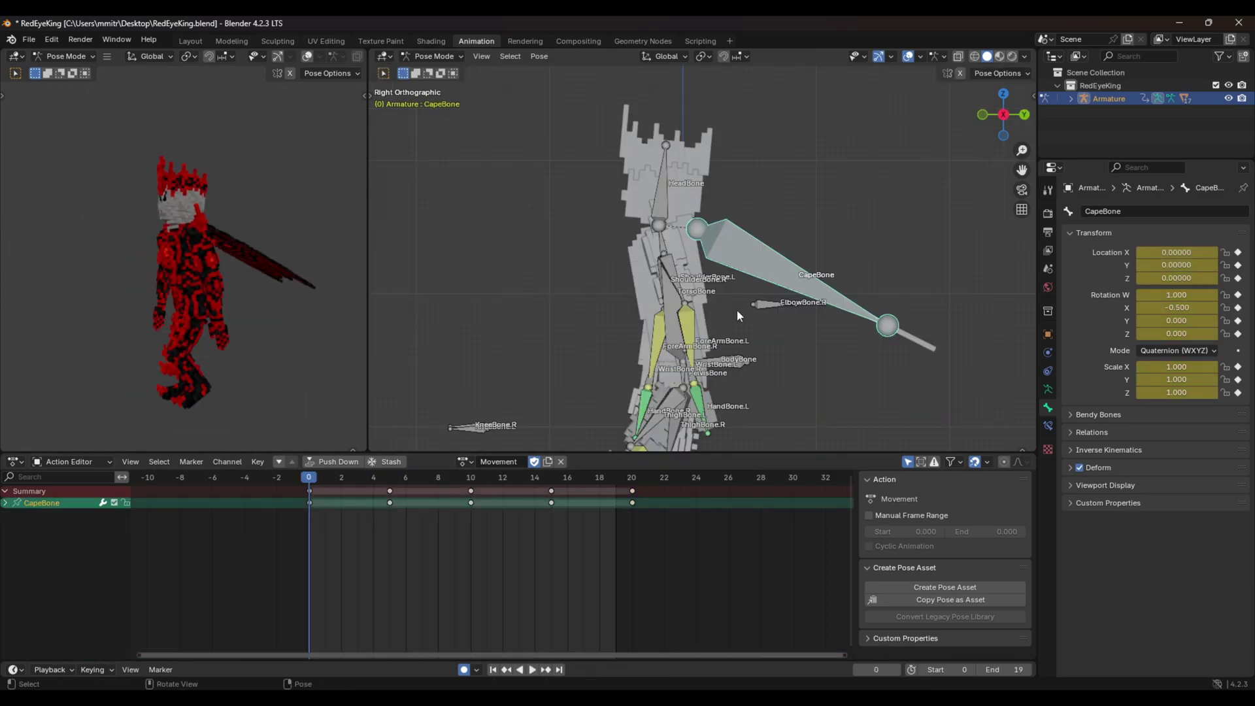
- Vary the CapeBone rotation across the cycle with an X value of -0.4 and play the loop from several angles
key("a")
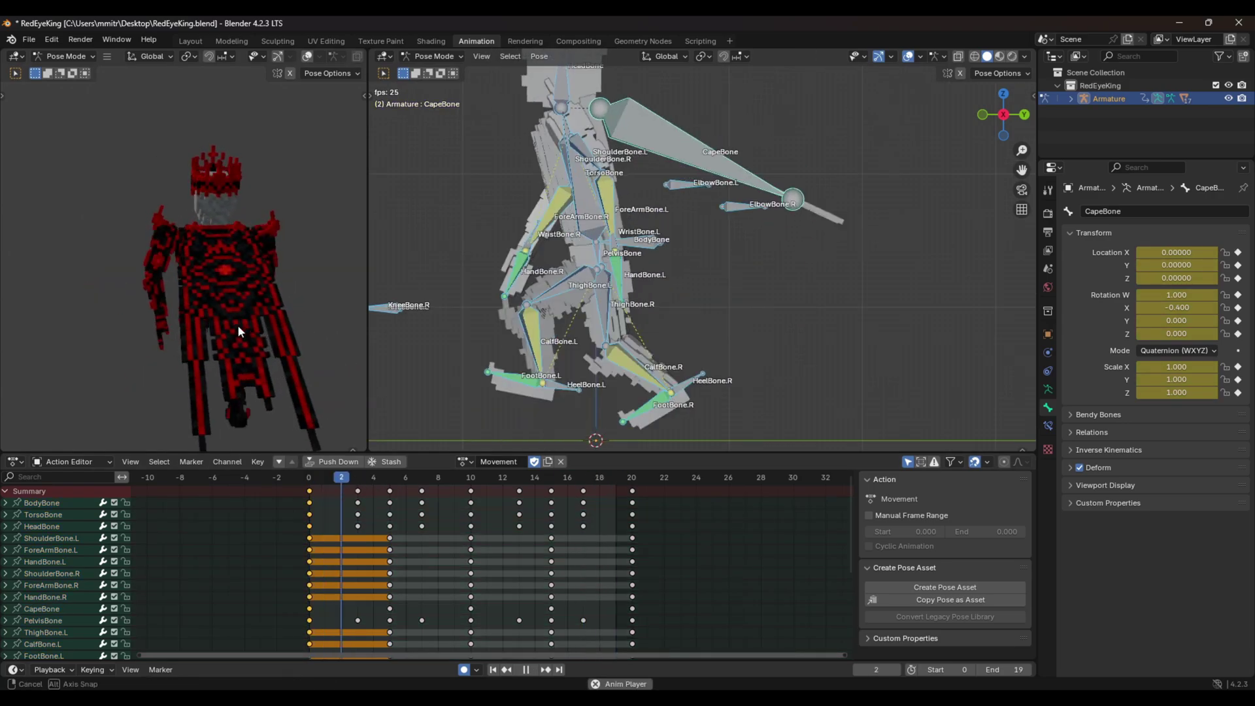
scroll(233, 272, "down", 4)
middle_click_drag(233, 272, 298, 289)
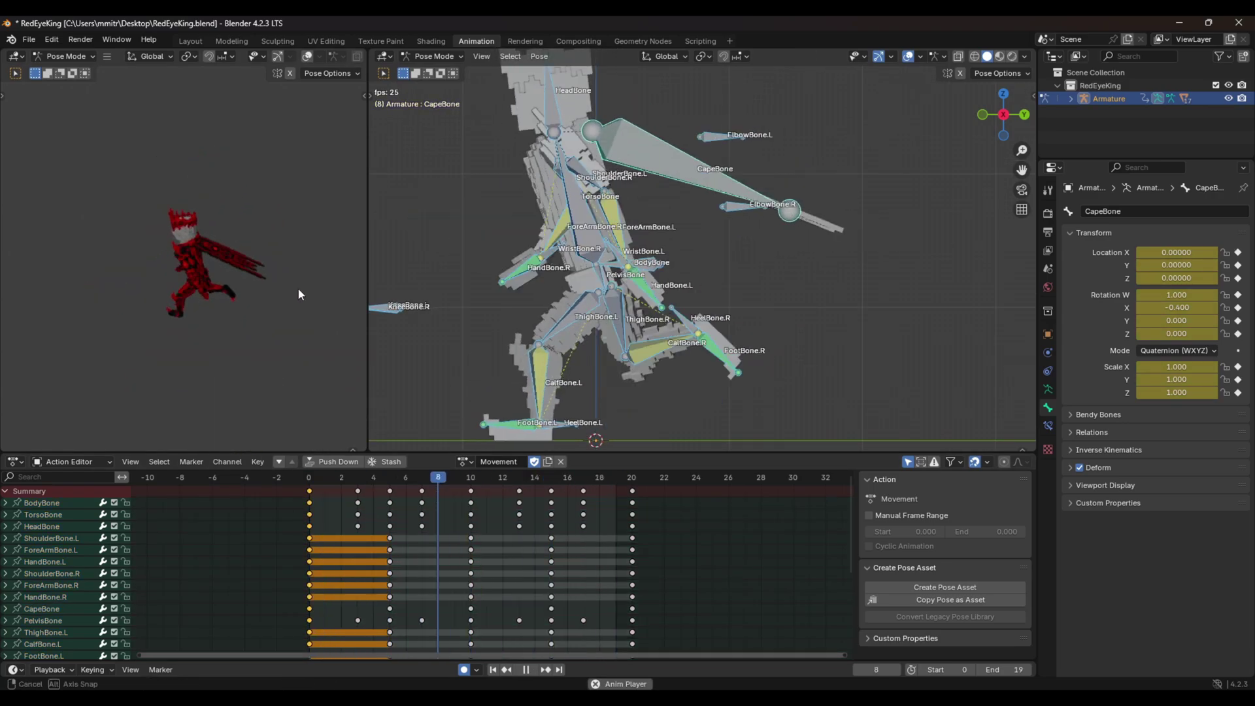
scroll(218, 282, "up", 4)
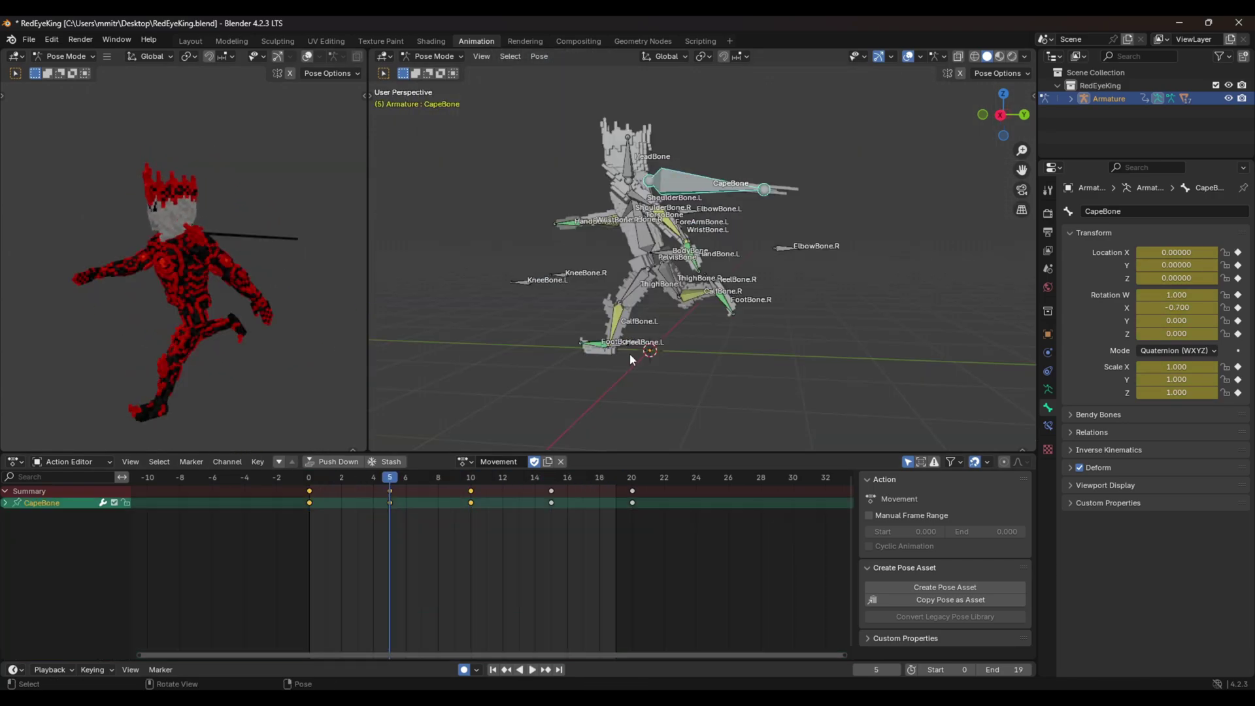
- Set the CapeBone X rotation to -0.7 at frame 5 and play the loop to check the cape
key("space")
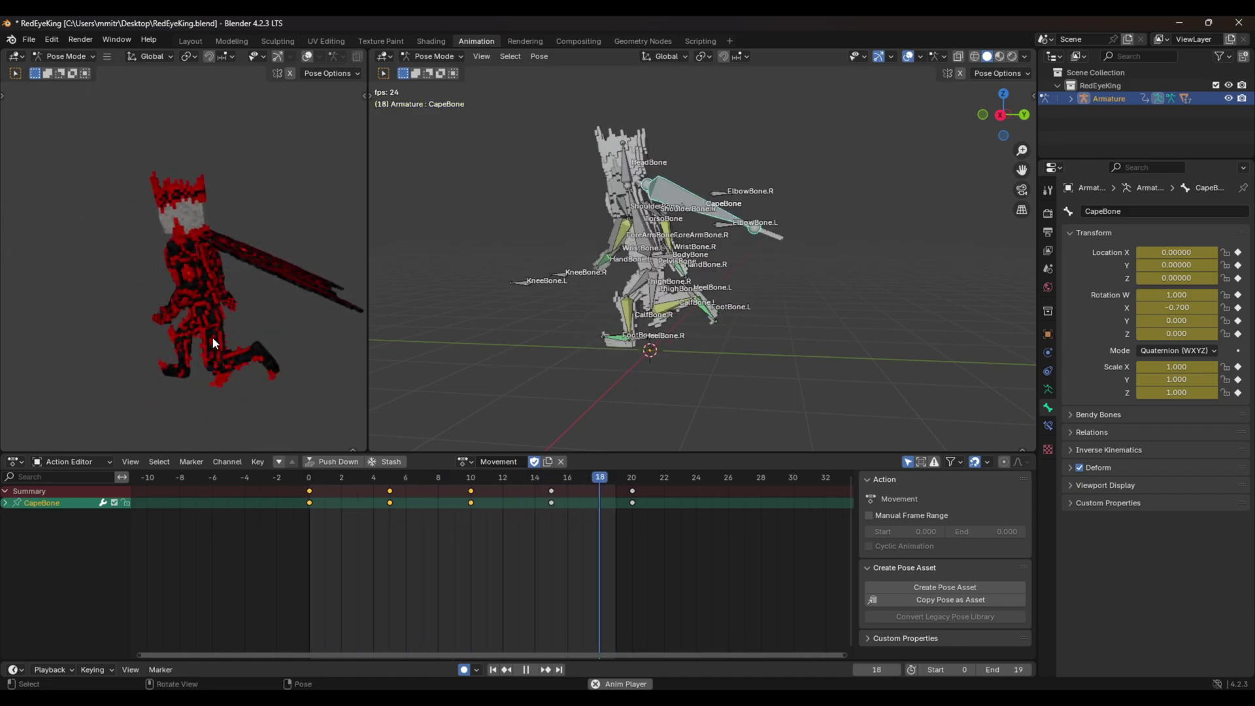
middle_click_drag(320, 324, 233, 332)
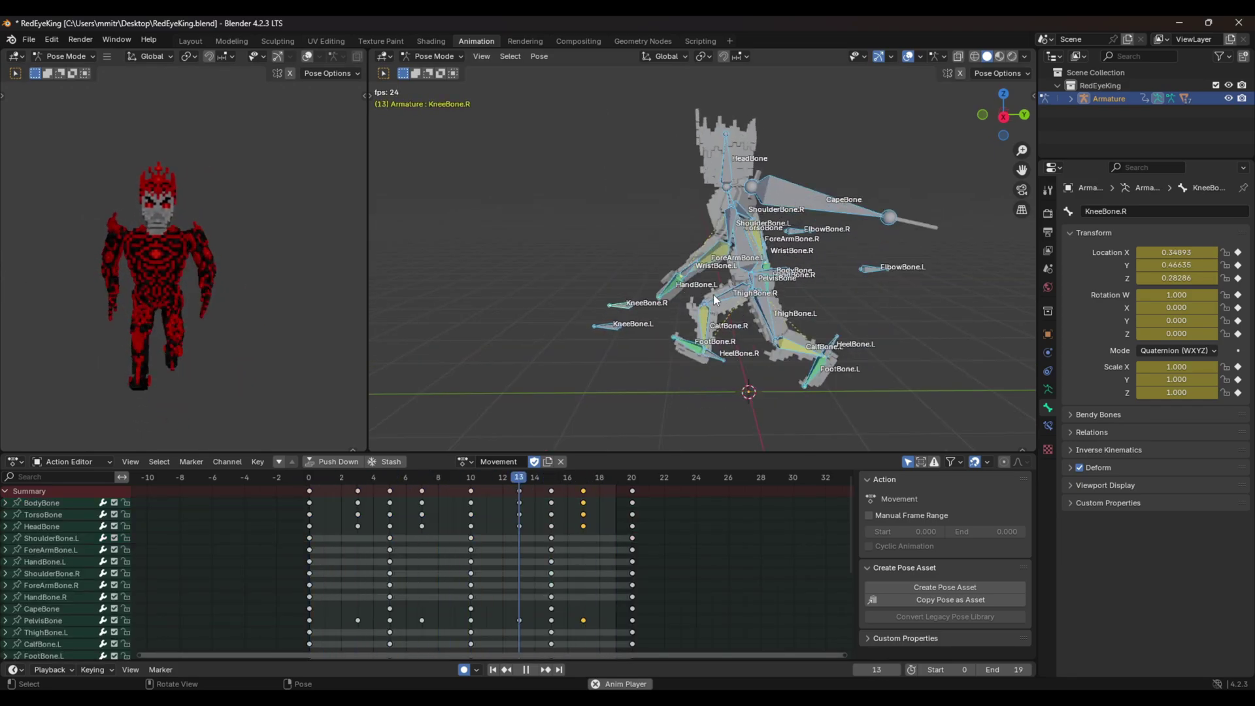
- Review the playing Movement loop from several angles, stop playback and load the Idle action
middle_click_drag(668, 343, 705, 310)
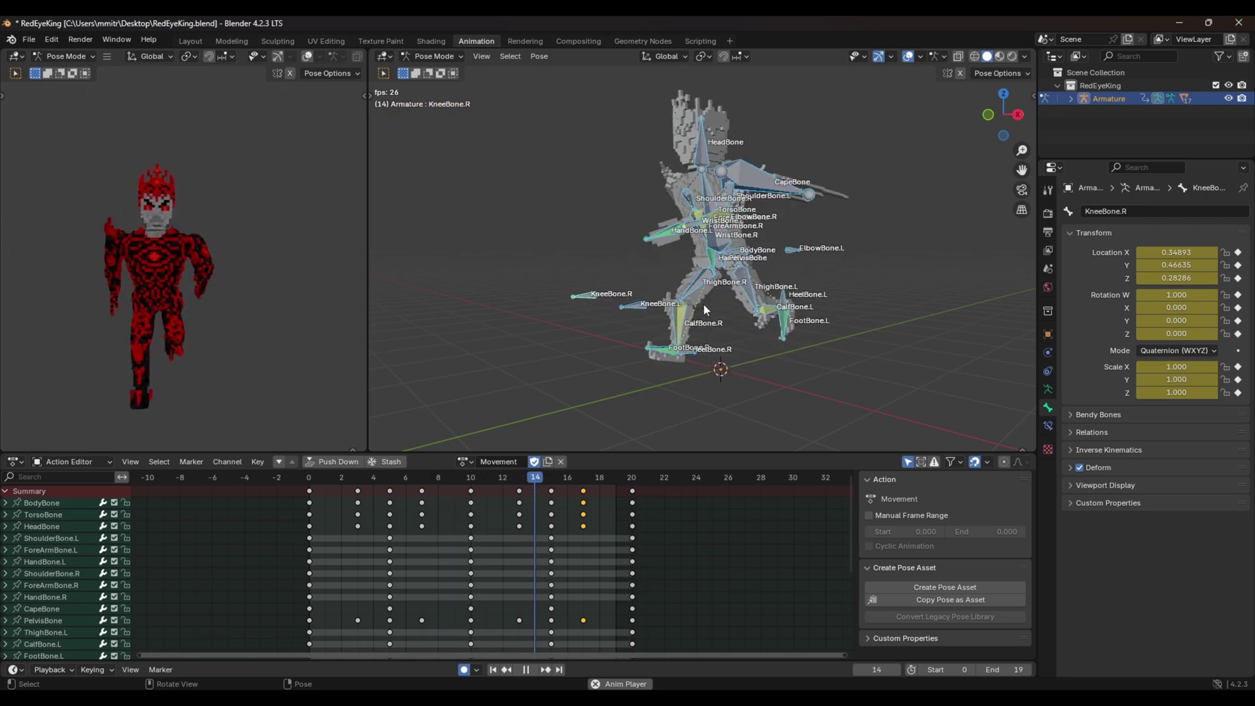
middle_click_drag(694, 316, 611, 325)
key("Escape")
middle_click_drag(616, 408, 571, 405)
left_click(464, 462)
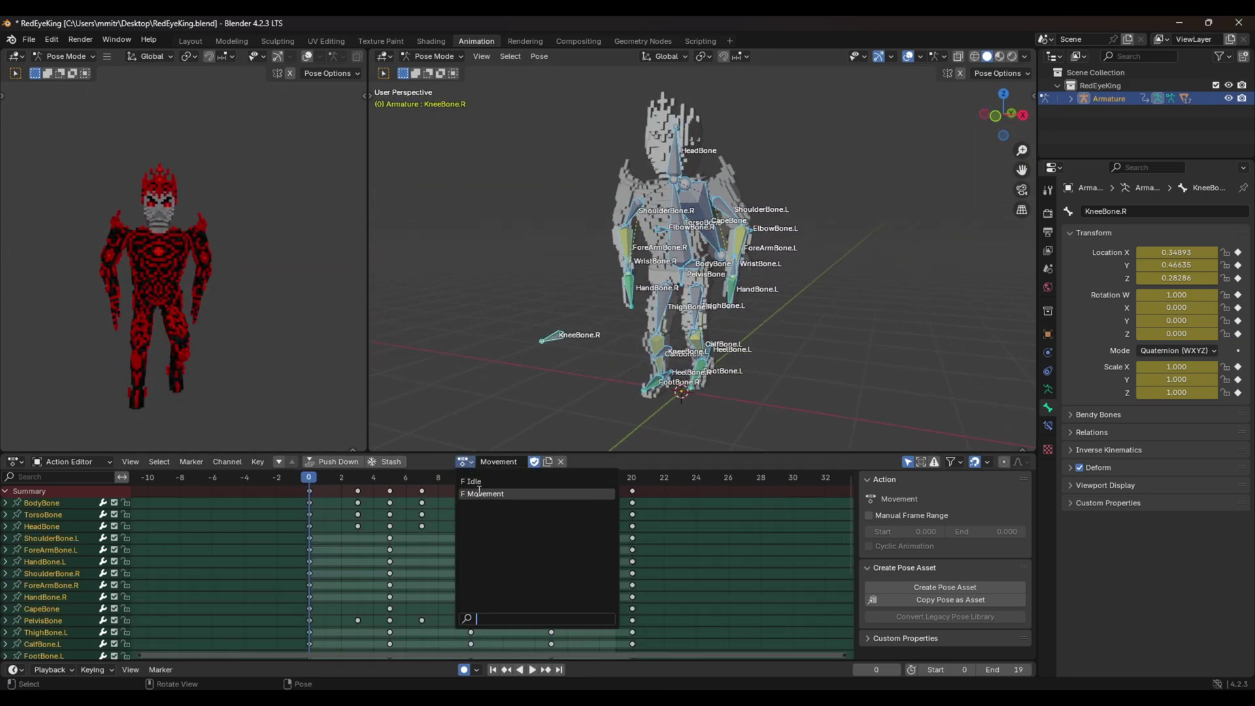
left_click(476, 481)
- Scrub through the keyframes of the Attack action to check its poses
left_click_drag(556, 481, 444, 491)
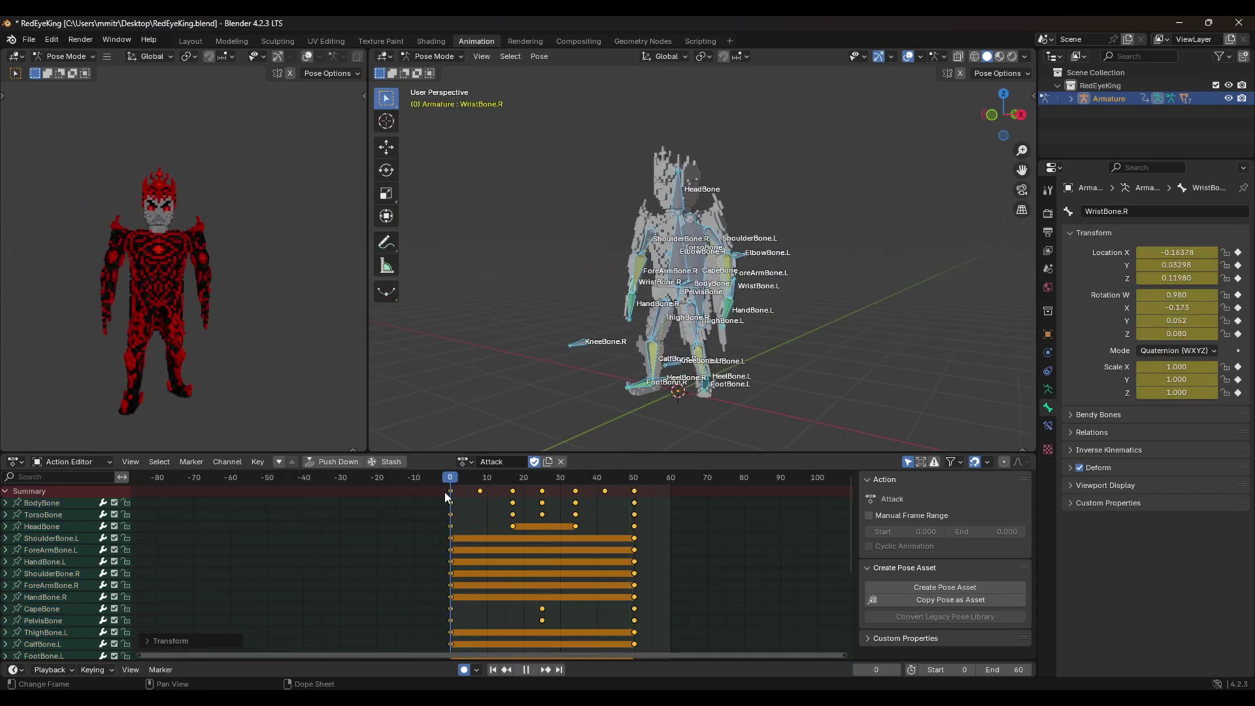
left_click_drag(629, 479, 600, 472)
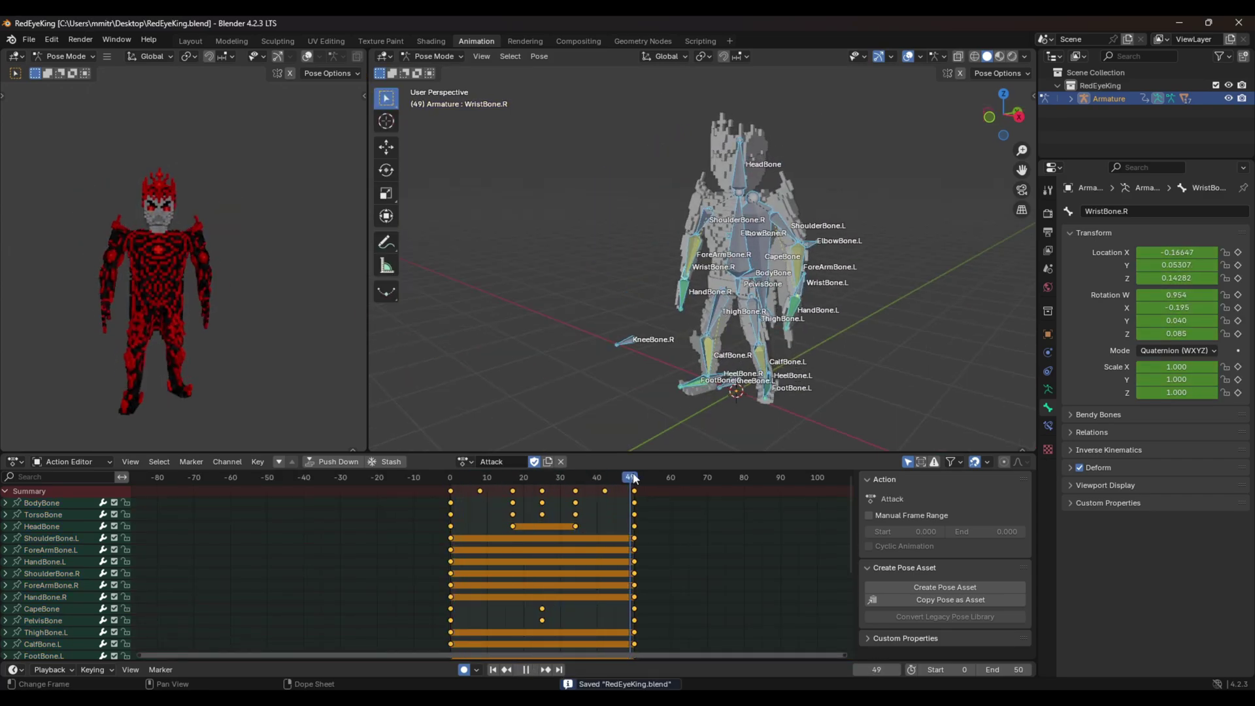
left_click_drag(632, 477, 574, 473)
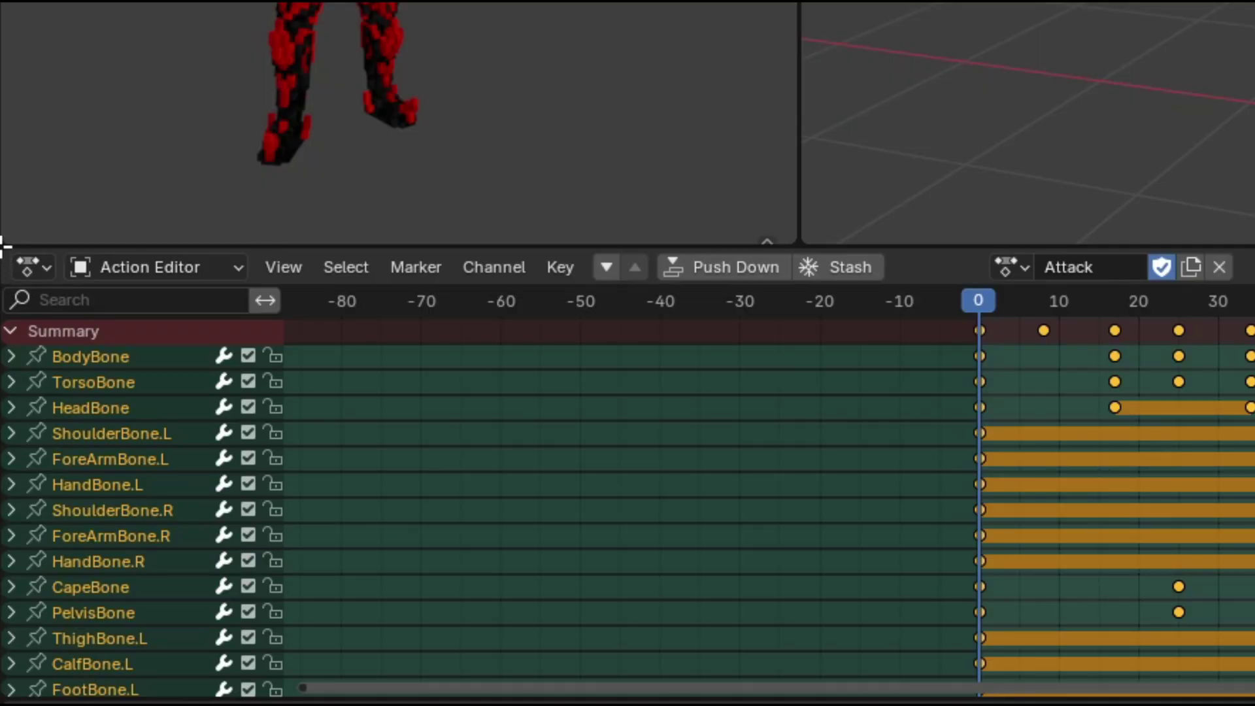
- Split the Action Editor area in two, turn the upper part into a Nonlinear Animation editor and enlarge it
left_click_drag(7, 274, 12, 546)
left_click(32, 267)
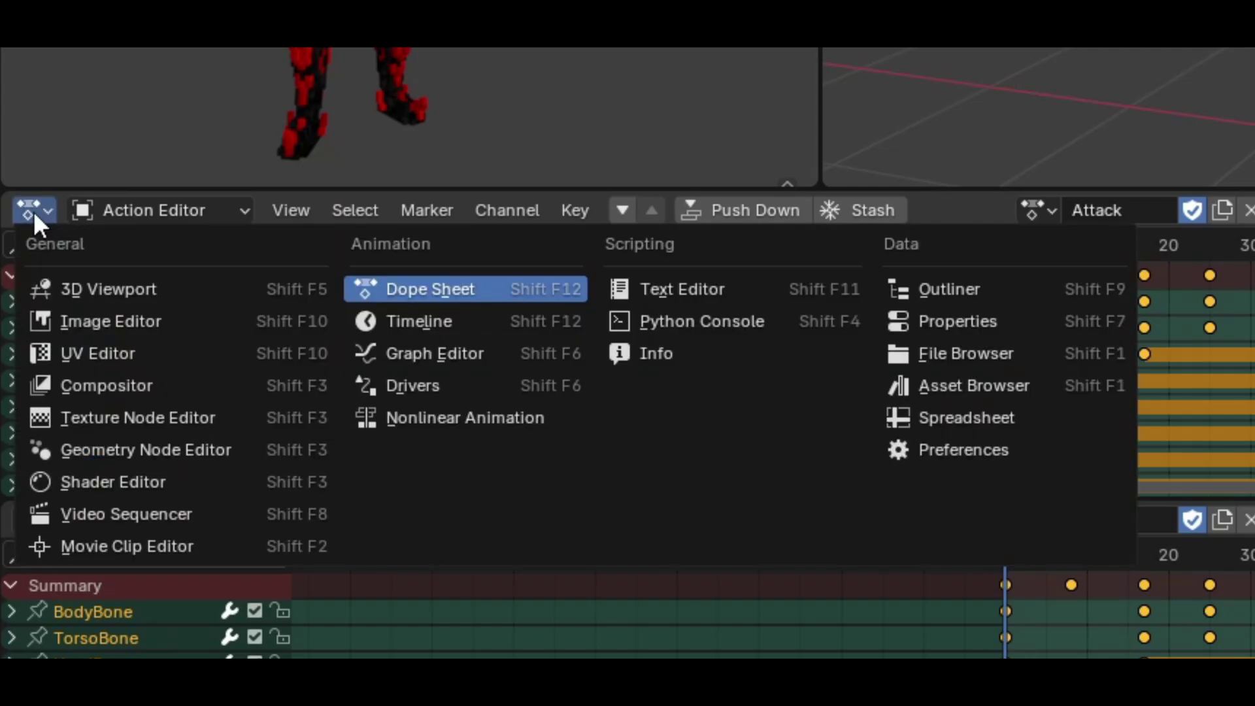
left_click(440, 414)
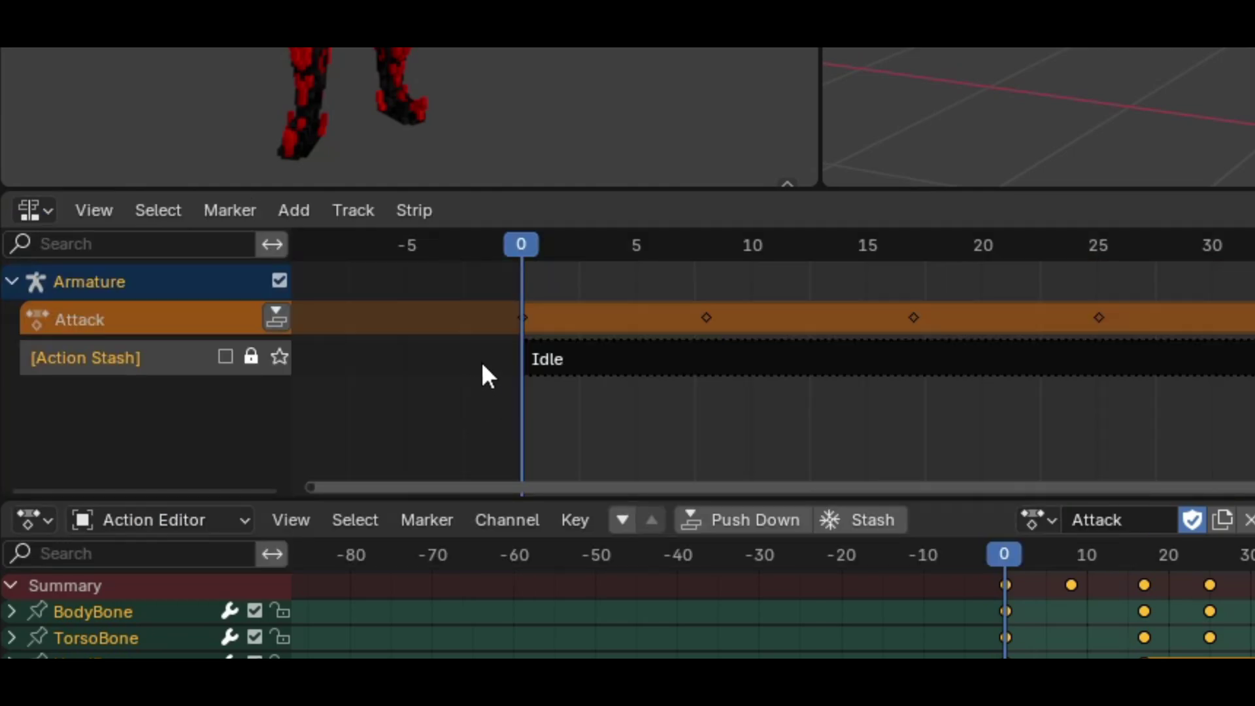
left_click_drag(419, 188, 392, 54)
- Delete the stashed Idle track, assign the Idle action to the armature and push it down as an NLA strip
left_click(169, 223)
key("x")
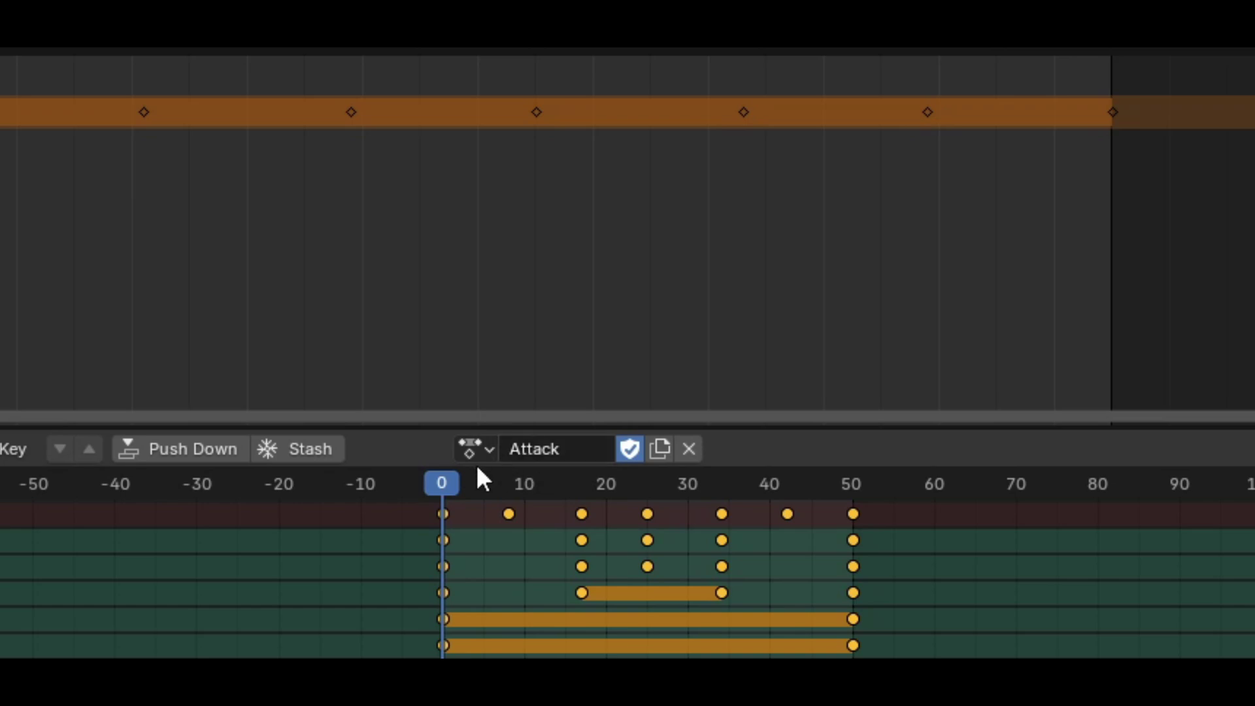
left_click(475, 449)
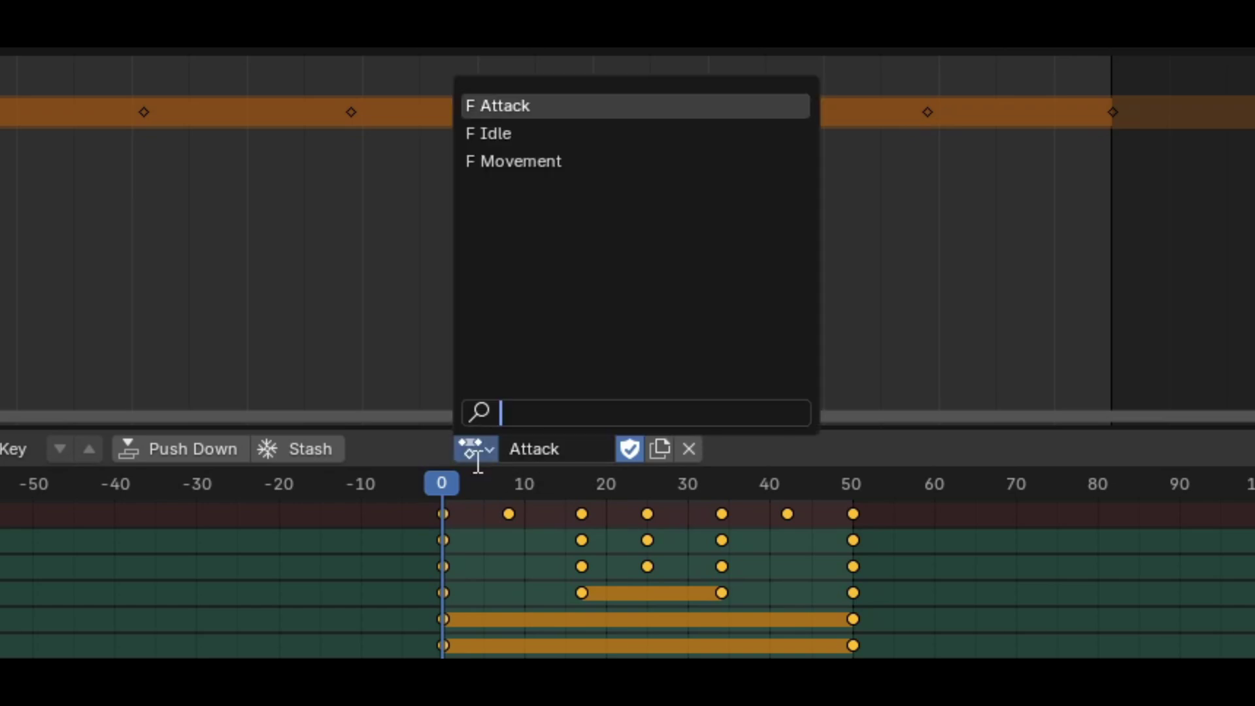
left_click(511, 134)
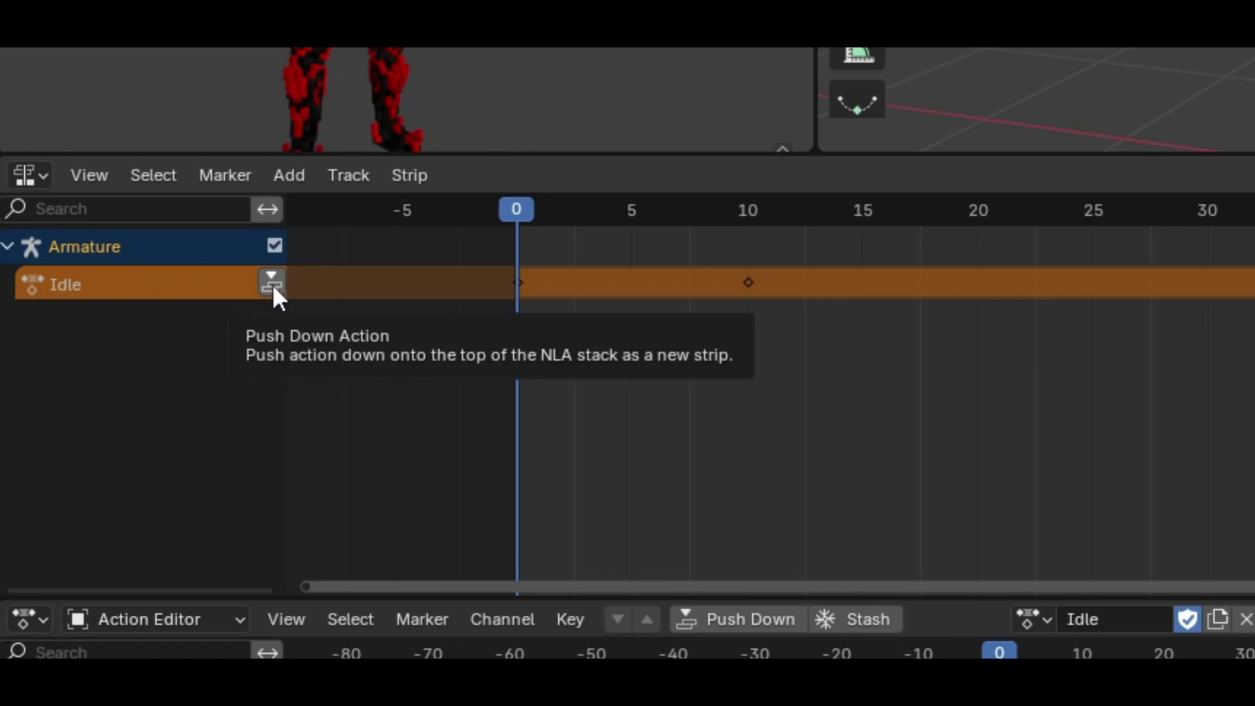
left_click(271, 284)
- Assign the Movement and Attack actions in turn and push each one down as its own NLA strip
scroll(519, 335, "down", 2)
left_click(1045, 619)
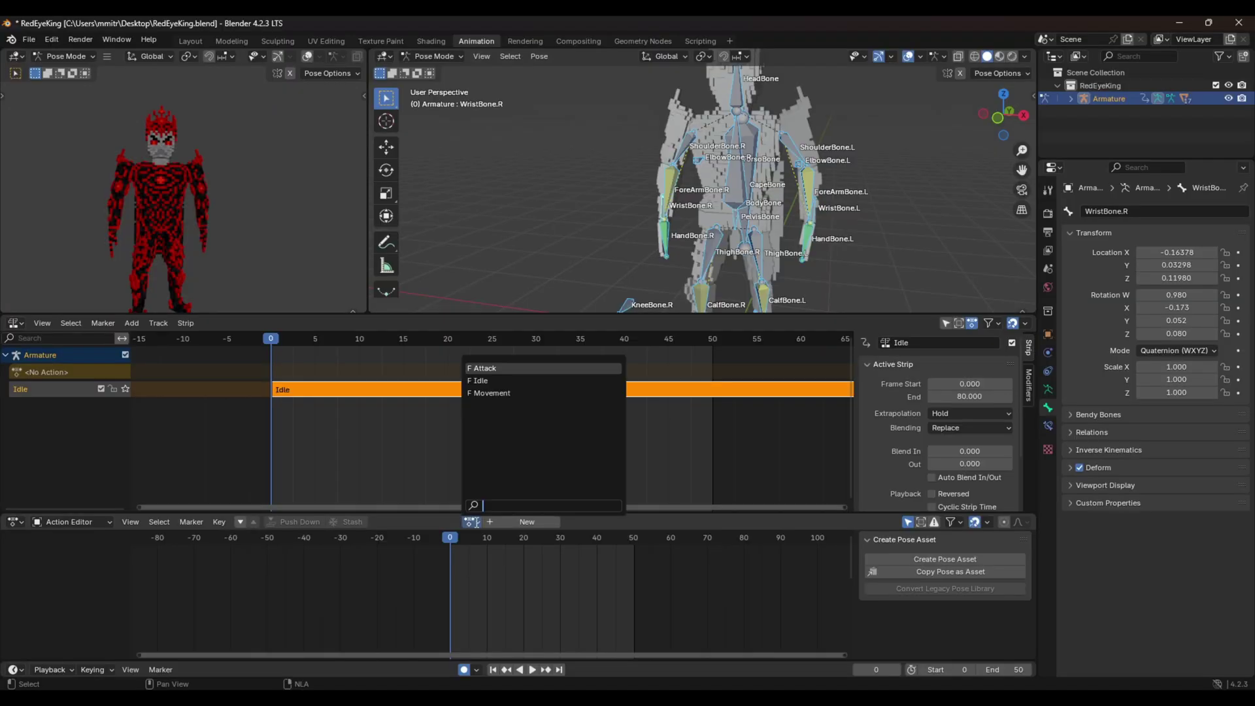
left_click(486, 394)
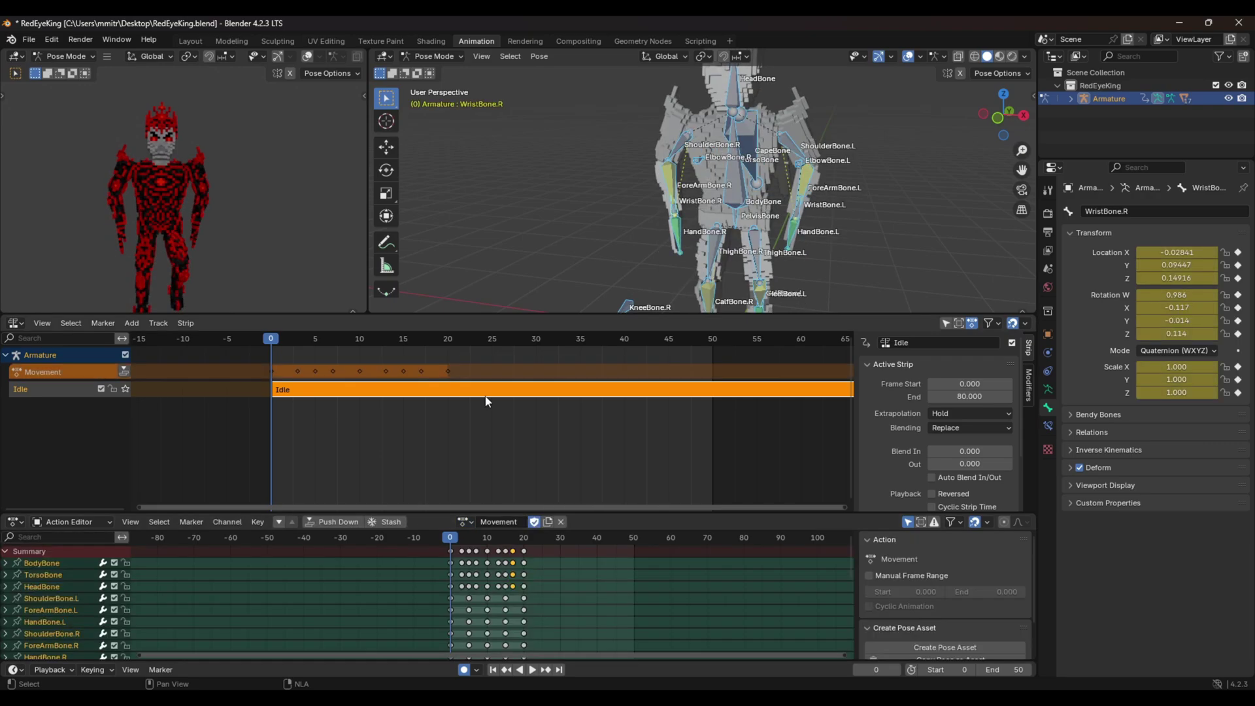
left_click(123, 371)
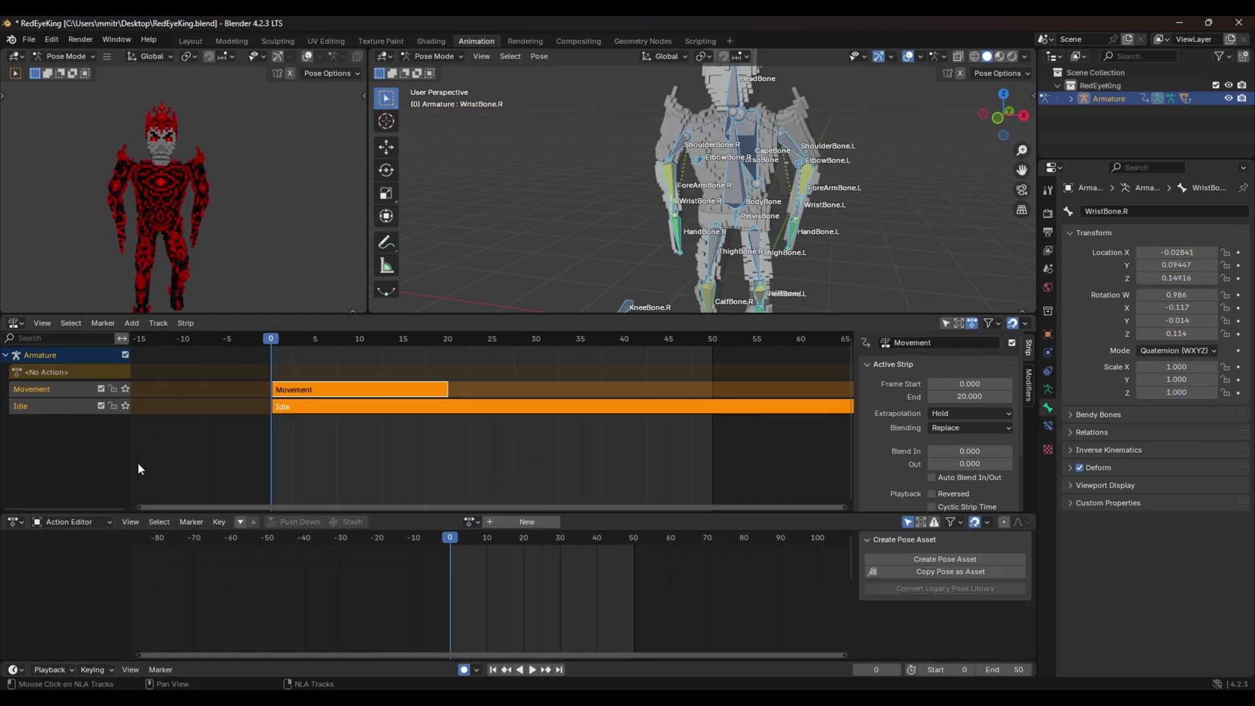
left_click(472, 521)
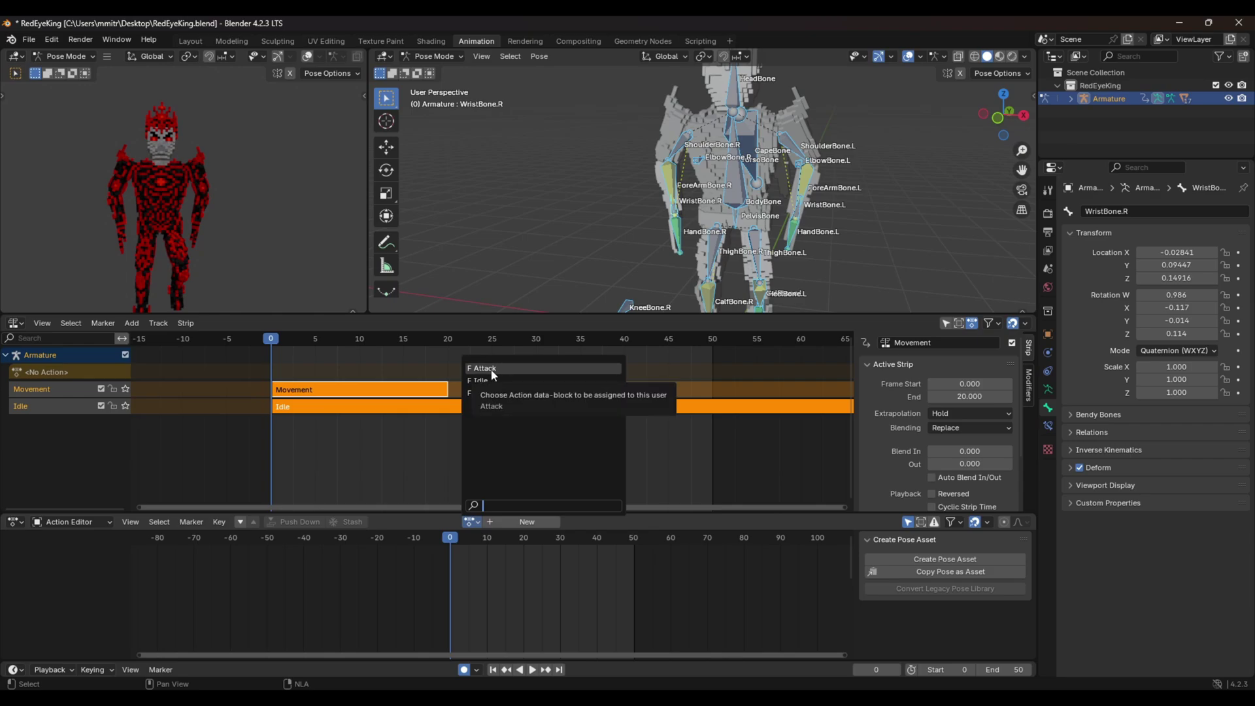
left_click(492, 369)
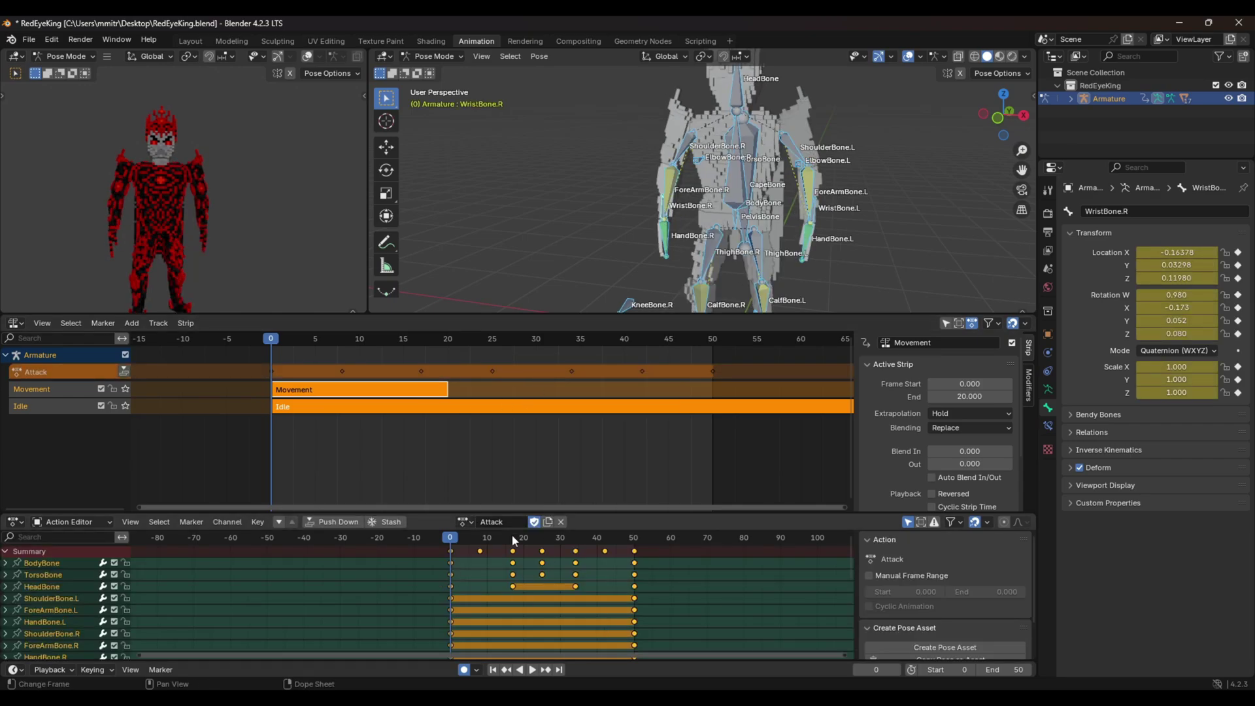
left_click(124, 371)
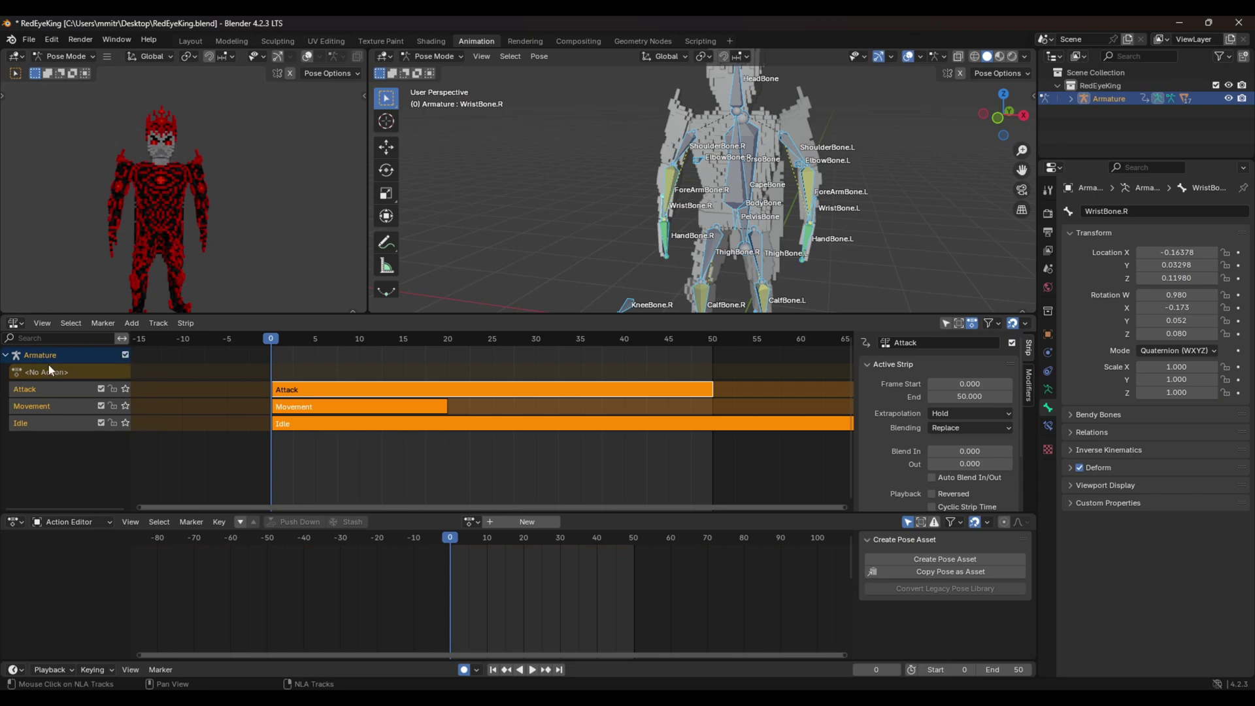
- Switch to Object Mode with the armature and all body meshes selected and start an FBX export
left_click(431, 56)
left_click(428, 68)
middle_click_drag(638, 166, 627, 172)
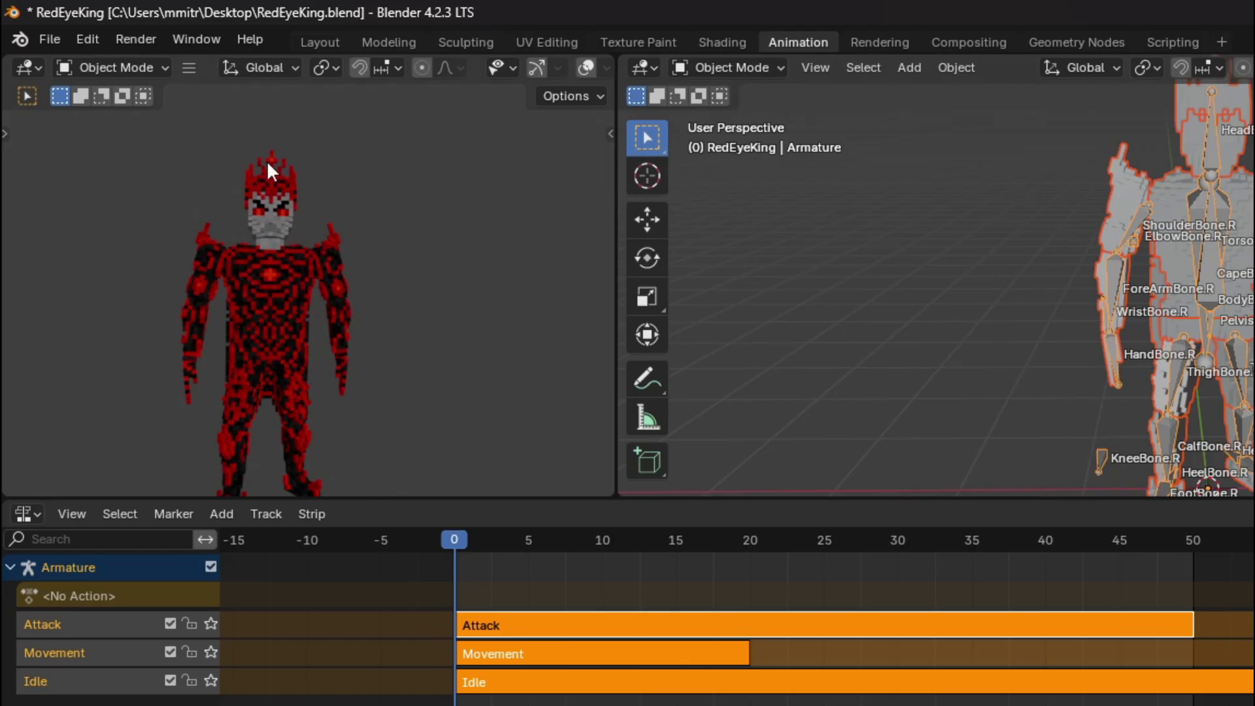
left_click(41, 40)
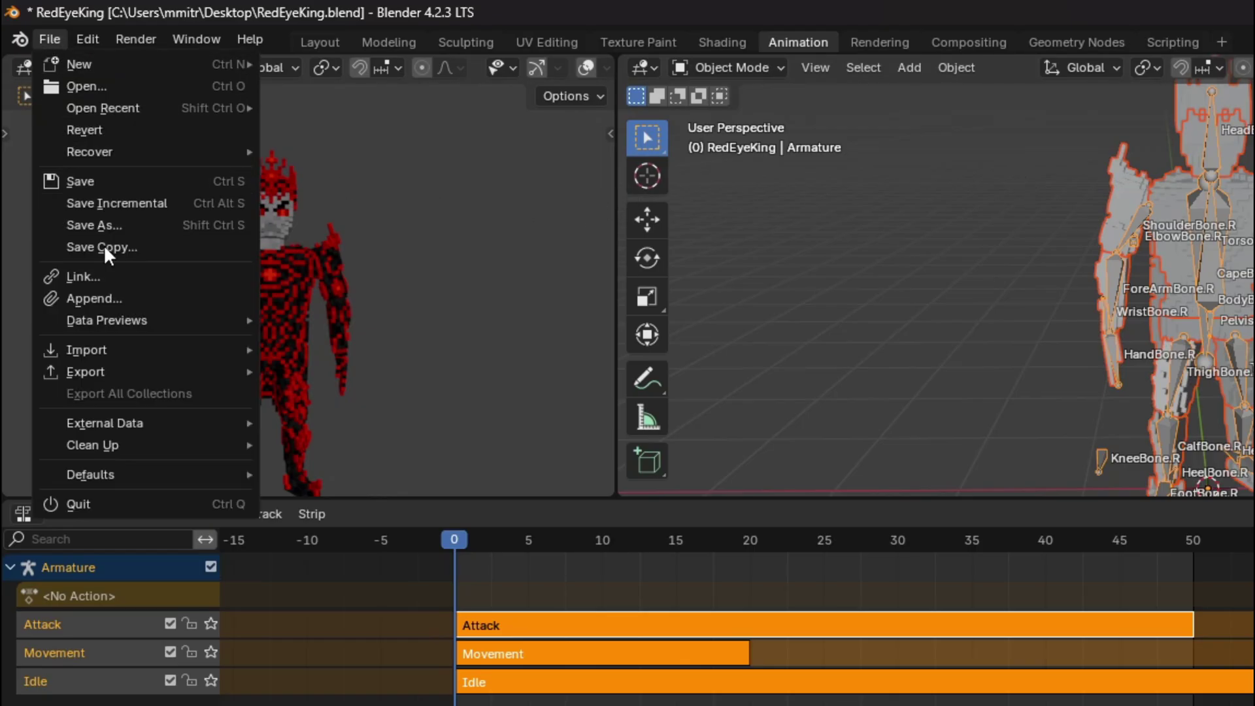
mouse_move(88, 370)
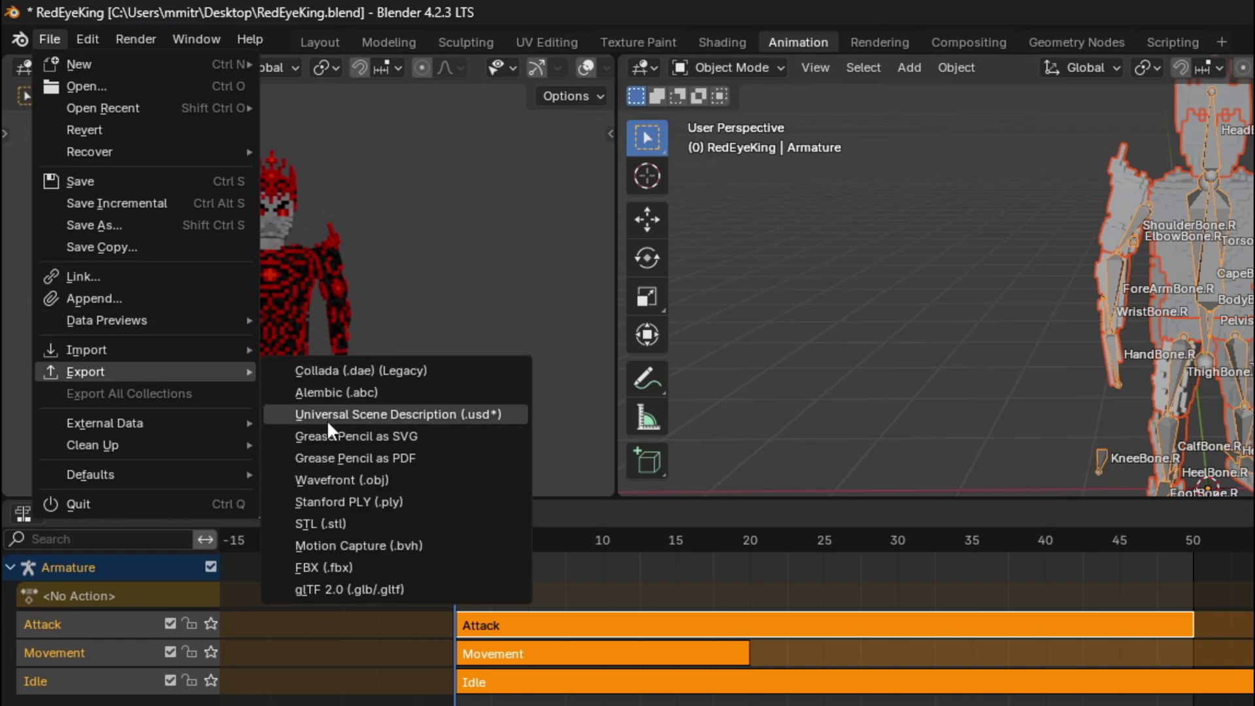
left_click(336, 566)
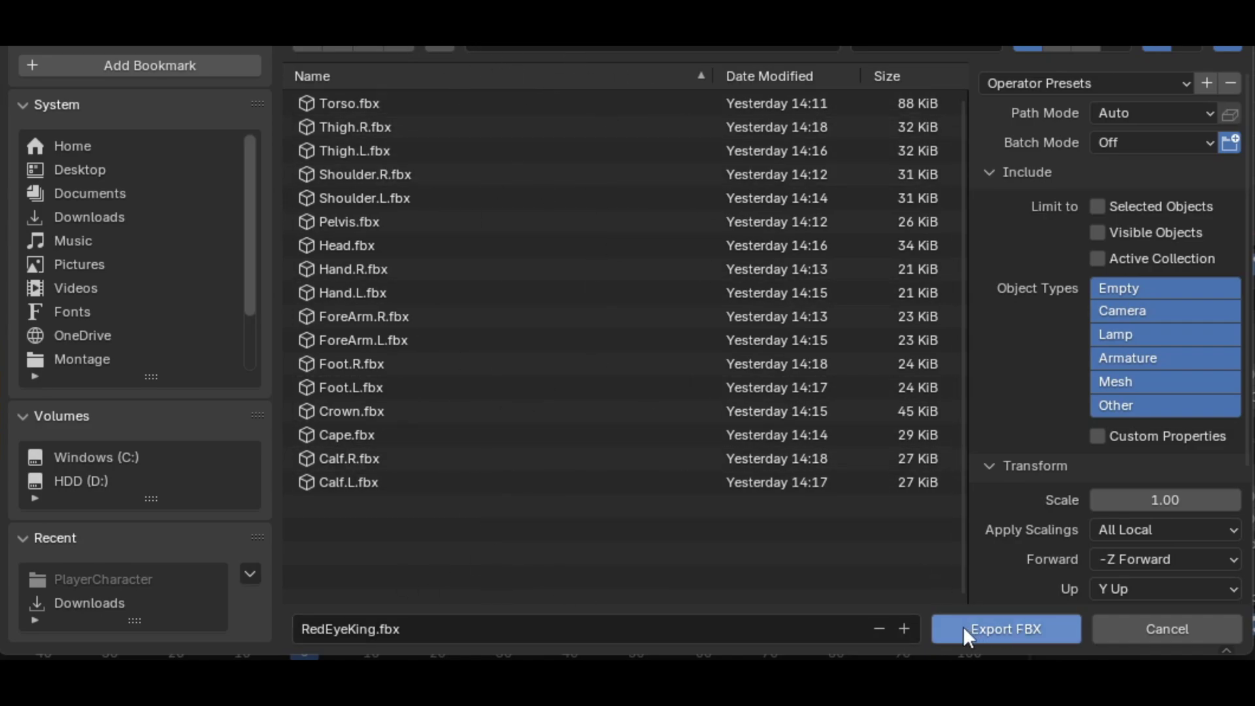
- Limit the FBX export to selected objects, set Forward to Z Forward and enable Apply Transform
left_click(1097, 206)
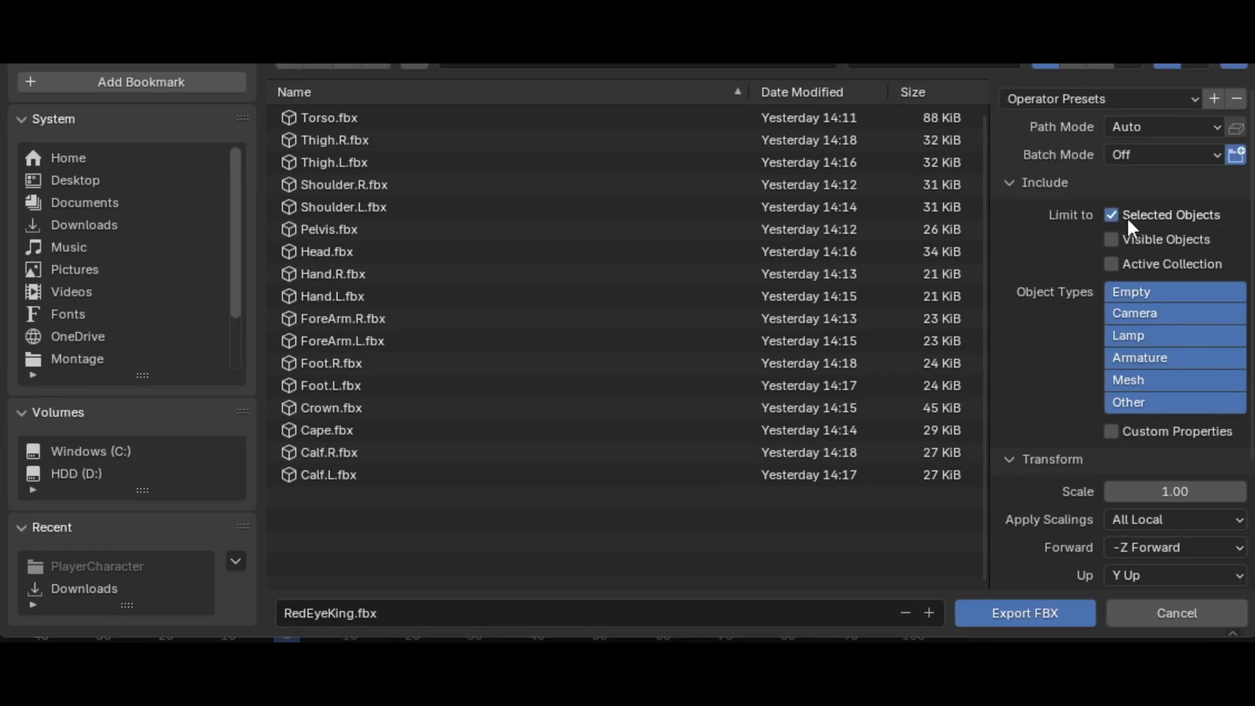
scroll(1139, 454, "down", 3)
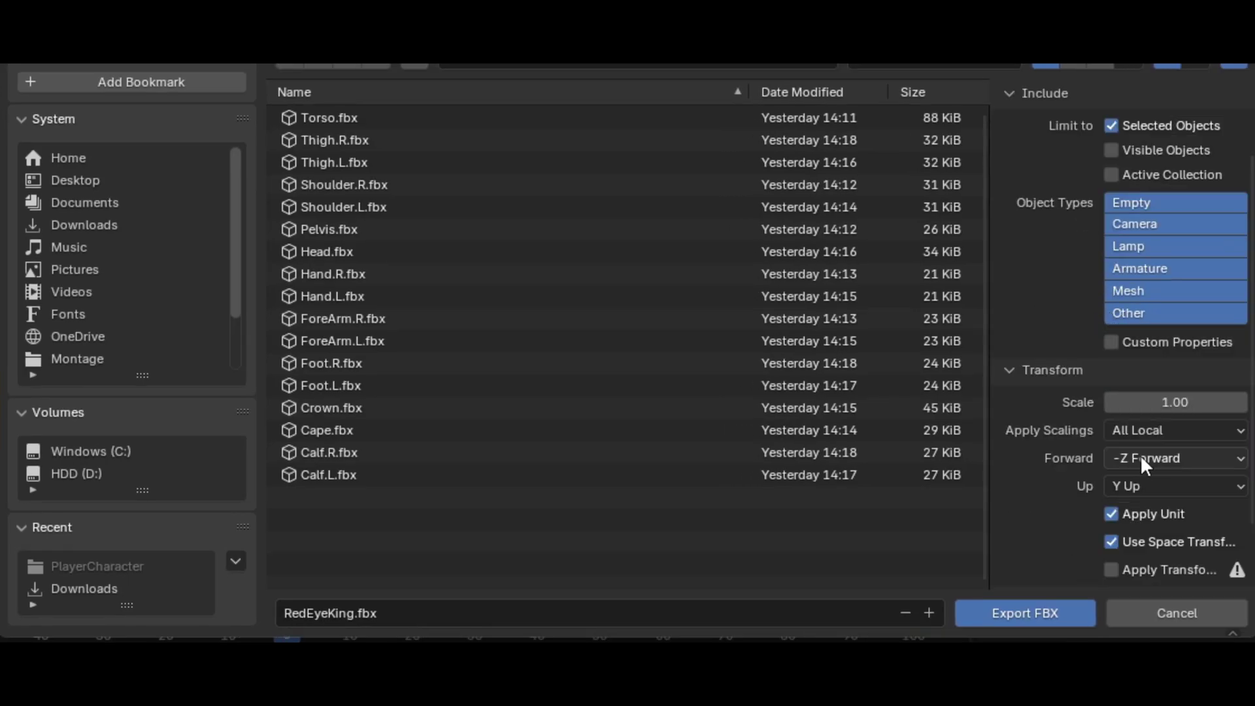
left_click(1141, 453)
left_click(1157, 532)
left_click(1131, 485)
left_click(1131, 485)
scroll(1116, 485, "down", 3)
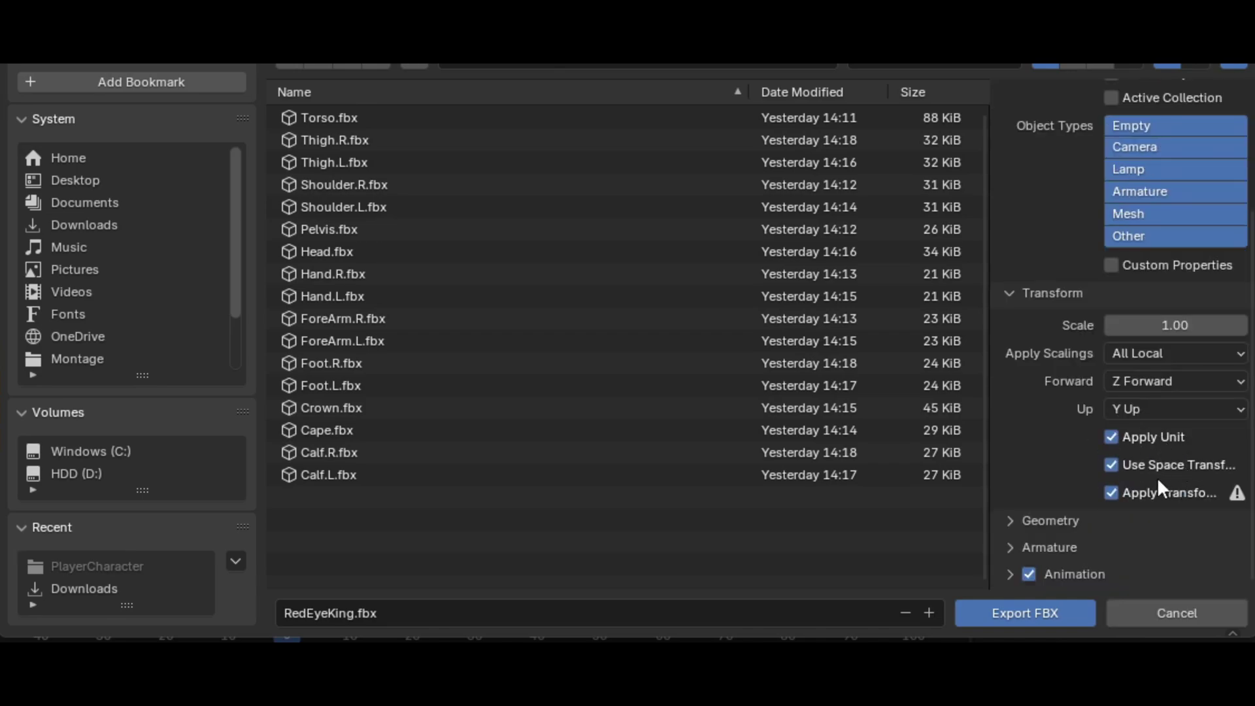
- Keep NLA Strips enabled and All Actions disabled in the animation options and export the character as RedEyeKing.fbx
left_click(1009, 573)
scroll(1029, 563, "down", 5)
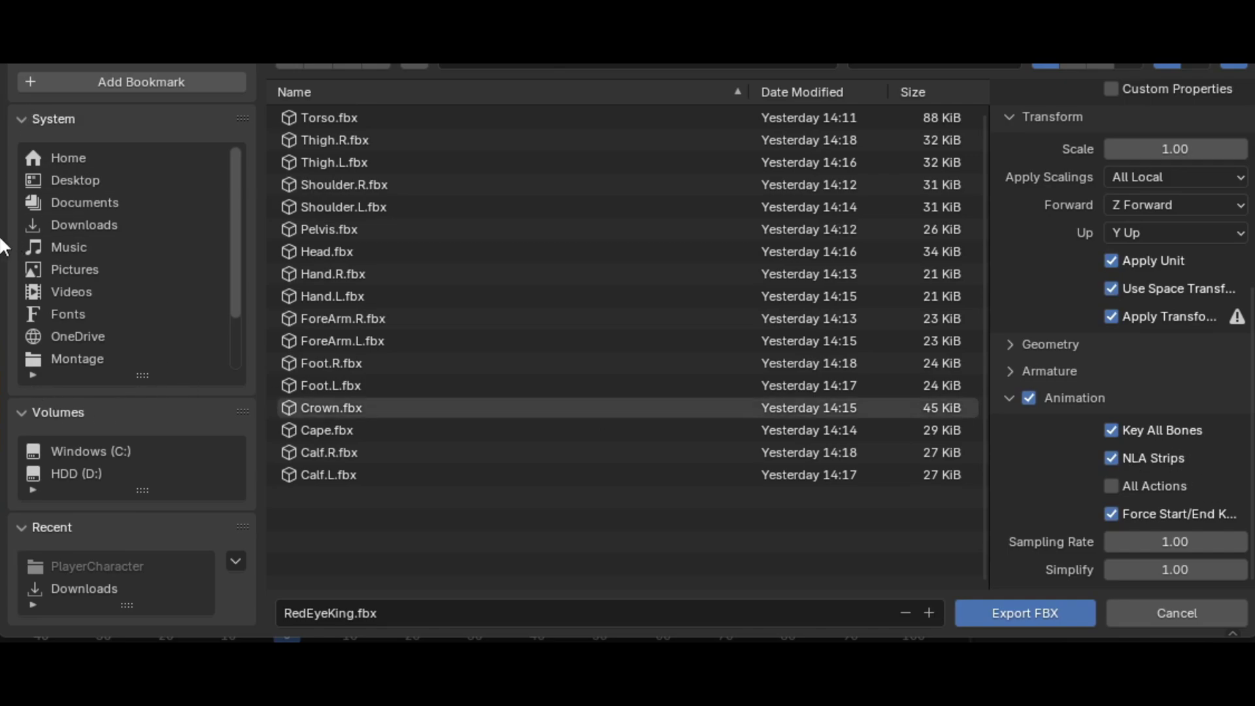
left_click_drag(2, 235, 117, 235)
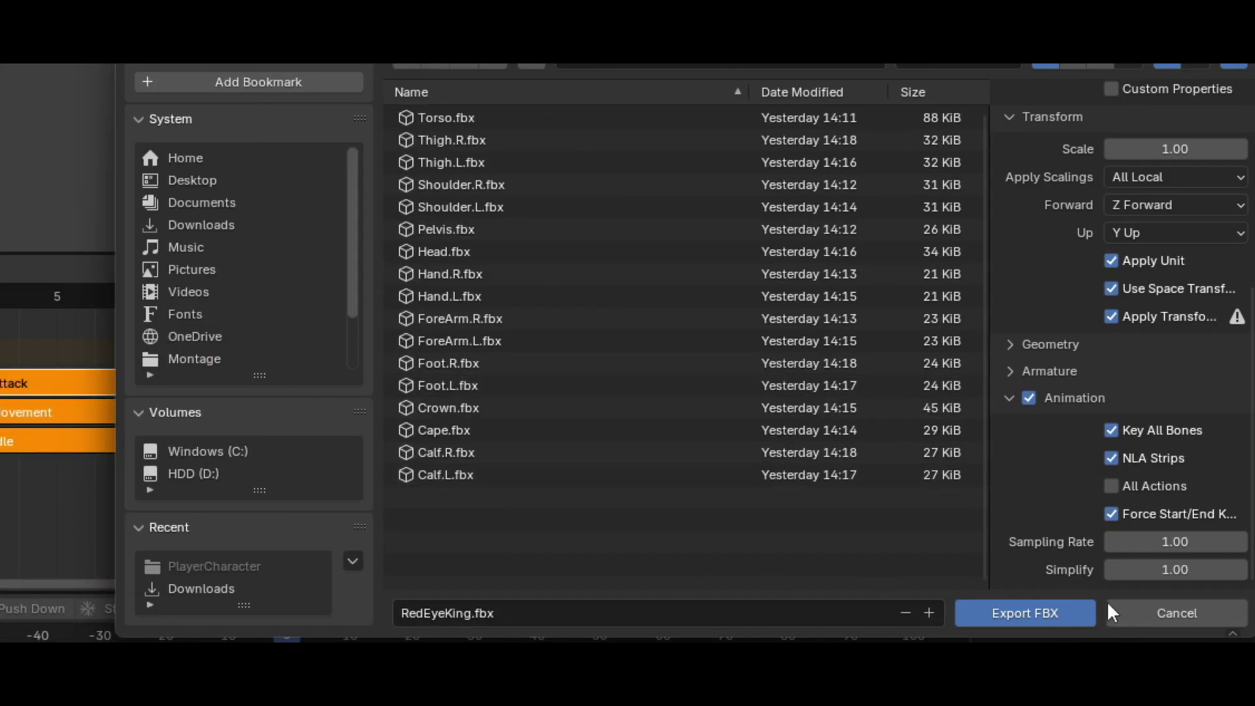
left_click(1008, 620)
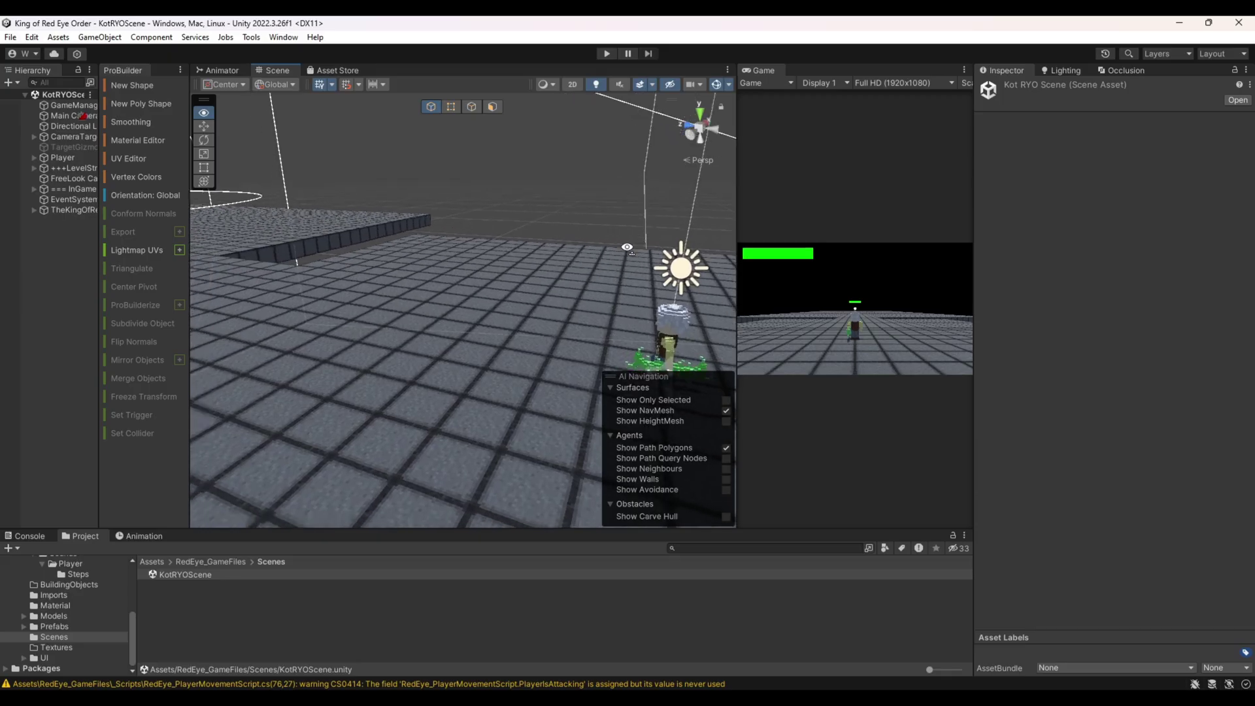
- Switch to Unity, open the RedEyeKing folder under Models and enlarge the Project window to list its assets
right_click_drag(457, 196, 513, 173)
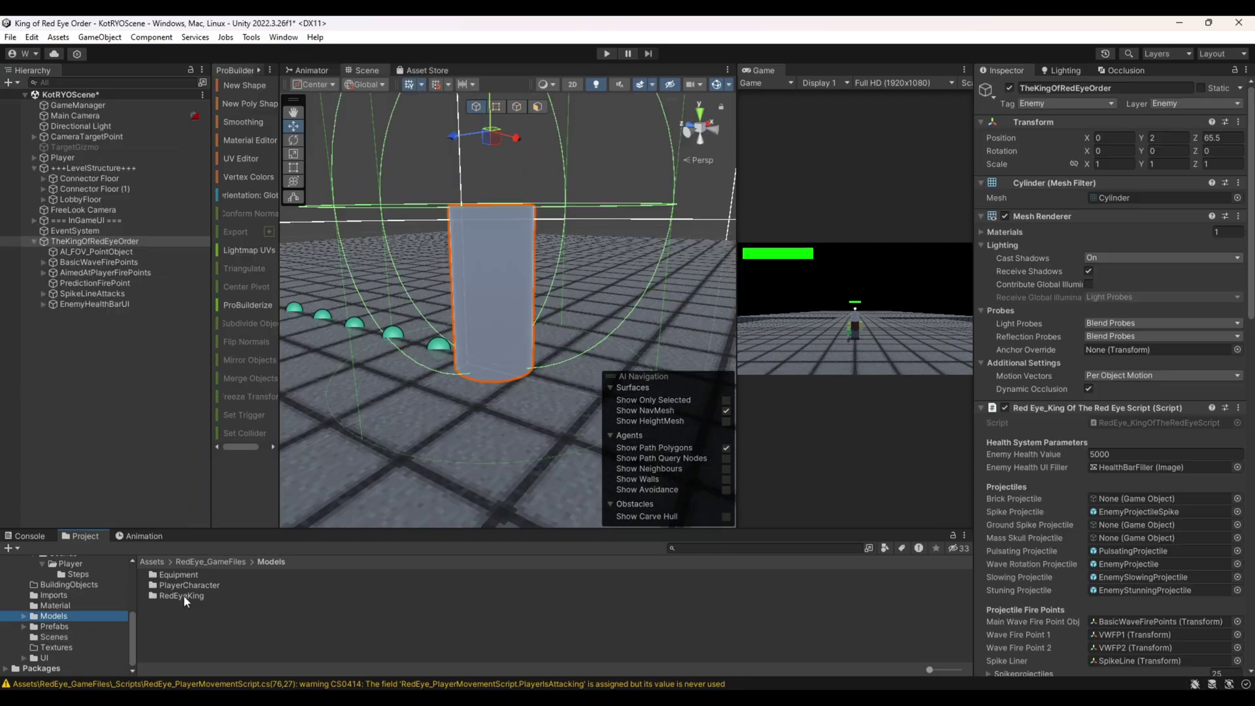
left_click(184, 596)
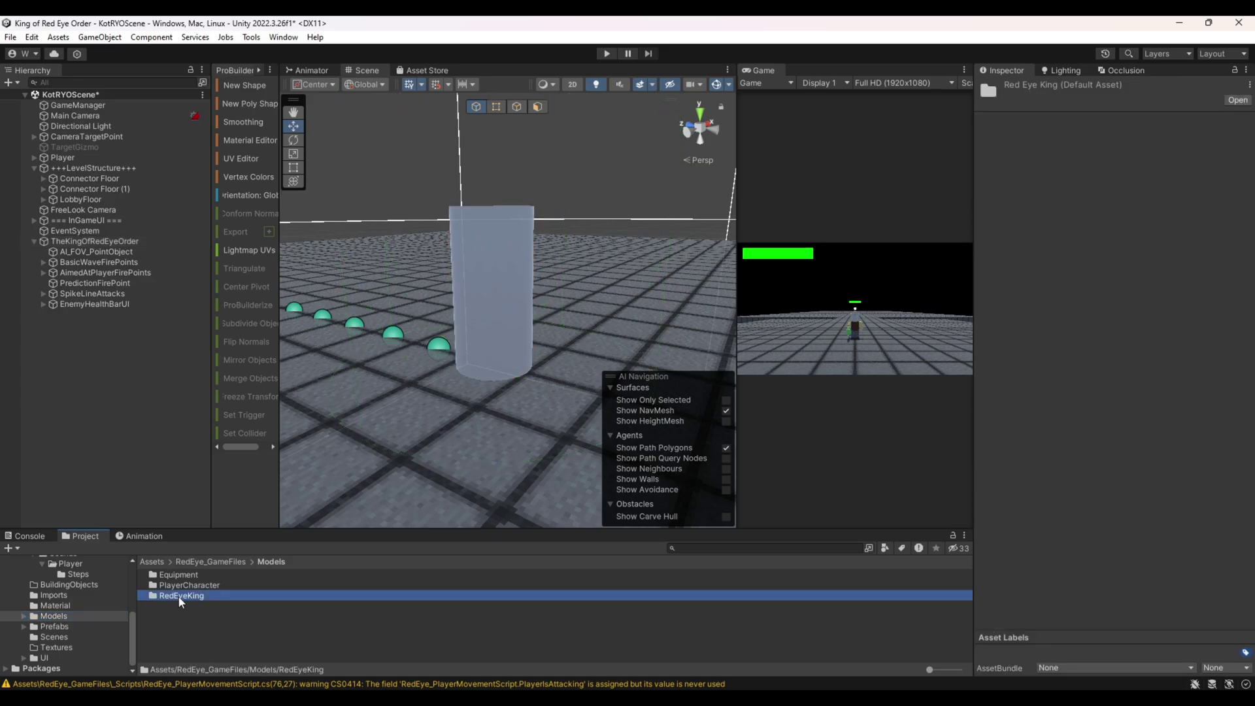
double_click(178, 599)
left_click_drag(228, 528, 238, 431)
left_click(380, 395)
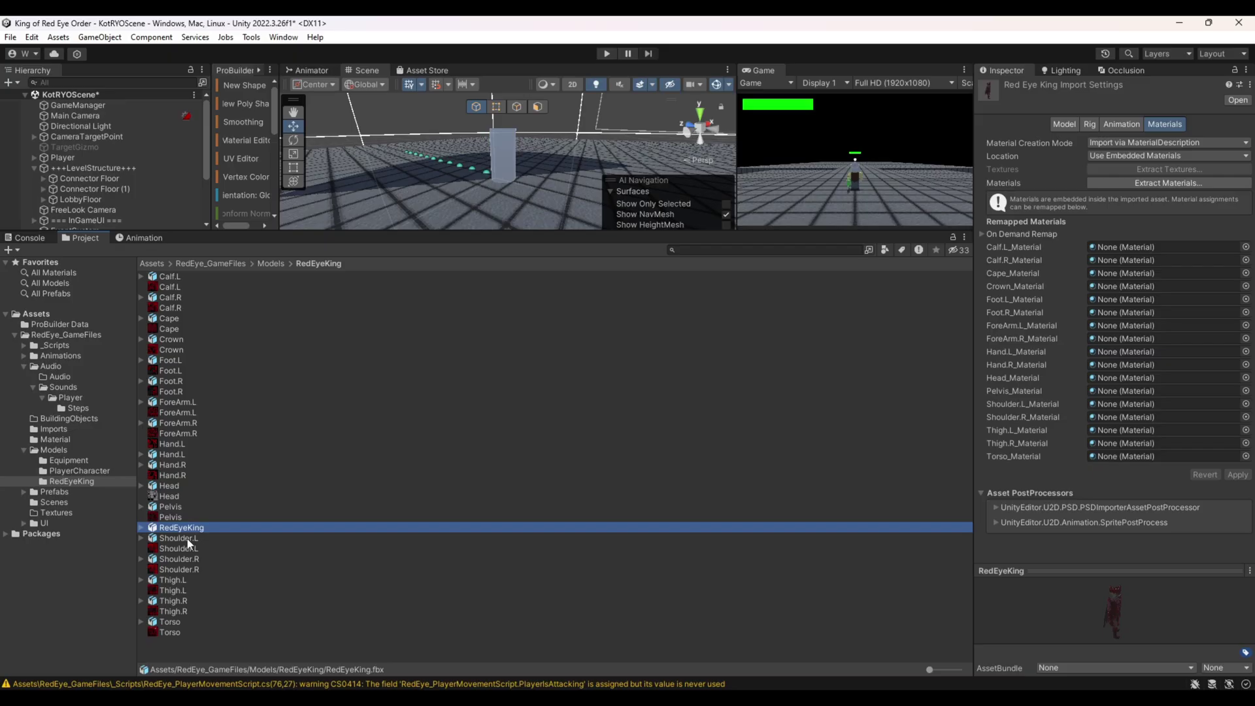
- Select the separate body-part models such as Shoulder.L, Thigh.R, Torso and Head, excluding RedEyeKing, and delete them
left_click(188, 539)
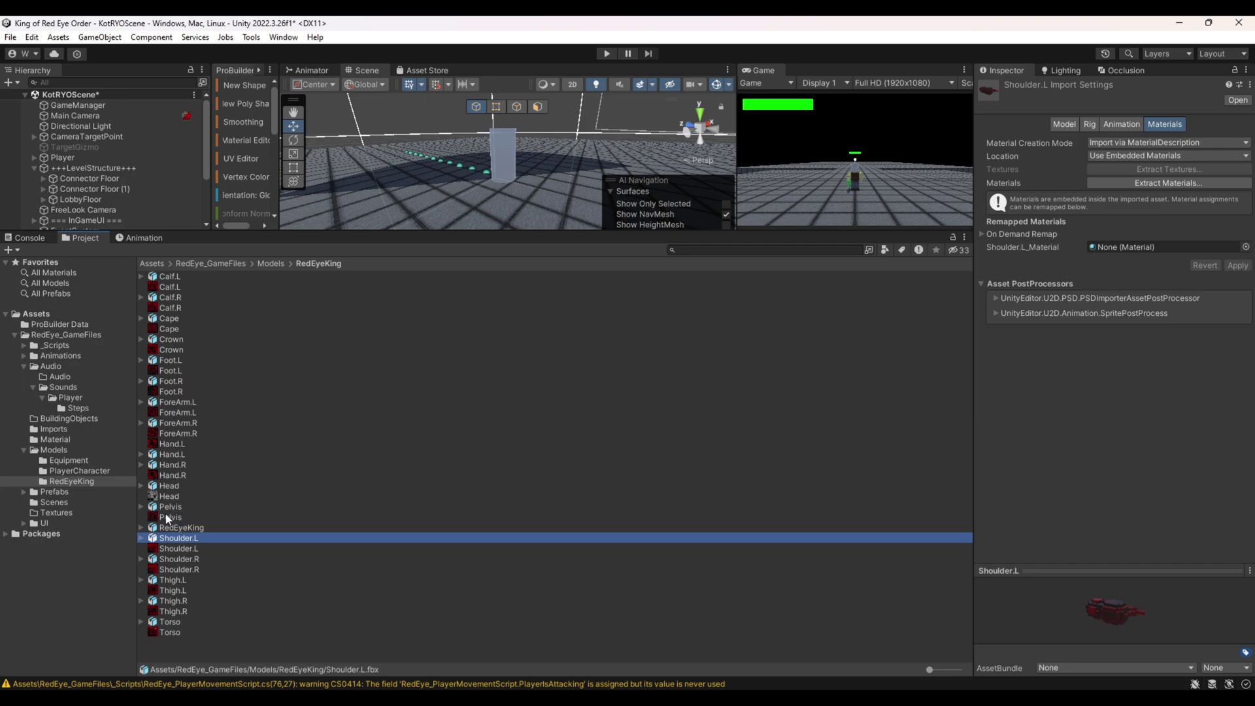
left_click(178, 558, "ctrl")
left_click(172, 580, "ctrl")
left_click(174, 601, "ctrl")
left_click(172, 621, "ctrl")
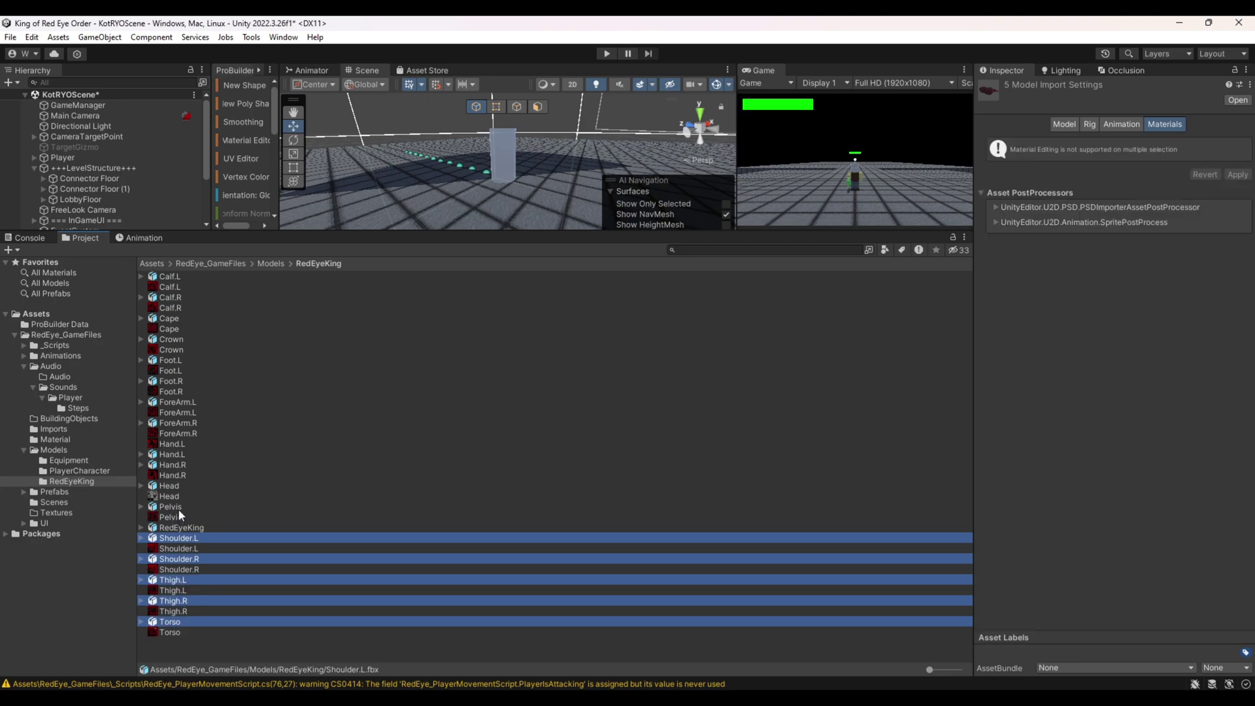
left_click(178, 506, "ctrl")
left_click(178, 484, "ctrl")
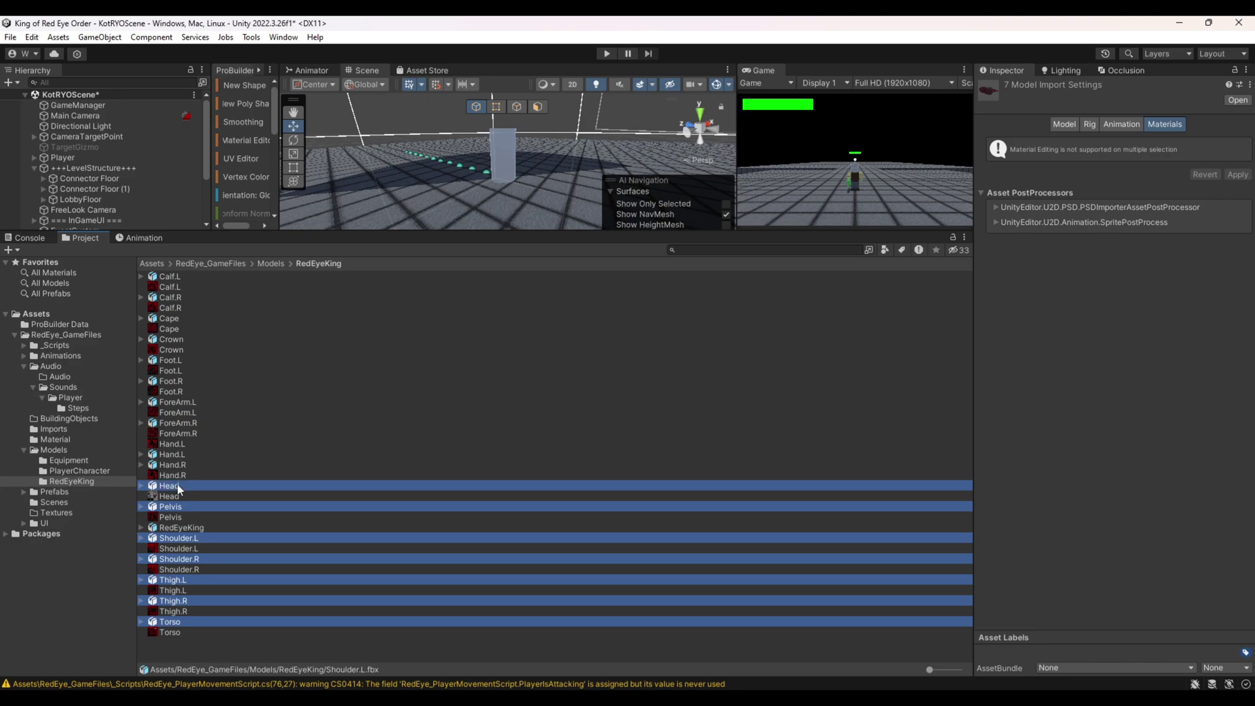
left_click(174, 462, "ctrl")
left_click(174, 455, "ctrl")
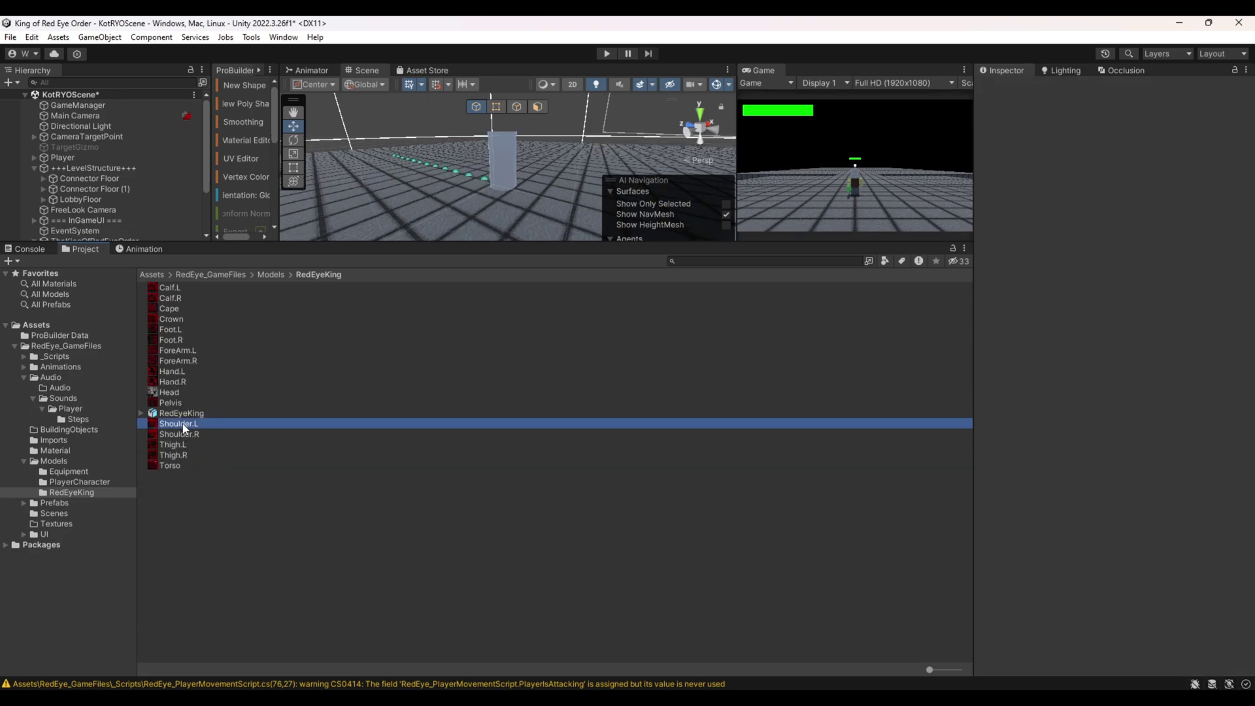
- Select all body-part textures in the RedEyeKing folder, from Calf.L to Torso, leaving out the RedEyeKing model
left_click(183, 423)
left_click(171, 455)
left_click(171, 402)
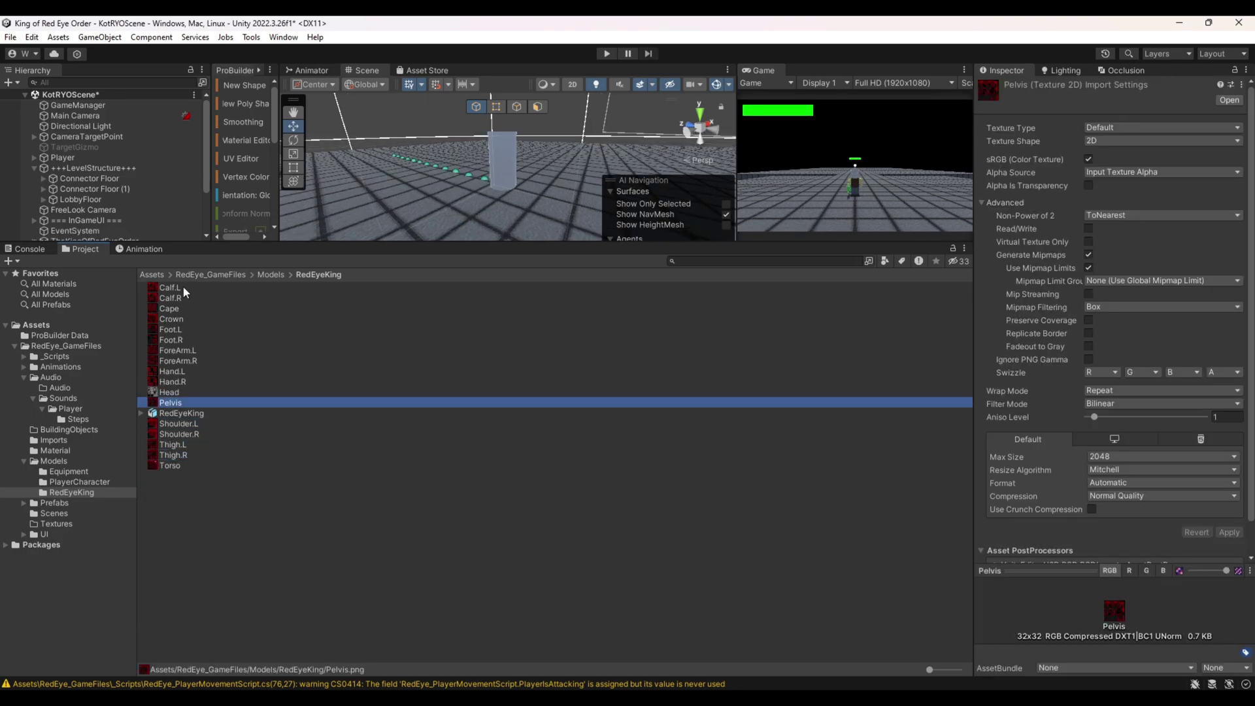
left_click(183, 287, "shift")
left_click(185, 423, "ctrl")
left_click(186, 433, "ctrl")
left_click(187, 442, "ctrl")
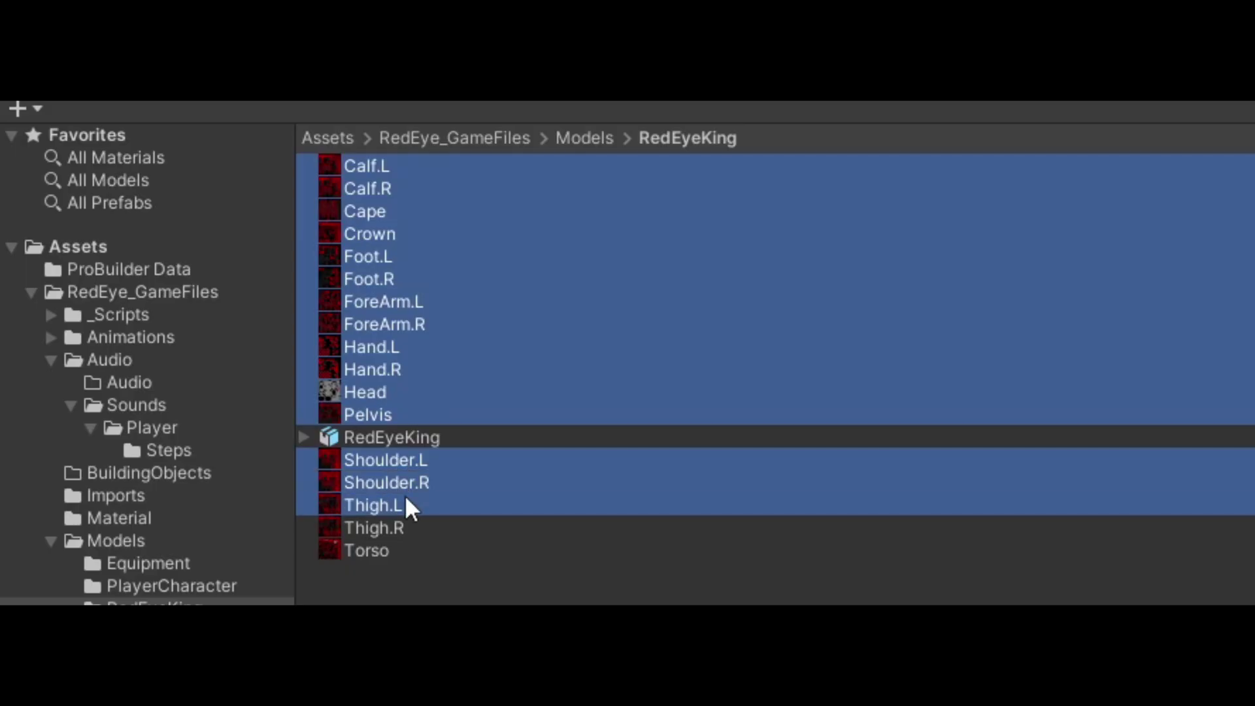
left_click(405, 523, "ctrl")
left_click(405, 546, "ctrl")
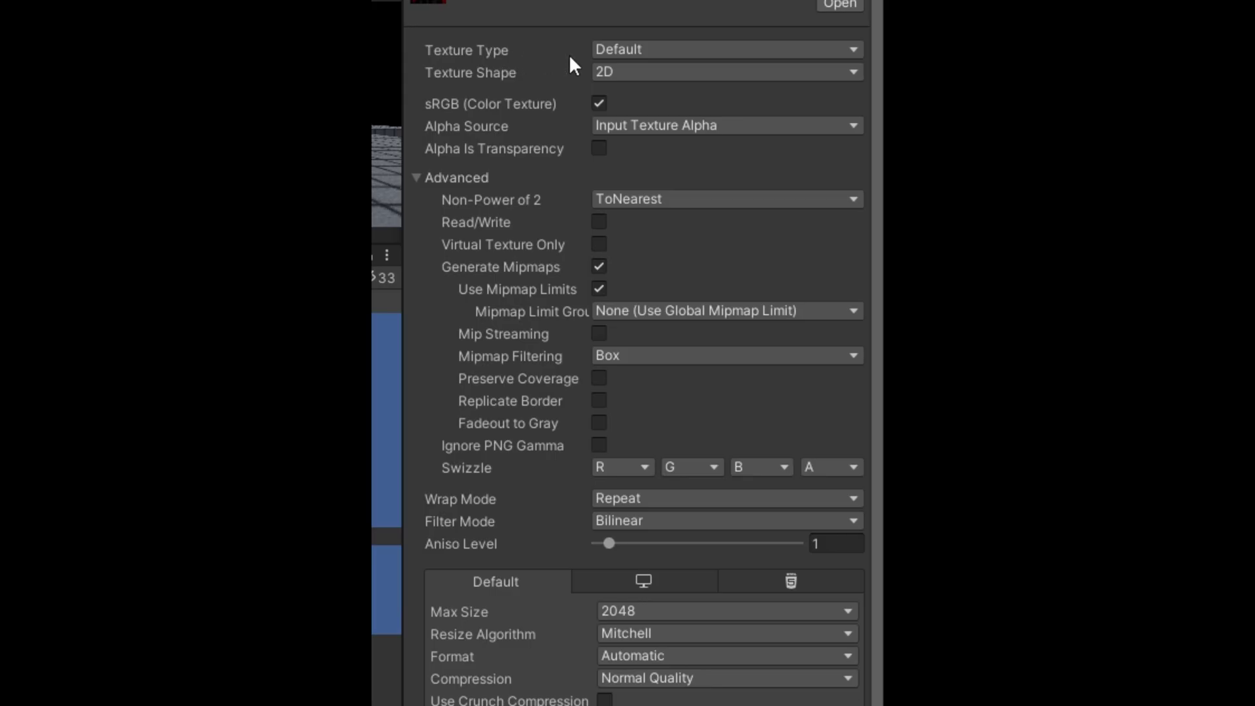
- Set the selected textures to Sprite (2D and UI), 25 pixels per unit, Point (no filter) and no compression, and apply
left_click(607, 50)
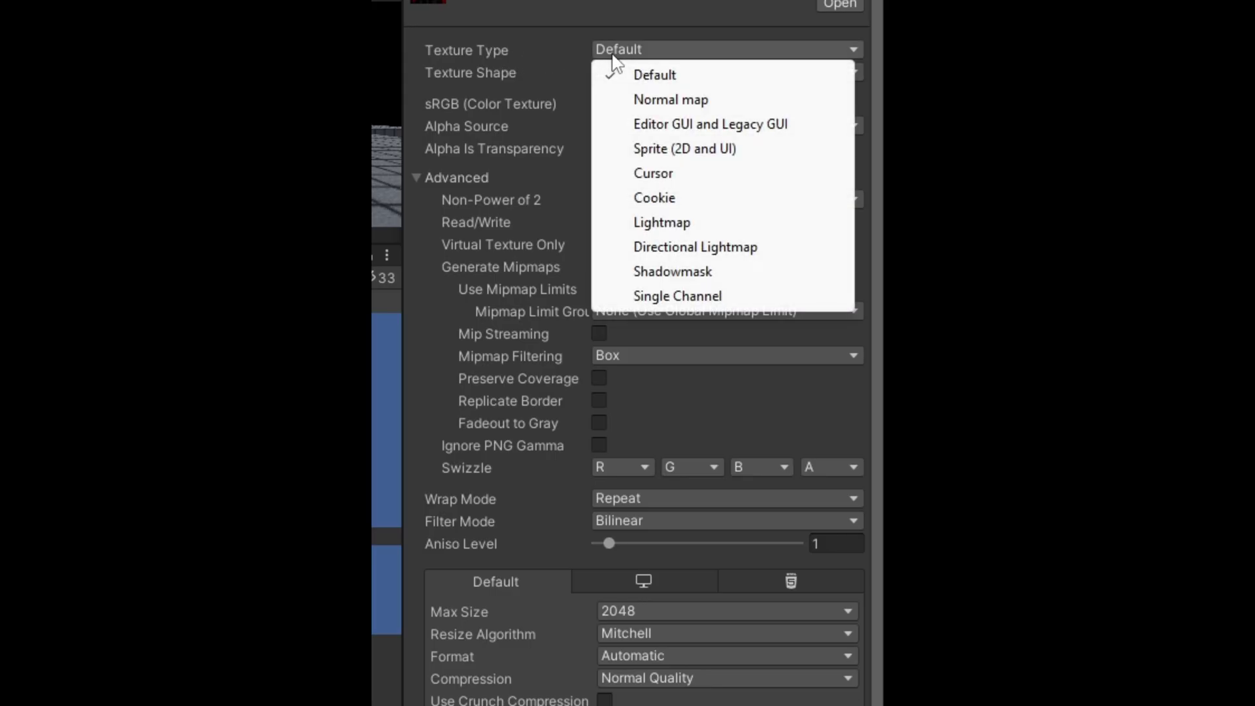
left_click(638, 157)
left_click(661, 127)
type("258")
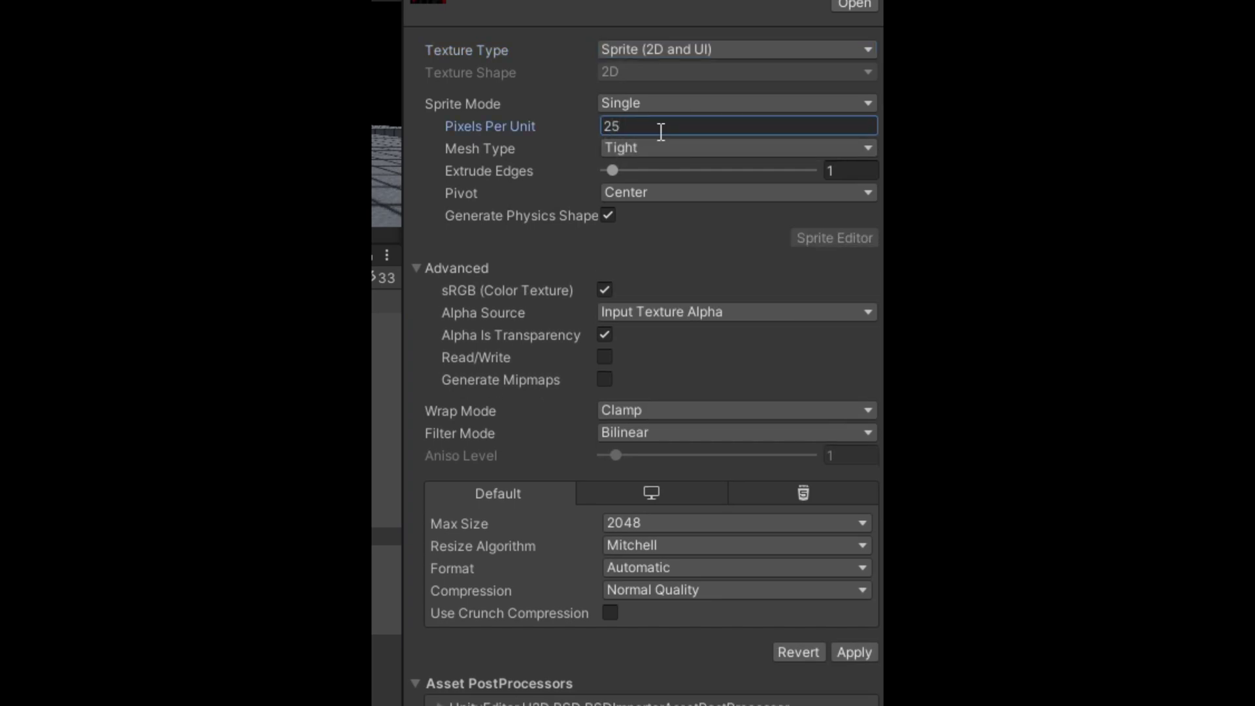
left_click(647, 432)
left_click(659, 454)
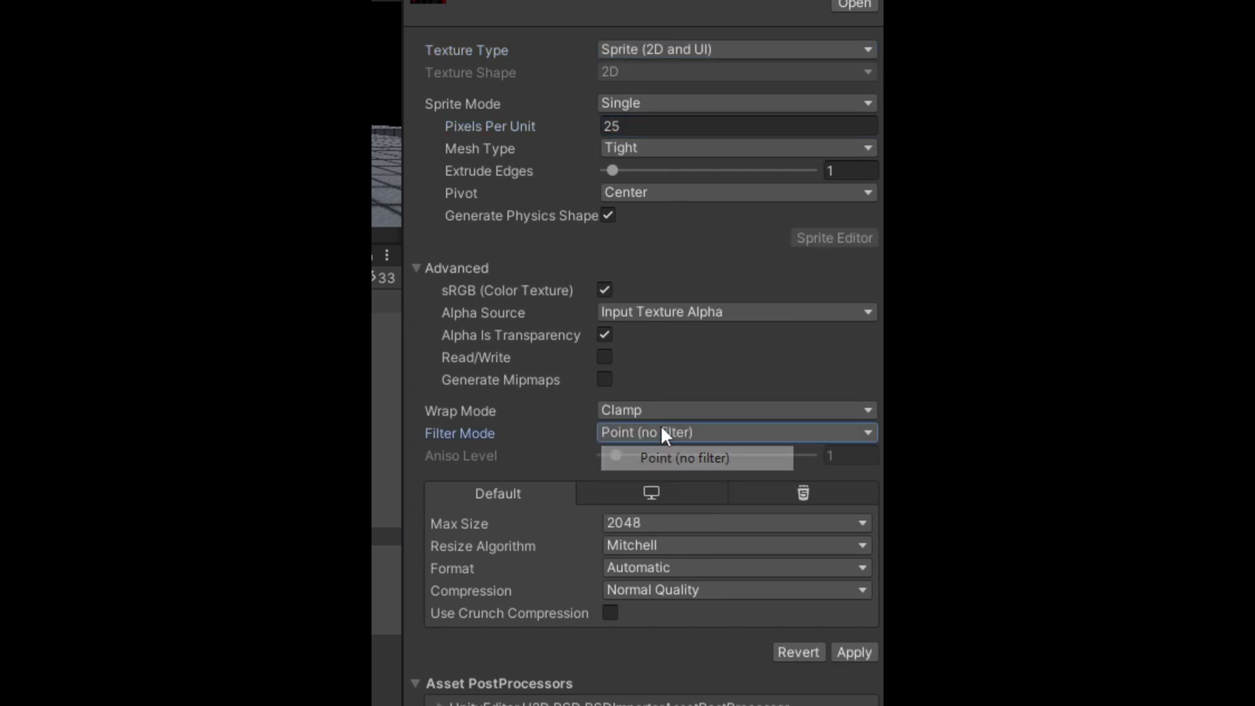
left_click(673, 589)
left_click(662, 613)
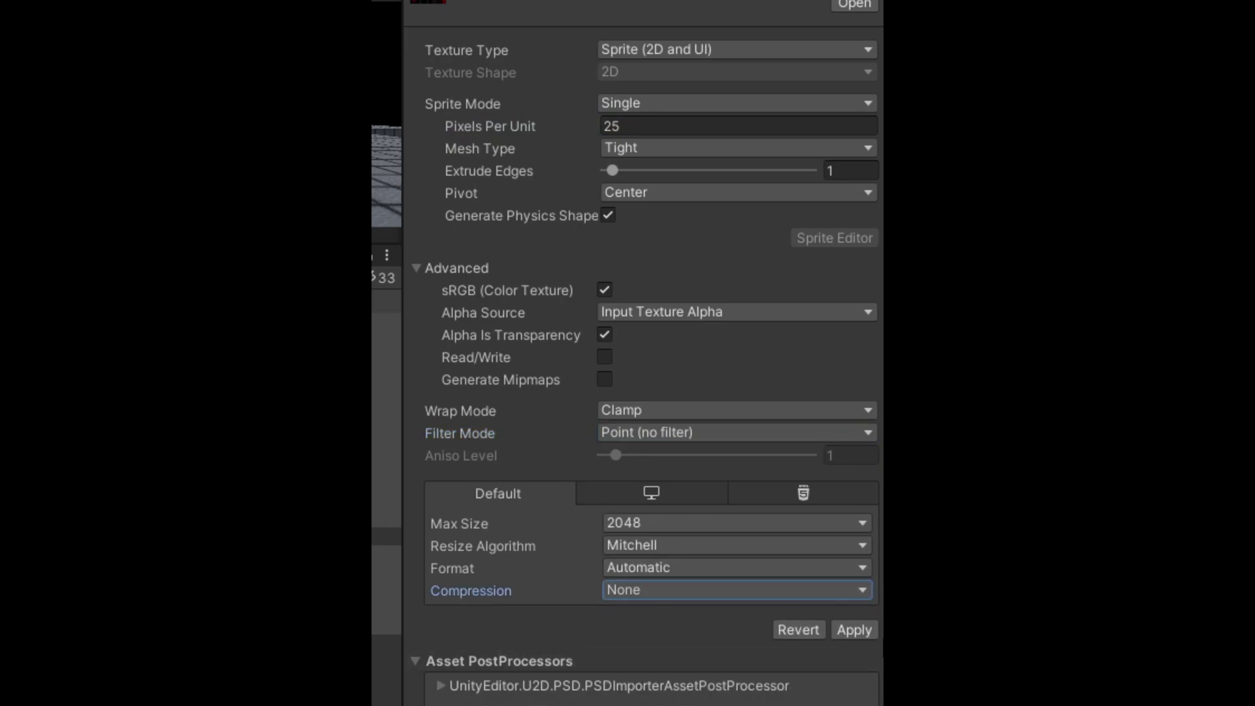
left_click(854, 629)
- Set the RedEyeKing model's Material Creation Mode to None and apply the import settings
left_click(210, 434)
left_click(202, 411)
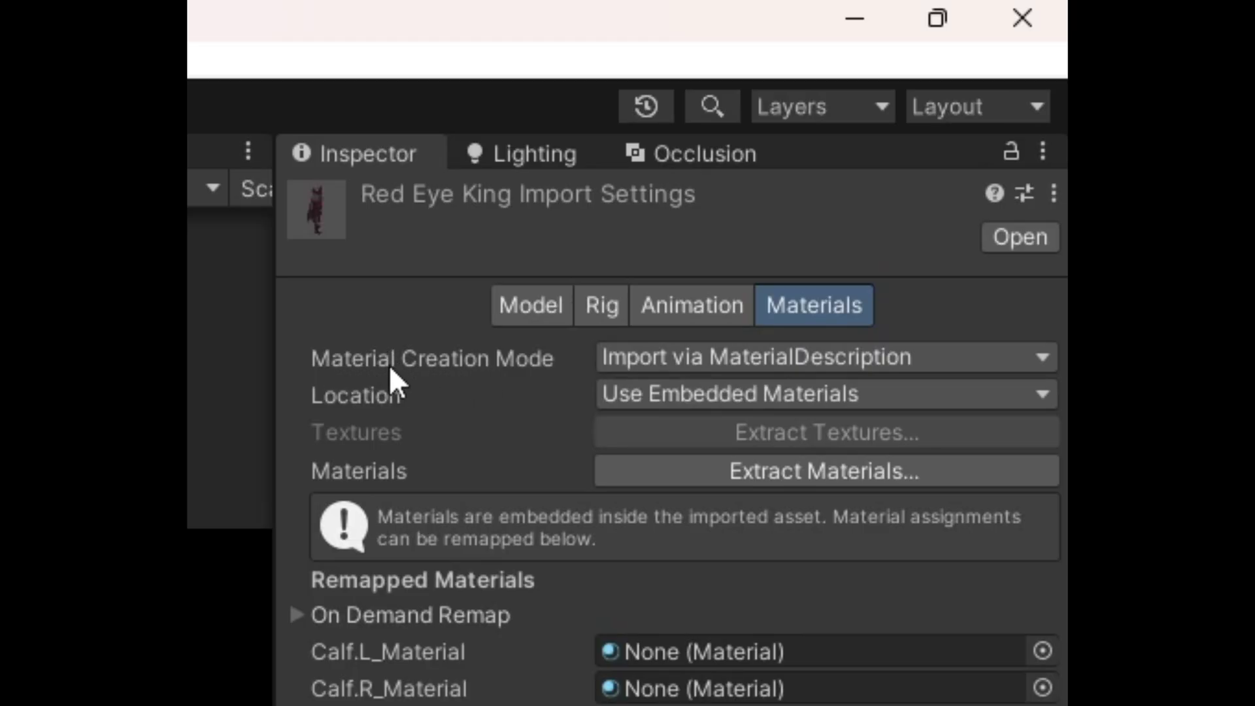
left_click(656, 355)
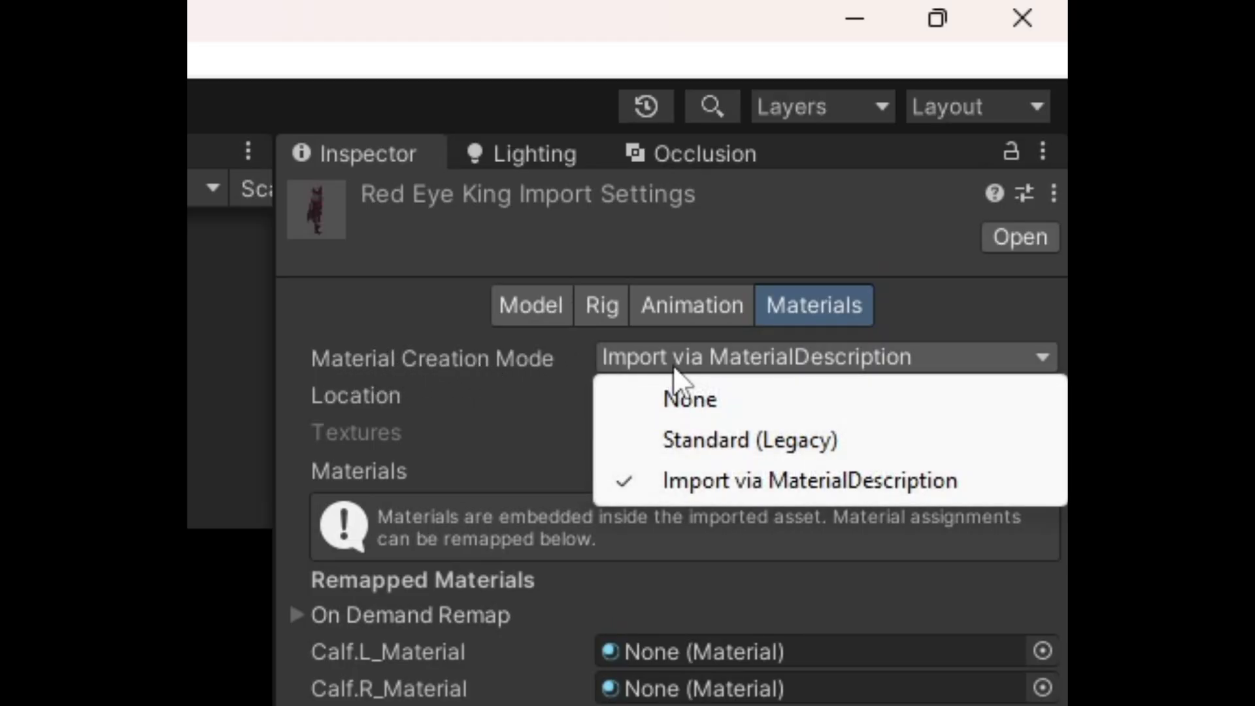
left_click(693, 396)
left_click(1012, 488)
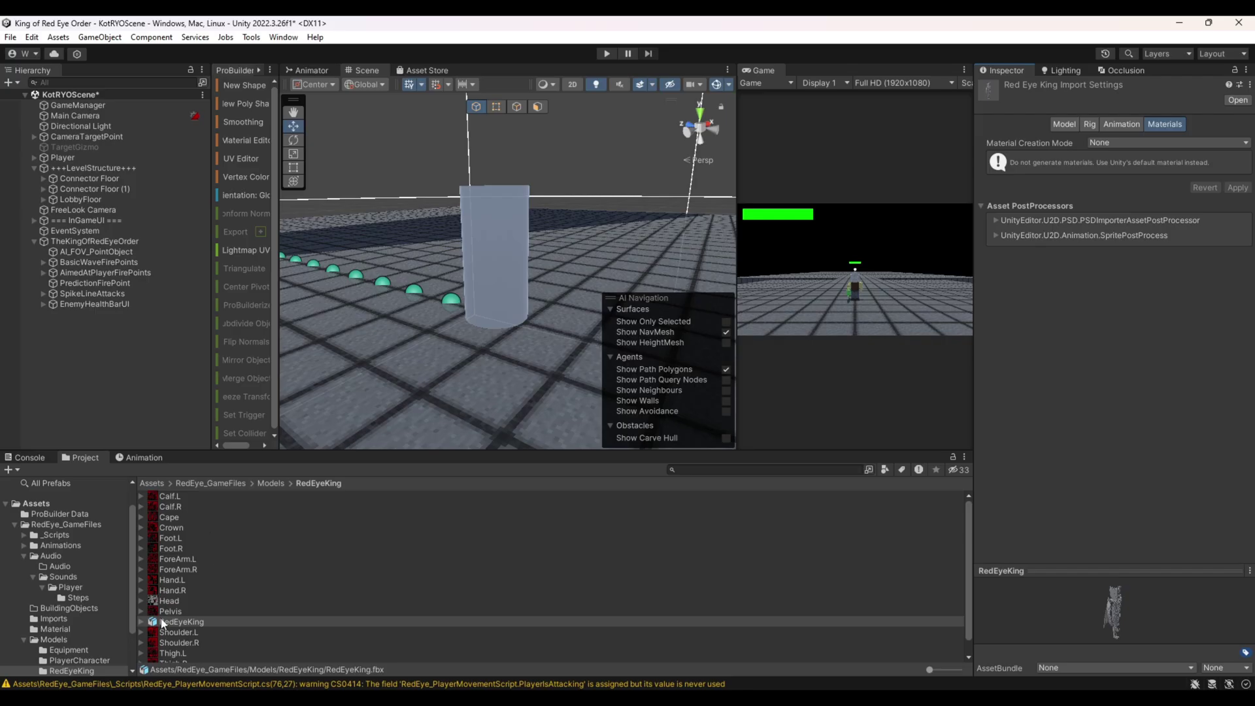
- Place the RedEyeKing model as a child of TheKingOfRedEyeOrder at position 0, -1, 0 and widen the Scene view
left_click_drag(168, 622, 591, 370)
left_click_drag(184, 626, 457, 418)
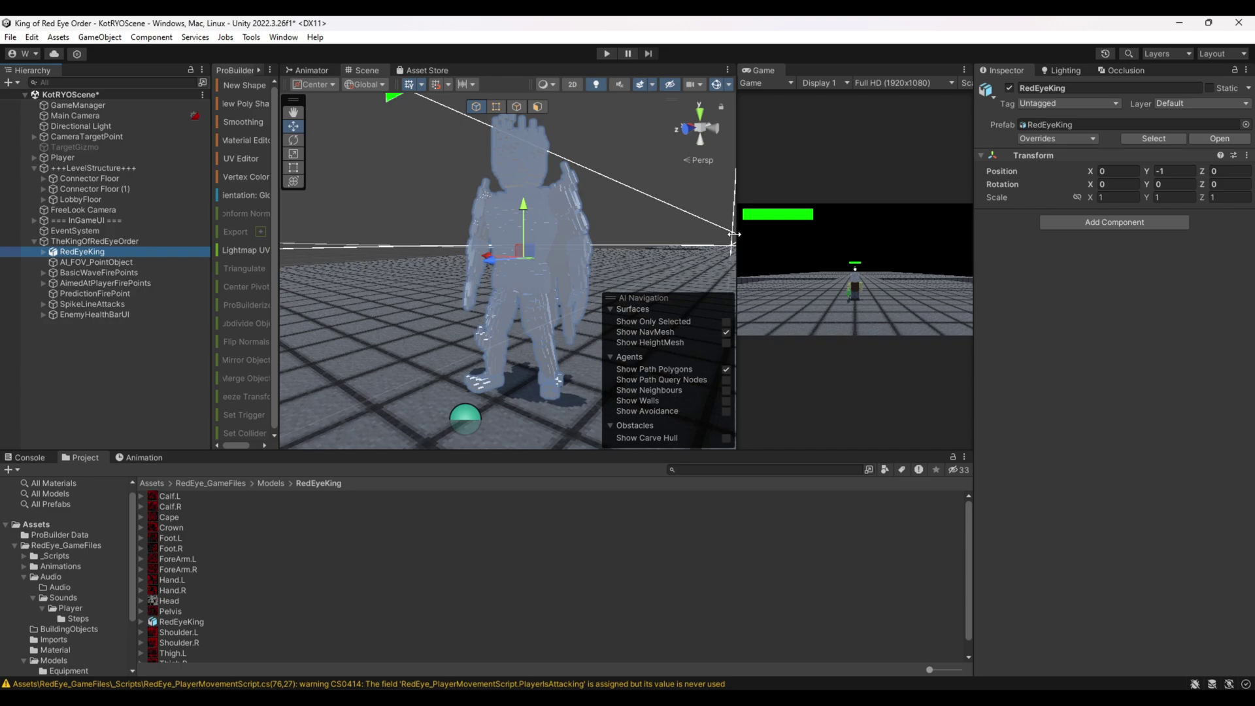
left_click_drag(734, 233, 883, 218)
- Examine the untextured RedEyeKing model in the Scene view from the front
right_click_drag(457, 196, 721, 328)
key("a")
key("w")
left_click_drag(722, 328, 723, 381, "alt")
right_click_drag(723, 382, 723, 381)
key("w")
key("f")
right_click_drag(526, 147, 535, 57)
key("w")
key("s")
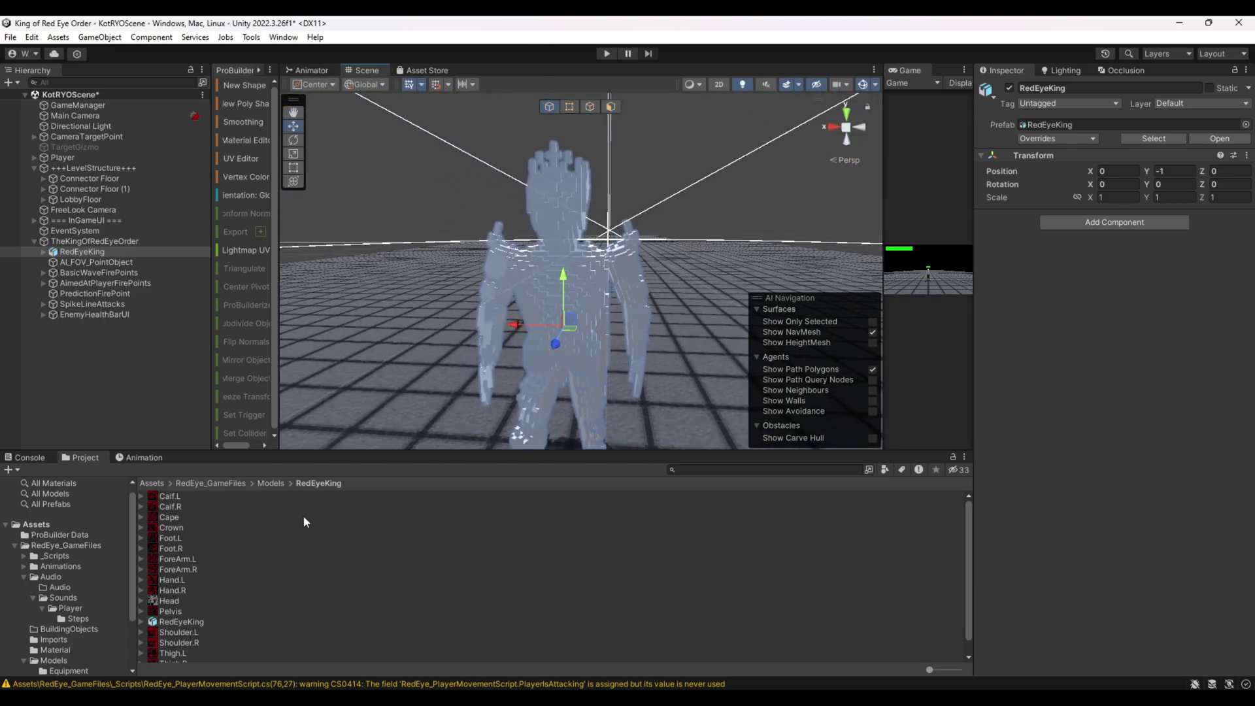
- Create a material named HeadMat in the RedEyeKing folder with Smoothness 0 and the Head texture as its Albedo map
left_click(233, 611)
scroll(276, 585, "down", 1)
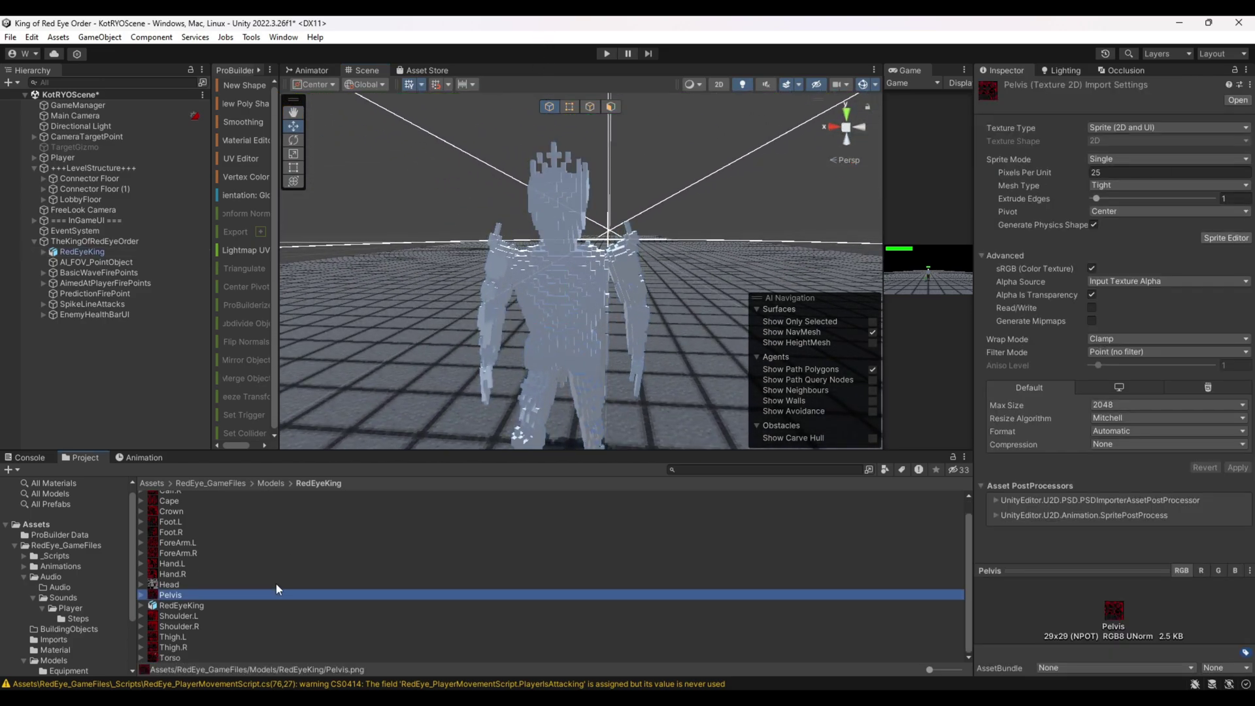
right_click(245, 648)
left_click(435, 348)
type("HeadMat")
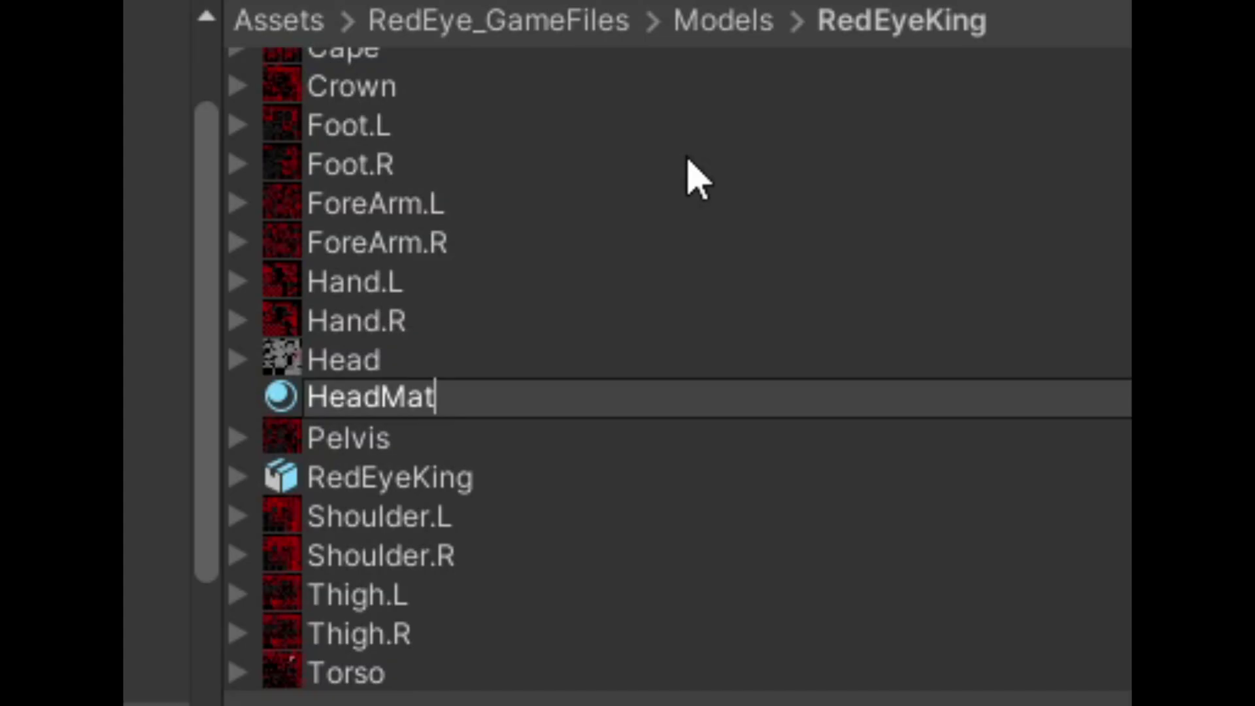
key("Return")
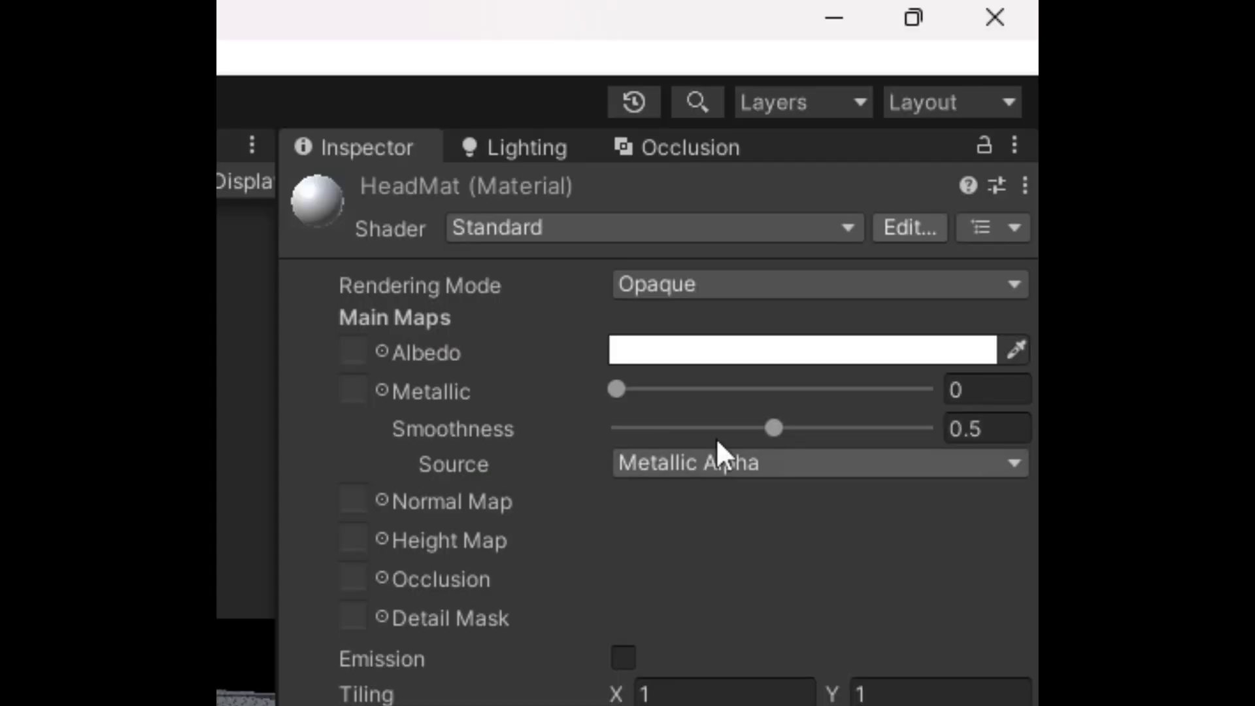
left_click_drag(773, 432, 611, 430)
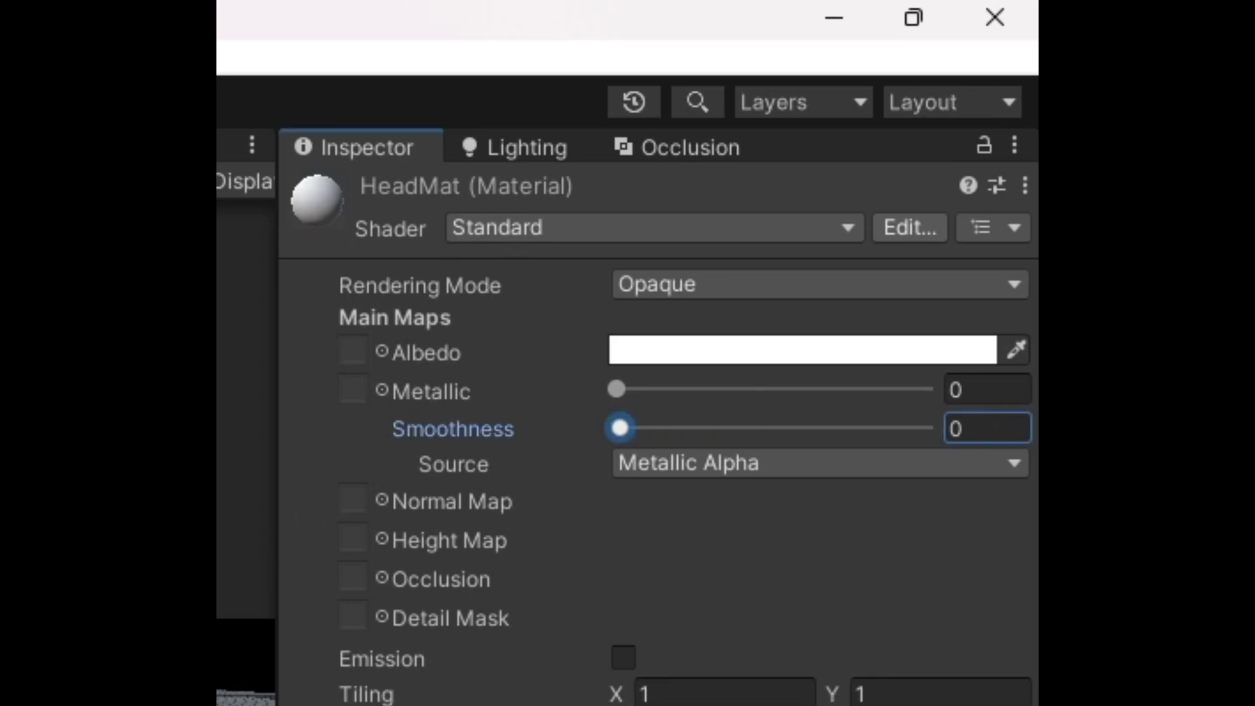
left_click_drag(516, 438, 356, 352)
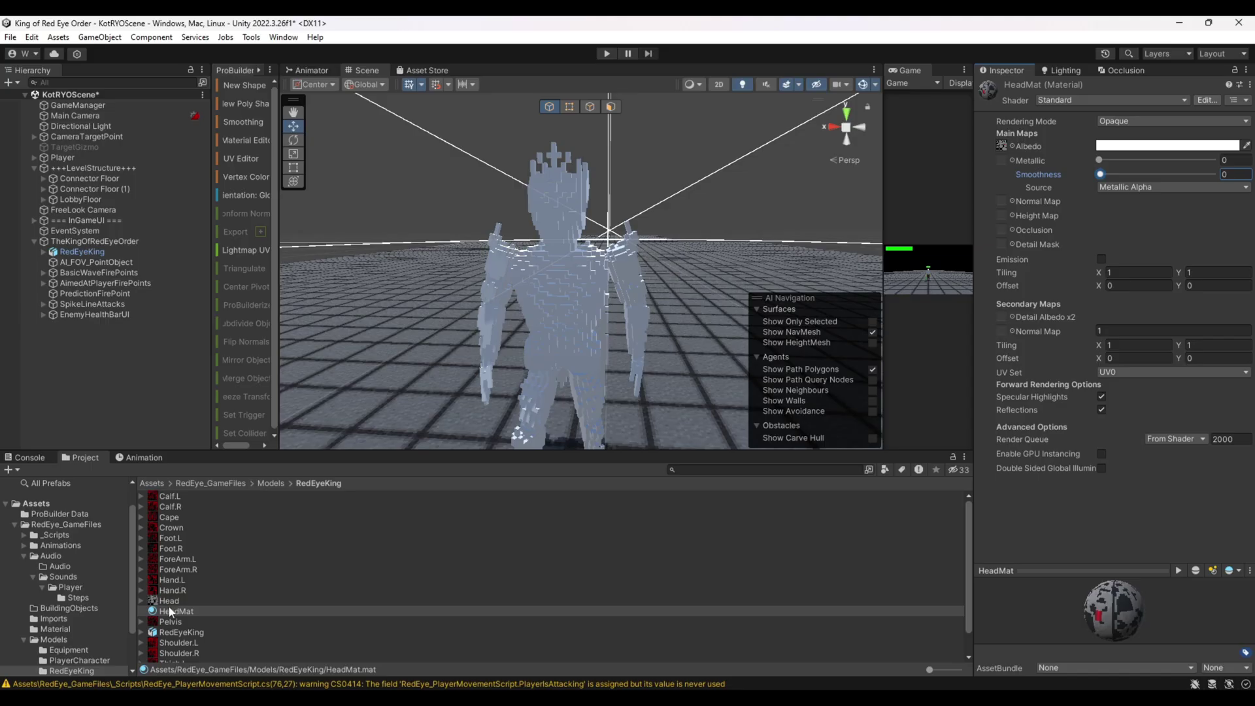
- Apply HeadMat to the model's head in the scene and check it from several angles
left_click(171, 612)
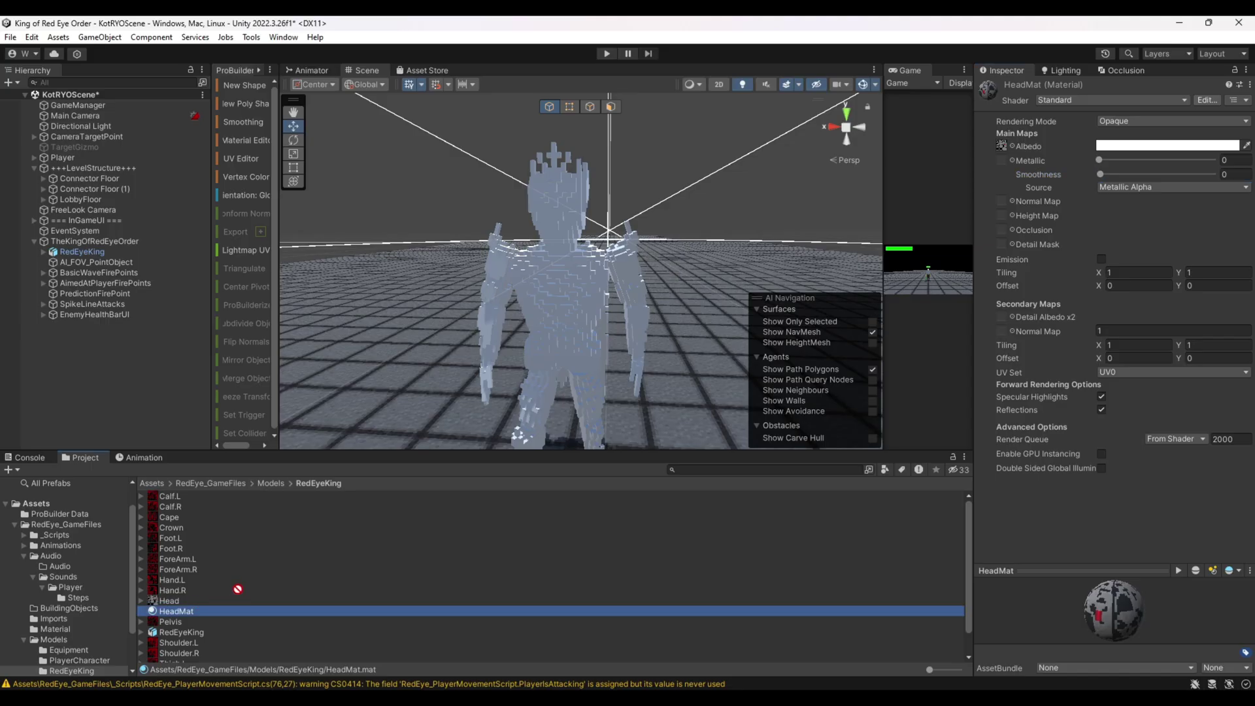
left_click_drag(176, 611, 556, 222)
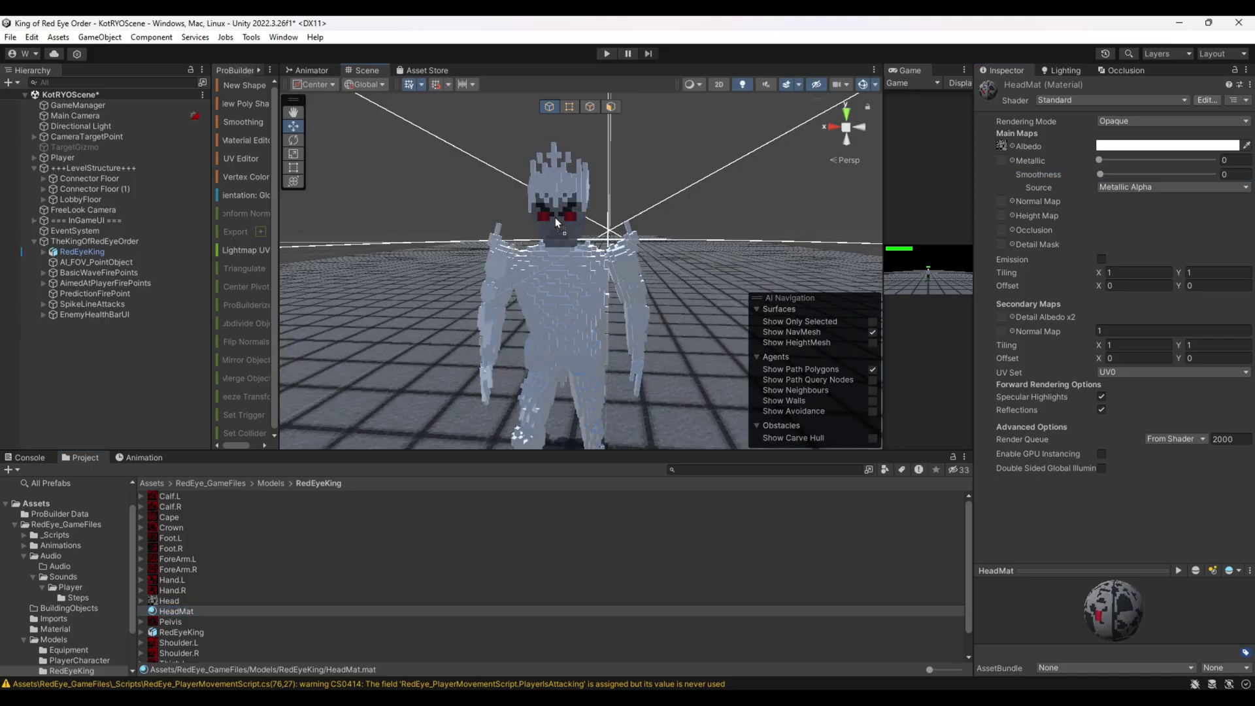
key("w")
right_click_drag(562, 265, 495, 208)
key("a")
key("d")
right_click_drag(317, 224, 535, 236)
- Duplicate the HeadMat material as a base for another body part
left_click(194, 613)
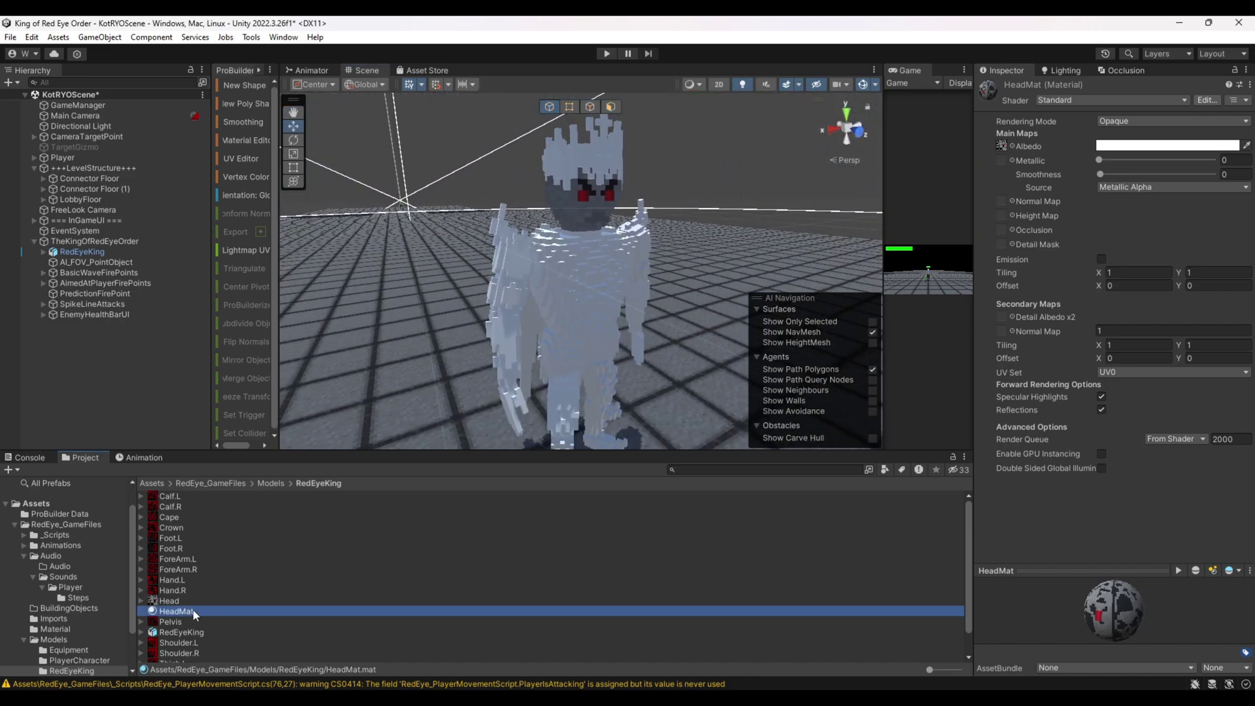
key("ctrl+d")
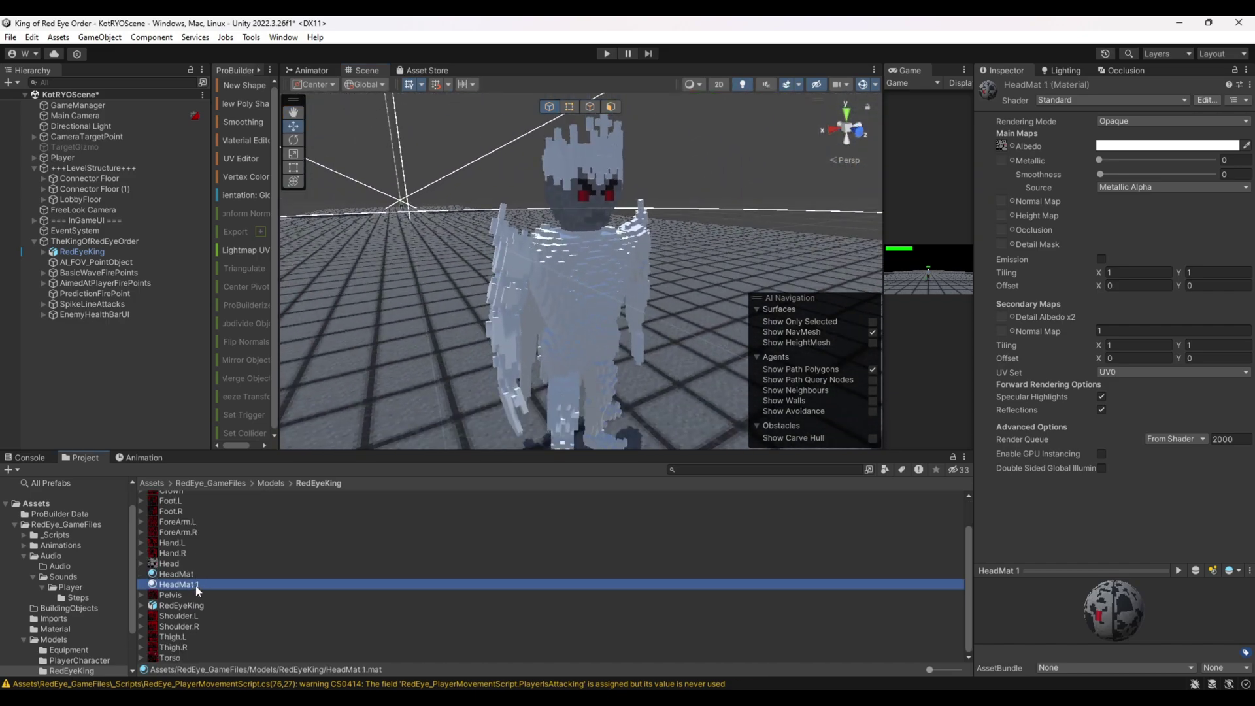
left_click(196, 585)
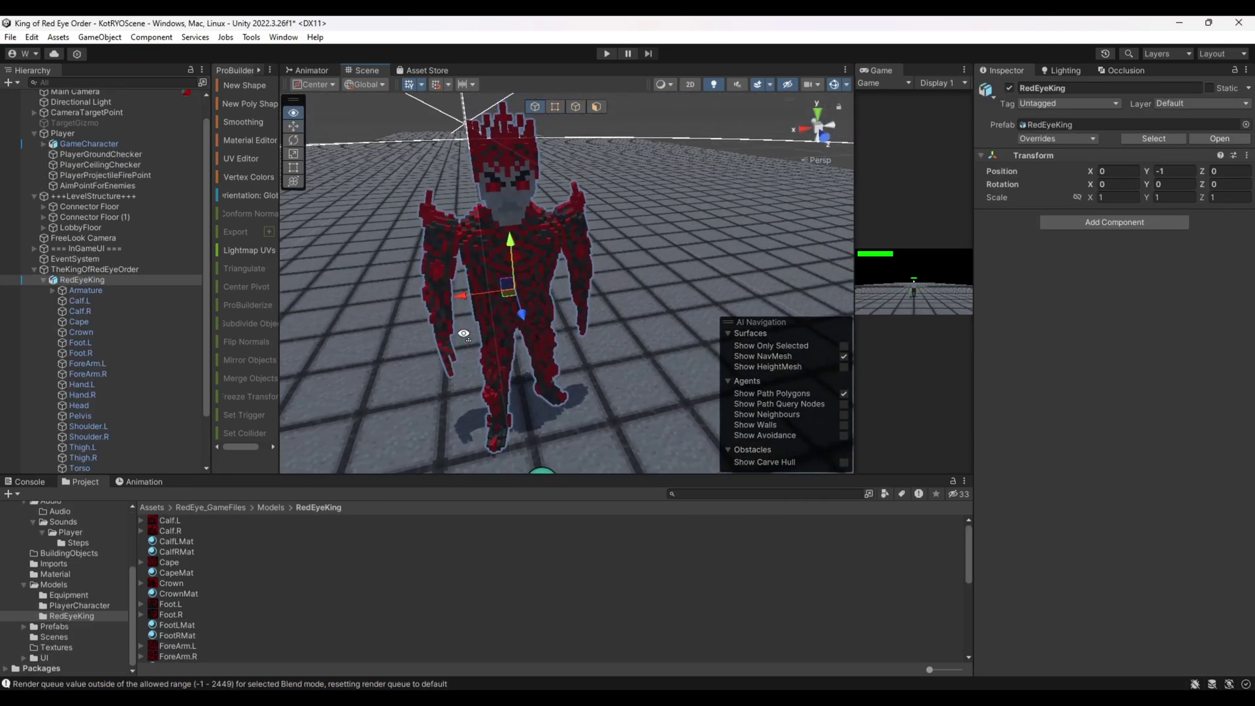
- Add an Animator component to the RedEyeKing object
left_click_drag(392, 236, 346, 233, "alt")
right_click_drag(346, 233, 364, 215)
left_click(321, 69)
left_click(349, 71)
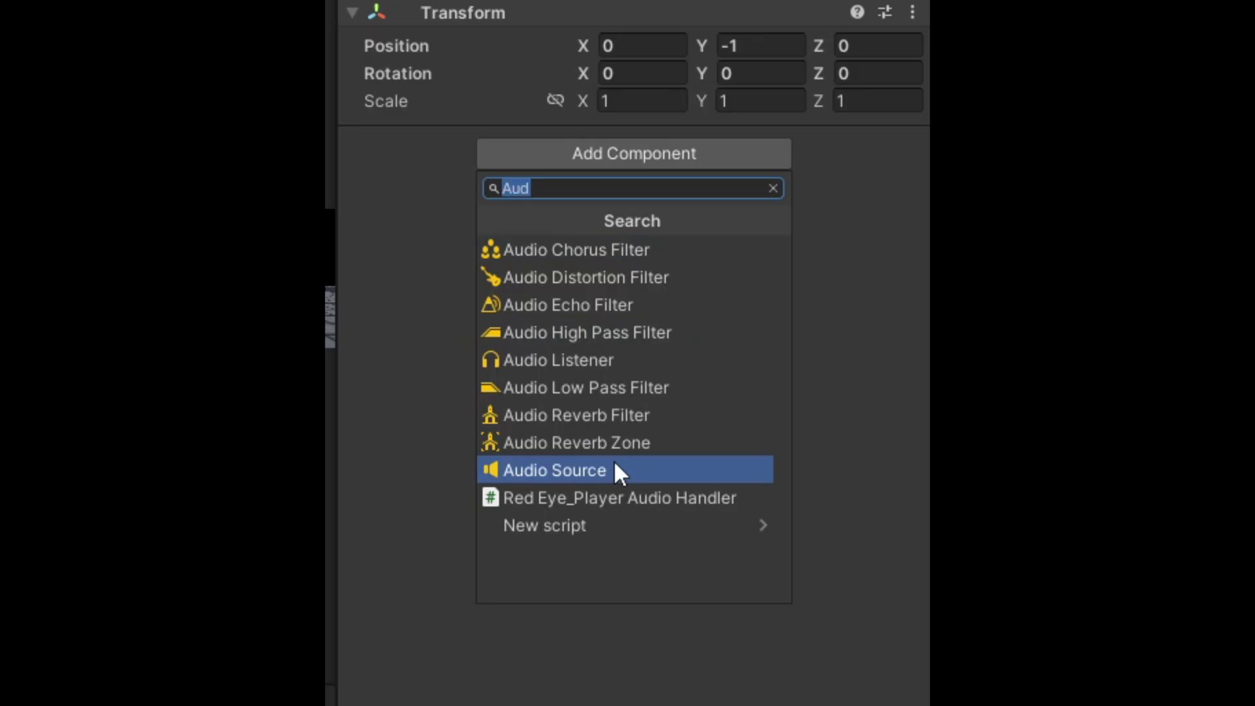
type("aniro")
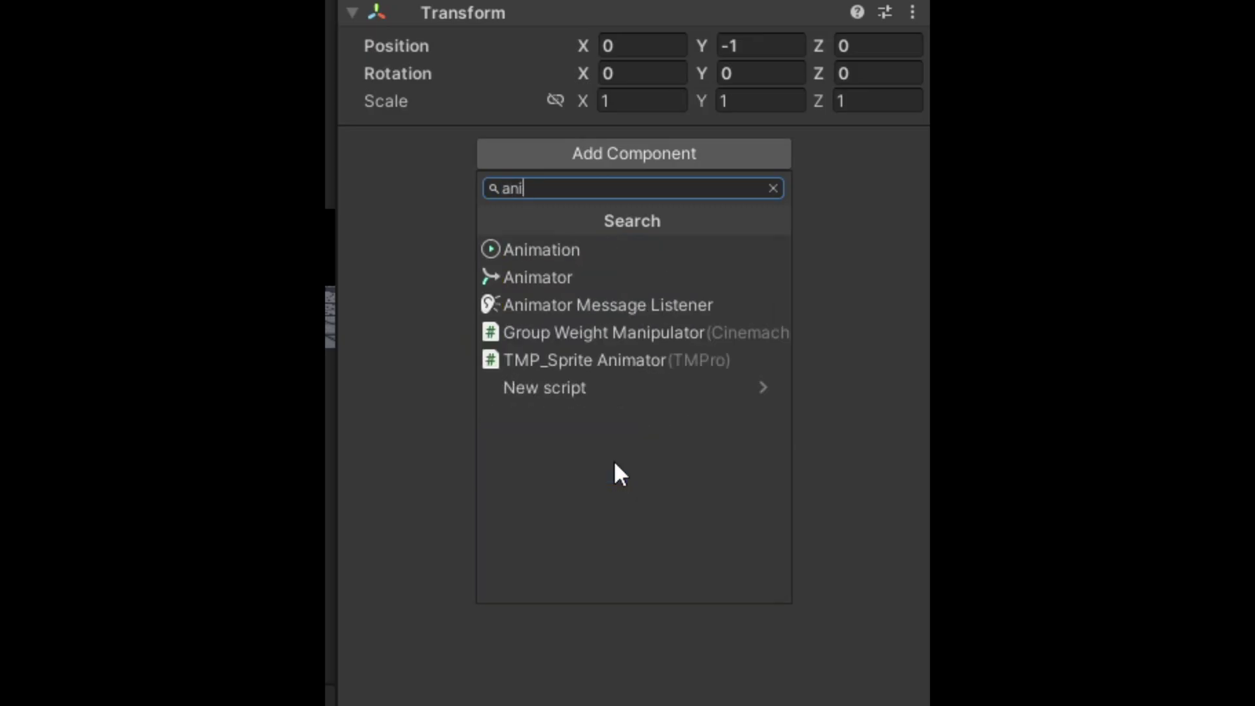
key("BackSpace")
key("BackSpace")
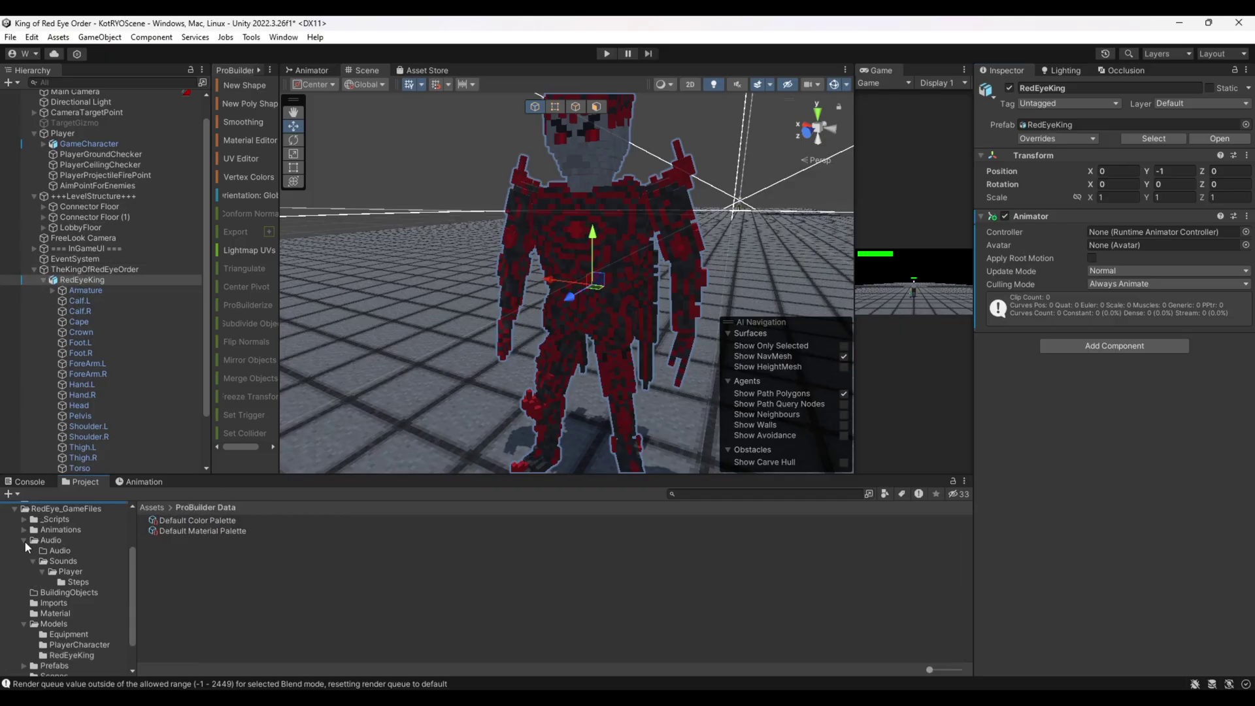
- Create a folder named RedEyeKing inside the Animations folder
left_click(24, 542)
left_click(36, 532)
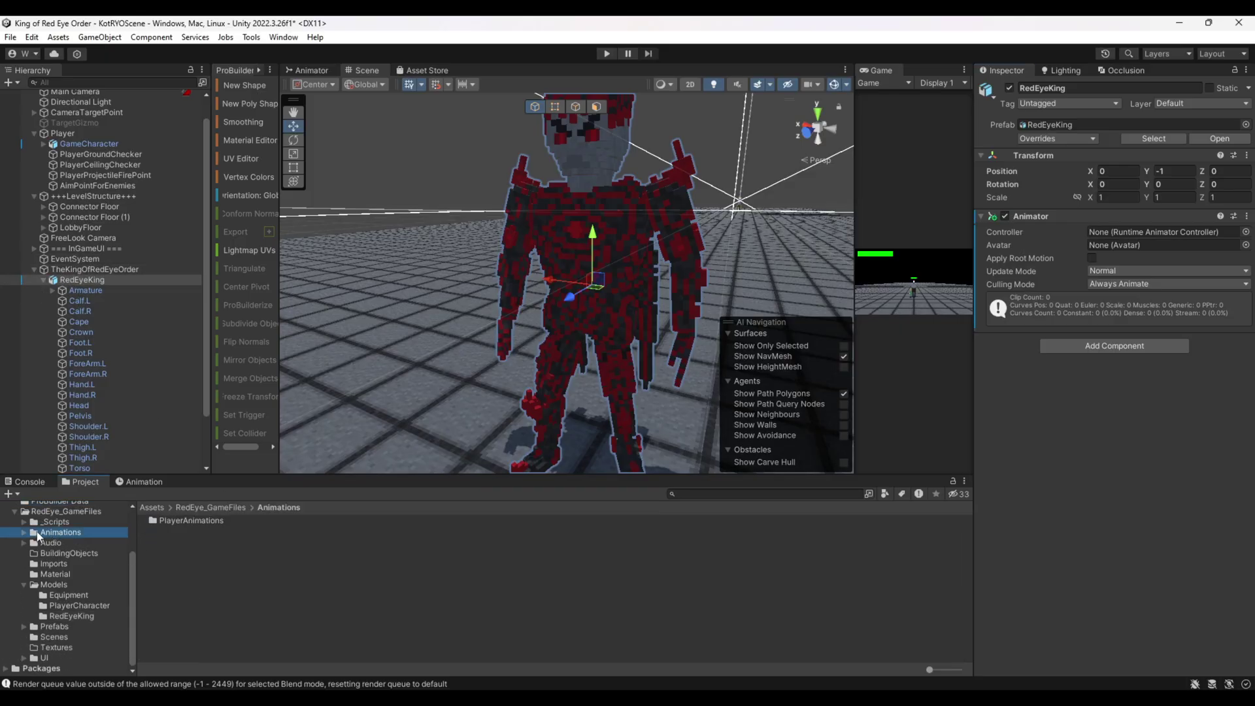
left_click(250, 552)
right_click(250, 556)
mouse_move(418, 166)
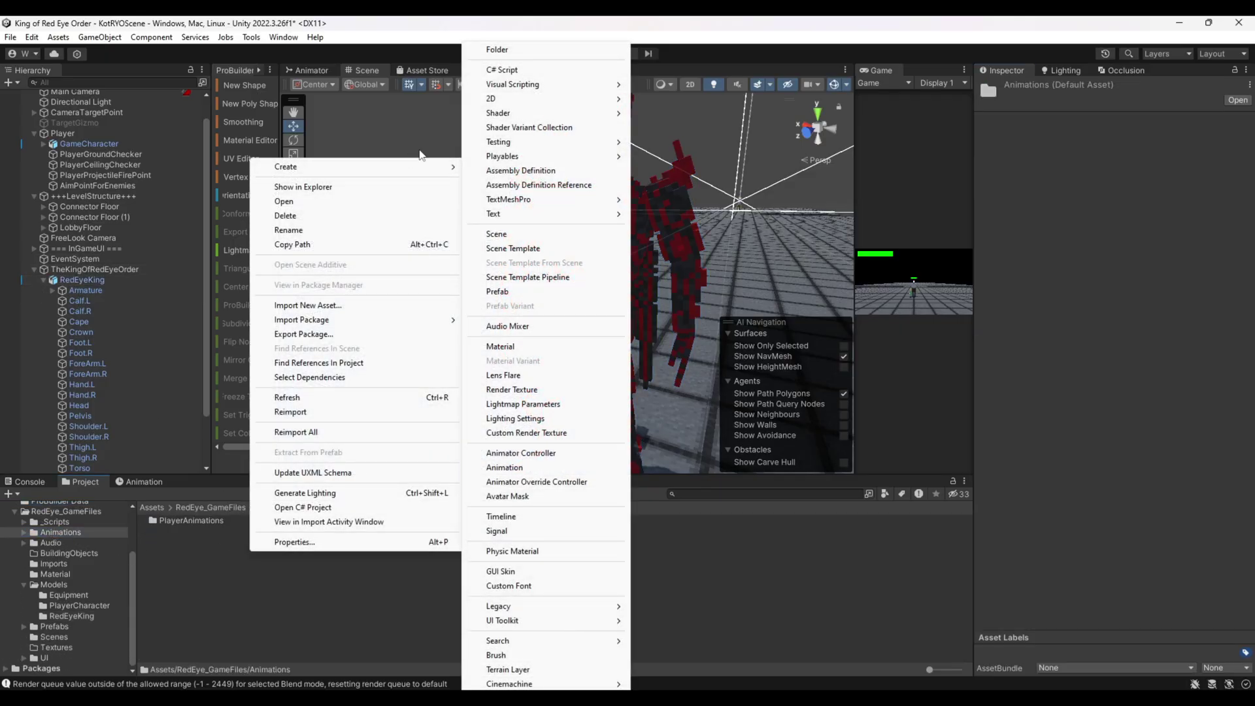
left_click(510, 49)
- Copy the Attack, Idle and Movement clips from the RedEyeKing model into the RedEyeKing folder under Animations
left_click(68, 615)
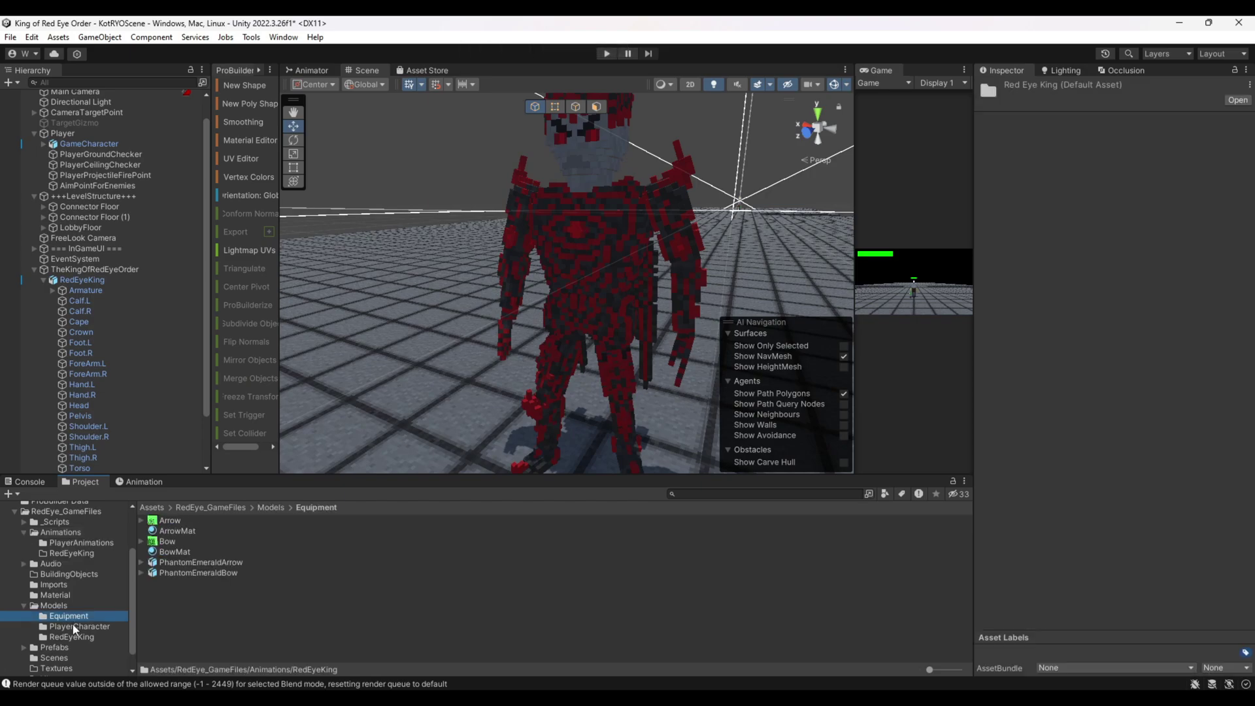
left_click(70, 626)
left_click(72, 637)
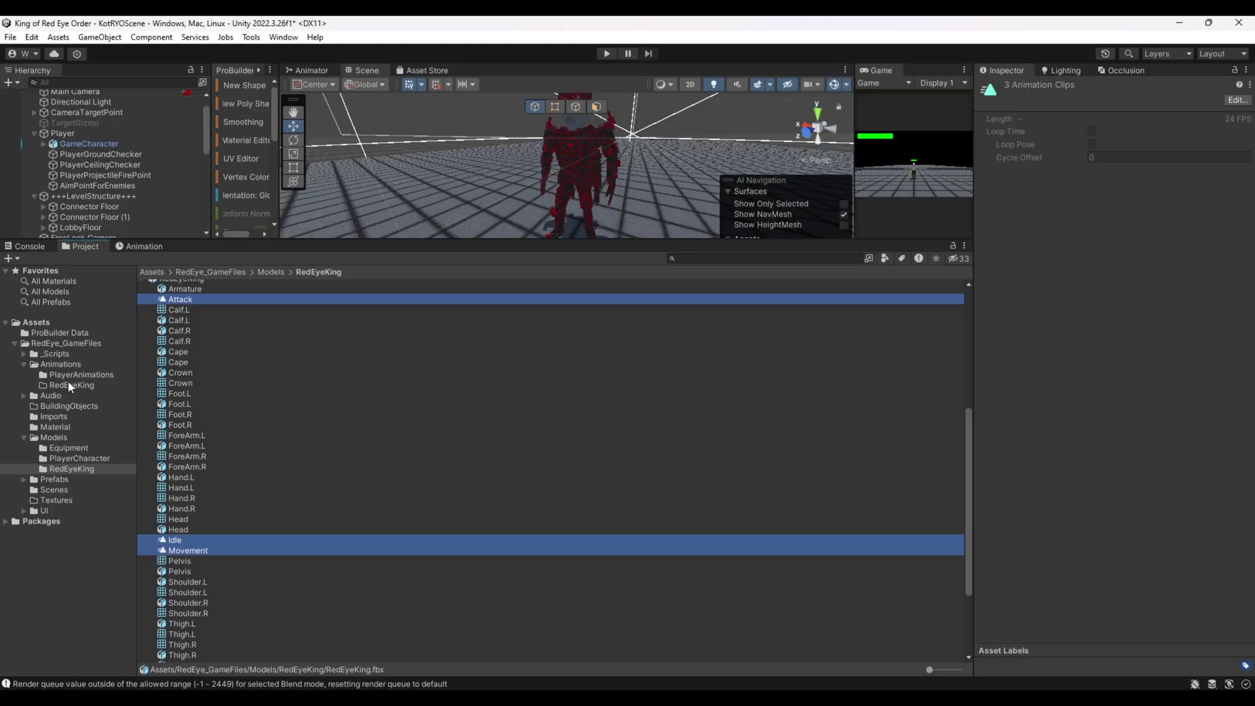
left_click(68, 383)
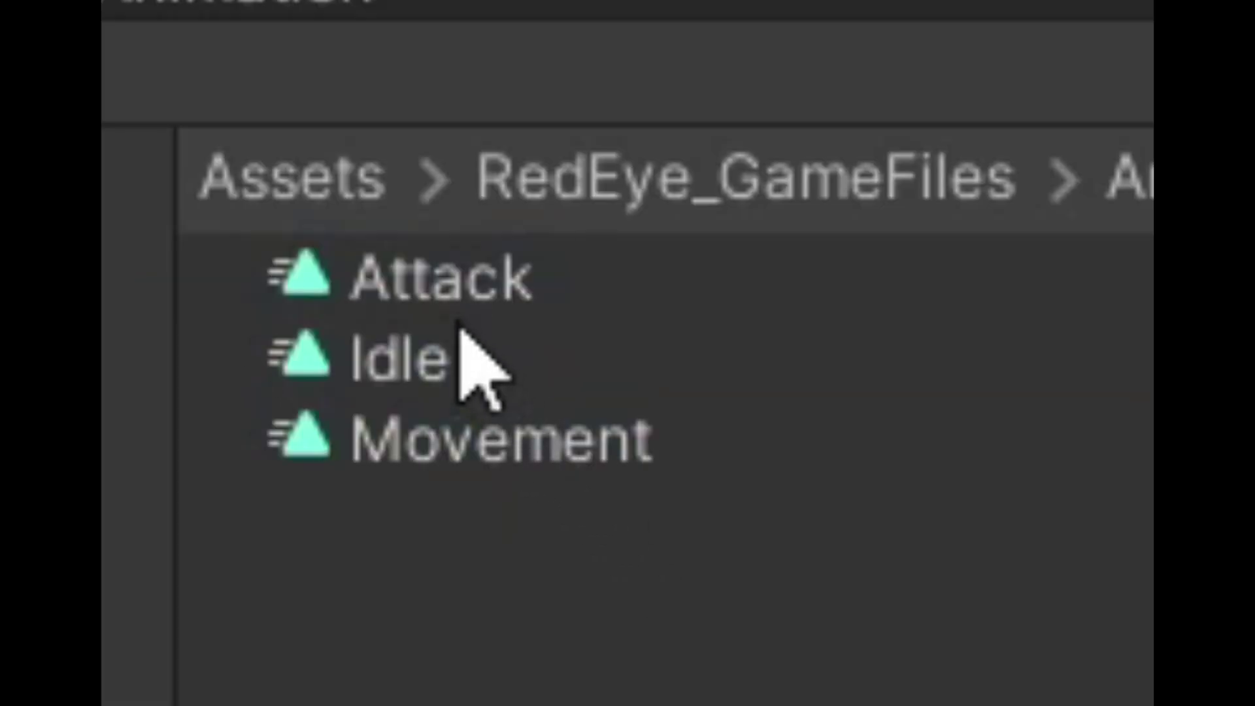
- Create an Animator Controller named RedEyeKingAnimator beside the Attack, Idle and Movement clips
left_click(173, 285)
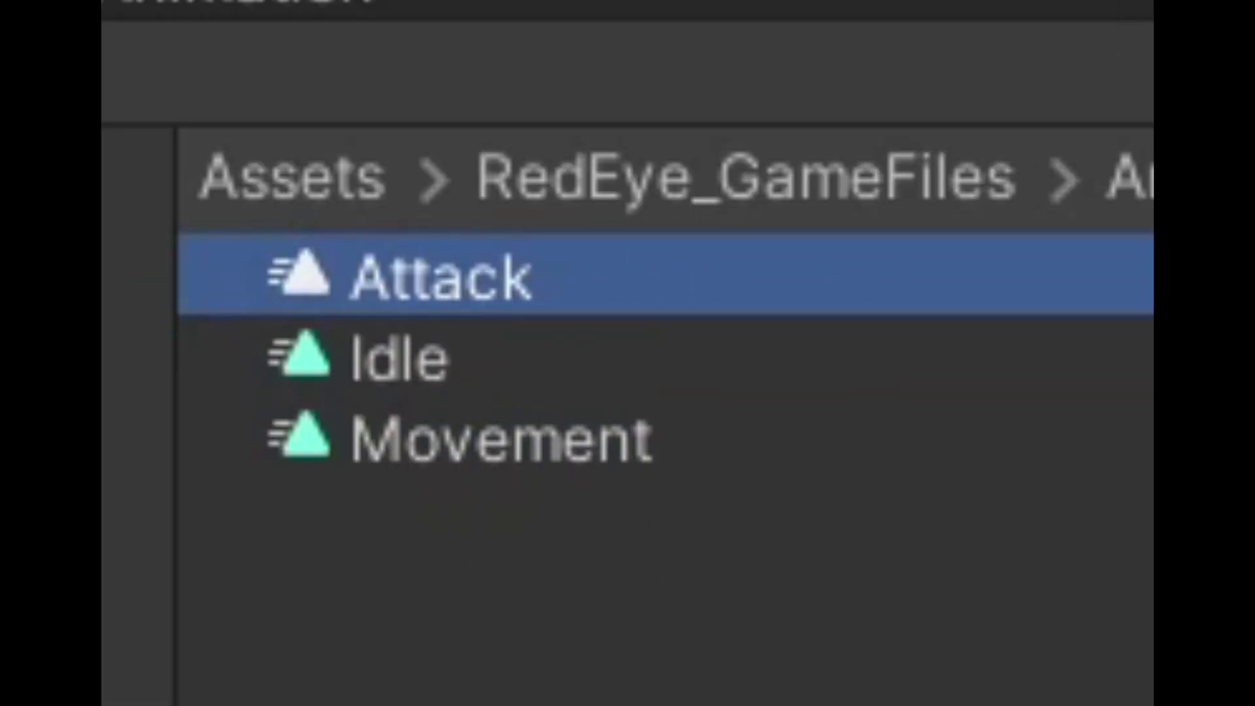
left_click_drag(373, 348, 373, 462)
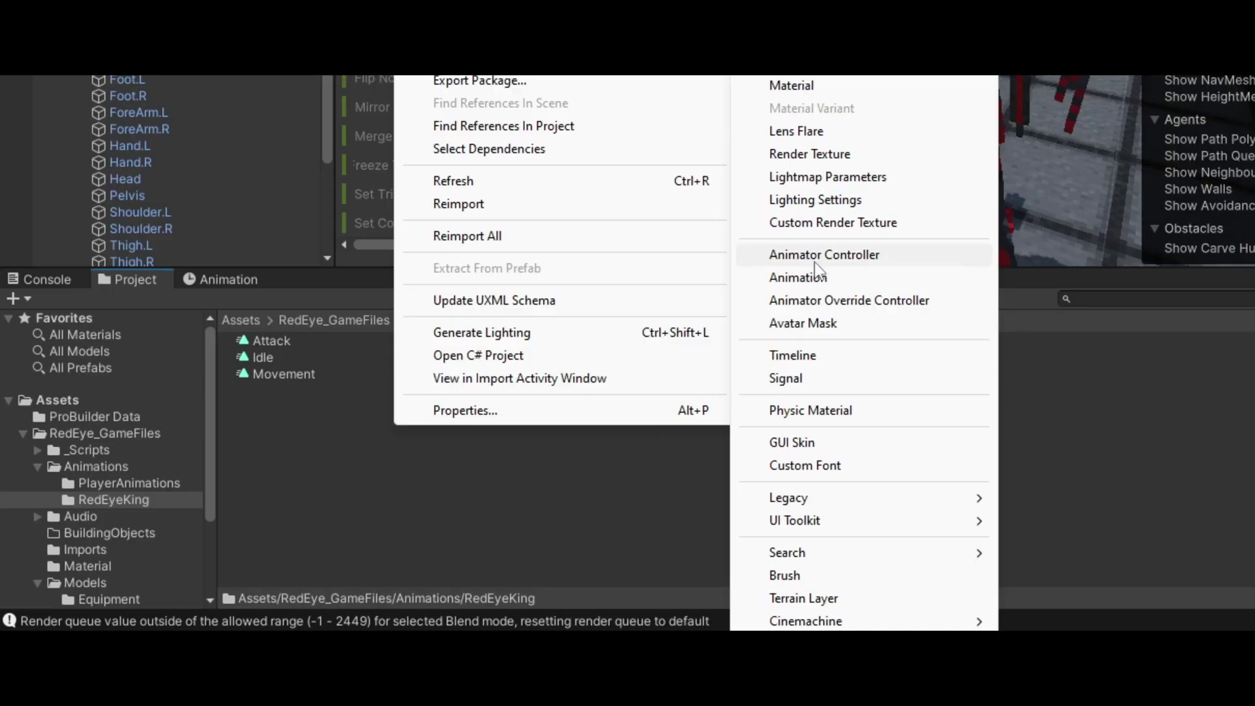
left_click(814, 256)
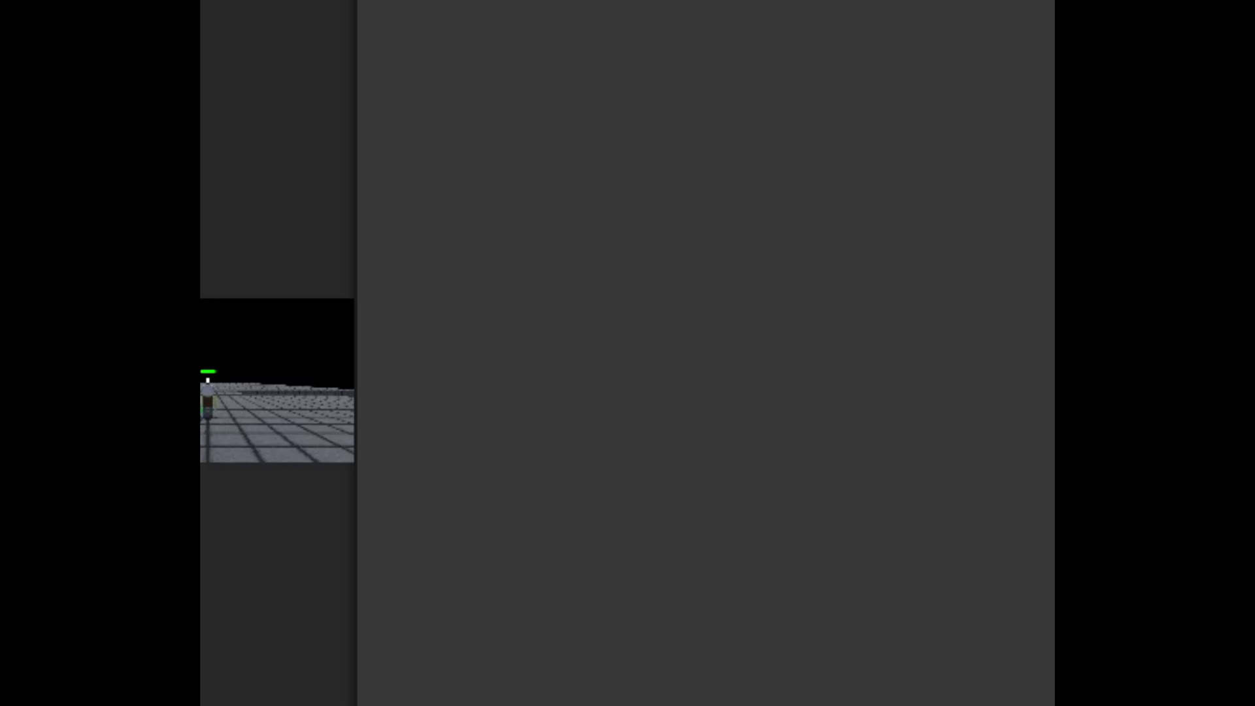
left_click_drag(726, 285, 732, 273)
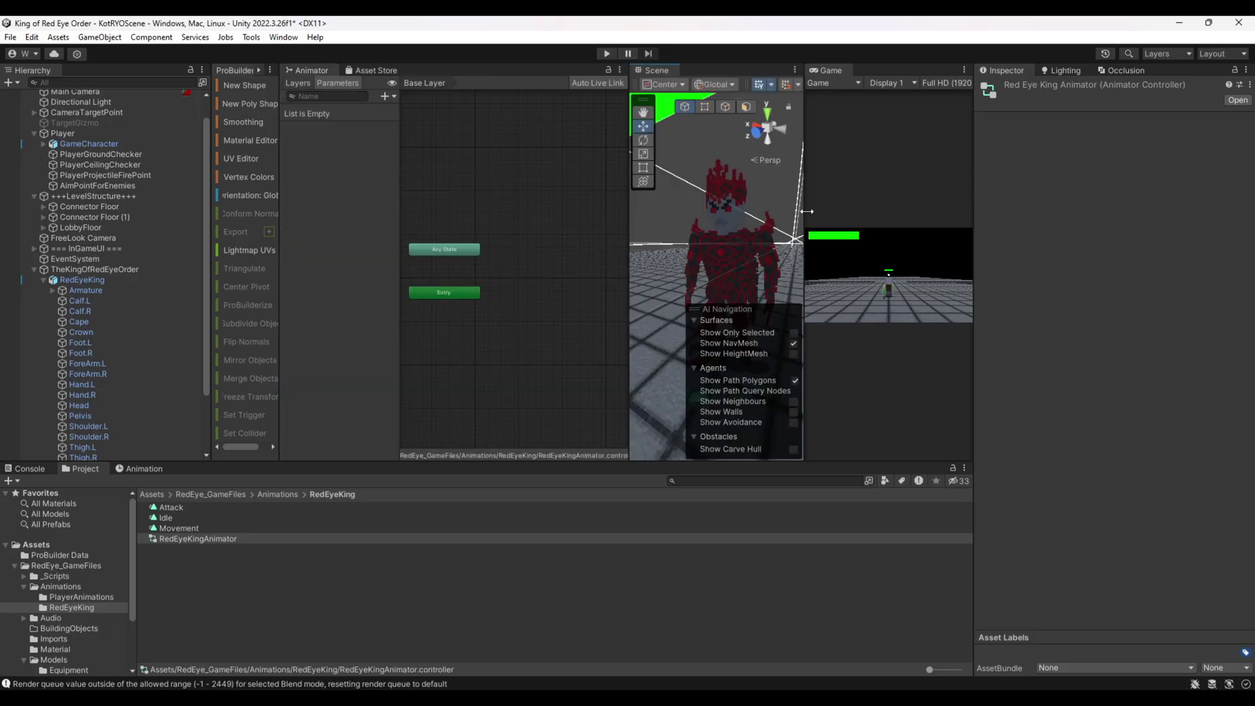
- Add the Attack, Idle and Movement clips as states in the RedEyeKingAnimator controller
left_click_drag(805, 206, 920, 206)
left_click(183, 509, "shift")
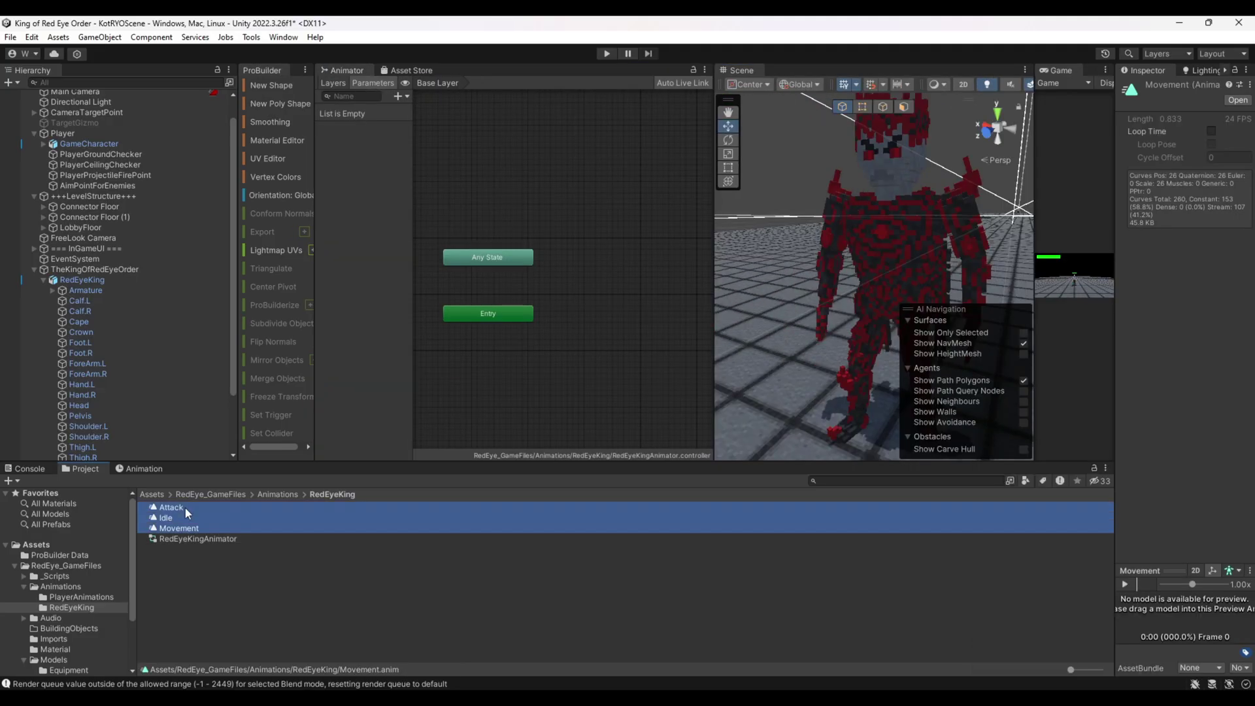
left_click_drag(183, 510, 621, 269)
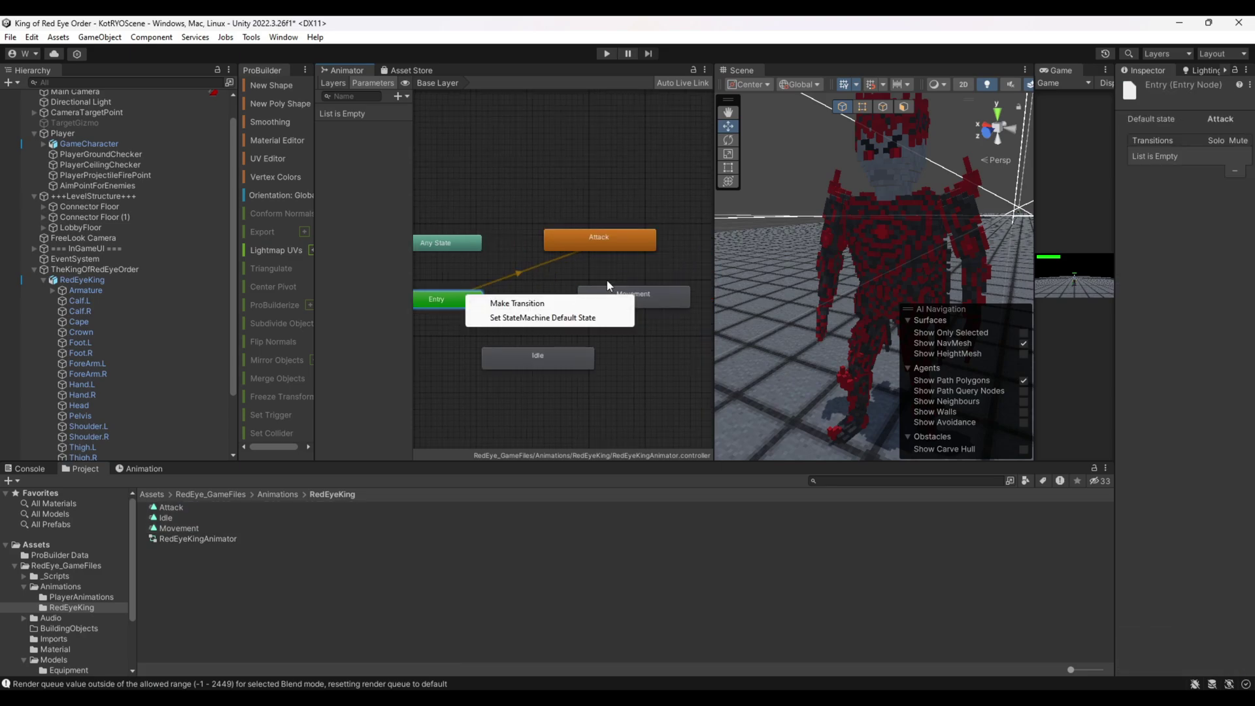
- Make Movement the layer's default state and spread out the states in the RedEyeKingAnimator graph
left_click(618, 287)
right_click(618, 287)
left_click(685, 311)
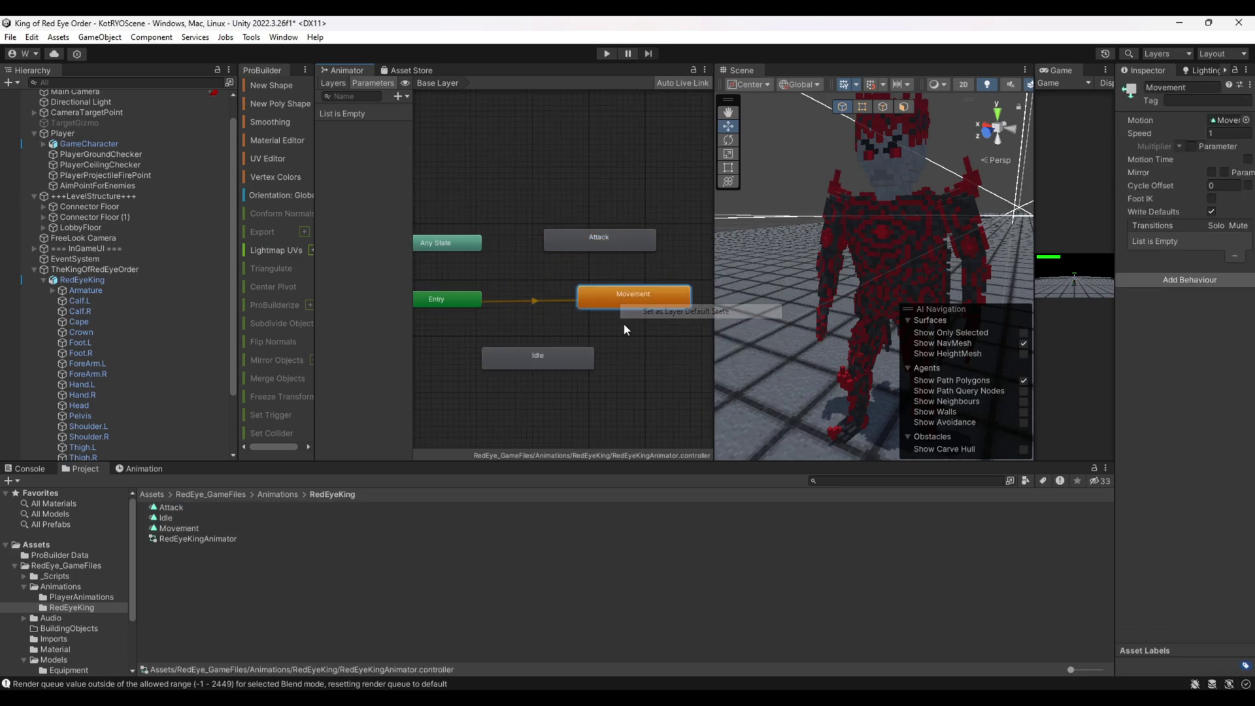
scroll(582, 330, "down", 2)
left_click(606, 269)
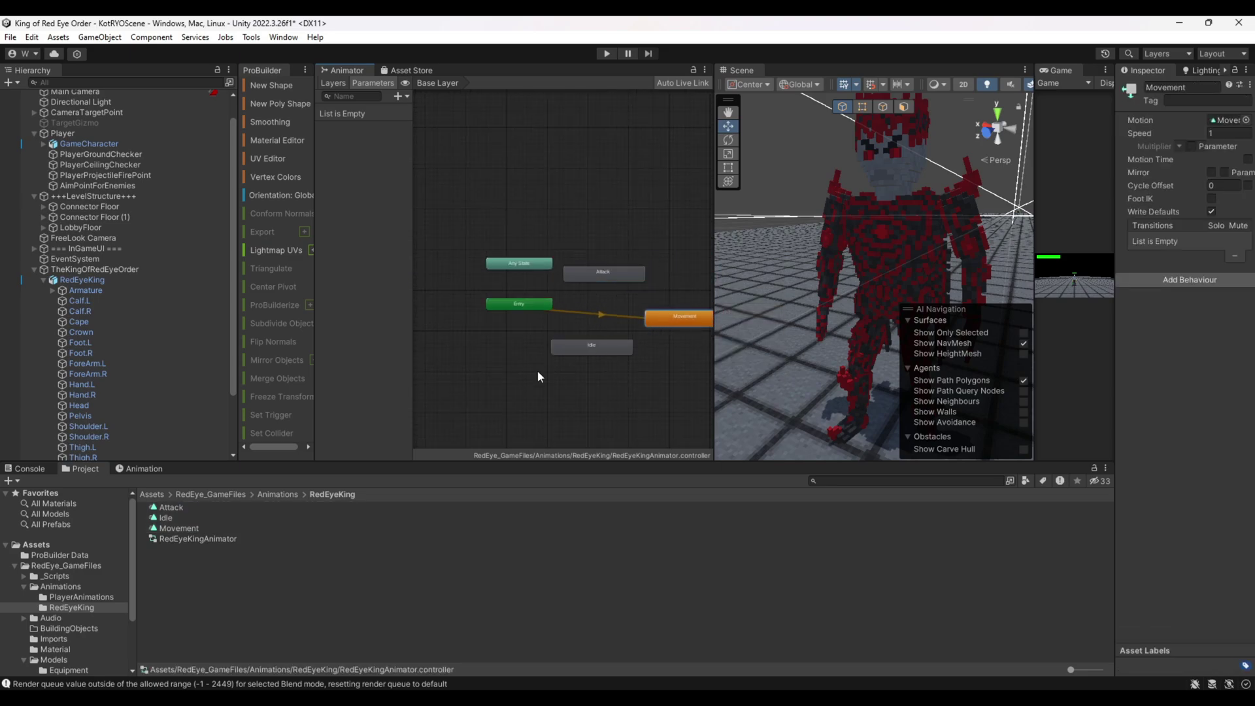
- Open the copied Movement clip in the Animation timeline and add an animation event at frame 2
left_click(178, 529)
left_click(156, 469)
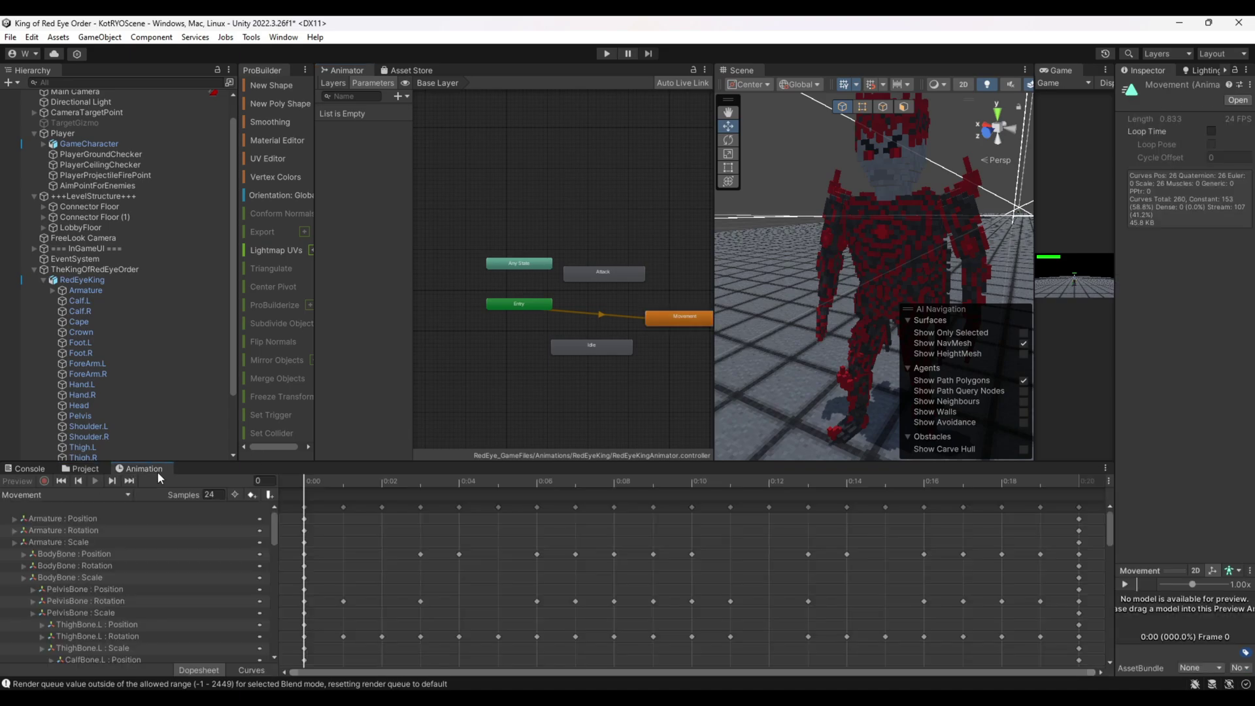
left_click_drag(307, 483, 387, 480)
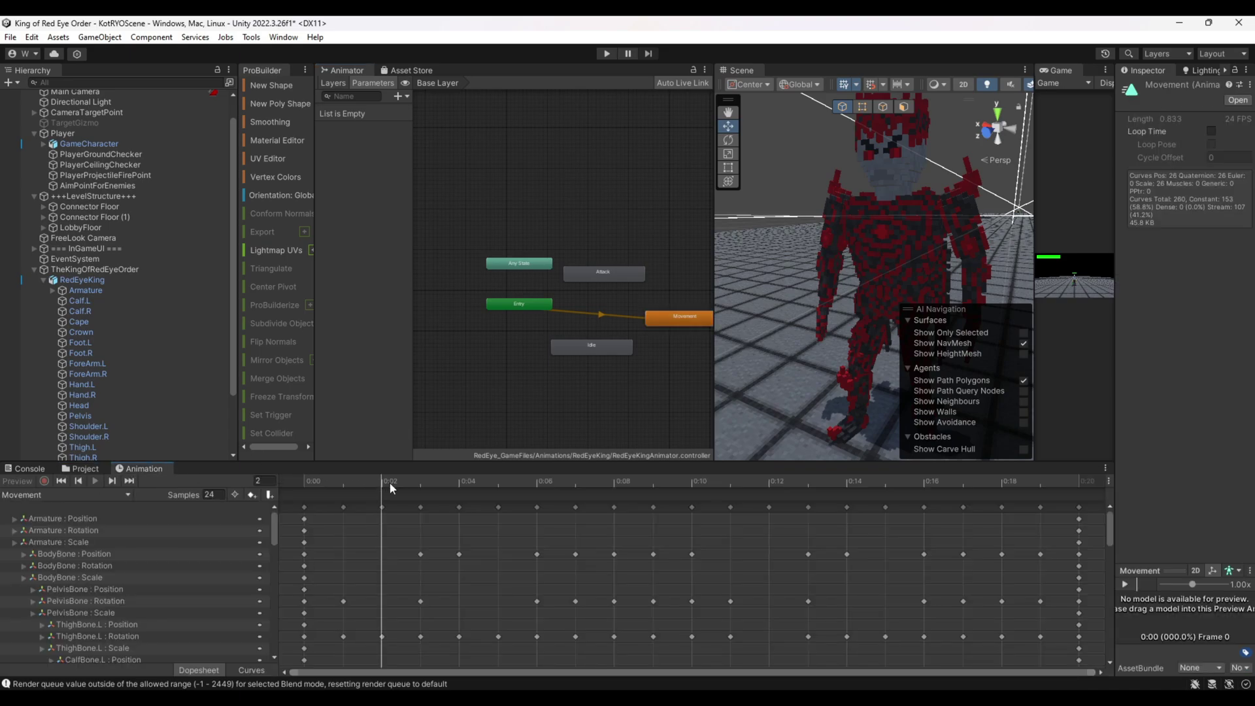
left_click_drag(467, 484, 306, 490)
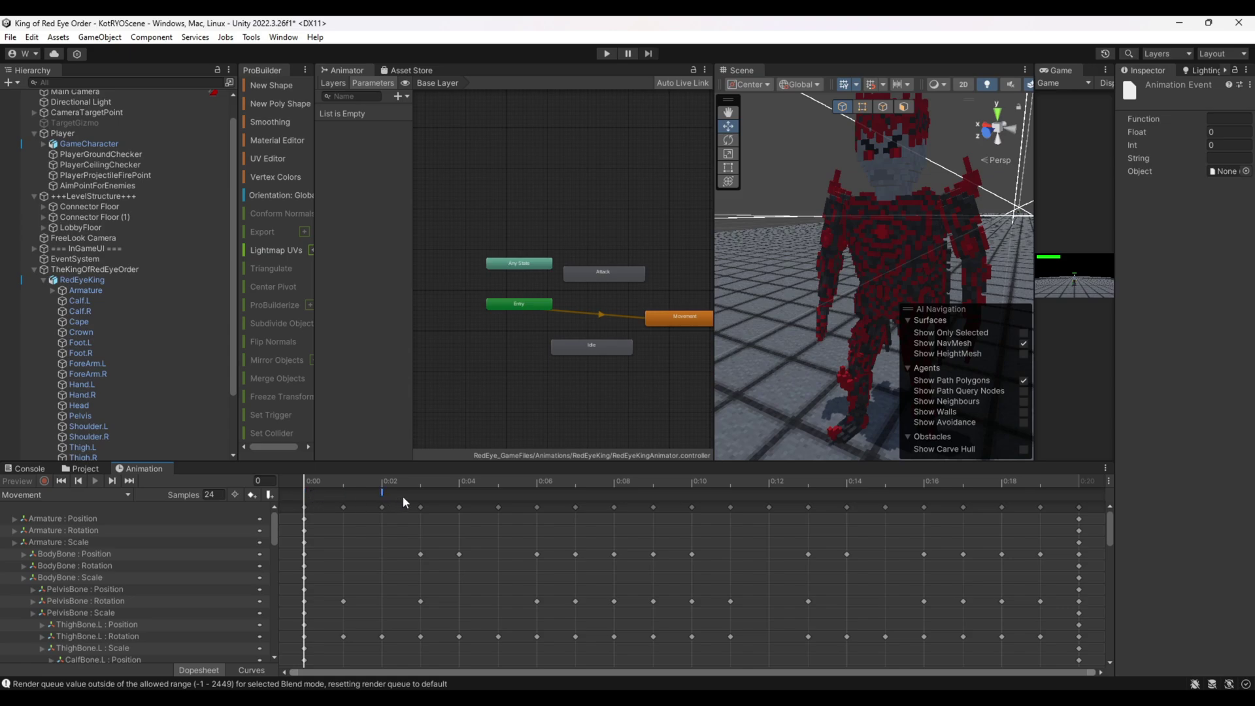
- Examine the original Attack clip inside the RedEyeKing model in the Animation timeline to compare its editability with the copy
left_click(81, 468)
left_click(55, 649)
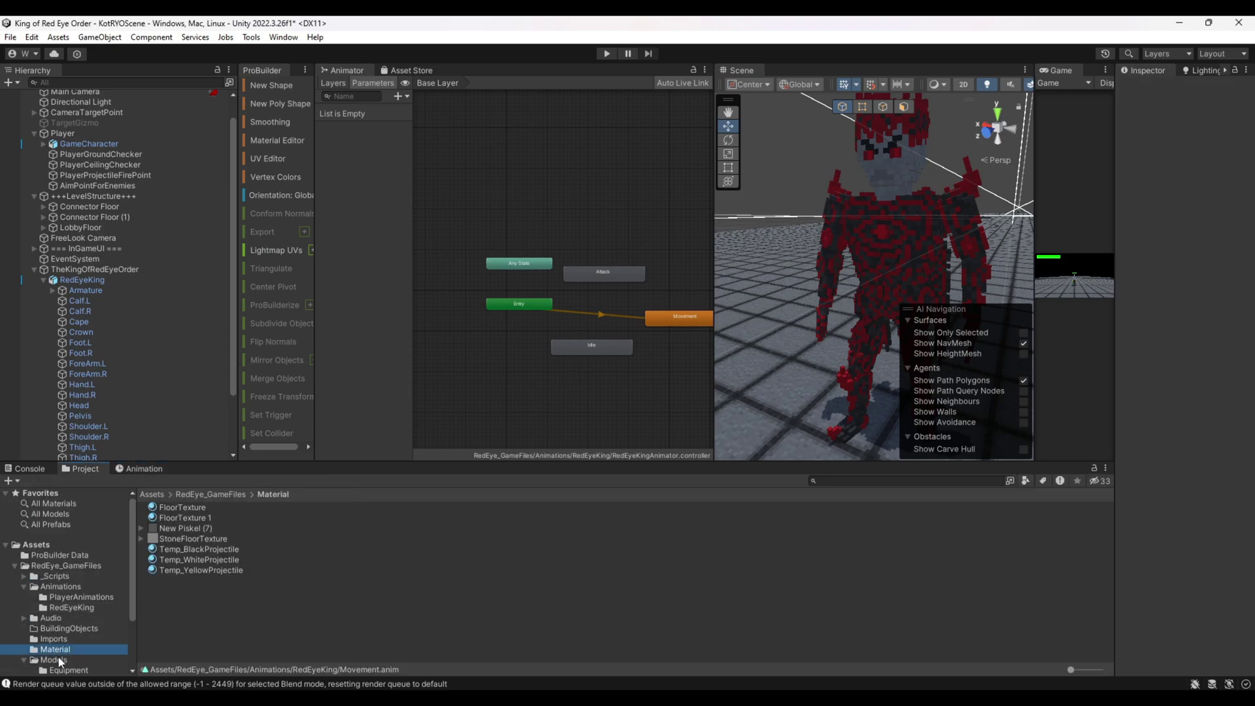
left_click(139, 469)
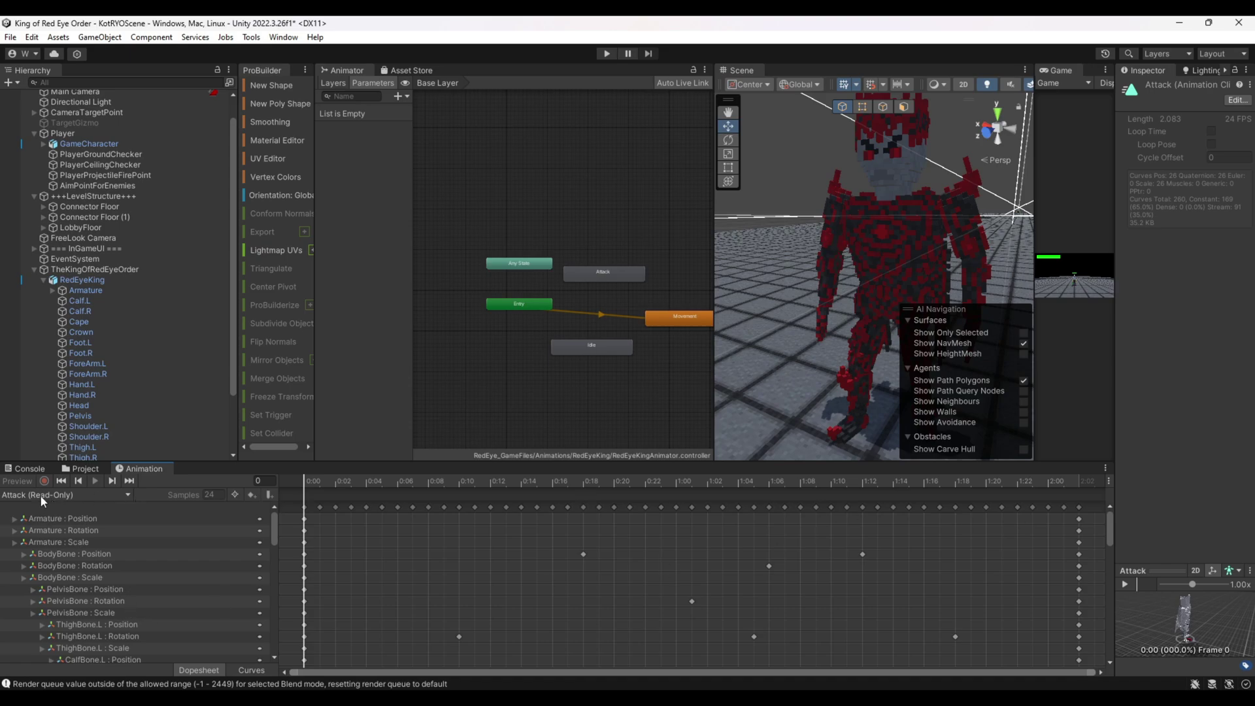
left_click(81, 469)
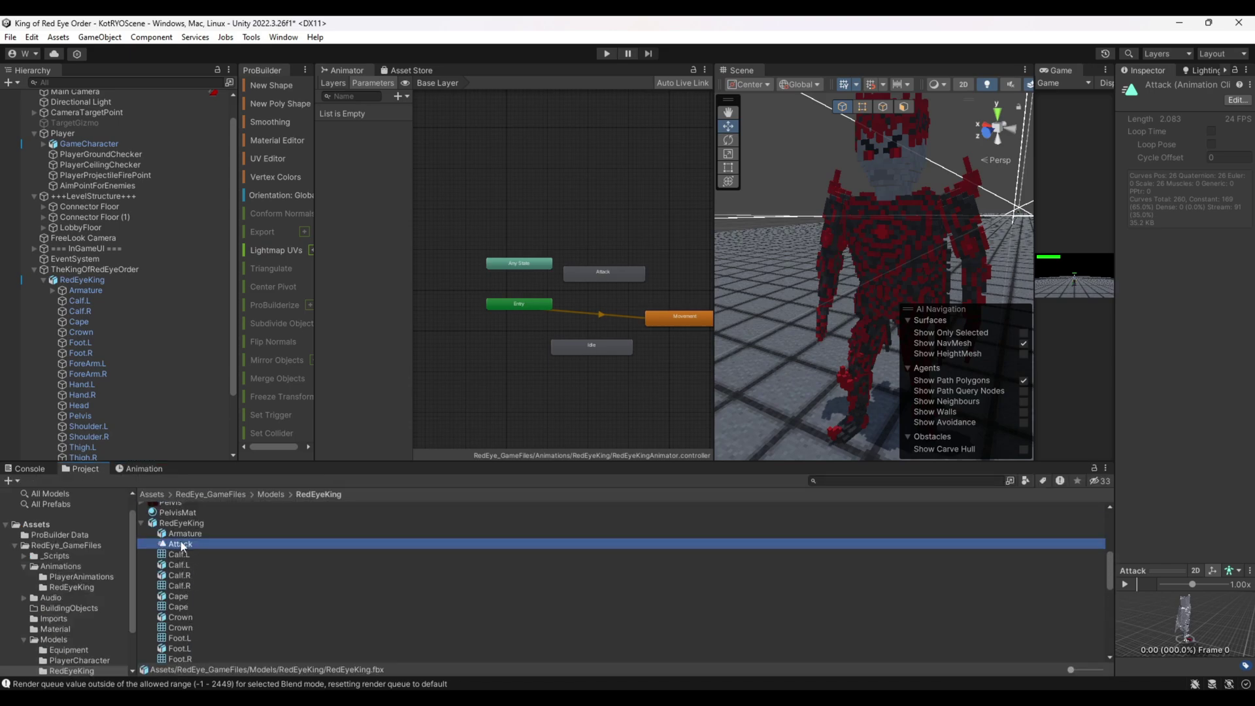
- Return to the RedEyeKing folder under Animations and inspect the settings of the Attack and Movement states
left_click(52, 563)
left_click(68, 587)
left_click(196, 528)
middle_click_drag(585, 288, 528, 268)
left_click(528, 273)
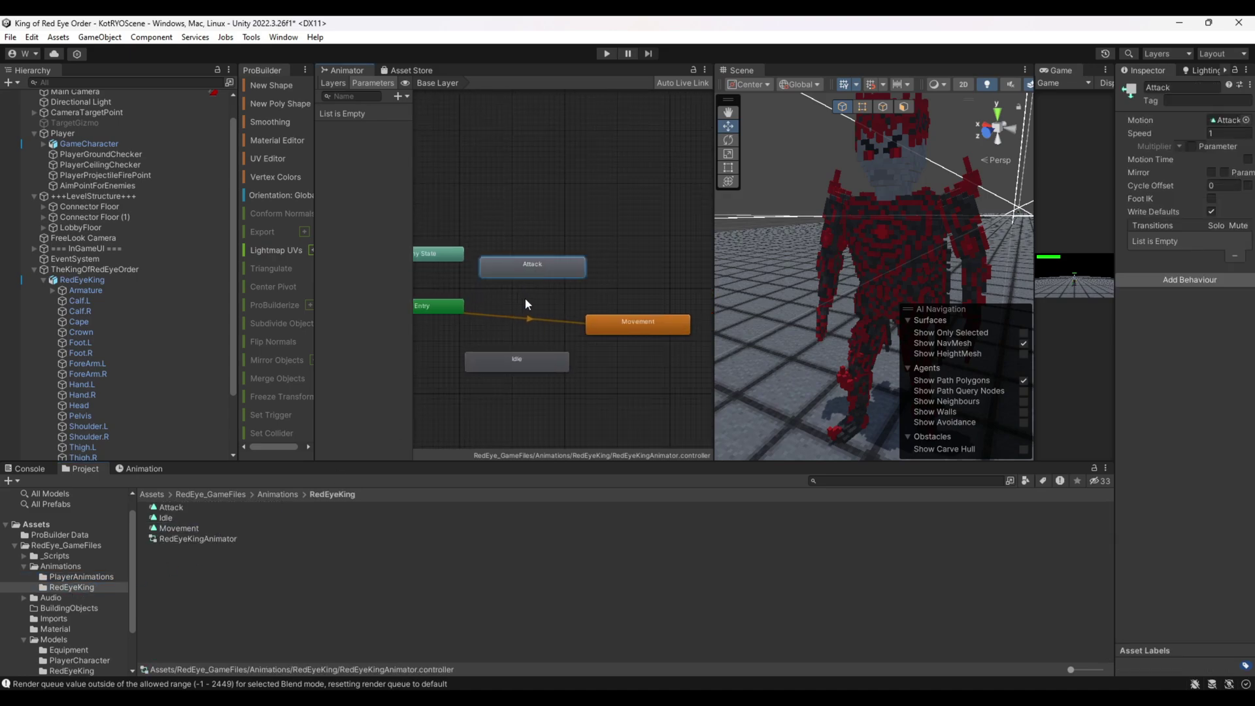
scroll(572, 303, "up", 2)
left_click(629, 319)
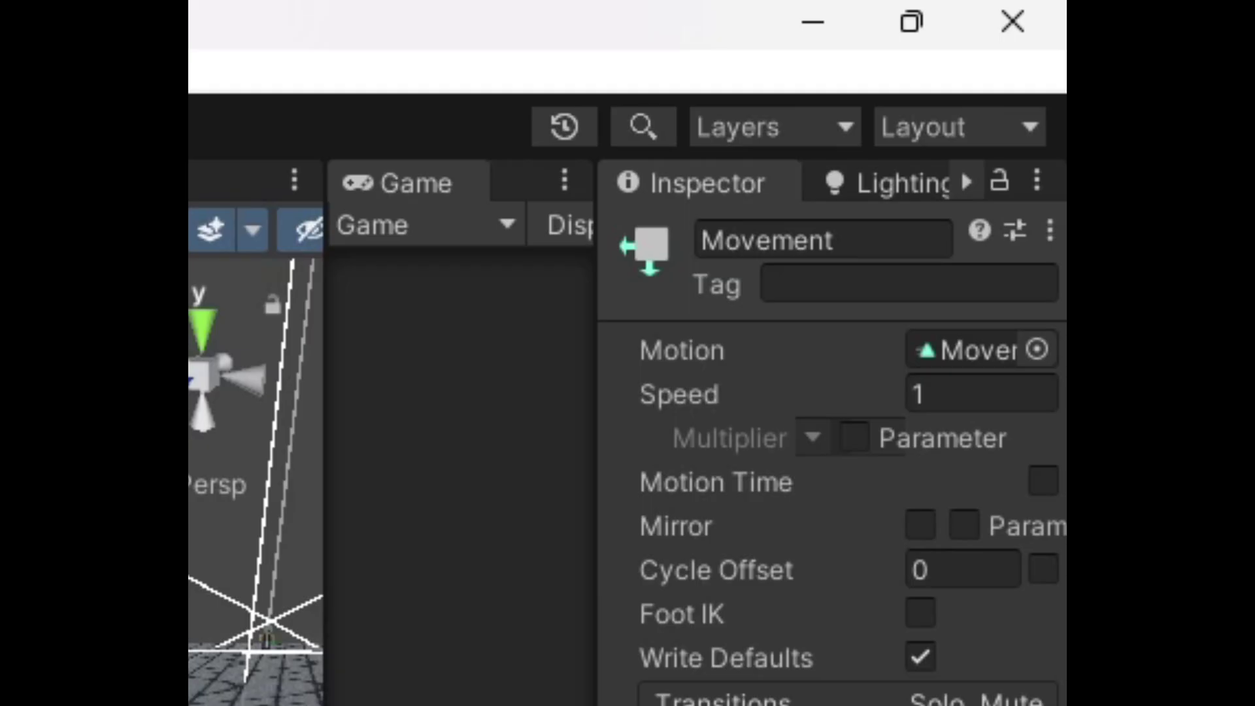
- Enable Loop Time on the Movement and Idle animation clips
left_click(178, 528)
left_click(171, 507, "shift")
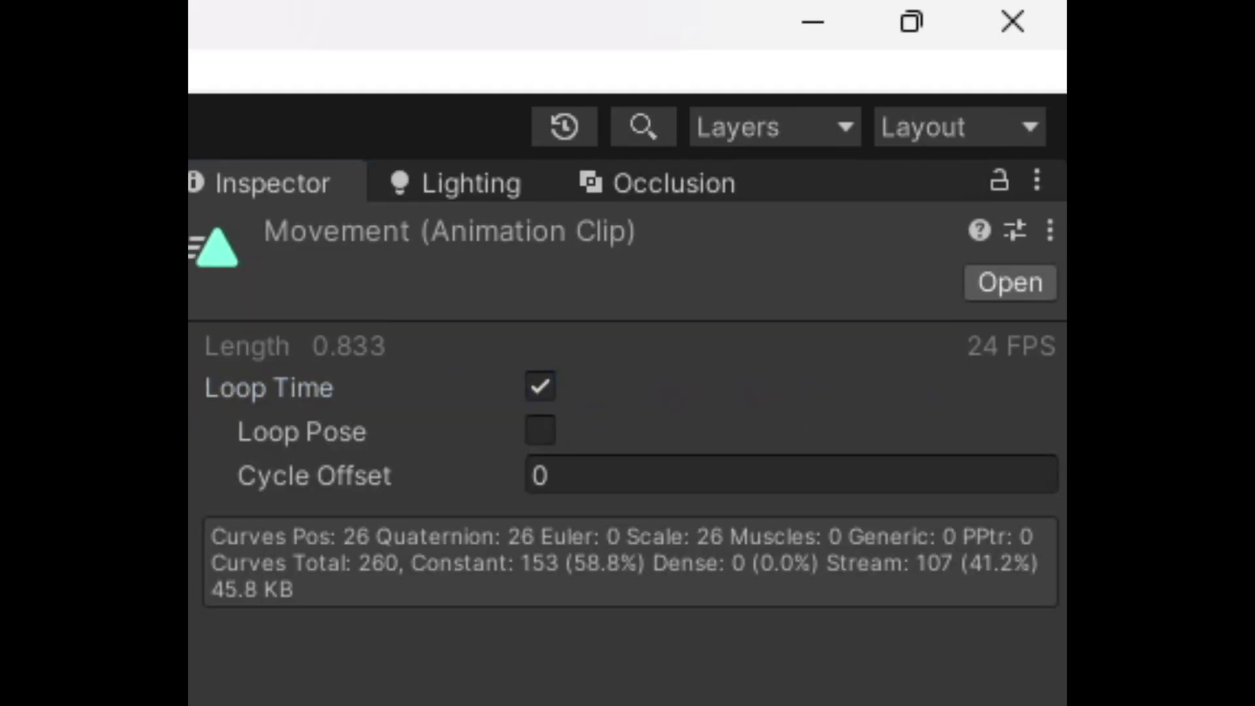
left_click(166, 518)
left_click_drag(719, 207, 648, 206)
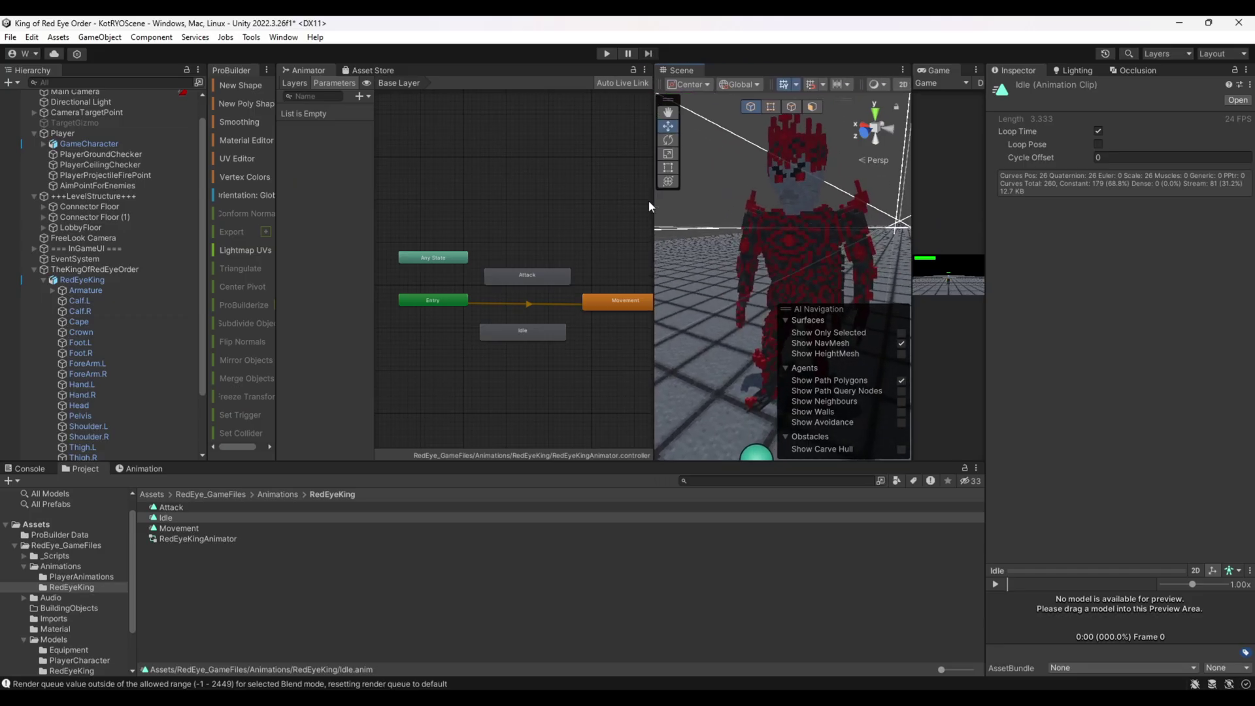
- Run the game and enlarge the Scene view to watch RedEyeKing's Movement animation
left_click(605, 54)
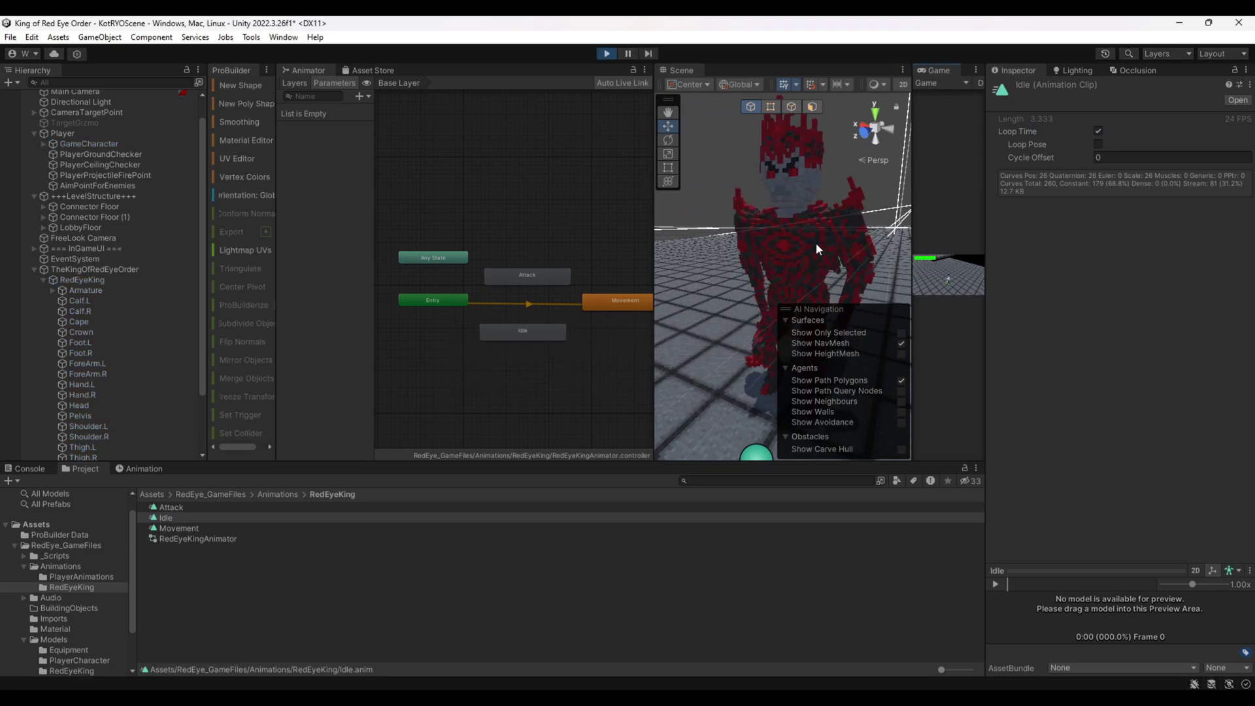
left_click_drag(653, 256, 528, 256)
left_click_drag(911, 256, 659, 256)
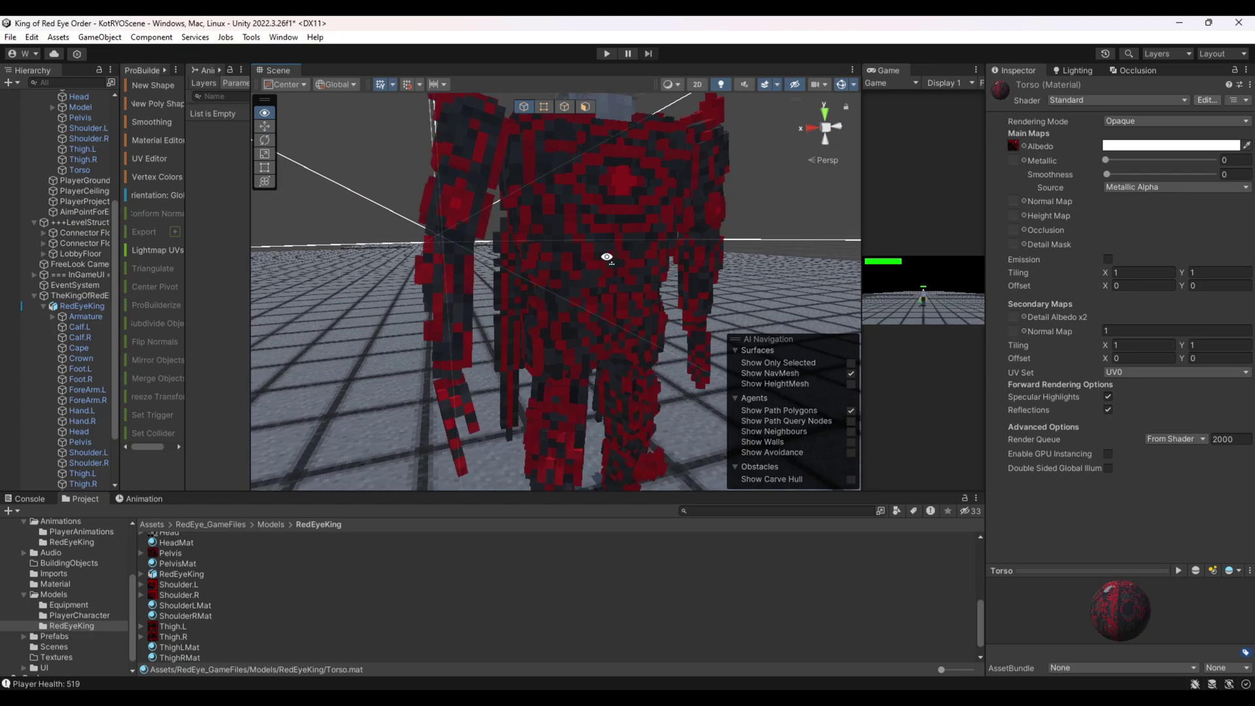
- Check the HeadMat material, and set the scene's Environment Lighting source to Color with a white Ambient Color
right_click_drag(607, 257, 641, 259)
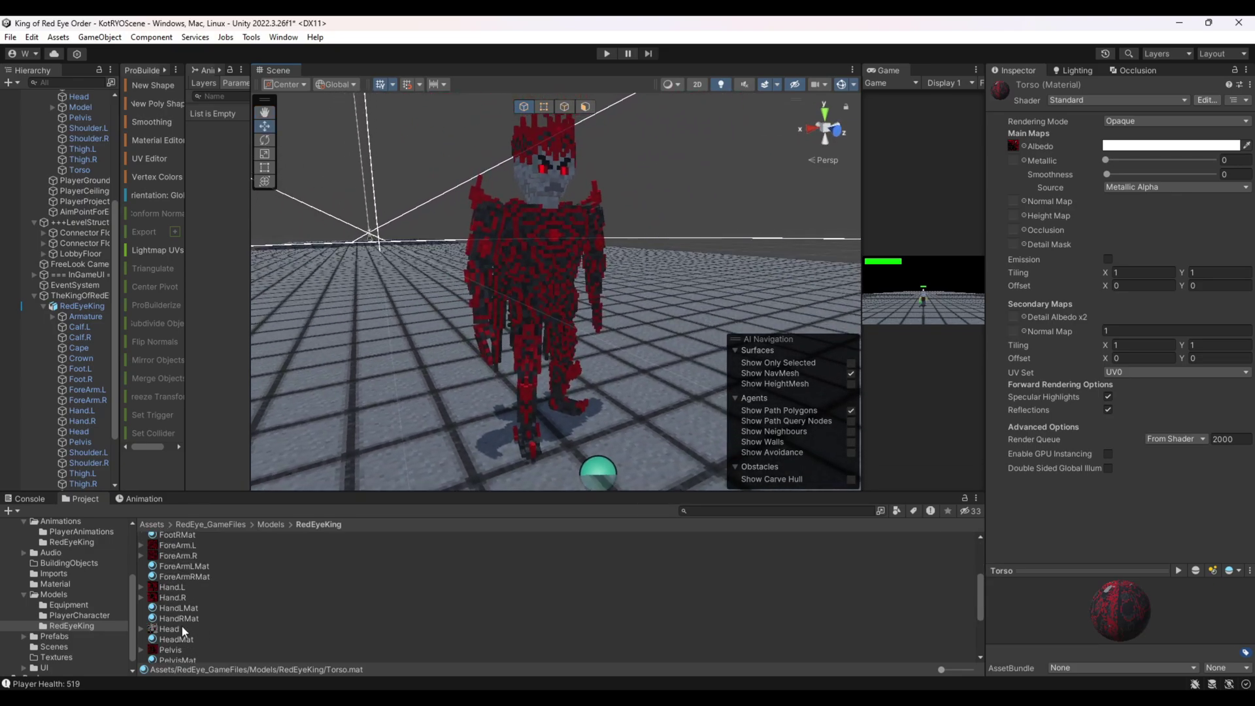
left_click(177, 600)
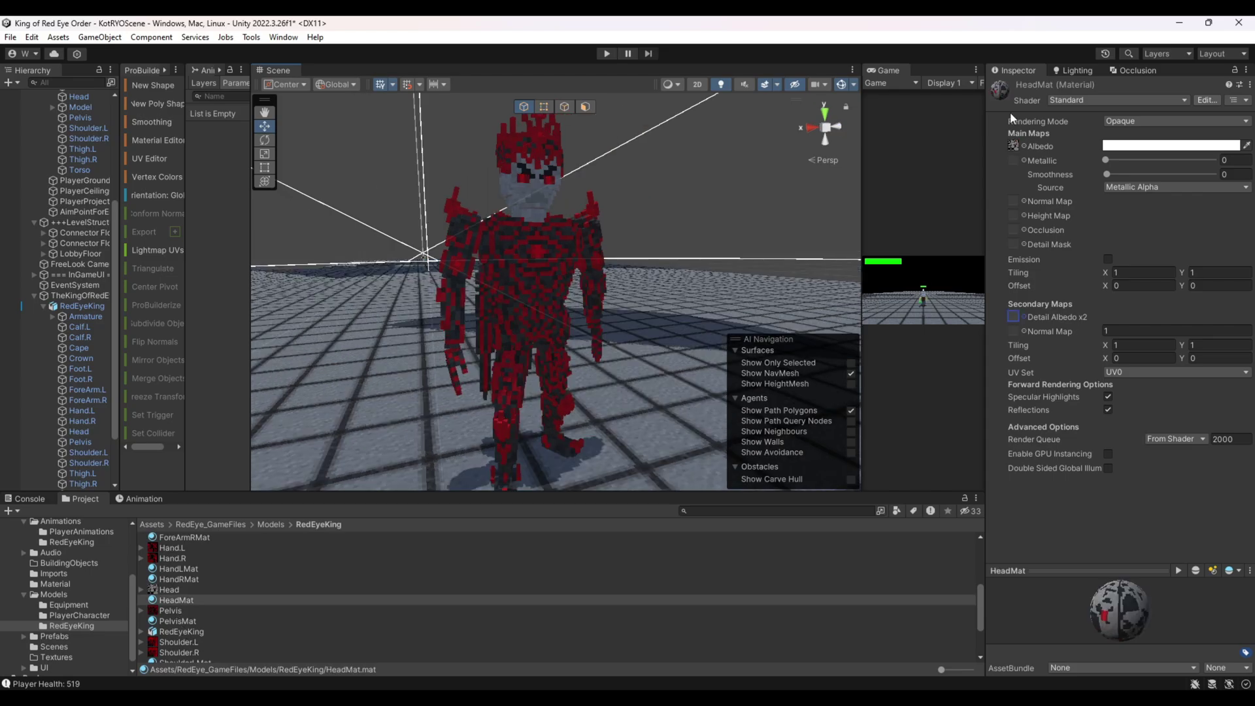
left_click(1077, 69)
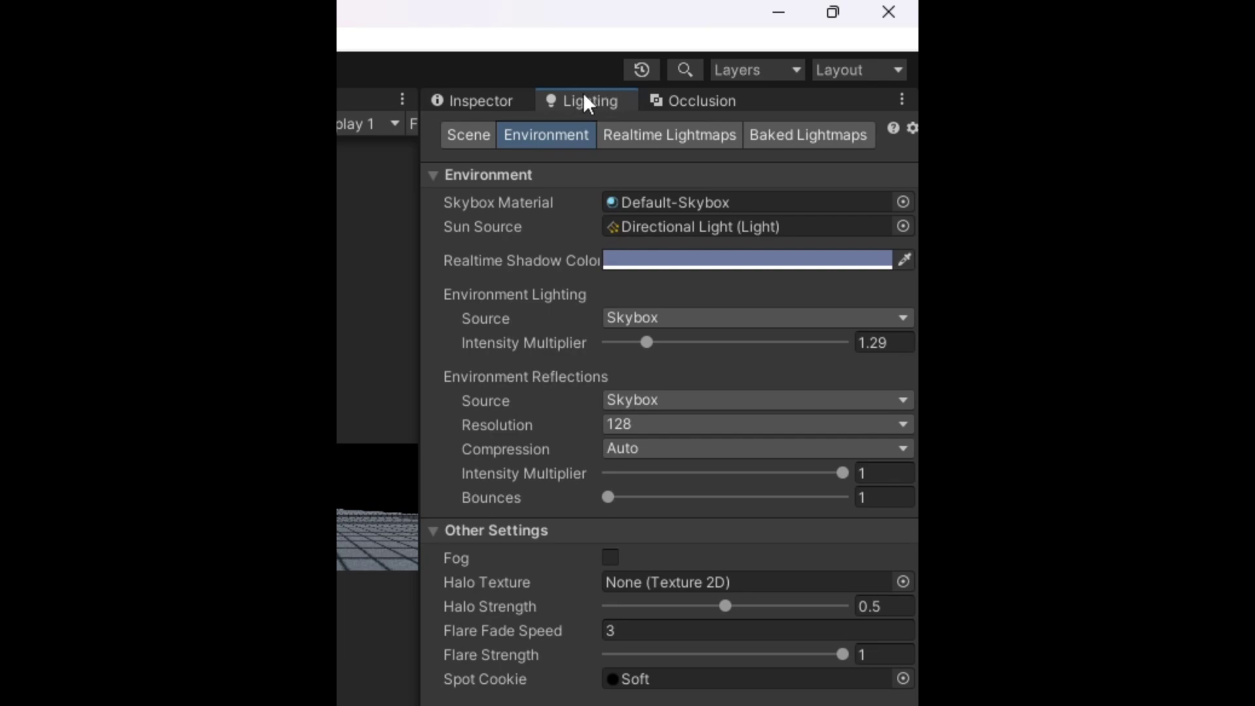
left_click(647, 316)
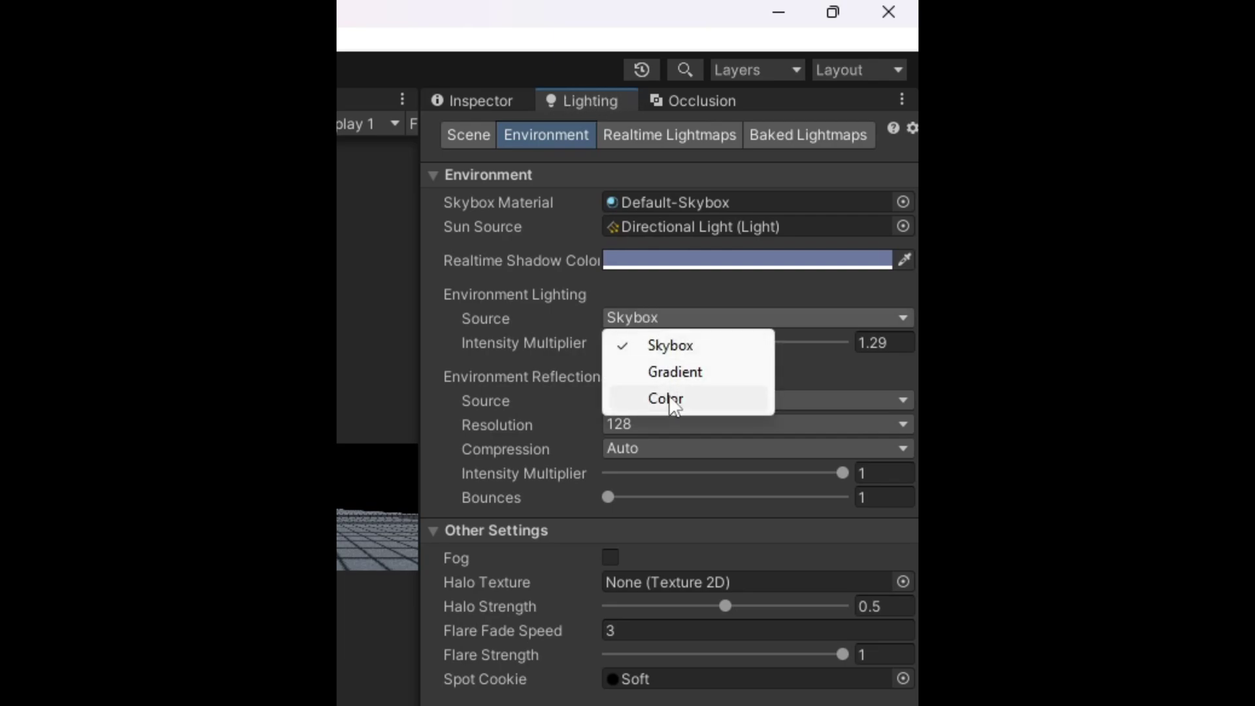
left_click(665, 399)
left_click(661, 342)
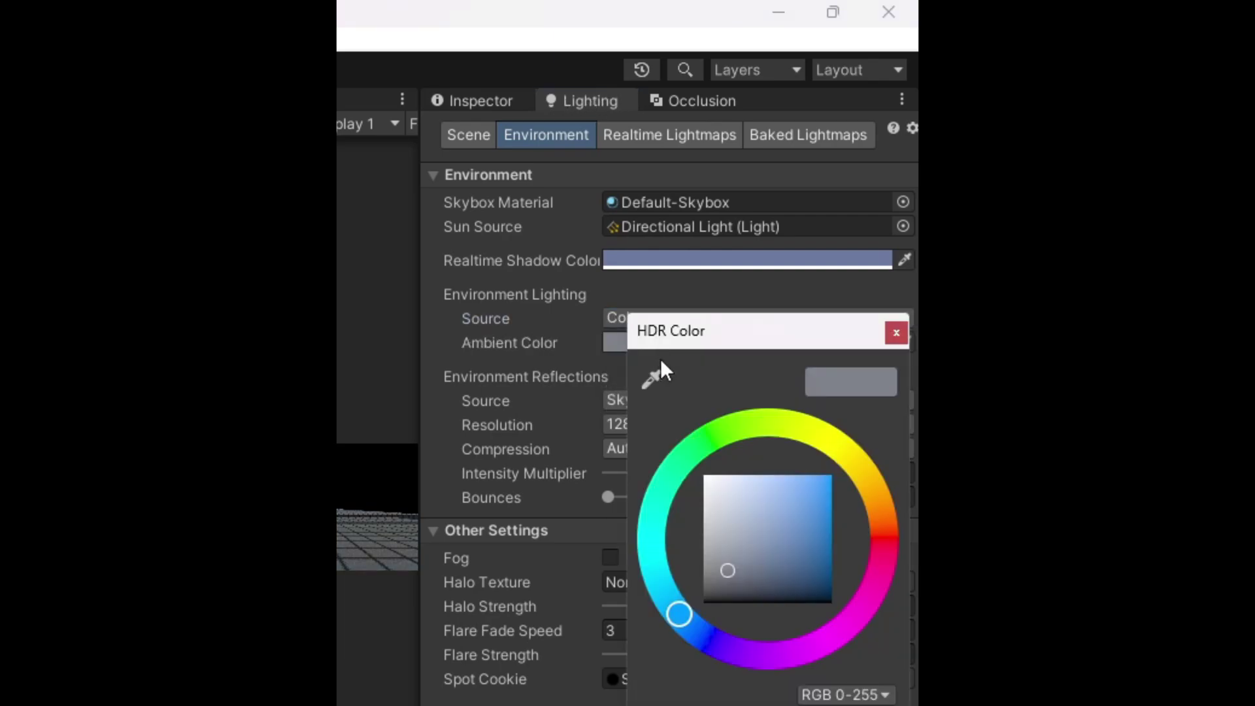
- Set the Environment Reflections source to Custom with an Intensity Multiplier of 0, and keep the Ambient Color white
left_click(623, 398)
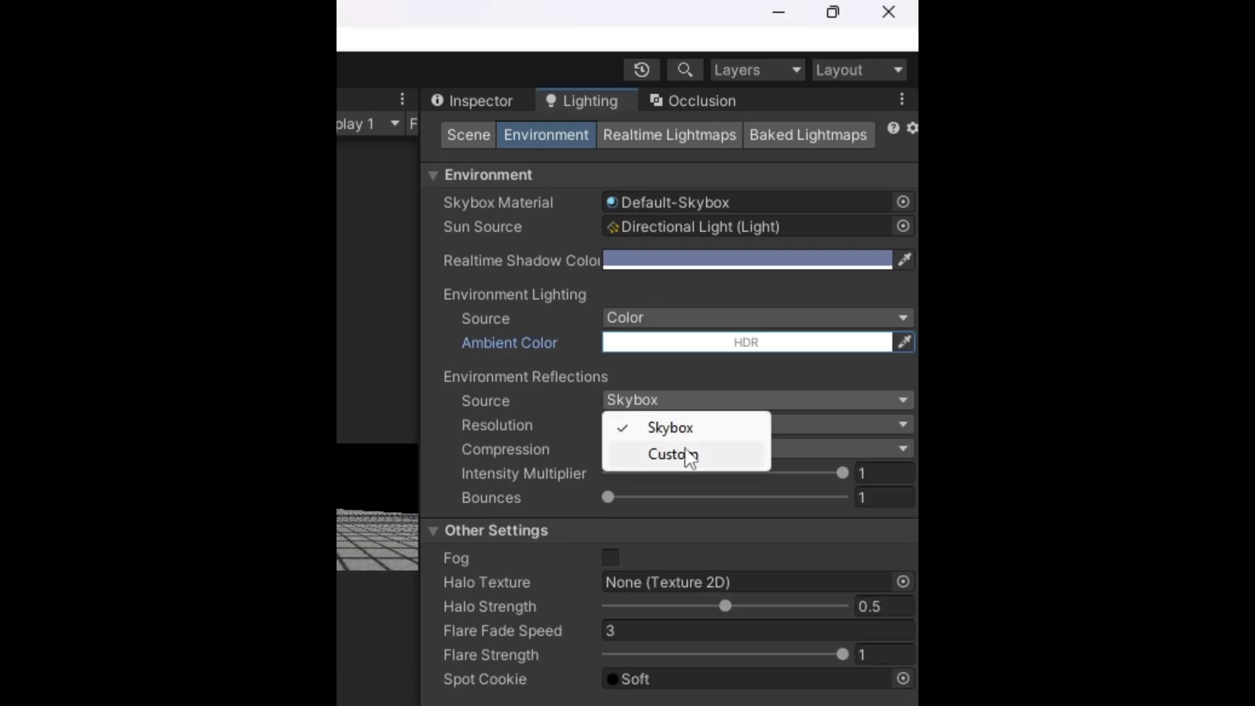
left_click(686, 454)
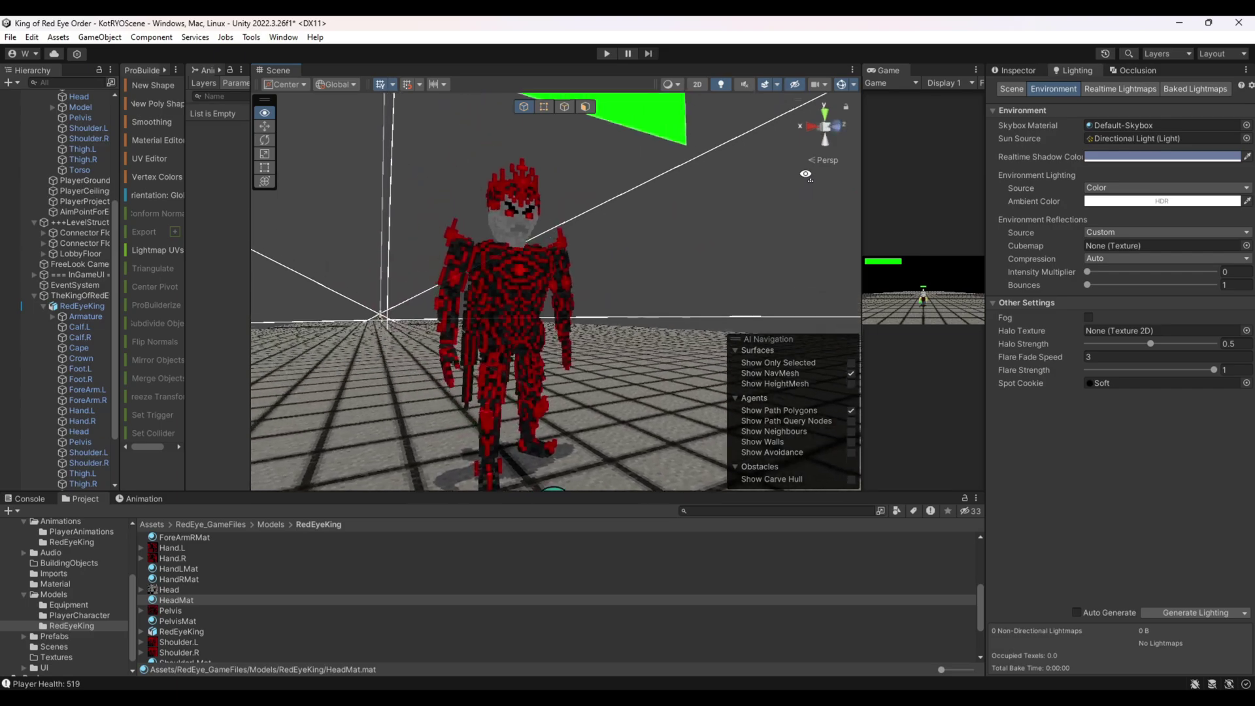
right_click_drag(805, 174, 605, 270)
left_click_drag(1214, 271, 1002, 264)
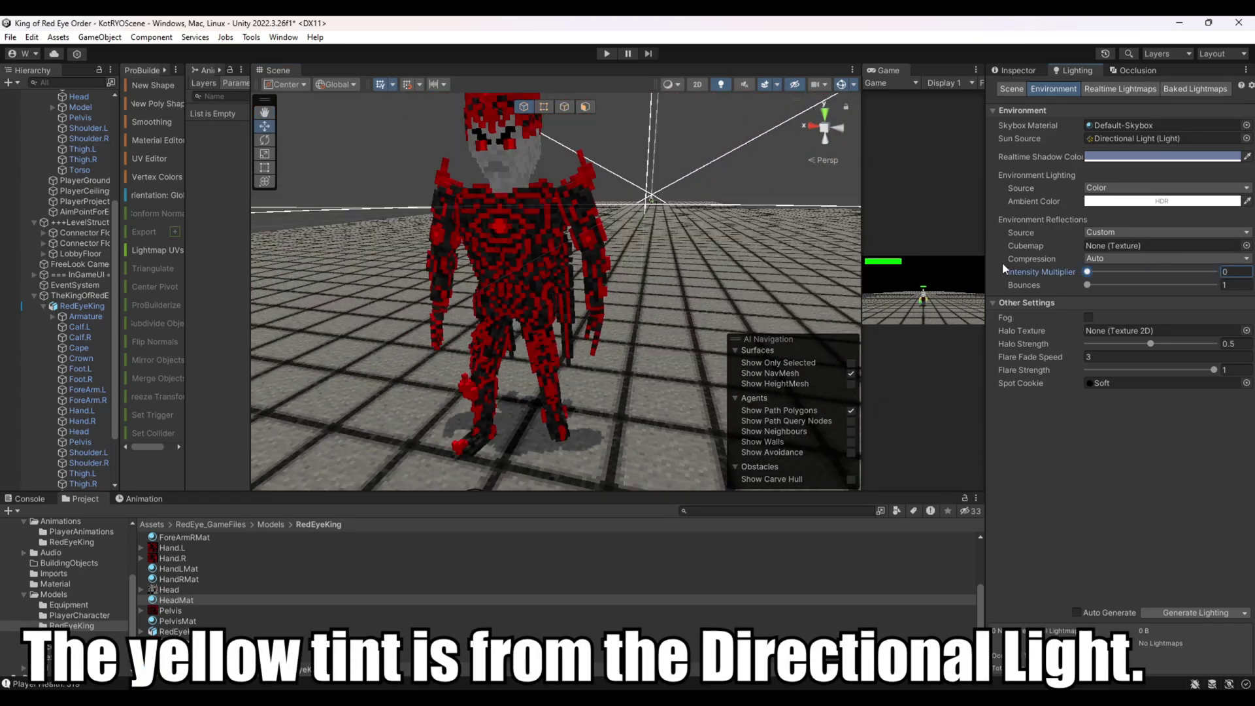
left_click(1105, 203)
left_click_drag(1140, 268, 1104, 371)
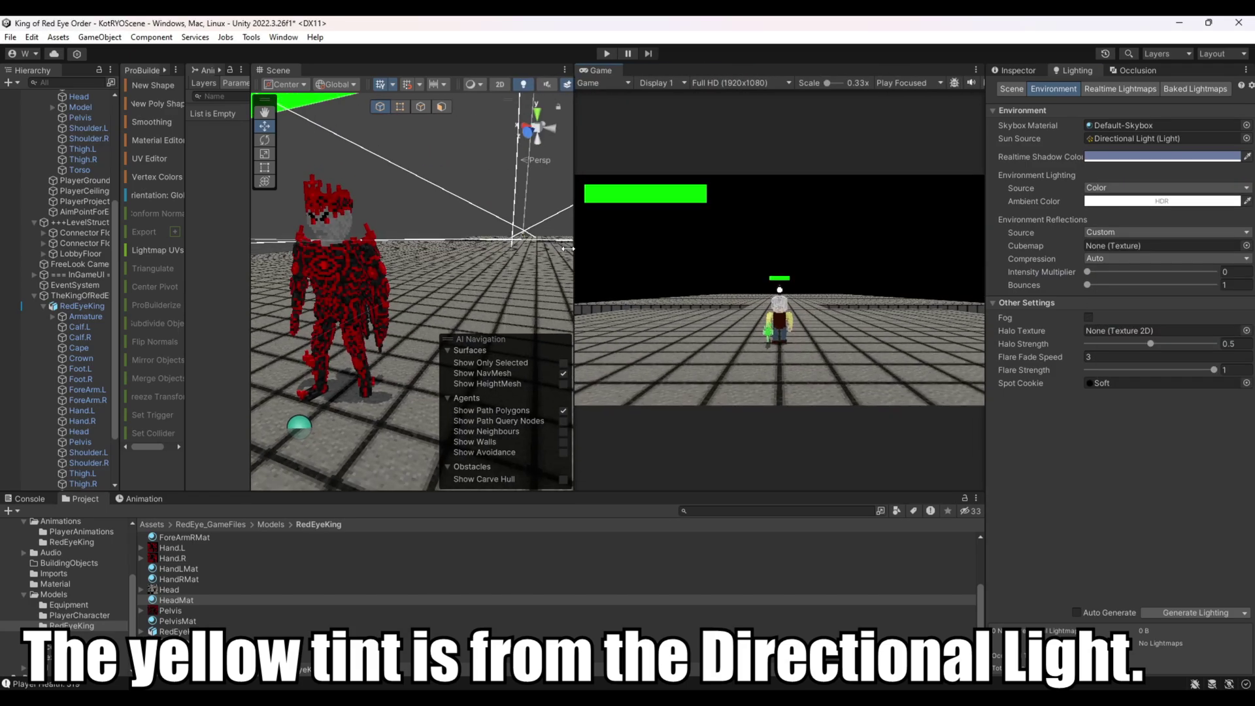
- Run the game in a wider Game view, and examine RedEyeKing under the new lighting from several angles and distances
left_click_drag(571, 262, 435, 262)
left_click(605, 54)
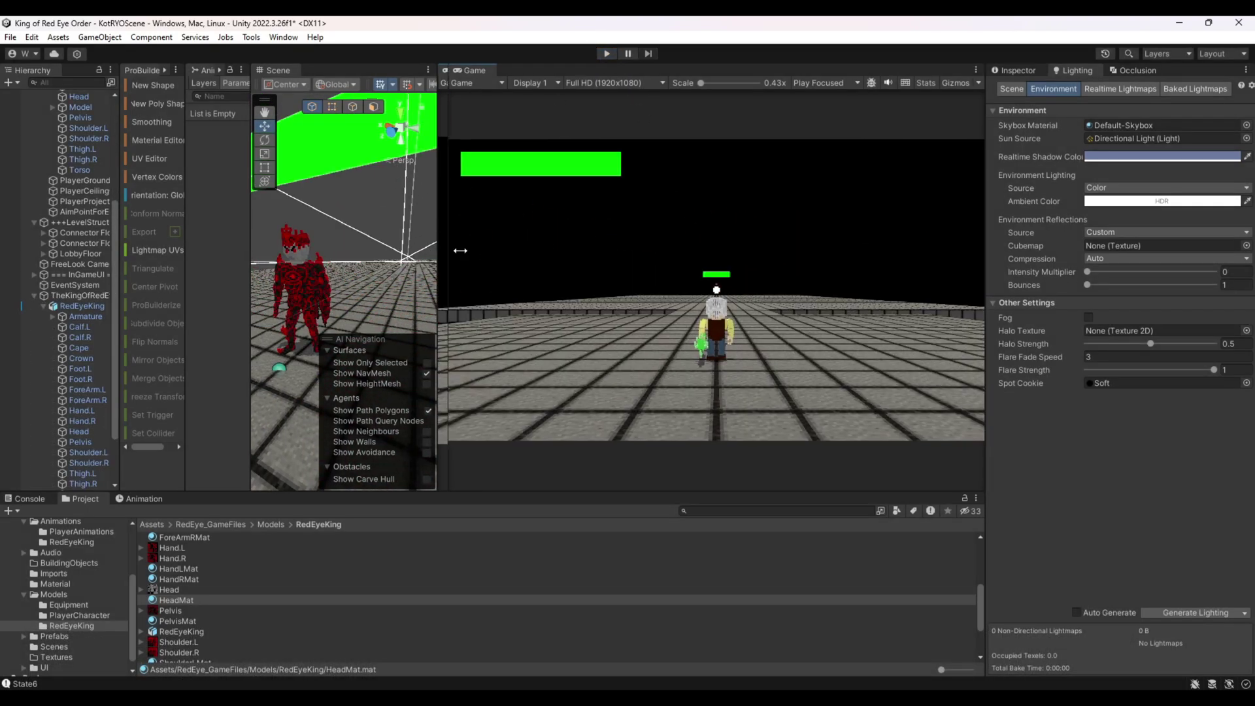
mouse_move(494, 288)
right_mouse_down()
mouse_move(436, 319)
mouse_move(464, 305)
mouse_move(453, 341)
mouse_move(477, 287)
mouse_move(516, 283)
right_mouse_up()
left_click(479, 313)
right_click_drag(514, 232, 371, 324)
left_click_drag(377, 496, 377, 456)
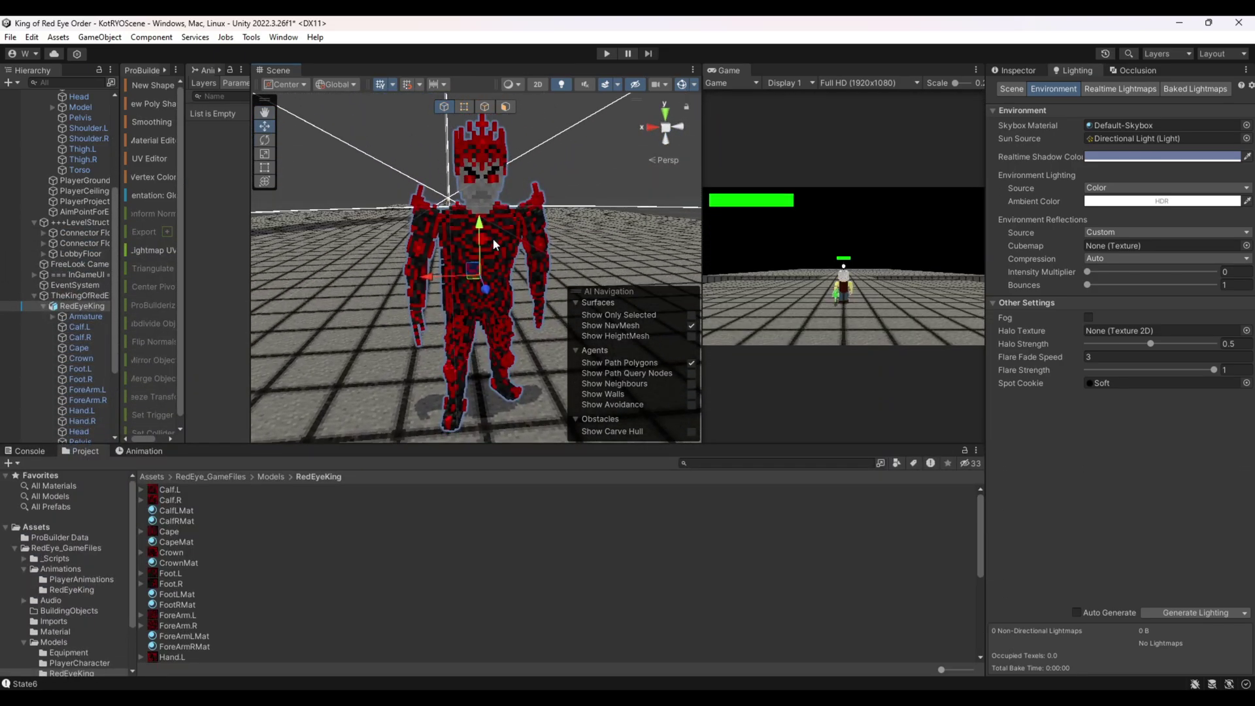
scroll(417, 203, "up", 5)
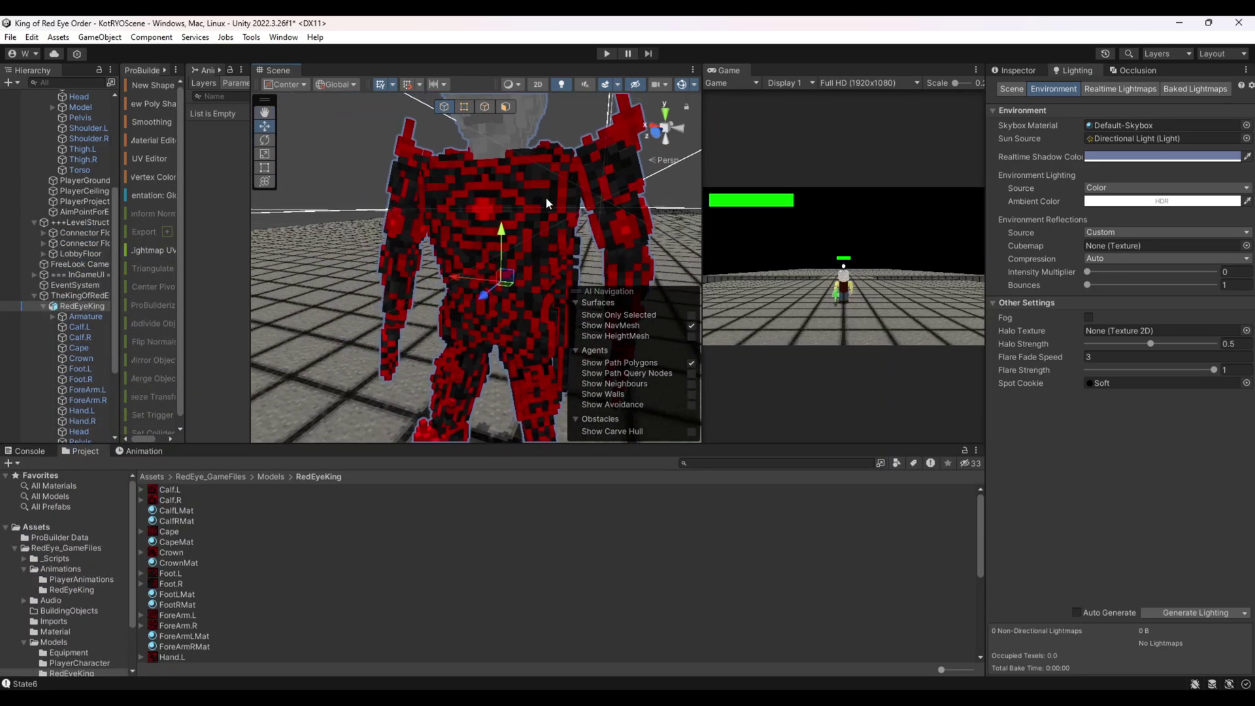
scroll(493, 284, "down", 5)
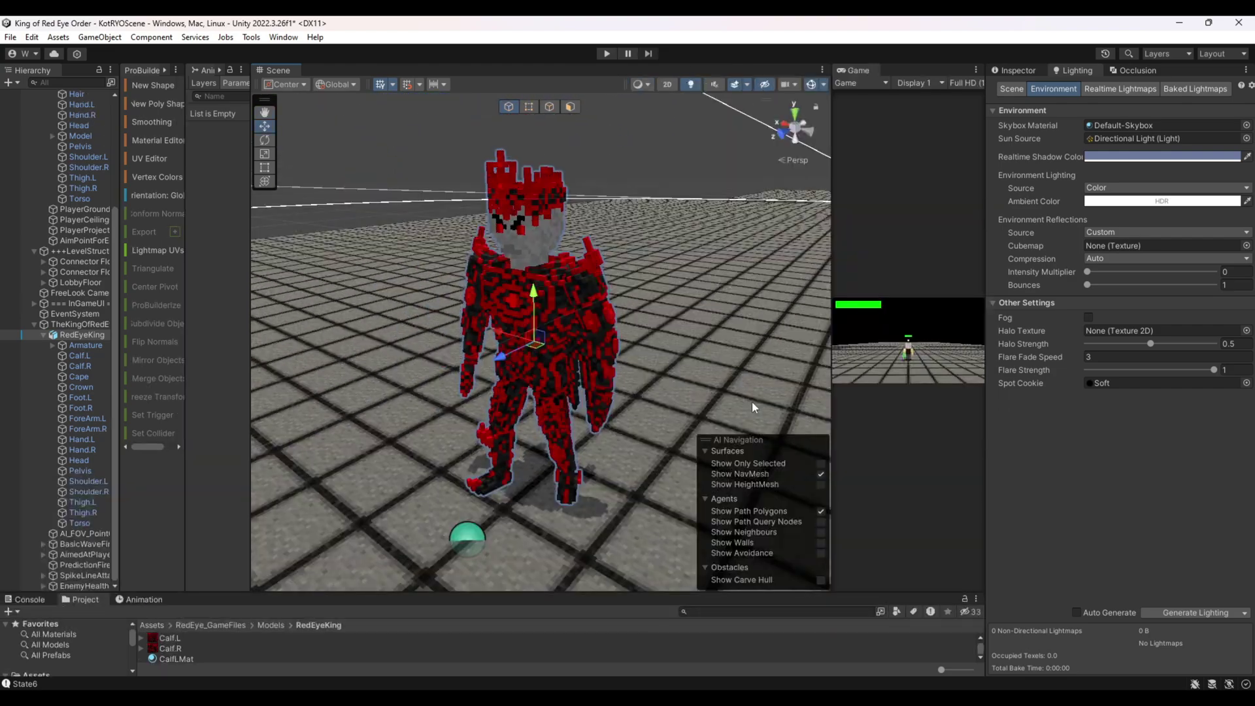